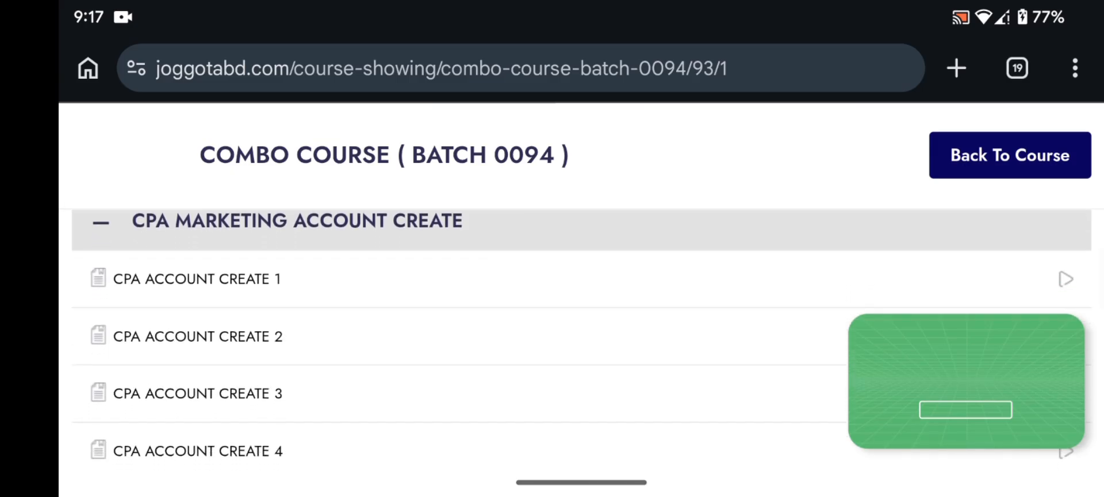
# Step: Open the CPA ACCOUNT CREATE 1 lesson and show its 07:13 Vimeo video full screen
pyautogui.click(195, 279)
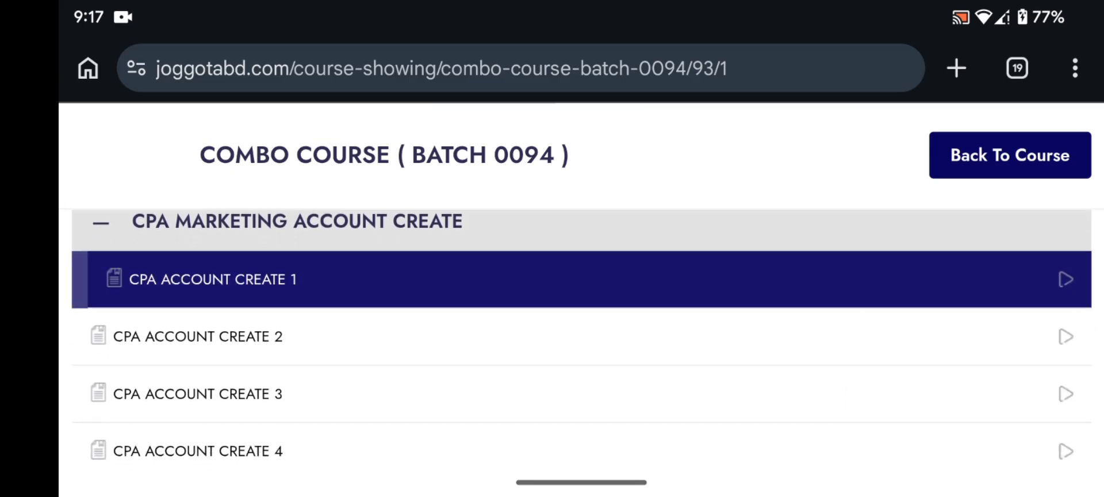
pyautogui.scroll(10, 581, 339)
pyautogui.scroll(-5, 581, 339)
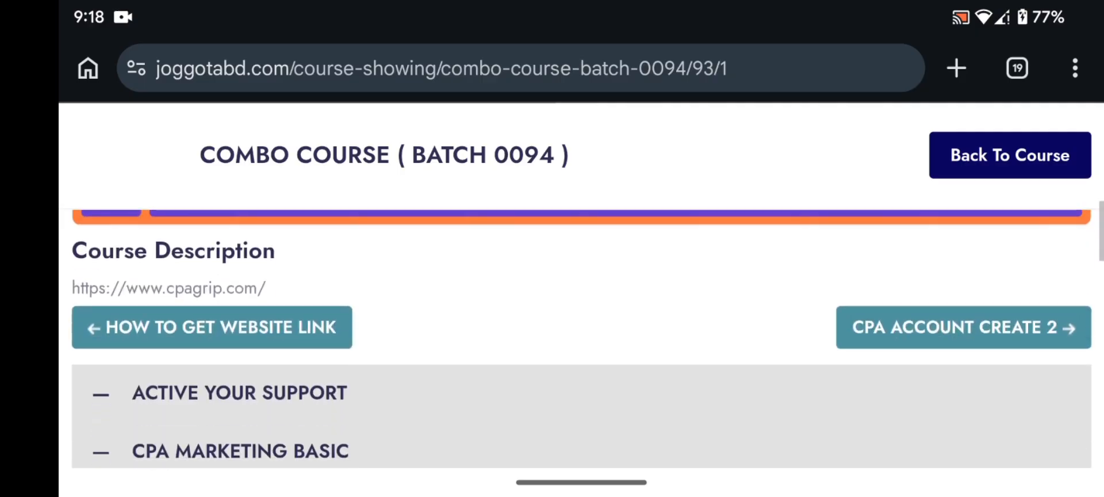
pyautogui.scroll(3, 581, 339)
pyautogui.click(1060, 295)
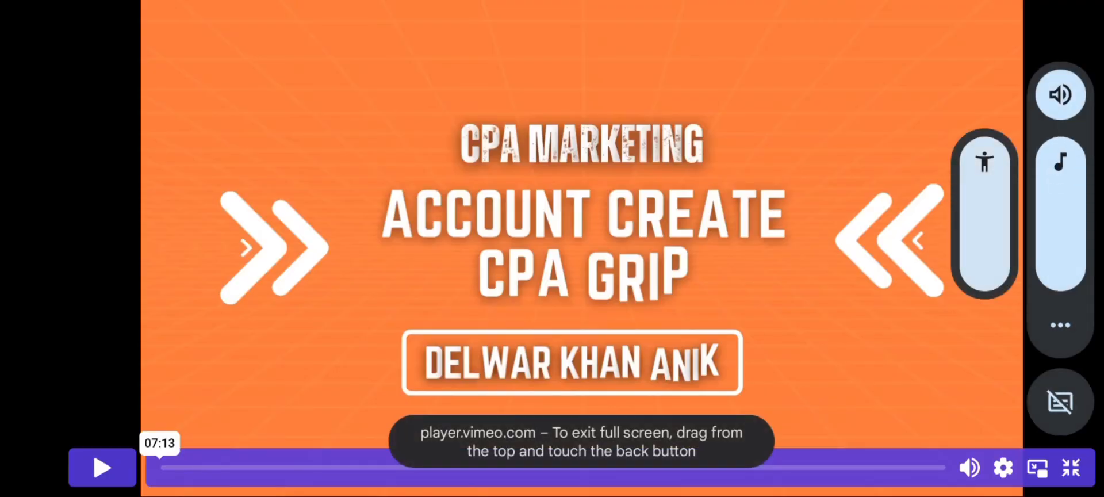
# Step: Play the lesson video, select empty range A11:A24, then bring up the affpaying.com reviews page
pyautogui.click(102, 467)
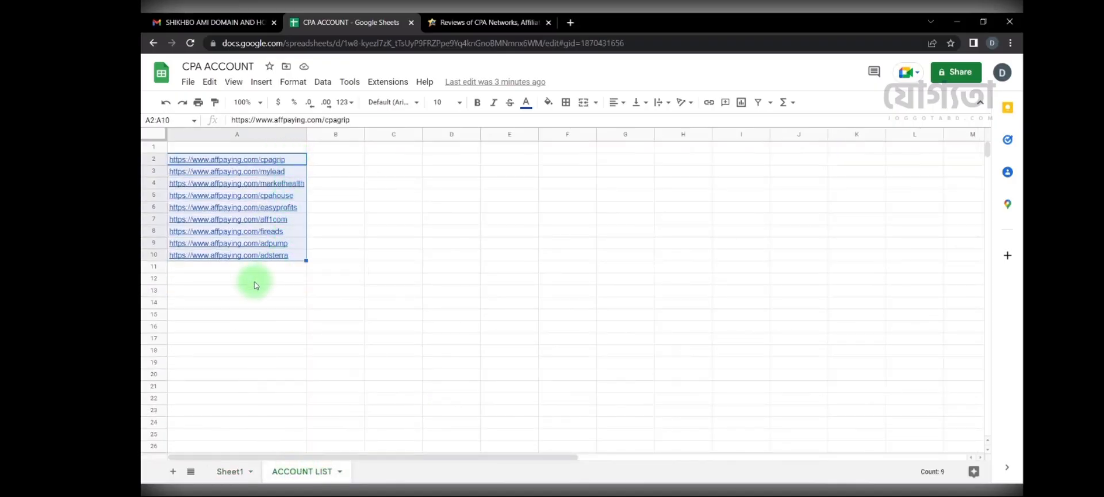
pyautogui.moveTo(248, 275); pyautogui.dragTo(234, 422)
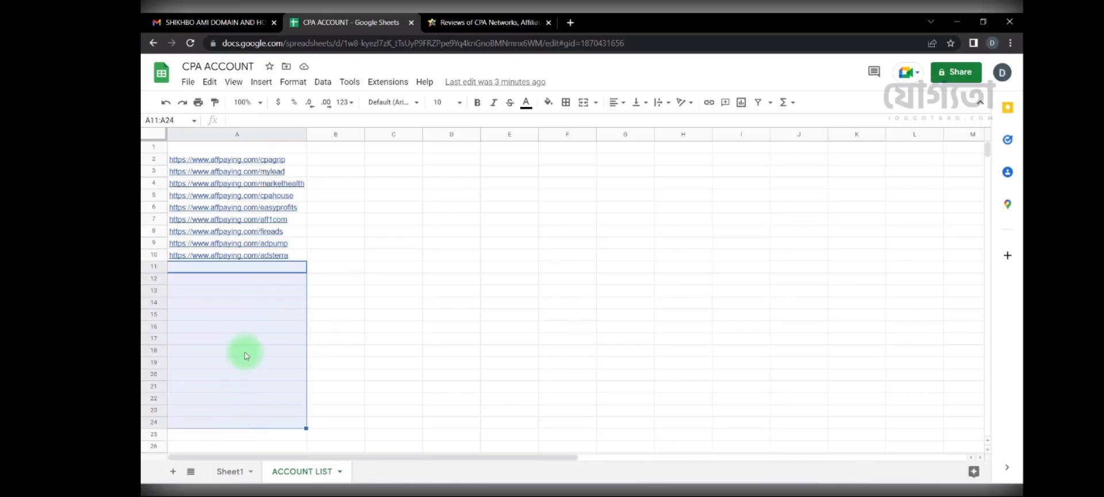
pyautogui.press('XF86AudioRaiseVolume')
pyautogui.press('XF86AudioRaiseVolume')
pyautogui.press('XF86AudioRaiseVolume')
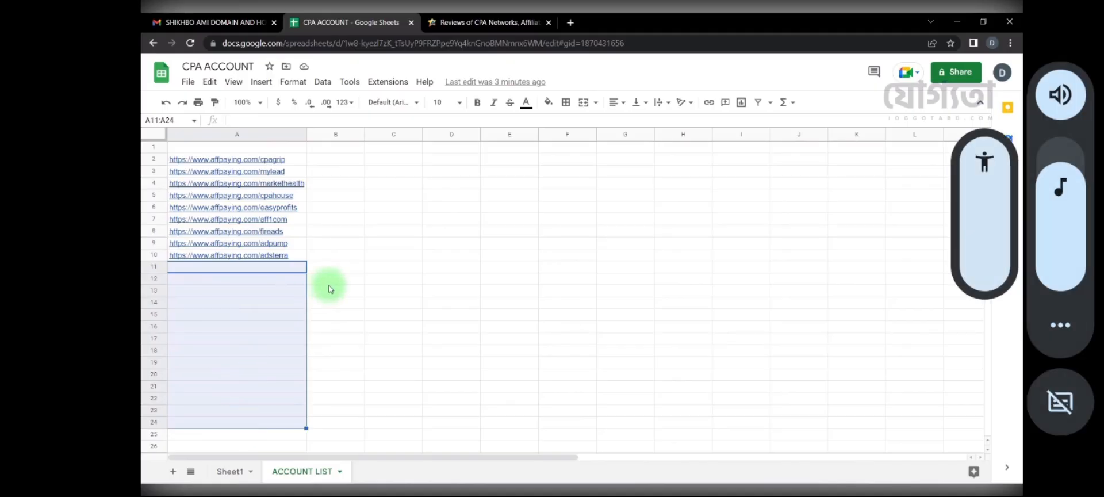
pyautogui.moveTo(1061, 179)
pyautogui.mouseDown()
pyautogui.moveTo(1061, 162)
pyautogui.moveTo(1061, 177)
pyautogui.mouseUp()
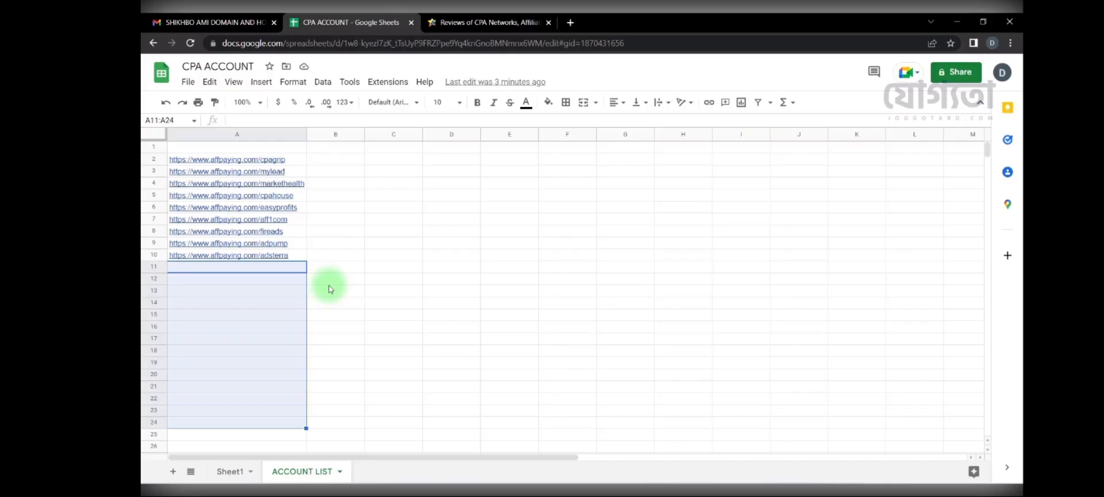
pyautogui.click(489, 22)
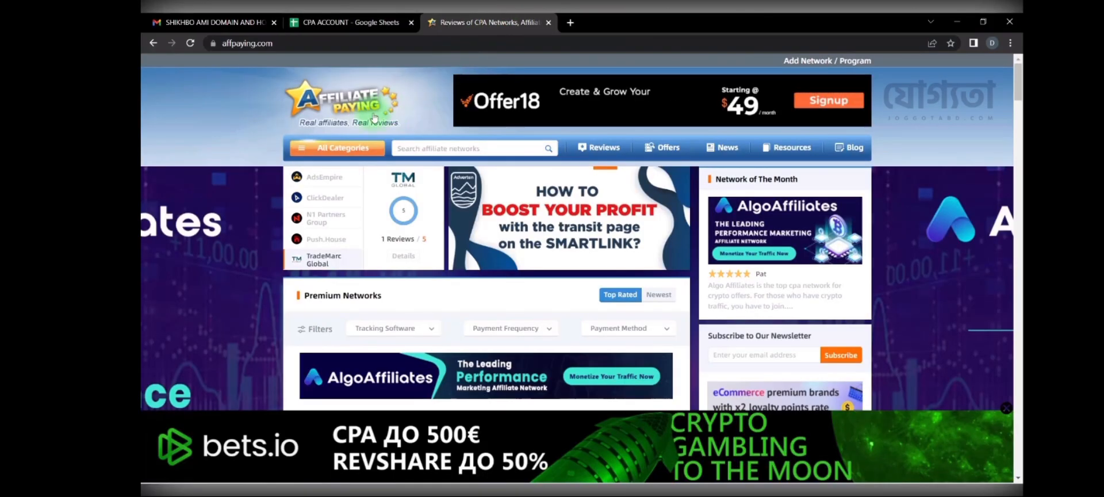
# Step: Browse AffPaying's All Categories list, then return to the CPA ACCOUNT spreadsheet
pyautogui.click(337, 147)
pyautogui.scroll(-1, 320, 256)
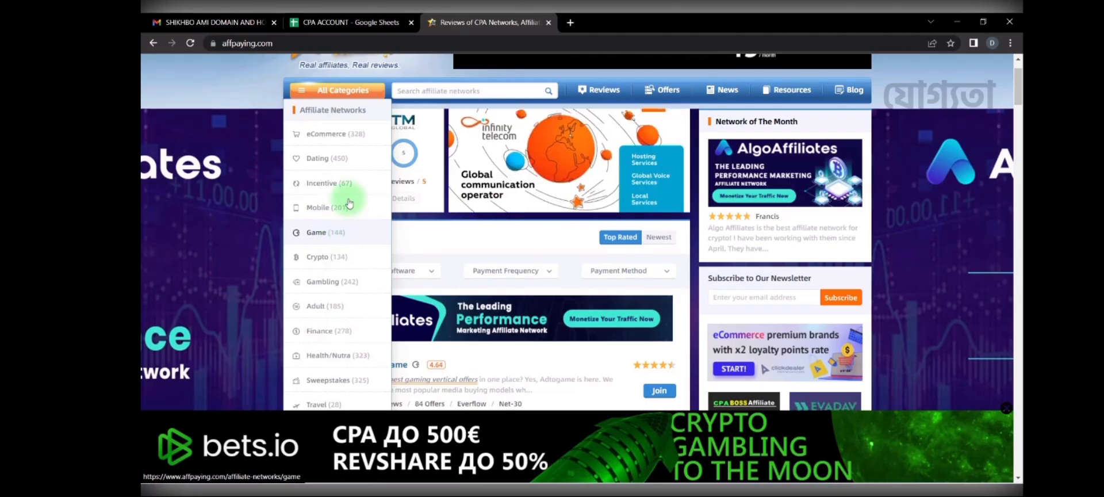
pyautogui.click(363, 22)
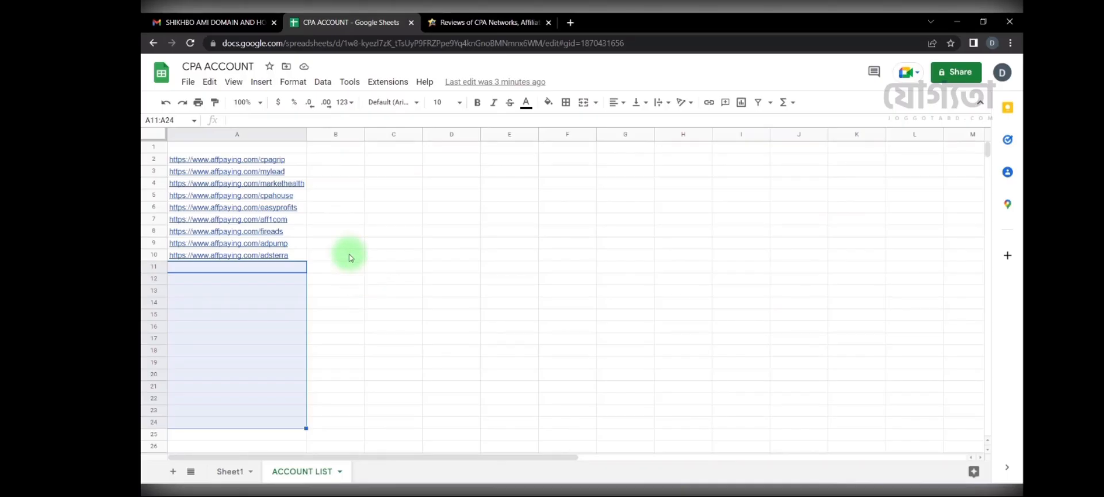
# Step: Preview the cpagrip review link in A2 and select the nine affpaying links in A2:A10
pyautogui.click(358, 209)
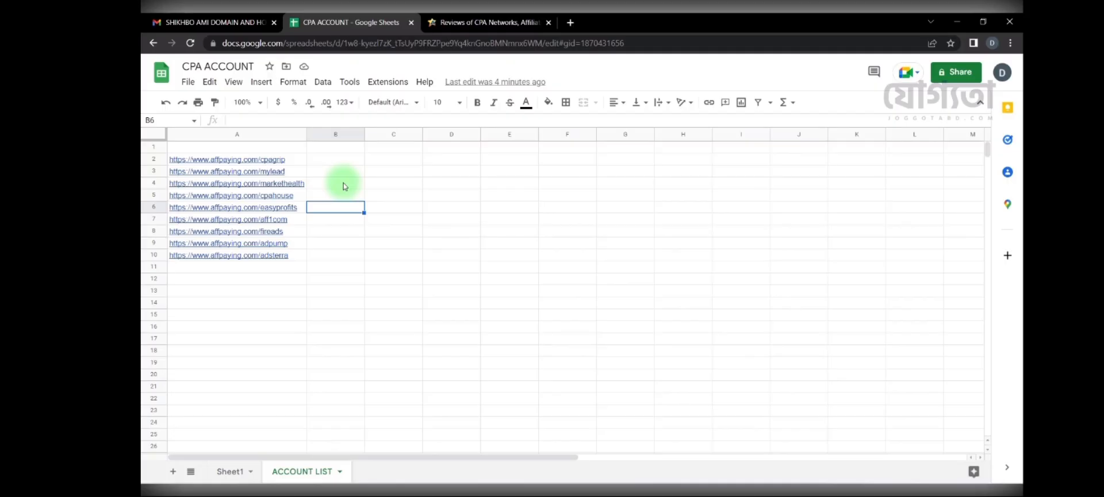
pyautogui.click(292, 161)
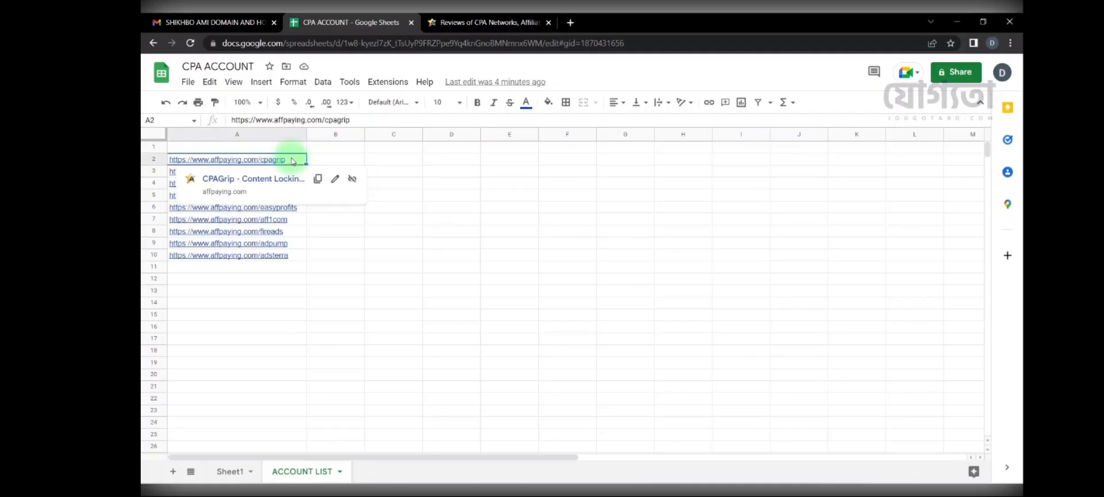
pyautogui.click(346, 238)
pyautogui.moveTo(291, 158); pyautogui.dragTo(294, 261)
pyautogui.click(338, 255)
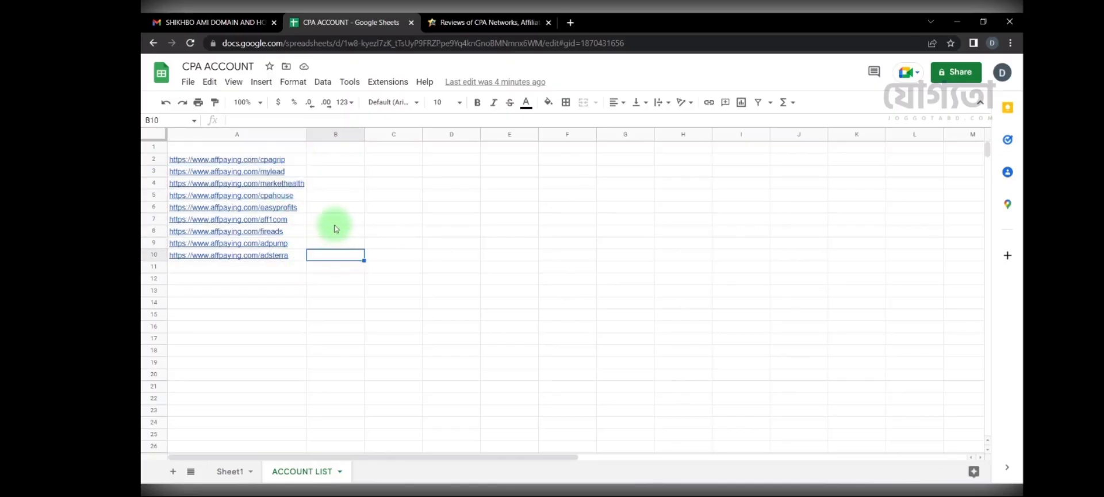
# Step: Open the CPAGrip review in a new tab, close the old reviews tab, and hit Join Now
pyautogui.moveTo(253, 165)
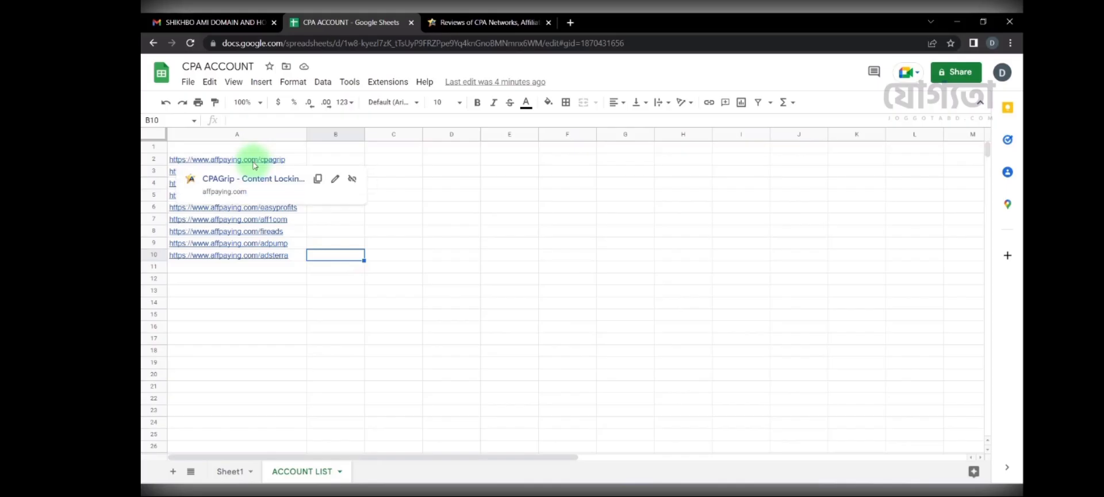
pyautogui.click(258, 180)
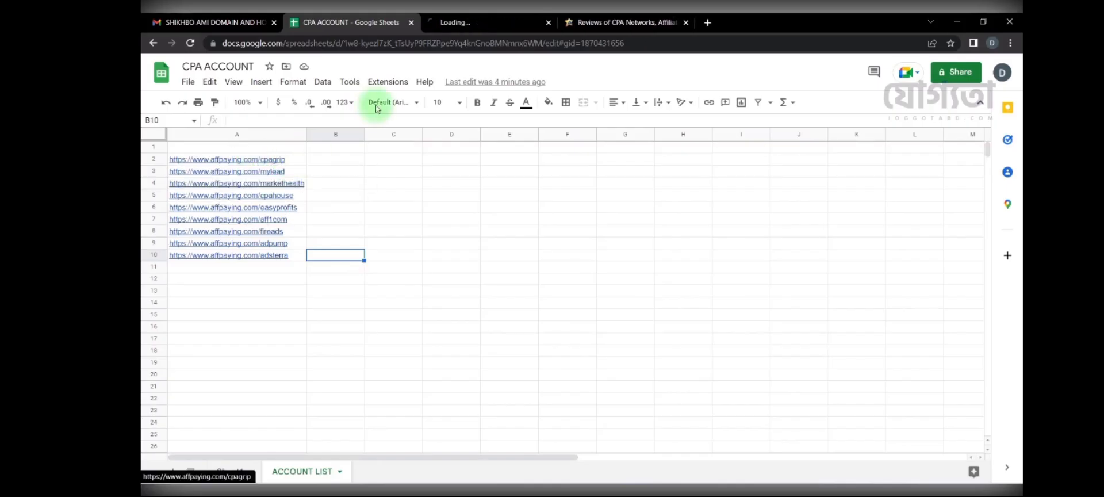
pyautogui.click(443, 23)
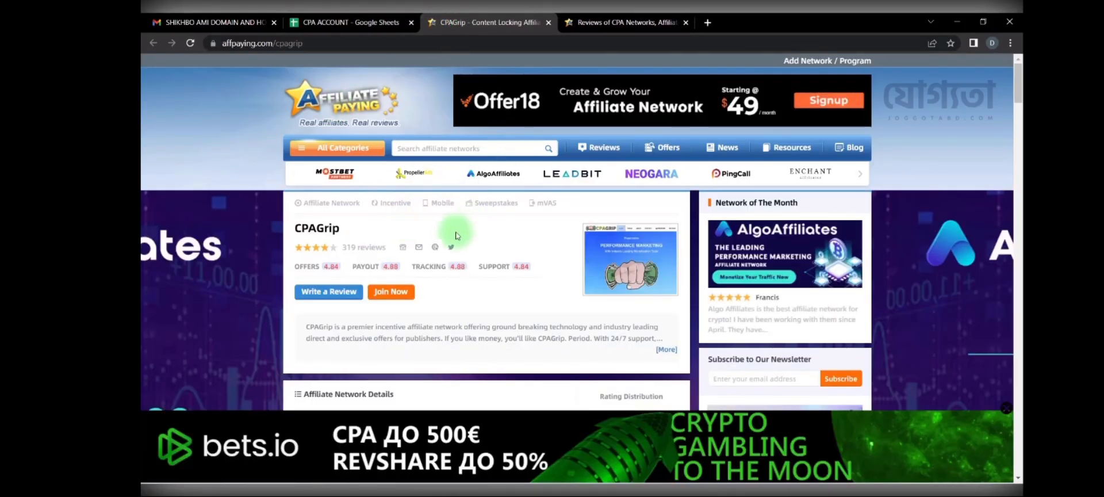
pyautogui.click(685, 21)
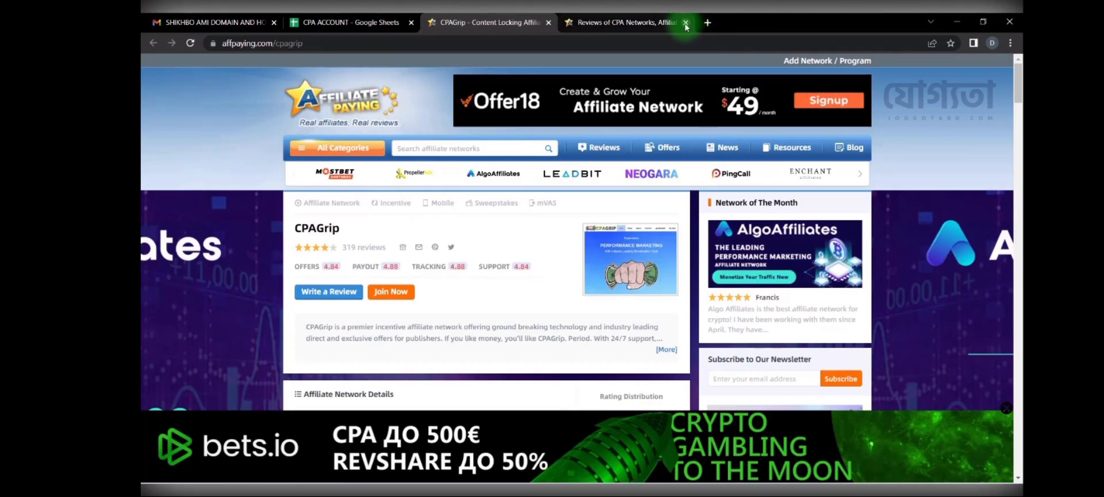
pyautogui.click(391, 292)
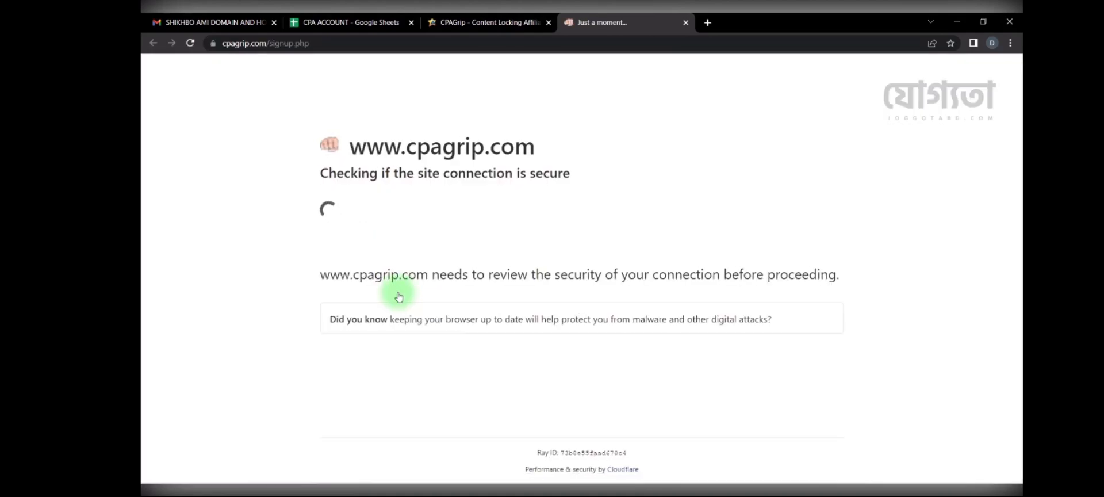
# Step: Compare Sheet1's stored contact details against the newly loaded CPAGrip signup form
pyautogui.click(334, 22)
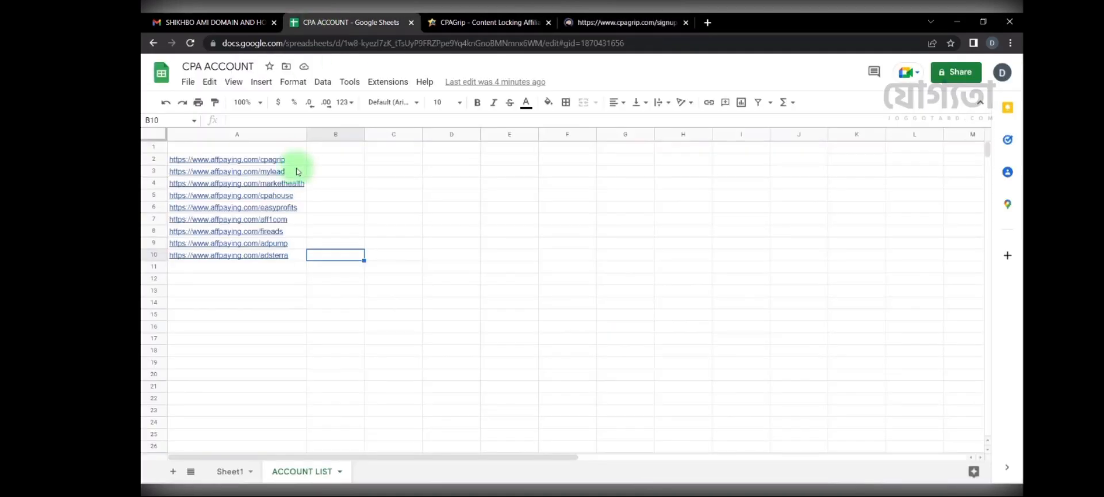
pyautogui.click(233, 471)
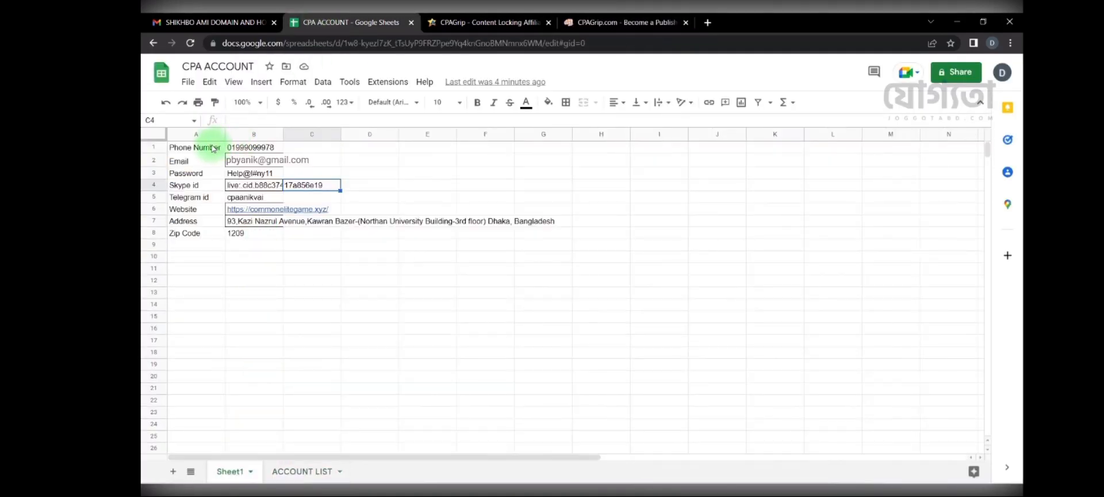
pyautogui.moveTo(210, 148); pyautogui.dragTo(284, 234)
pyautogui.click(351, 248)
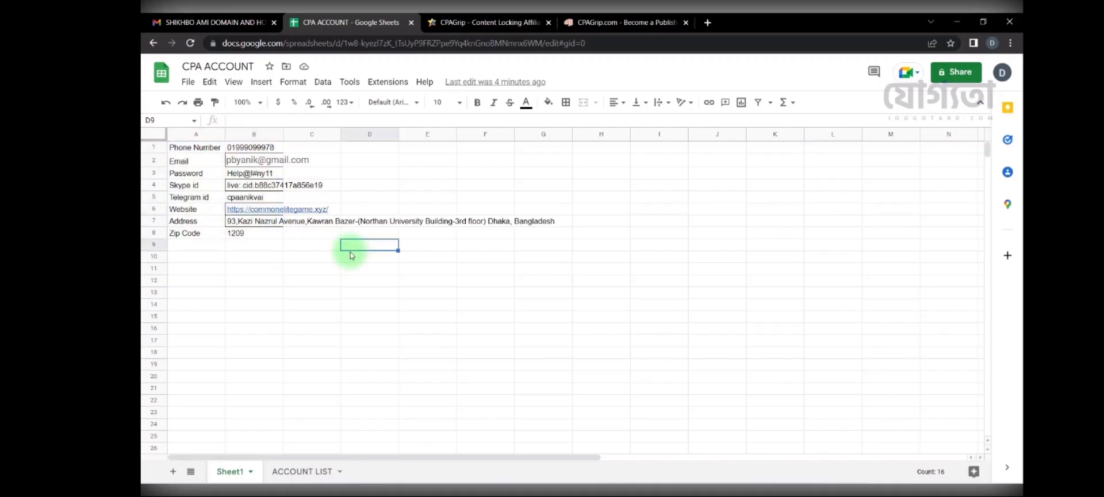
pyautogui.click(592, 22)
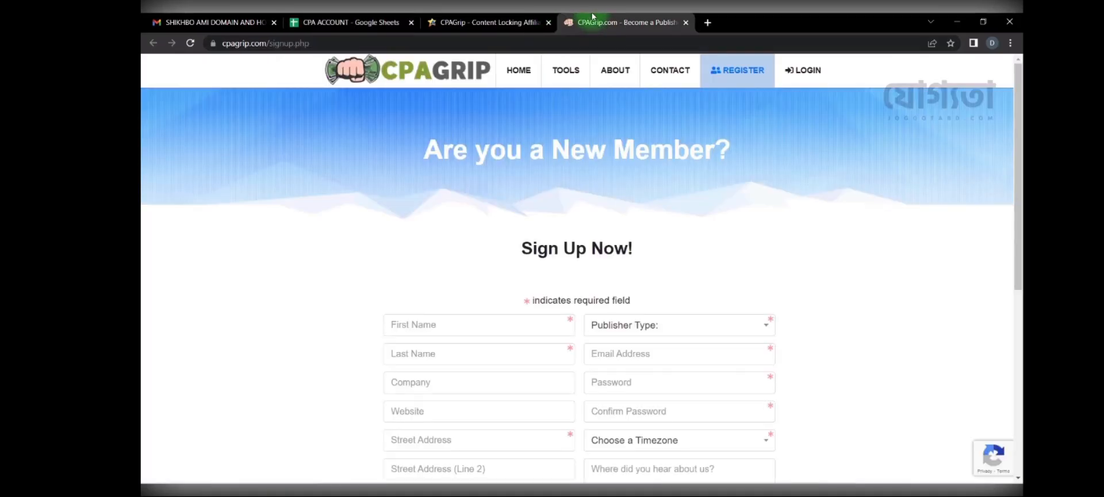
pyautogui.scroll(-2, 471, 192)
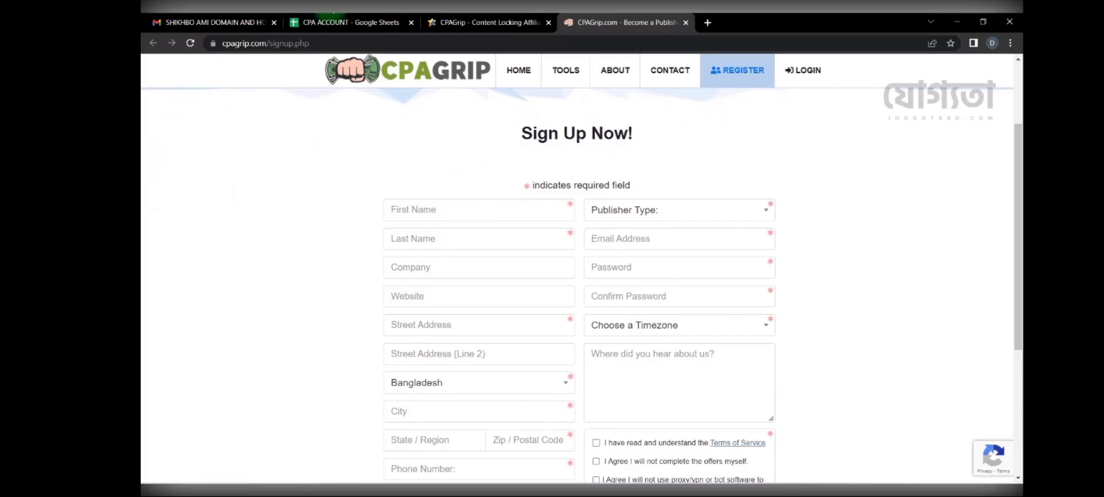
pyautogui.click(345, 22)
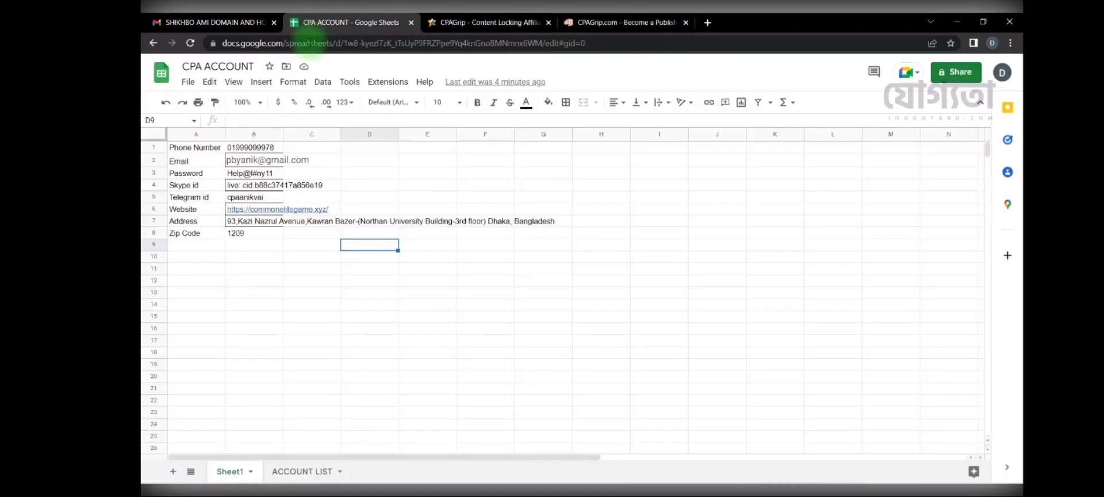
# Step: Enter 'Name' in A9 and the account holder's full name in B9
pyautogui.click(194, 244)
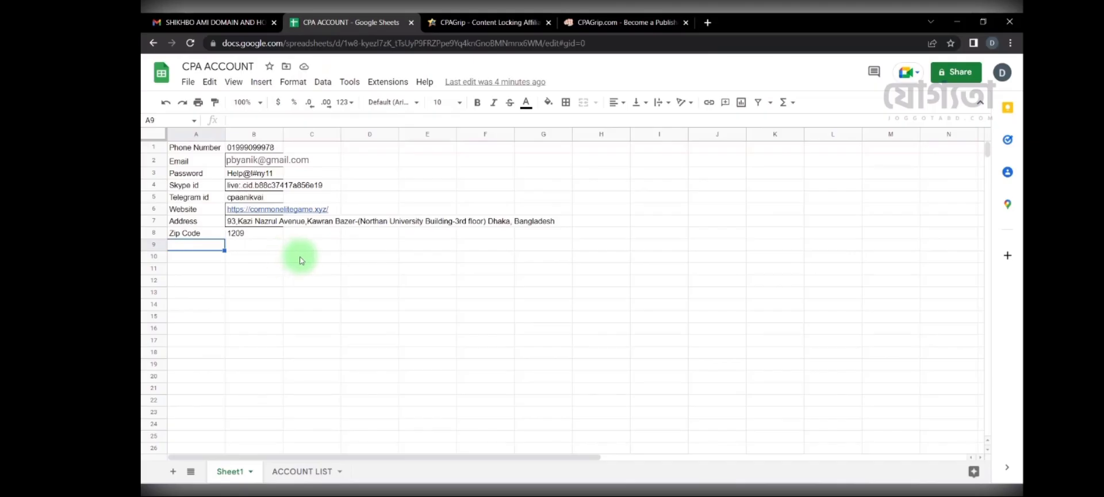
pyautogui.write('Name')
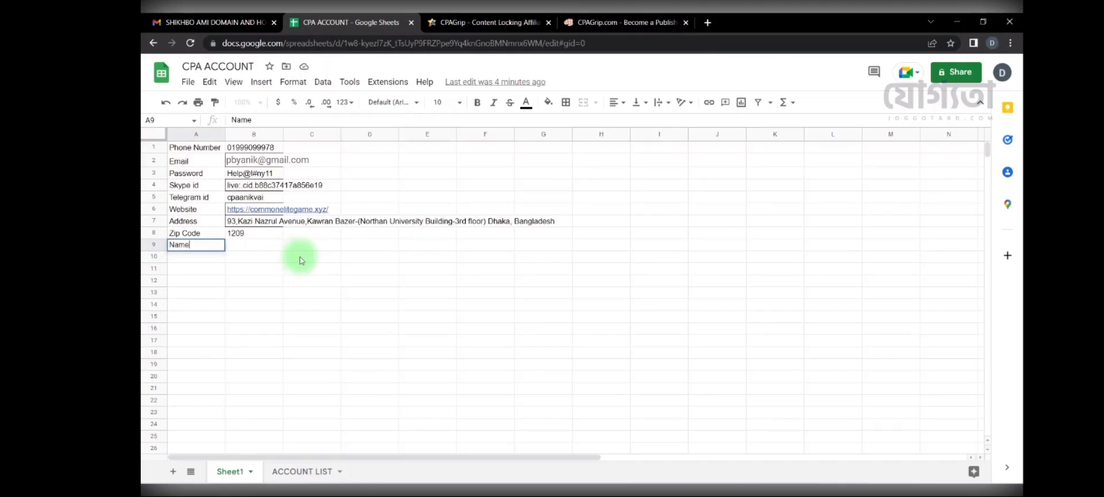
pyautogui.press('Tab')
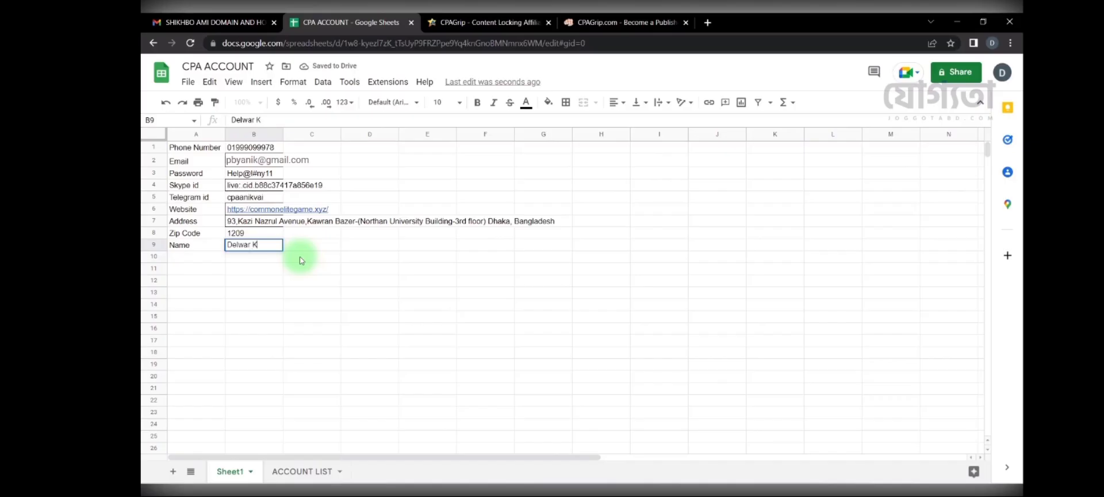
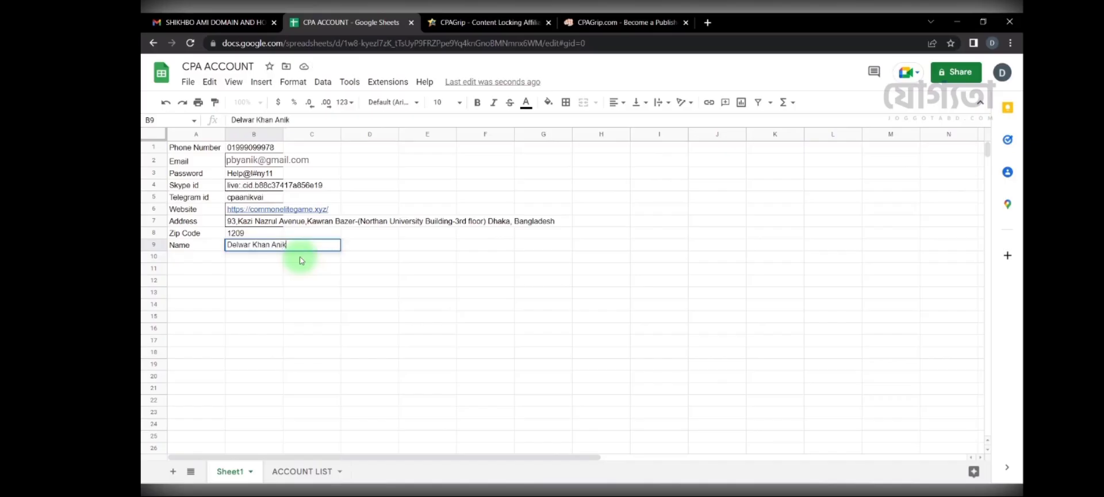
pyautogui.press('Return')
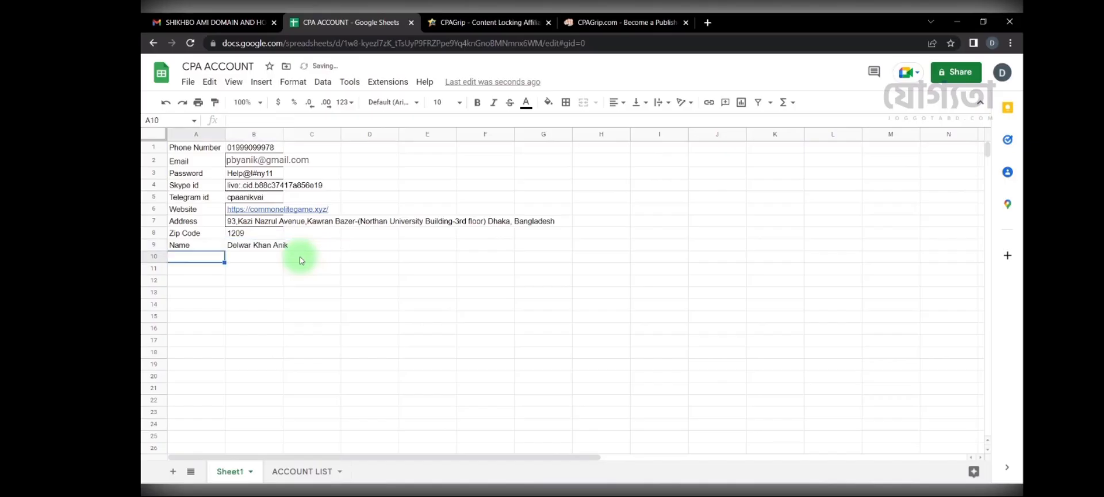
pyautogui.moveTo(340, 135); pyautogui.dragTo(337, 139)
# Step: Split the sheet's full name into First and Last Name, and set Publisher Type to Other
pyautogui.click(267, 247)
pyautogui.hotkey('ctrl', 'c')
pyautogui.click(602, 18)
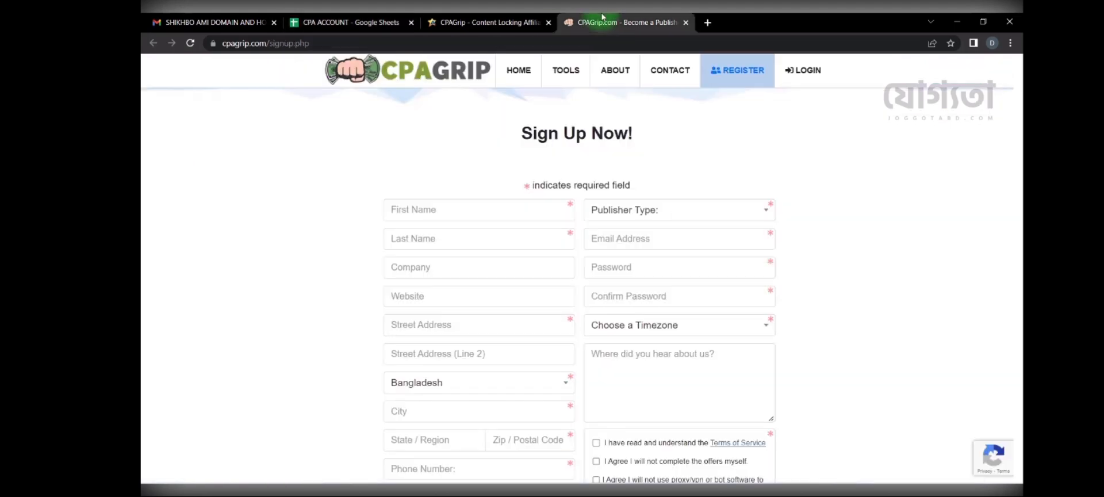
pyautogui.moveTo(601, 16); pyautogui.dragTo(463, 19)
pyautogui.click(460, 220)
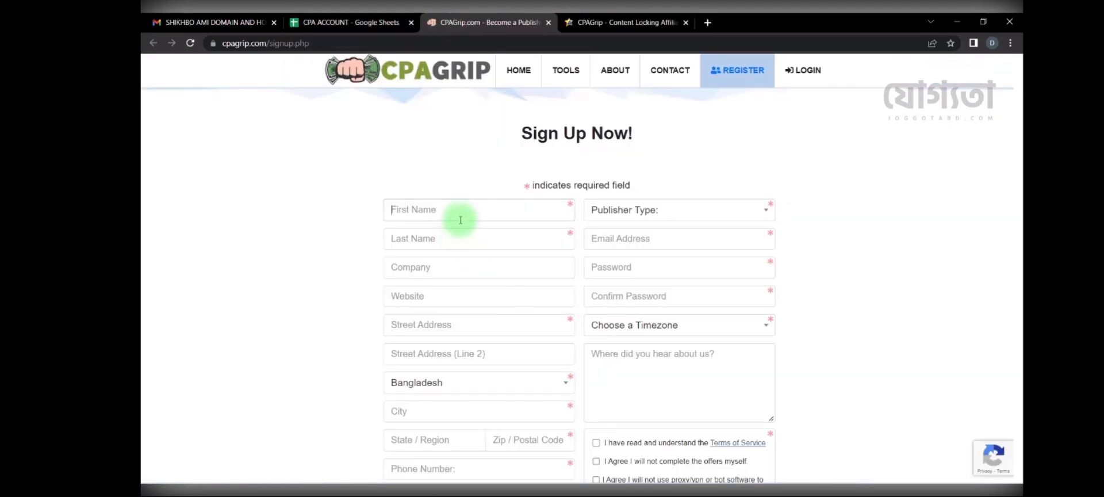
pyautogui.hotkey('ctrl', 'v')
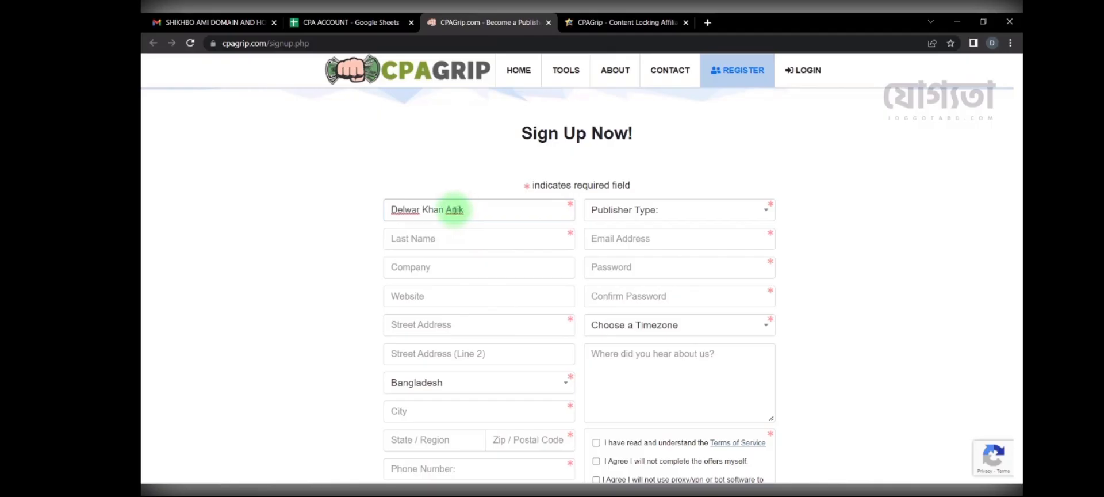
pyautogui.hotkey('ctrl', 'x')
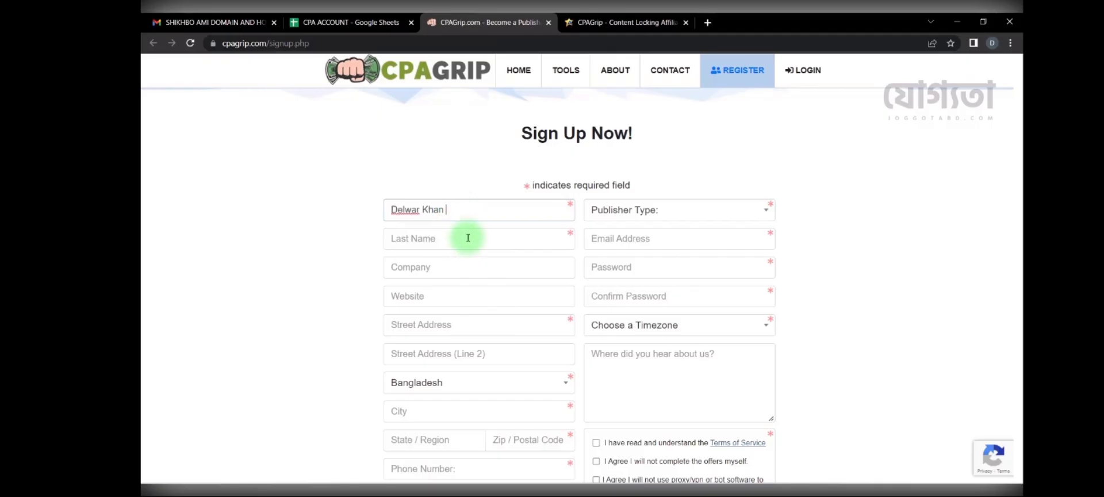
pyautogui.click(468, 238)
pyautogui.hotkey('ctrl', 'v')
pyautogui.click(637, 212)
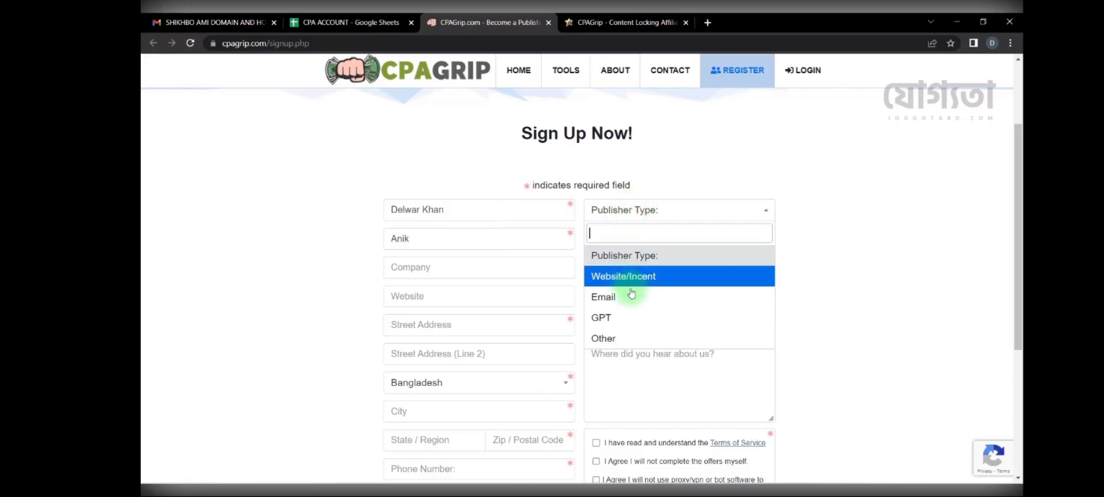
pyautogui.click(656, 340)
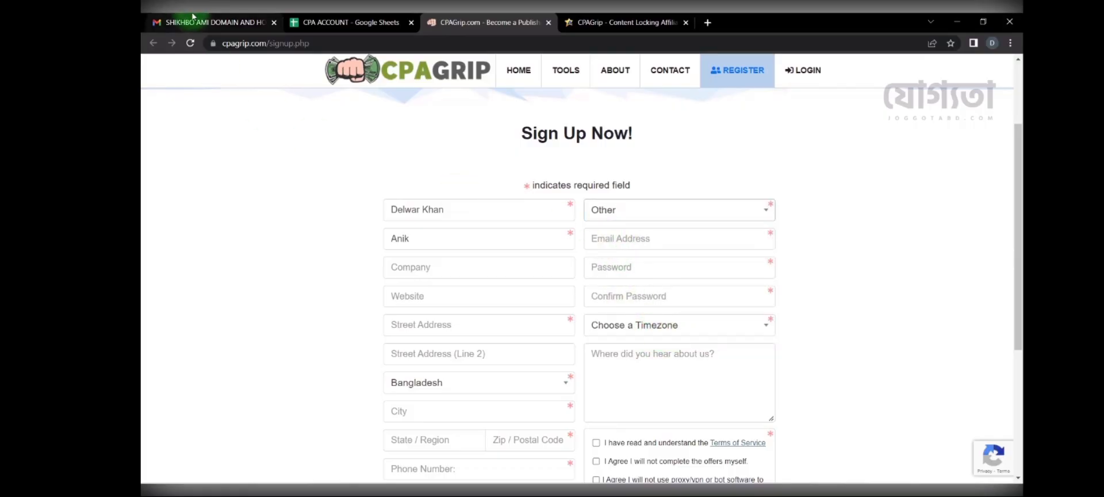
# Step: Fill Email Address from cell B2 and Company with the full name from B9
pyautogui.click(322, 22)
pyautogui.click(316, 159)
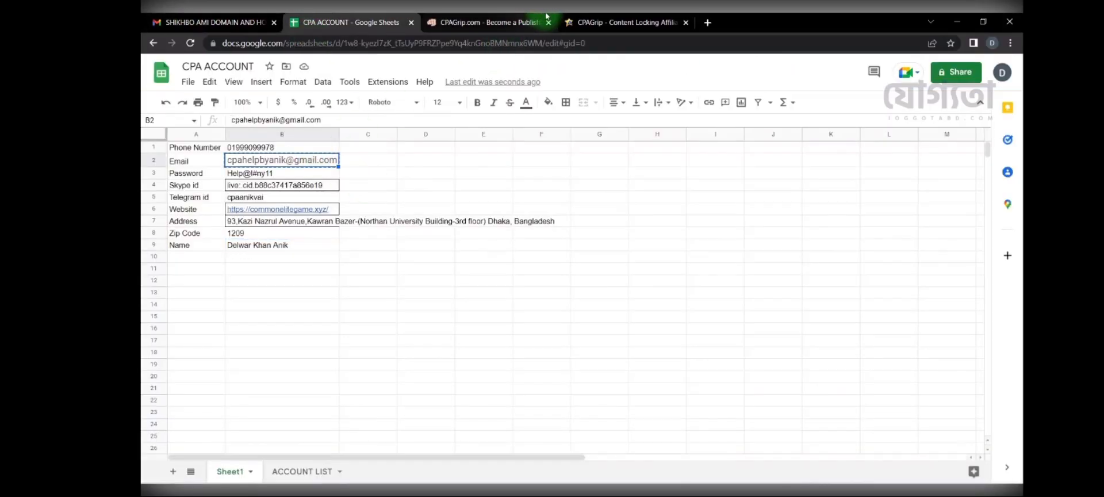
pyautogui.click(486, 22)
pyautogui.click(628, 239)
pyautogui.hotkey('ctrl', 'v')
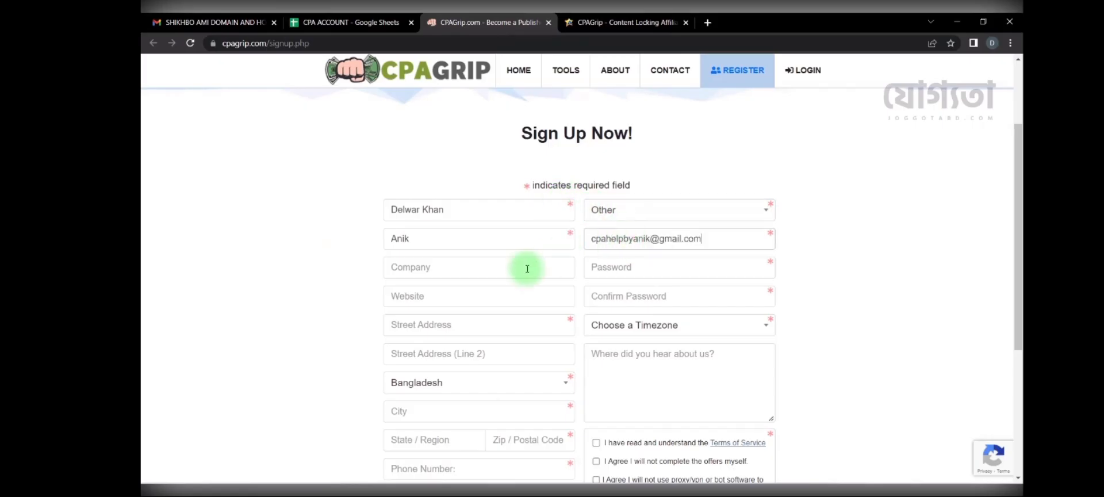
pyautogui.click(338, 17)
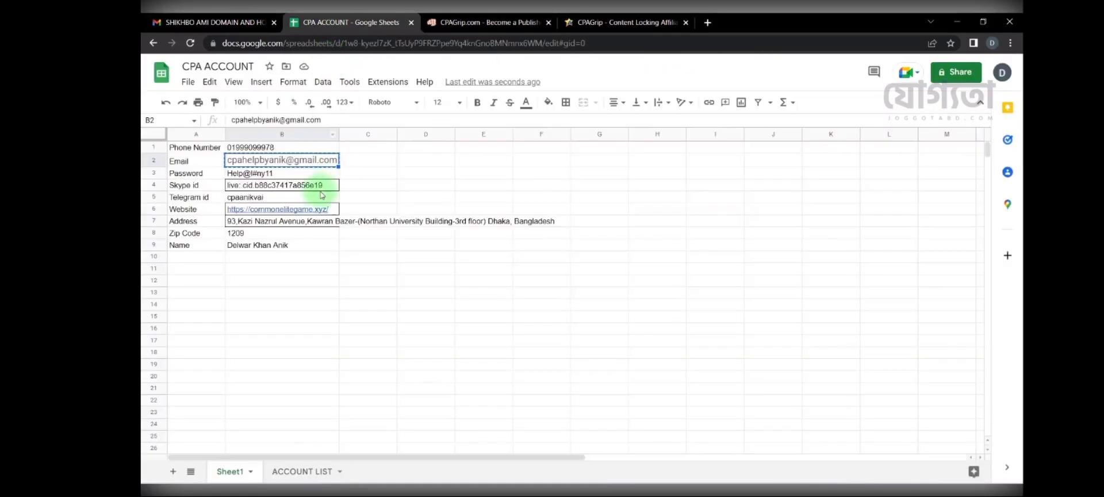
pyautogui.click(283, 246)
pyautogui.hotkey('ctrl', 'c')
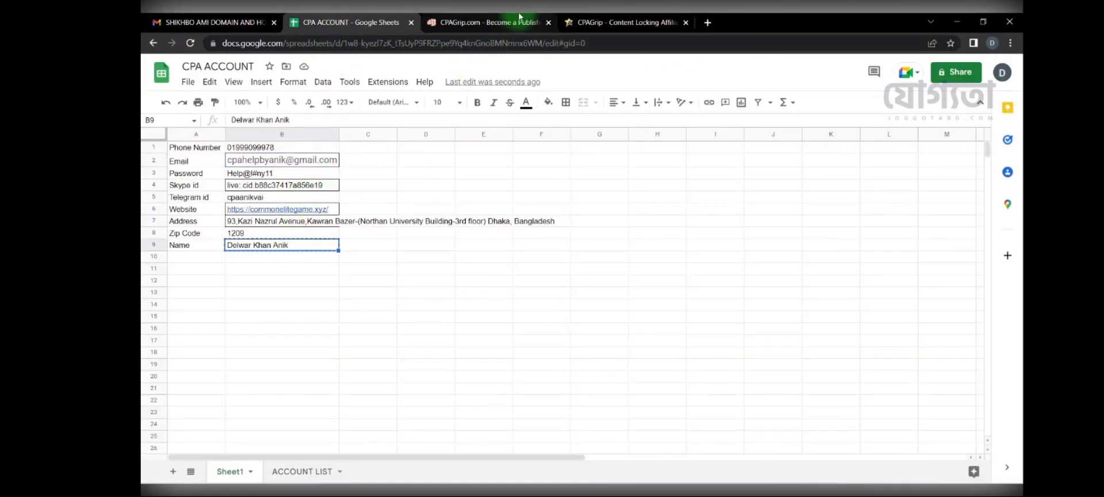
pyautogui.click(519, 17)
pyautogui.click(456, 269)
pyautogui.hotkey('ctrl', 'v')
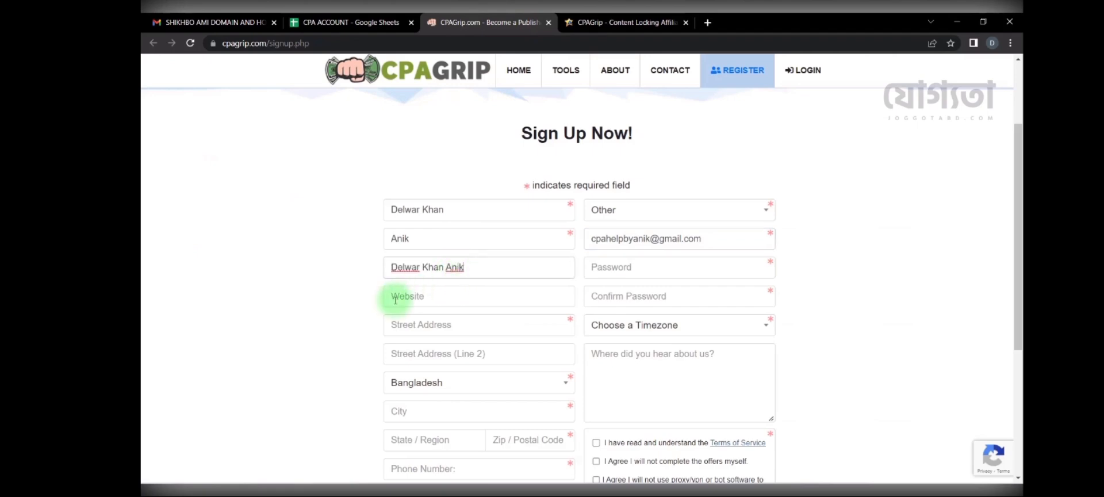
# Step: Paste the website address from cell B6 into the Website field
pyautogui.click(338, 22)
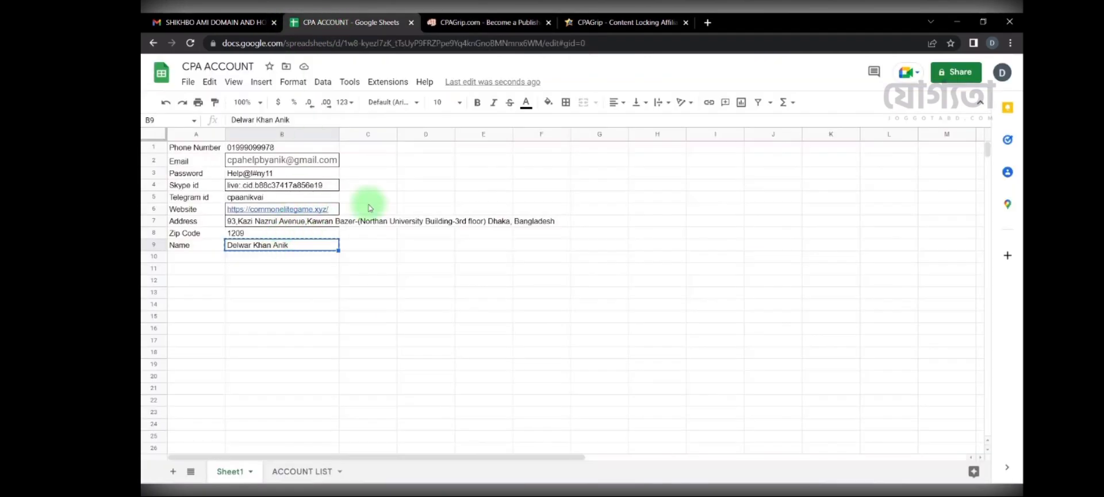
pyautogui.click(333, 210)
pyautogui.hotkey('ctrl', 'c')
pyautogui.click(454, 22)
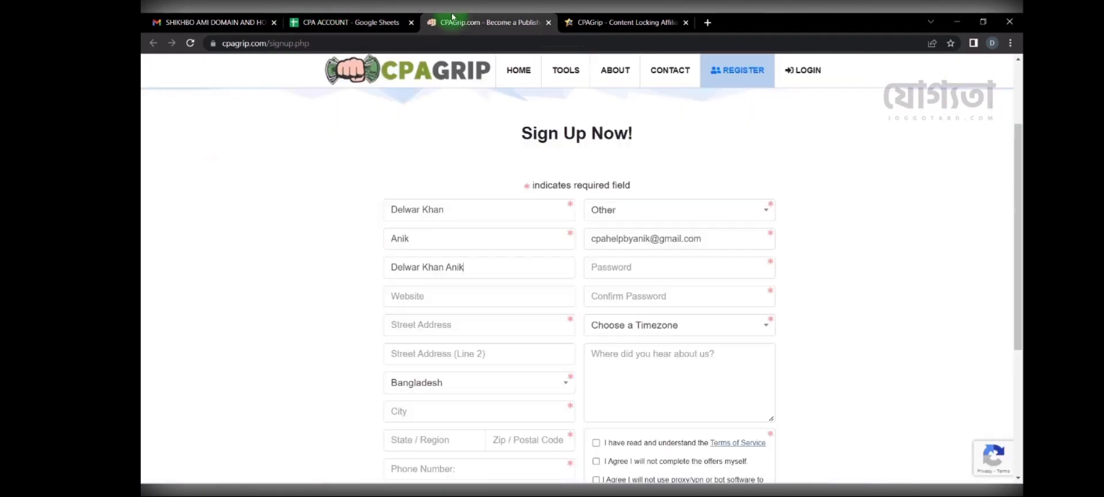
pyautogui.click(458, 296)
pyautogui.hotkey('ctrl', 'v')
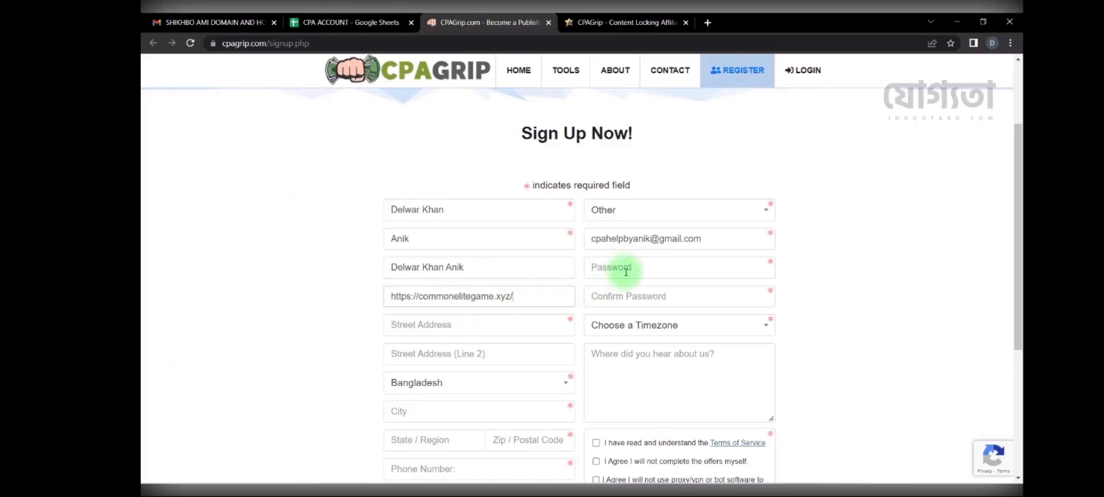
# Step: Fill Password and Confirm Password with the password from cell B3
pyautogui.click(337, 22)
pyautogui.click(305, 173)
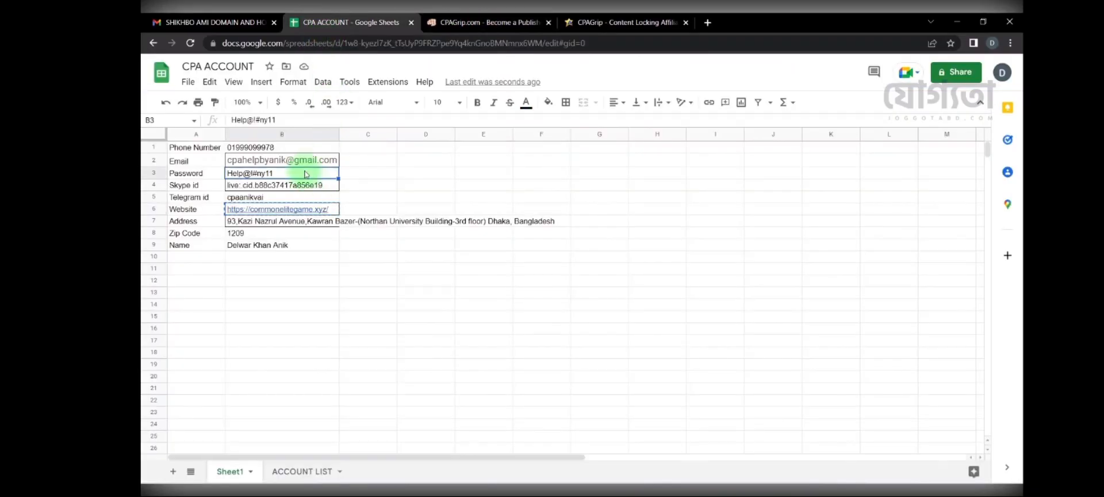
pyautogui.hotkey('ctrl', 'c')
pyautogui.click(469, 22)
pyautogui.click(629, 266)
pyautogui.hotkey('ctrl', 'v')
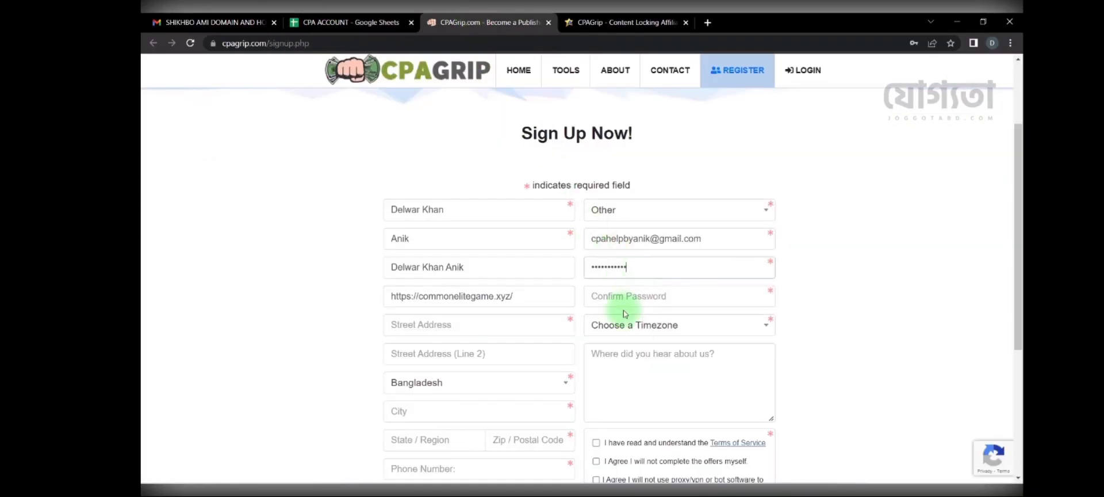
pyautogui.click(617, 294)
pyautogui.hotkey('ctrl', 'v')
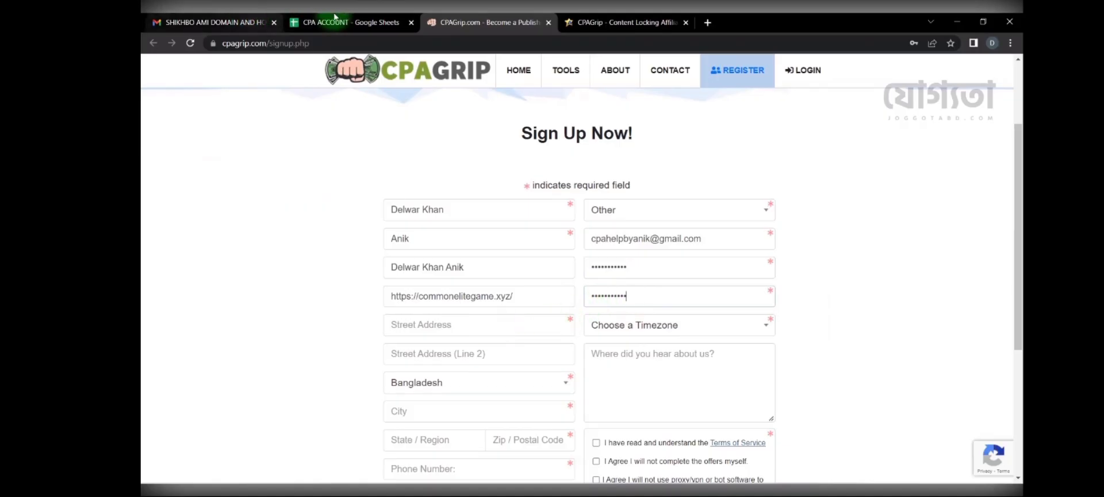
# Step: Paste the street address from B7 and choose the GMT+06:00 Dhaka timezone
pyautogui.click(339, 22)
pyautogui.click(314, 222)
pyautogui.hotkey('ctrl', 'c')
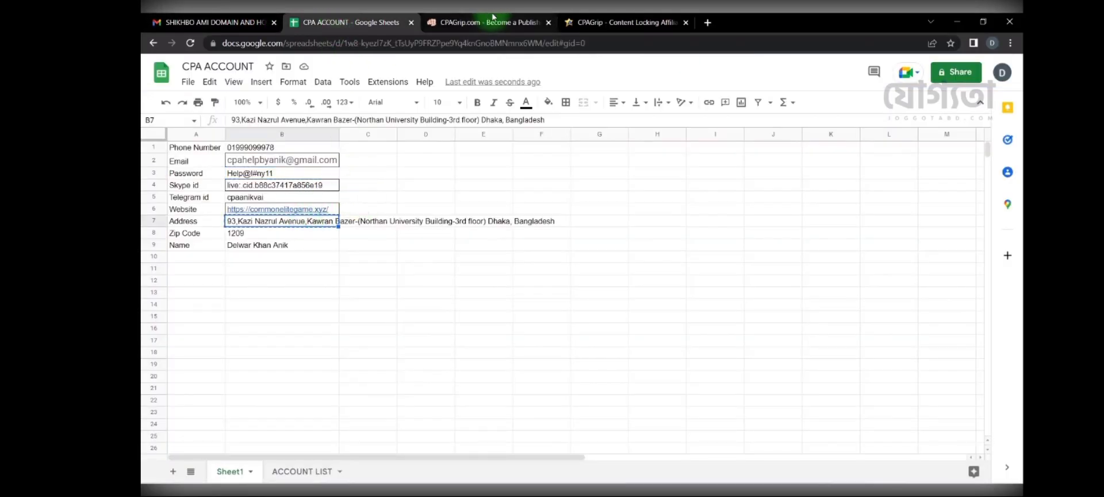
pyautogui.click(493, 22)
pyautogui.click(425, 324)
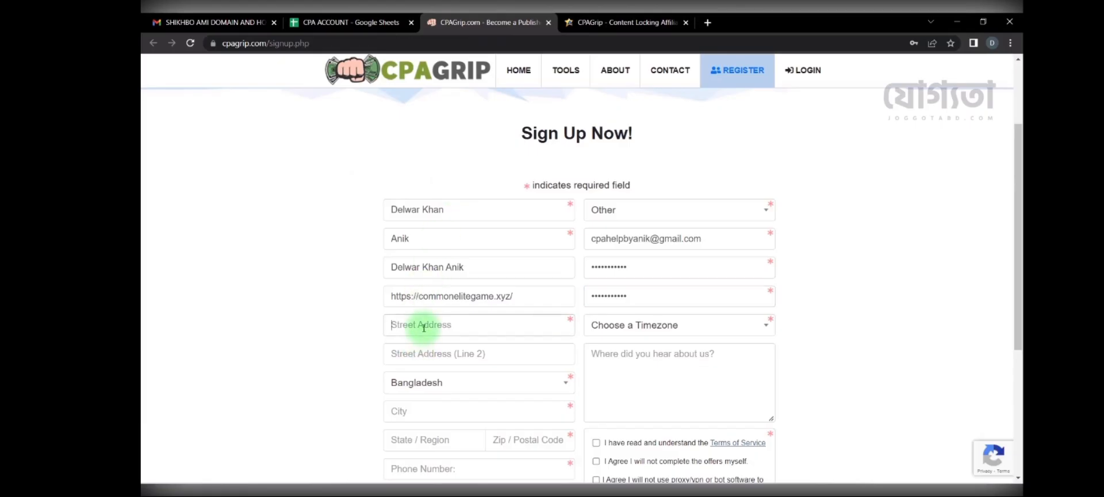
pyautogui.hotkey('ctrl', 'v')
pyautogui.moveTo(562, 323); pyautogui.dragTo(236, 311)
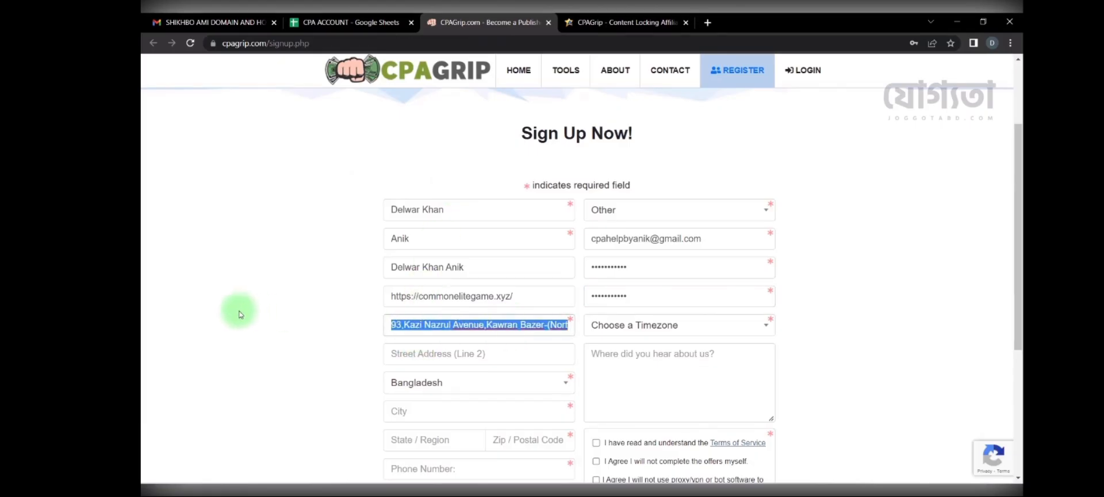
pyautogui.click(646, 327)
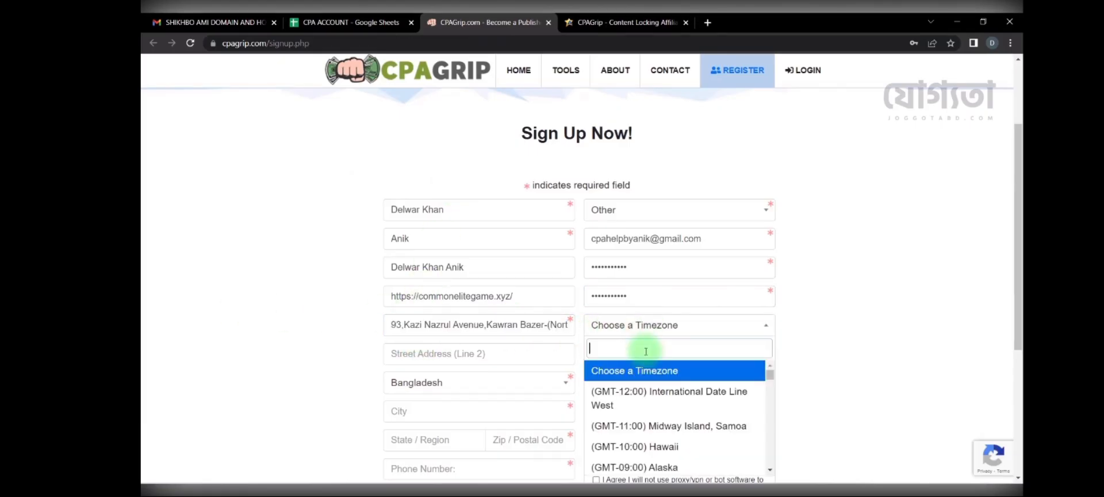
pyautogui.write('dhaka')
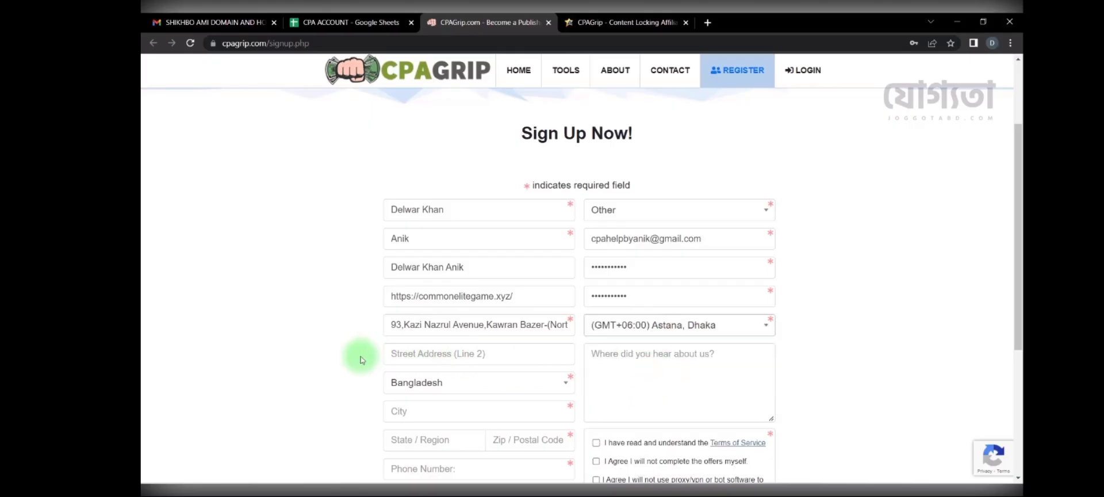
pyautogui.scroll(-1, 464, 320)
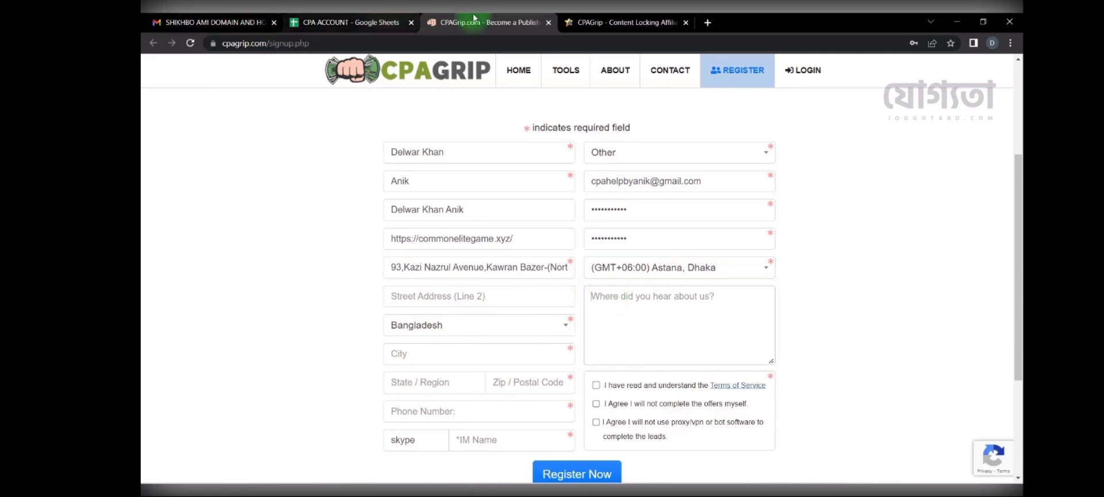
# Step: Paste the AffPaying site address into the form as the referral source
pyautogui.click(621, 18)
pyautogui.moveTo(318, 43); pyautogui.dragTo(242, 45)
pyautogui.click(483, 22)
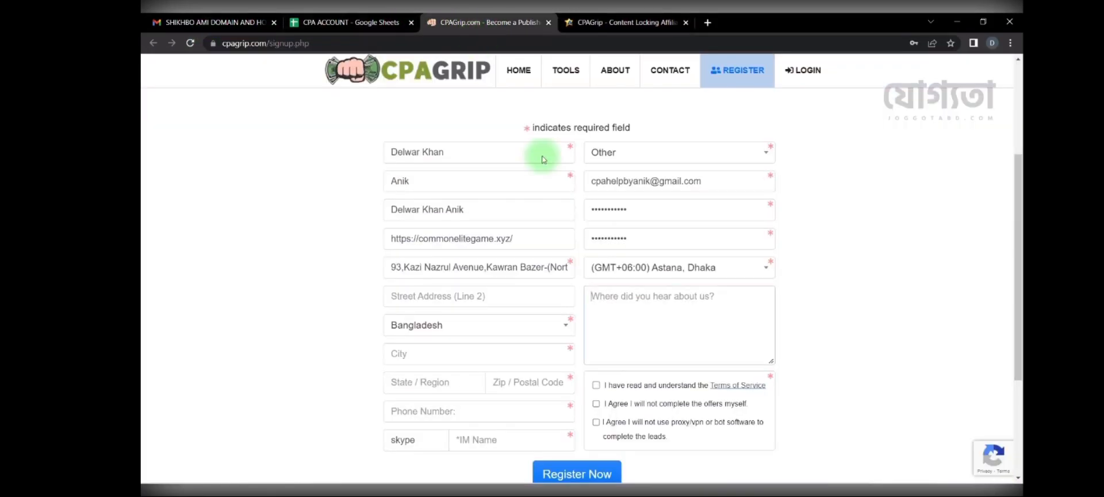
pyautogui.hotkey('ctrl', 'v')
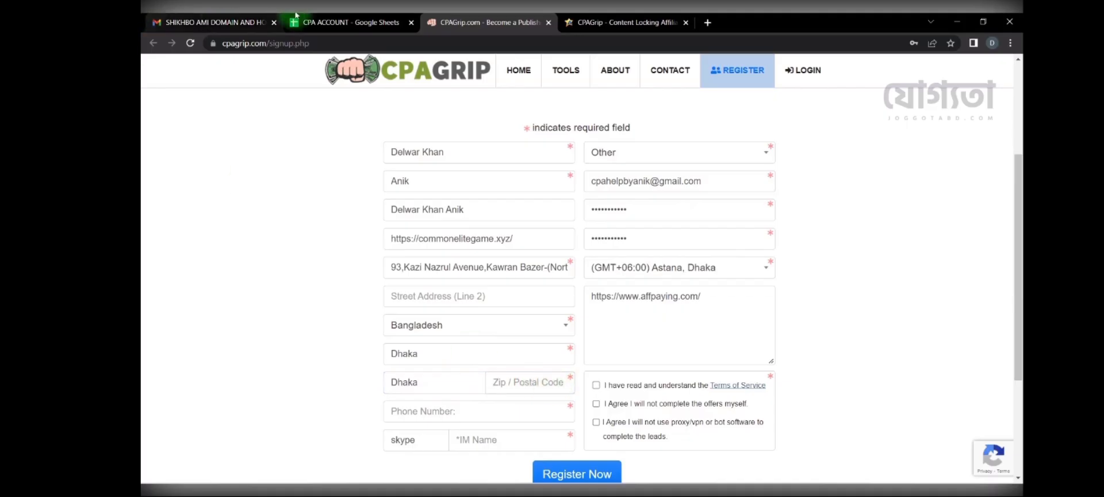
# Step: Fill Zip / Postal Code with 1209 copied from cell B8
pyautogui.click(345, 22)
pyautogui.click(280, 233)
pyautogui.hotkey('ctrl', 'c')
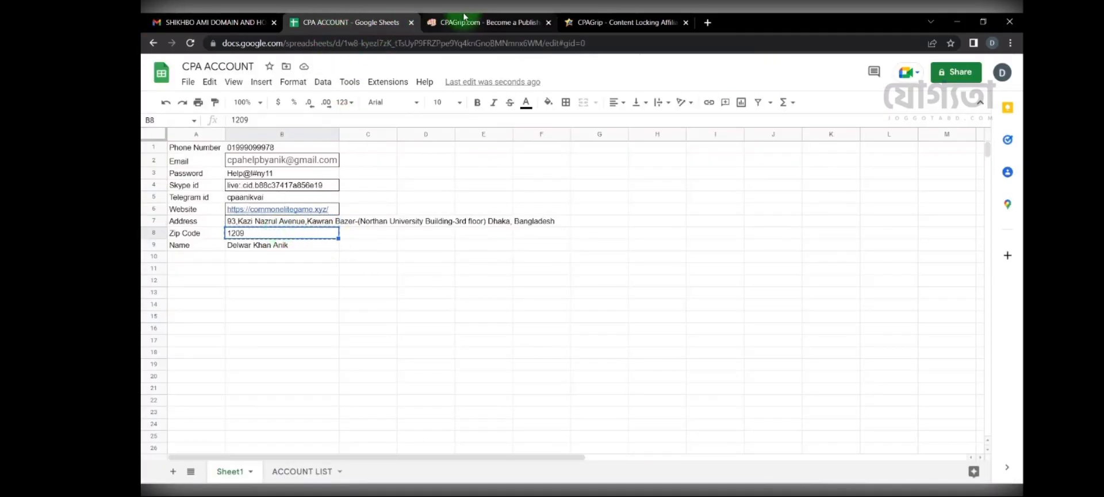
pyautogui.click(465, 17)
pyautogui.click(504, 381)
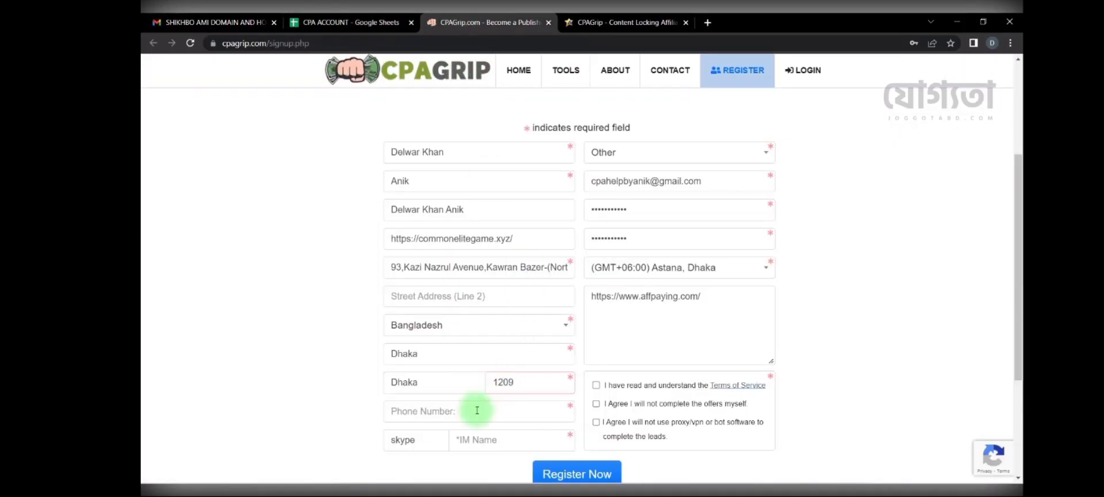
pyautogui.click(262, 22)
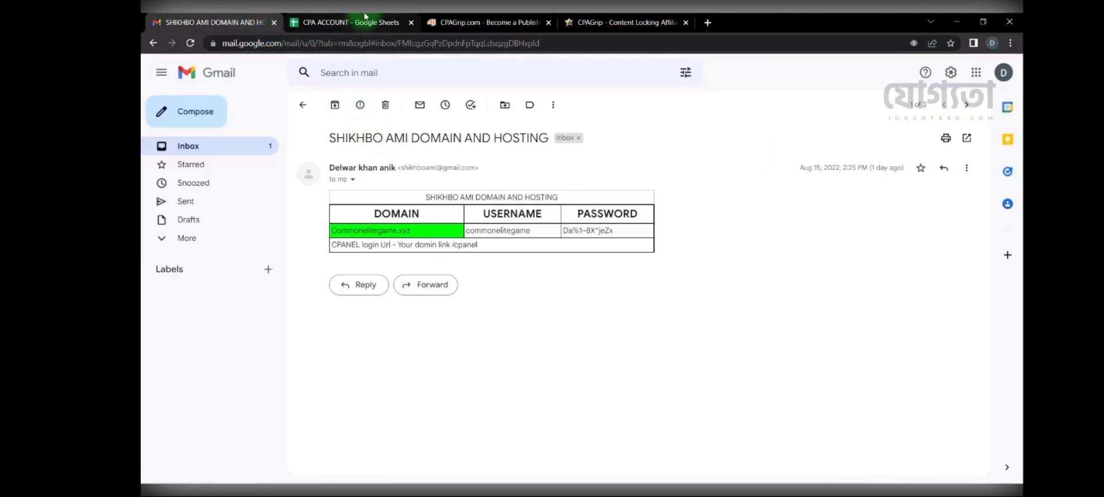
# Step: Fill Phone Number from cell B1 and IM Name with the Skype ID from B4
pyautogui.click(345, 22)
pyautogui.click(283, 148)
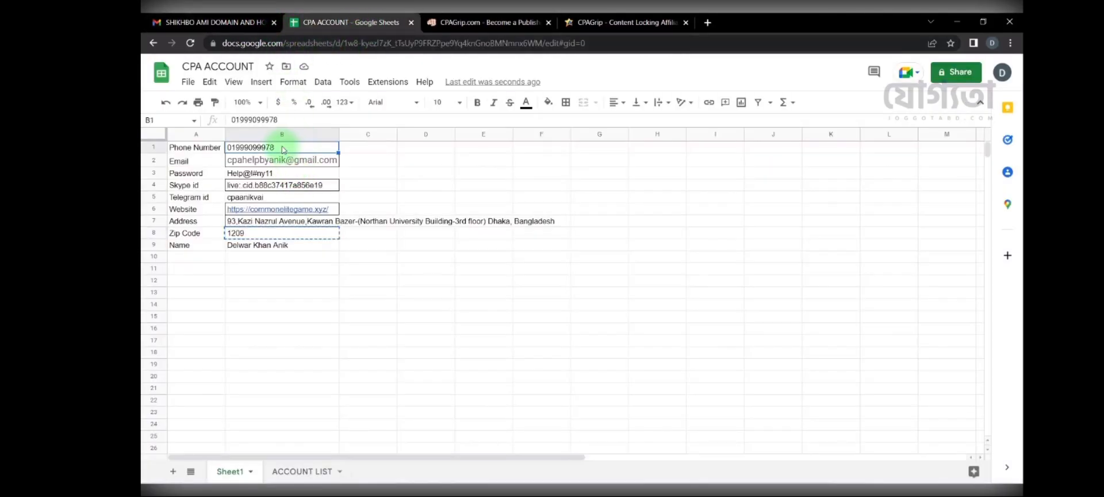
pyautogui.click(492, 22)
pyautogui.click(476, 411)
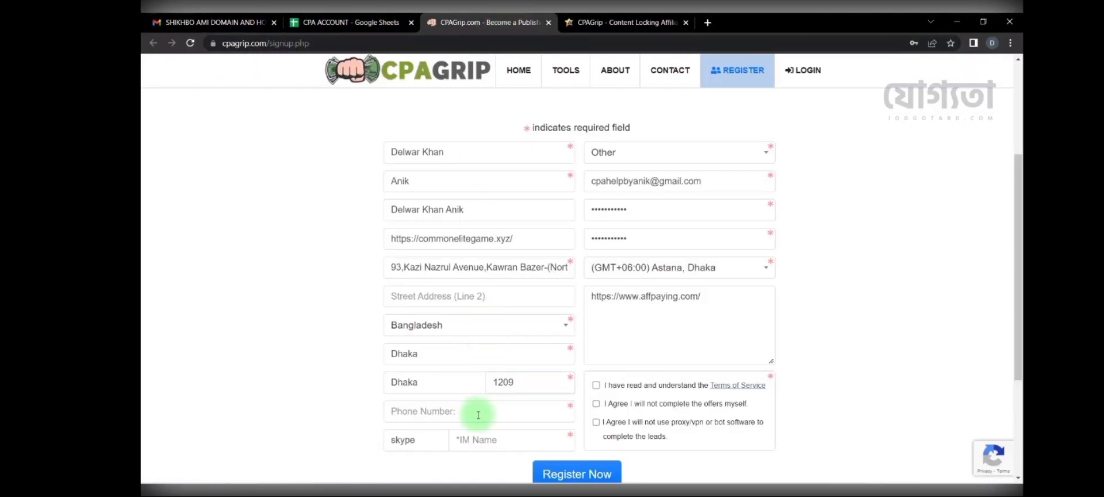
pyautogui.hotkey('ctrl', 'v')
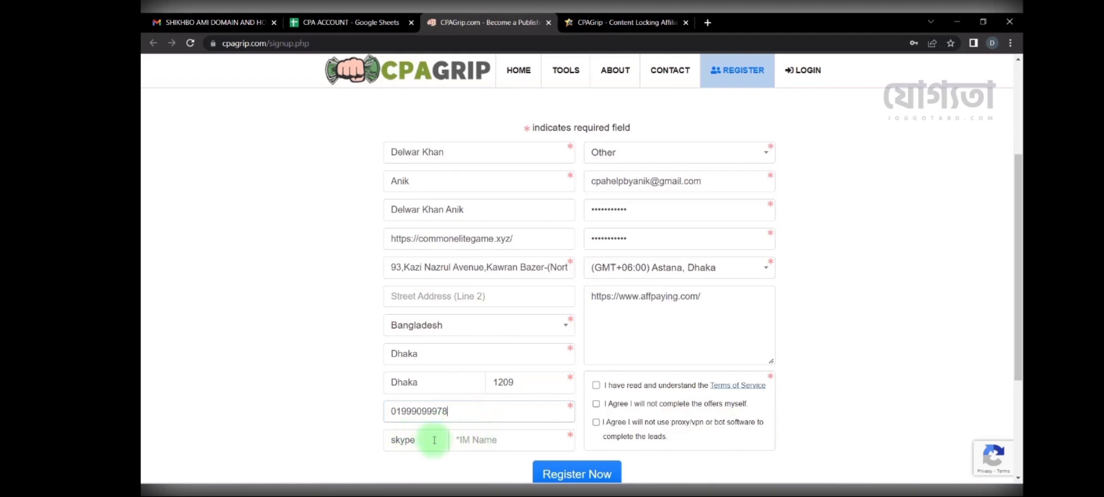
pyautogui.click(325, 22)
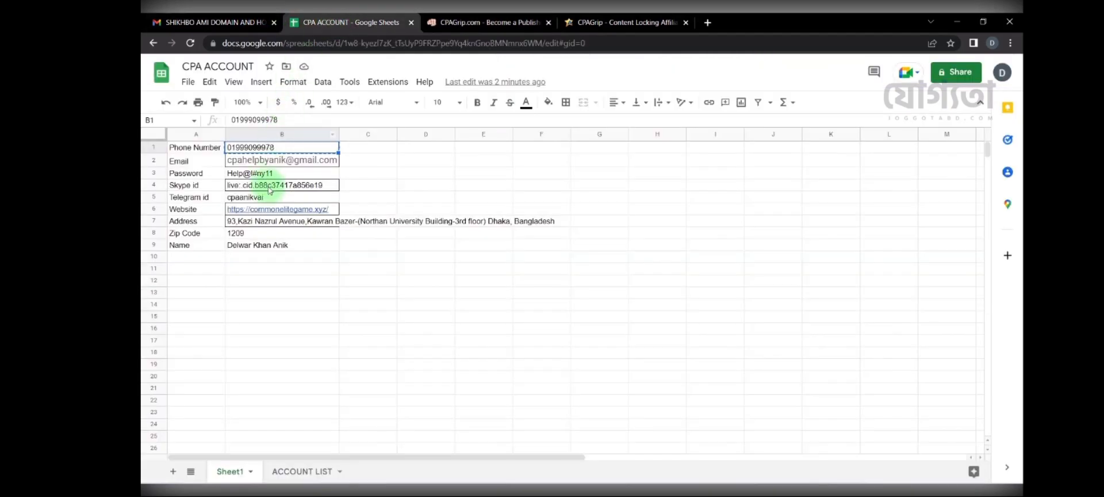
pyautogui.click(270, 187)
pyautogui.click(488, 22)
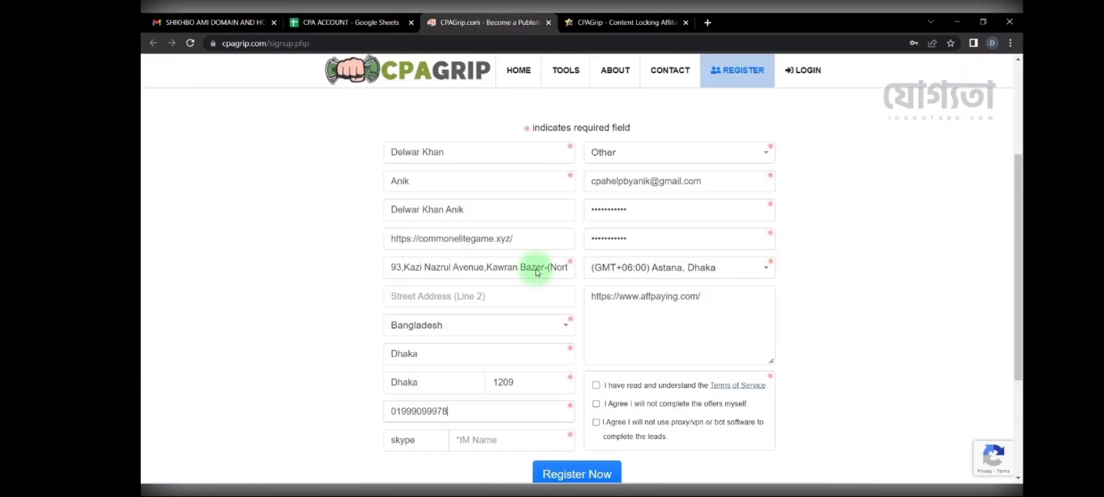
pyautogui.click(513, 442)
pyautogui.hotkey('ctrl', 'v')
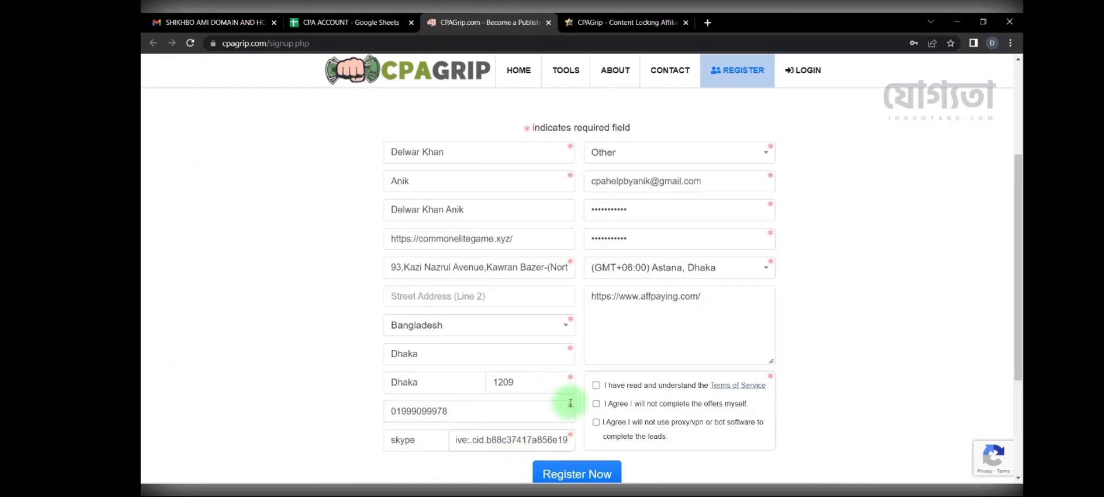
# Step: Tick the Terms of Service, no self-completion, and no proxy/VPN/bots agreements
pyautogui.click(596, 385)
pyautogui.click(596, 405)
pyautogui.click(596, 422)
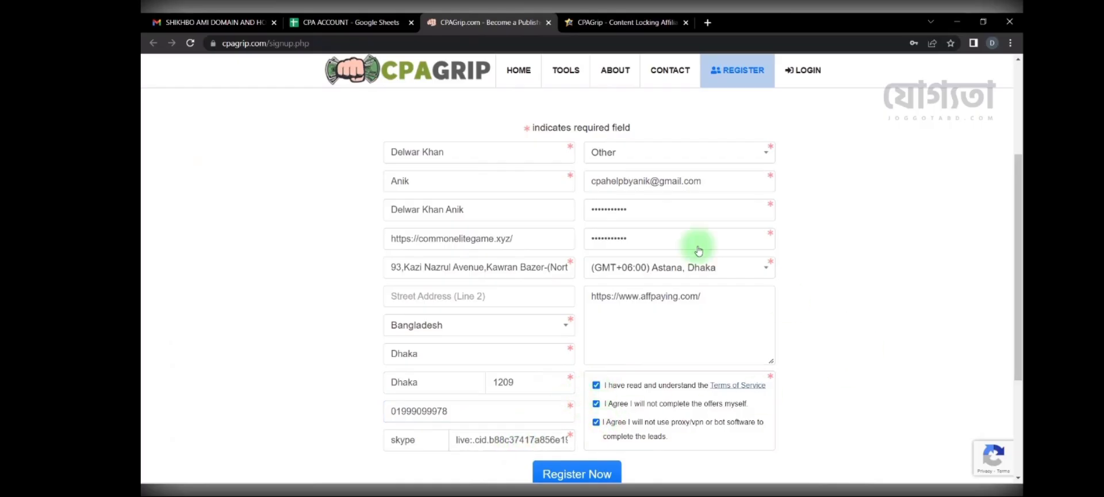
pyautogui.click(345, 22)
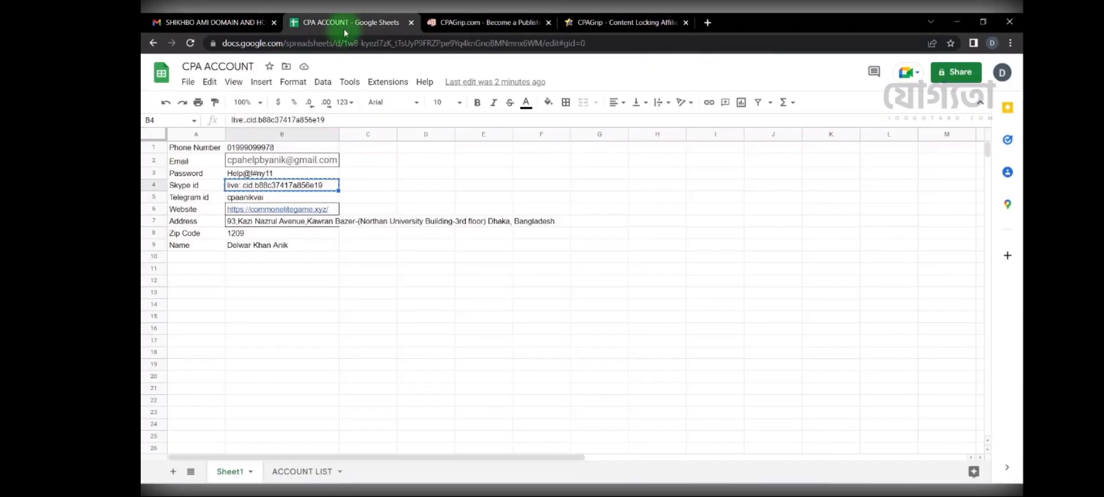
# Step: Review the form, click Register Now, and save the address in Chrome's popup
pyautogui.click(301, 245)
pyautogui.click(491, 20)
pyautogui.scroll(-1, 307, 271)
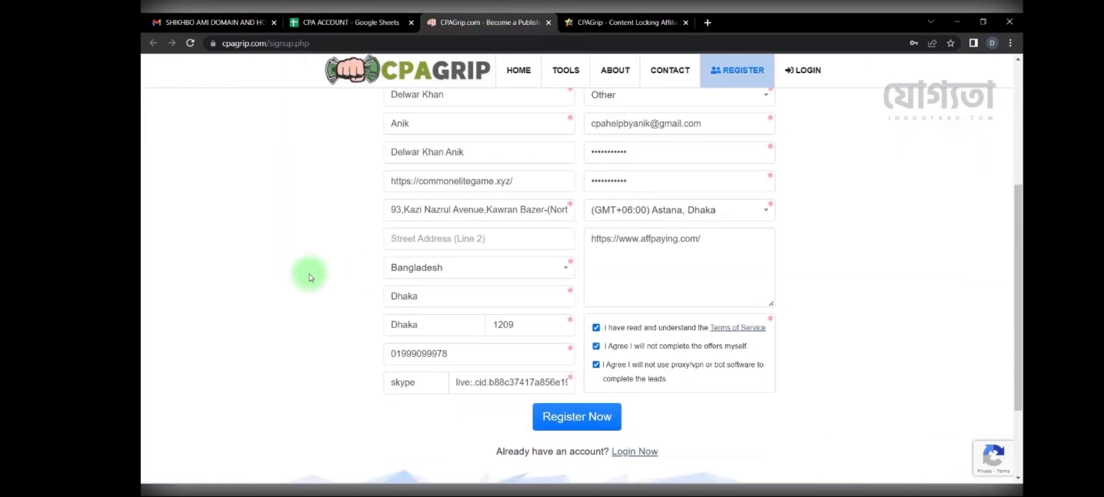
pyautogui.scroll(1, 310, 277)
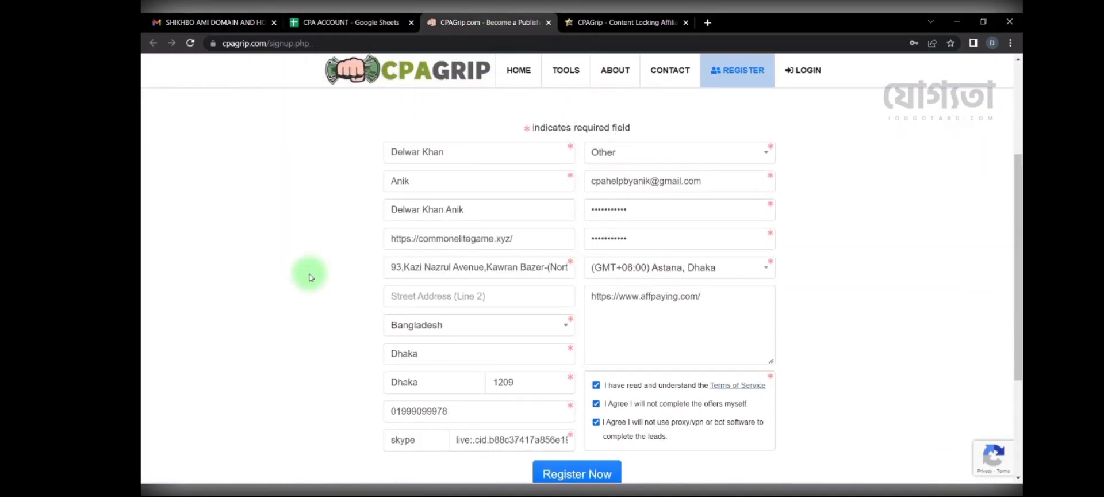
pyautogui.scroll(-1, 310, 277)
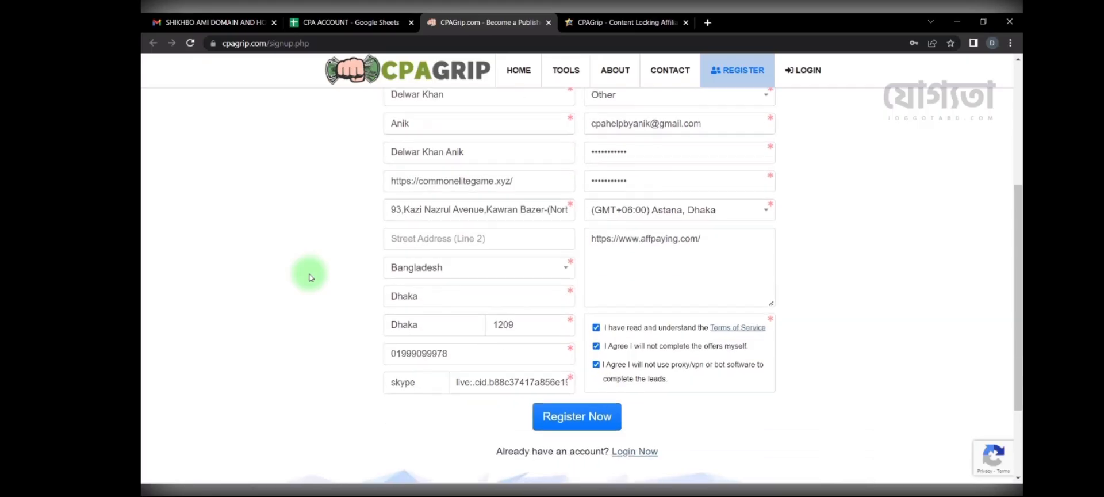
pyautogui.scroll(1, 309, 277)
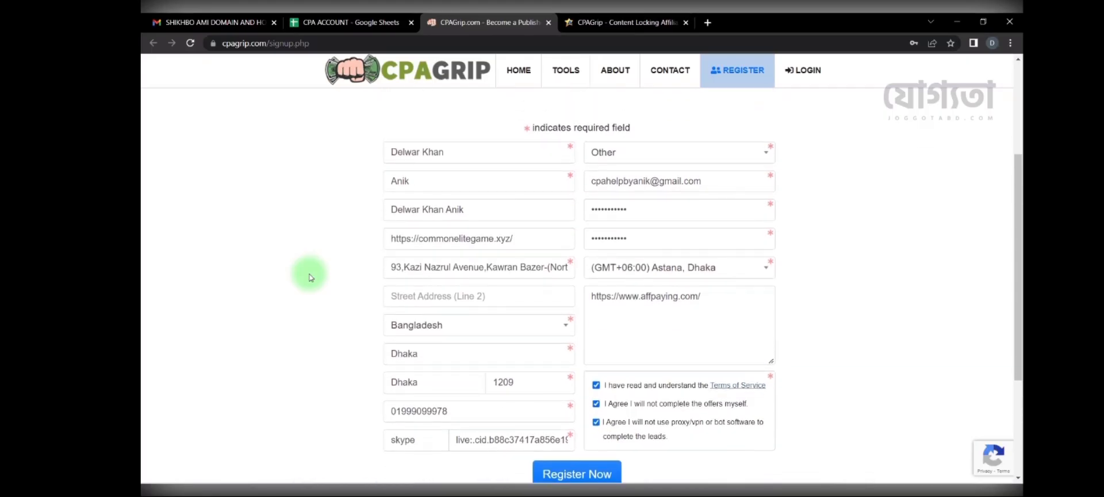
pyautogui.scroll(-1, 309, 277)
pyautogui.scroll(1, 310, 277)
pyautogui.scroll(-1, 310, 278)
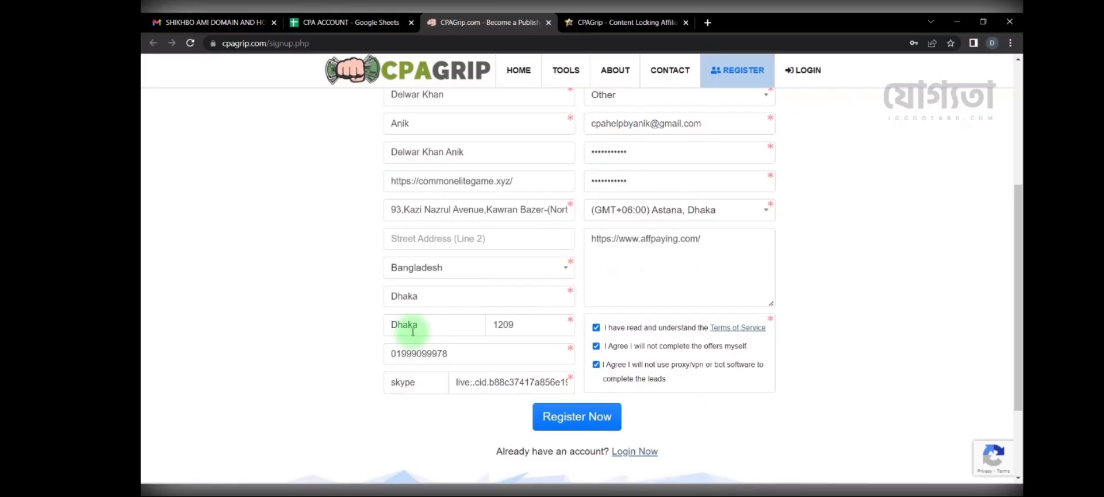
pyautogui.click(607, 418)
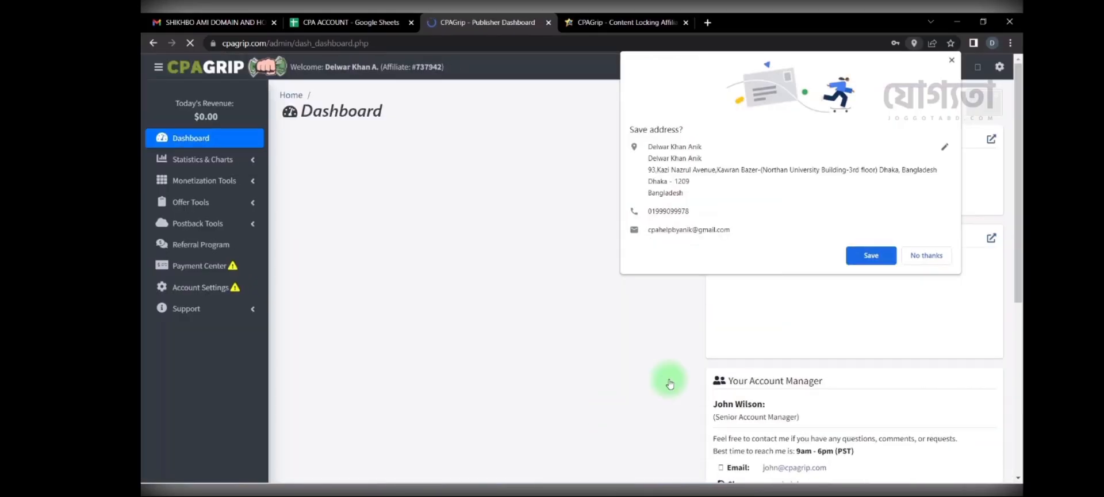
pyautogui.click(877, 256)
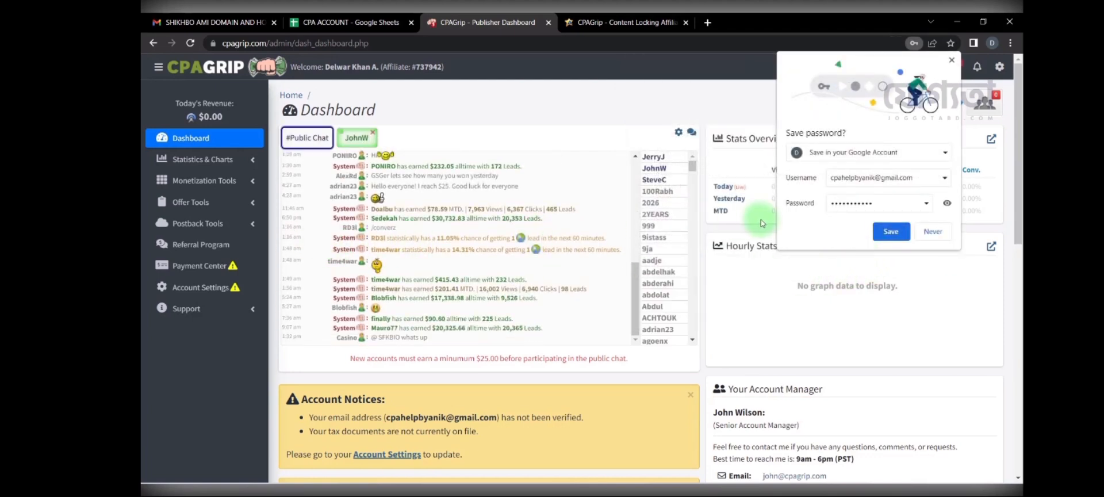
# Step: Close Chrome's Save password popup and expand Offer Tools in the dashboard sidebar
pyautogui.click(950, 61)
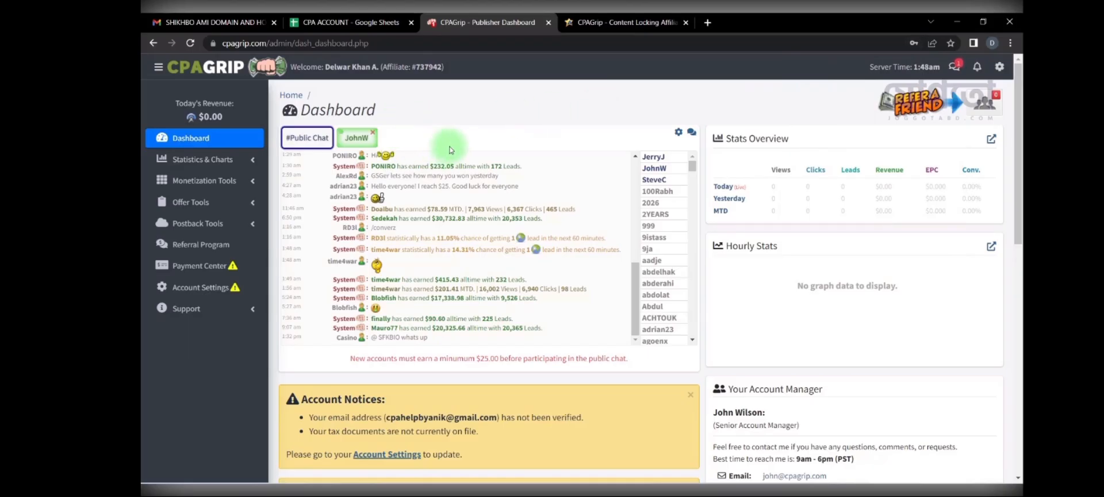
pyautogui.click(239, 212)
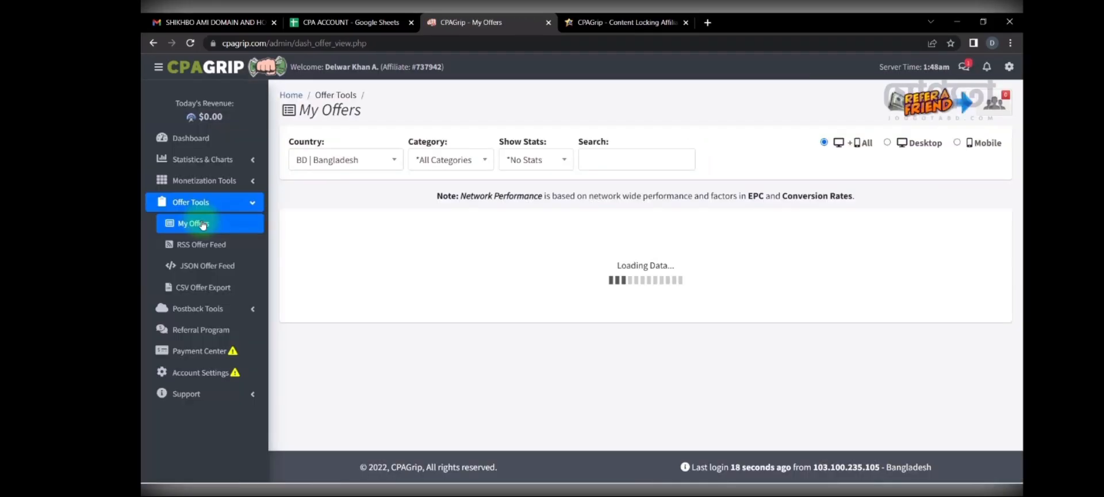
# Step: Filter CPAGrip's My Offers list to the US | United States country
pyautogui.click(322, 161)
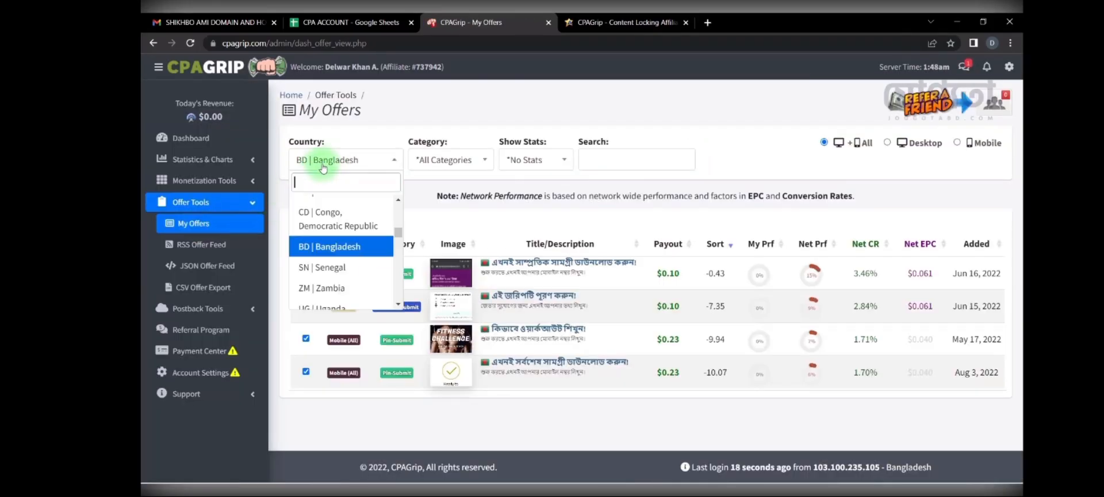
pyautogui.write('u')
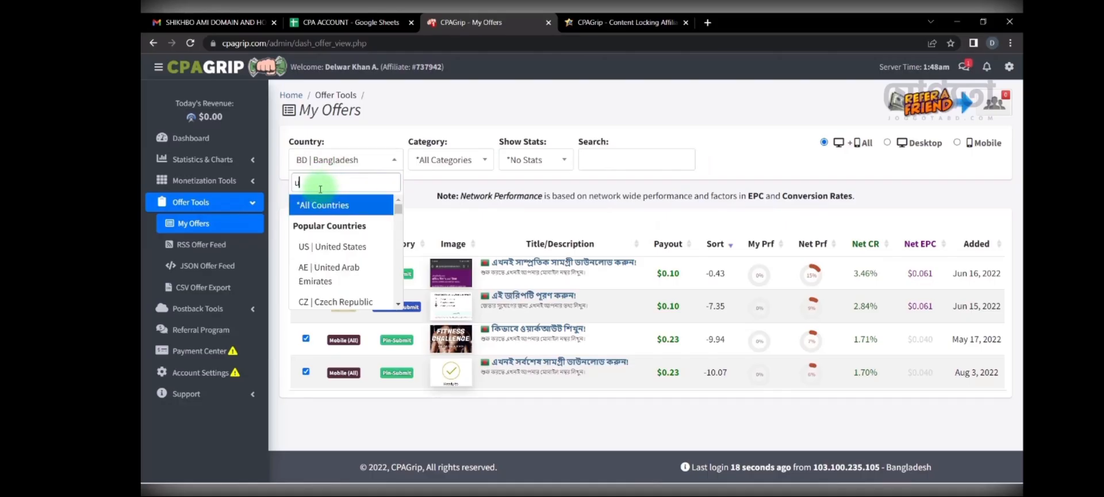
pyautogui.write('sa')
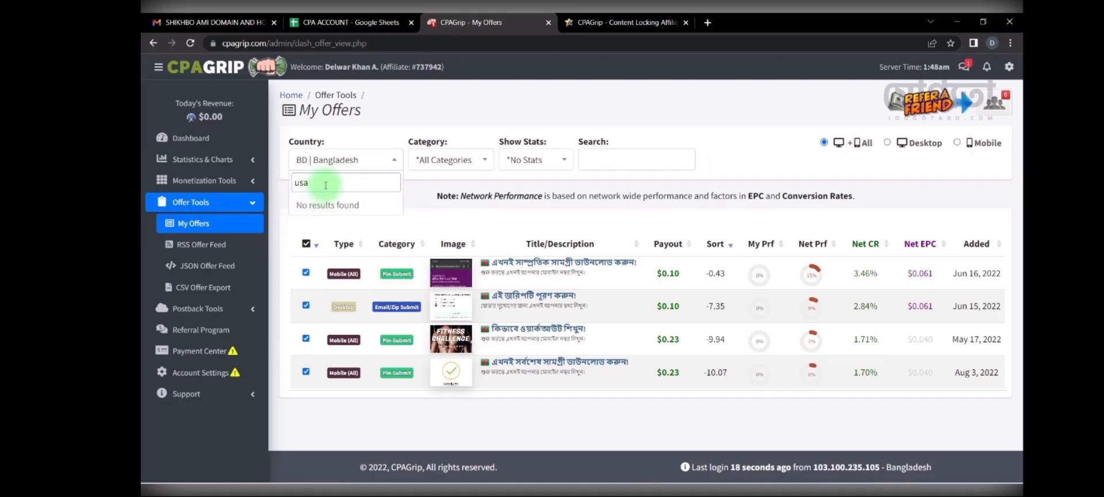
pyautogui.press('BackSpace')
pyautogui.press('BackSpace')
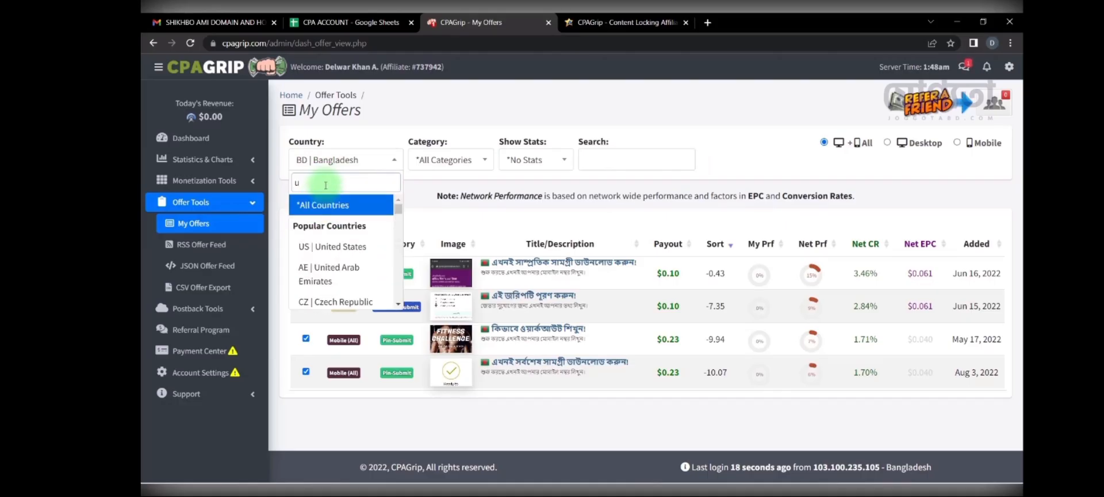
pyautogui.write('k')
pyautogui.press('BackSpace')
pyautogui.write('s')
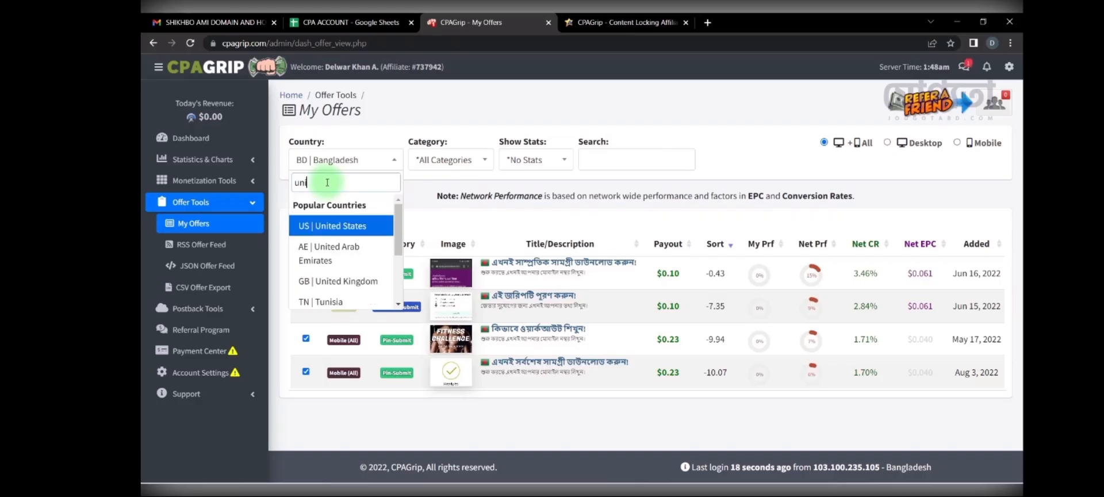
pyautogui.click(349, 225)
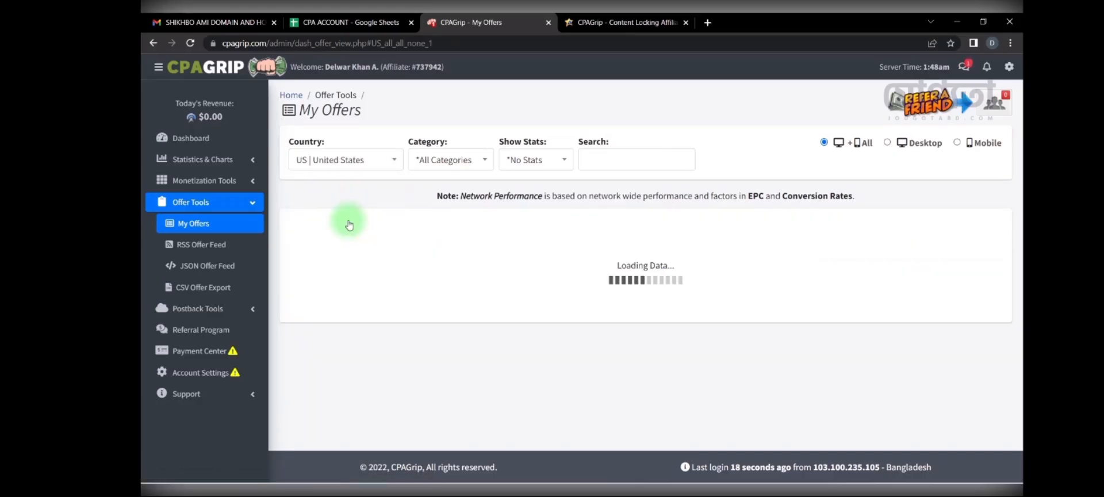
# Step: Scroll through the United States offers, led by NordVPN at $0.30
pyautogui.scroll(-10, 456, 248)
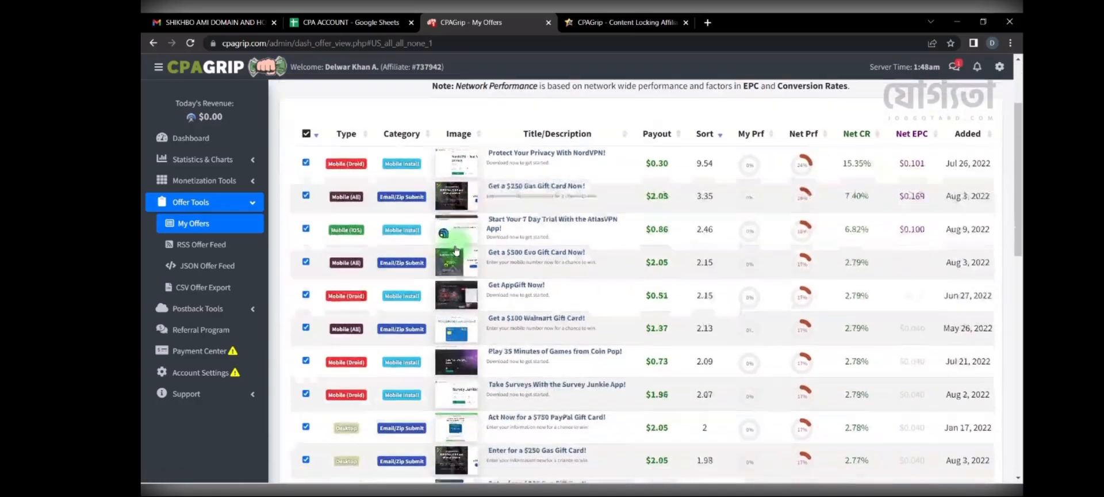
pyautogui.scroll(-4, 461, 262)
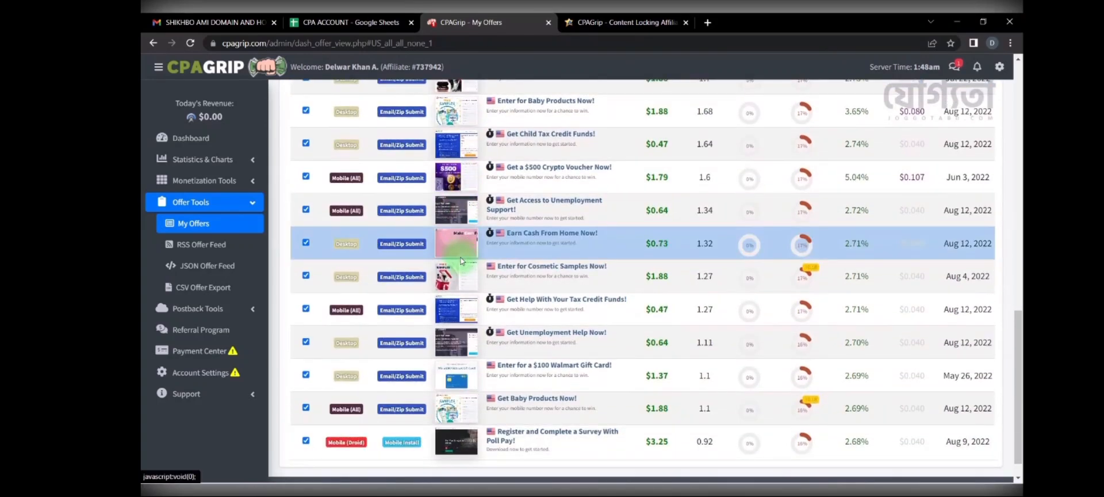
pyautogui.scroll(6, 461, 261)
pyautogui.scroll(6, 462, 262)
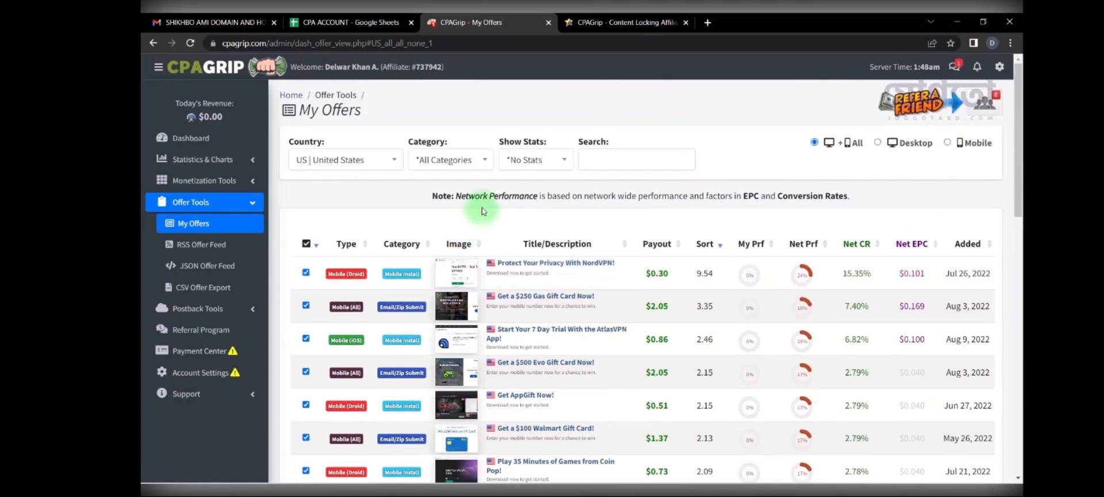
pyautogui.scroll(-10, 482, 211)
pyautogui.scroll(4, 483, 213)
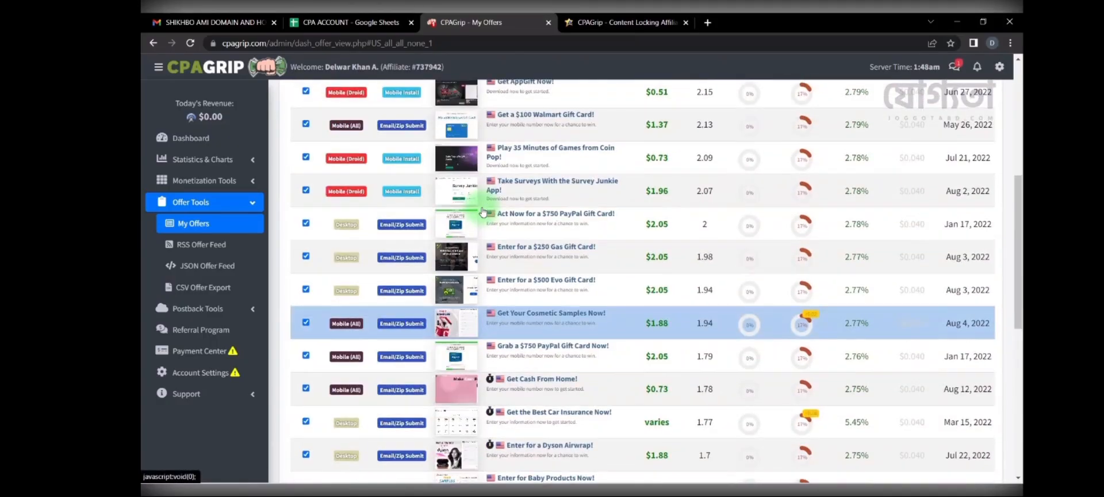
pyautogui.scroll(5, 483, 212)
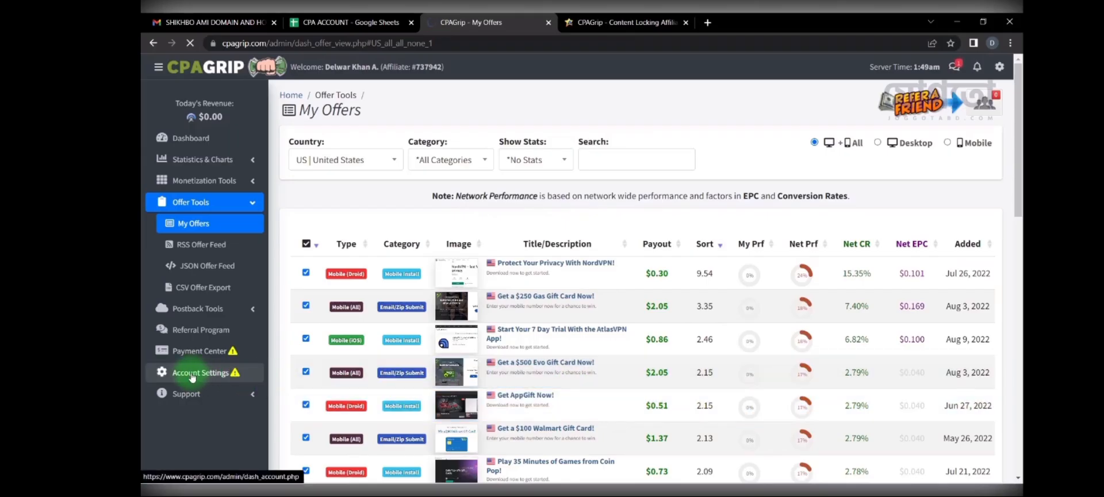
# Step: Look over the Account Settings page, then go back to the Publisher Dashboard
pyautogui.scroll(-2, 481, 276)
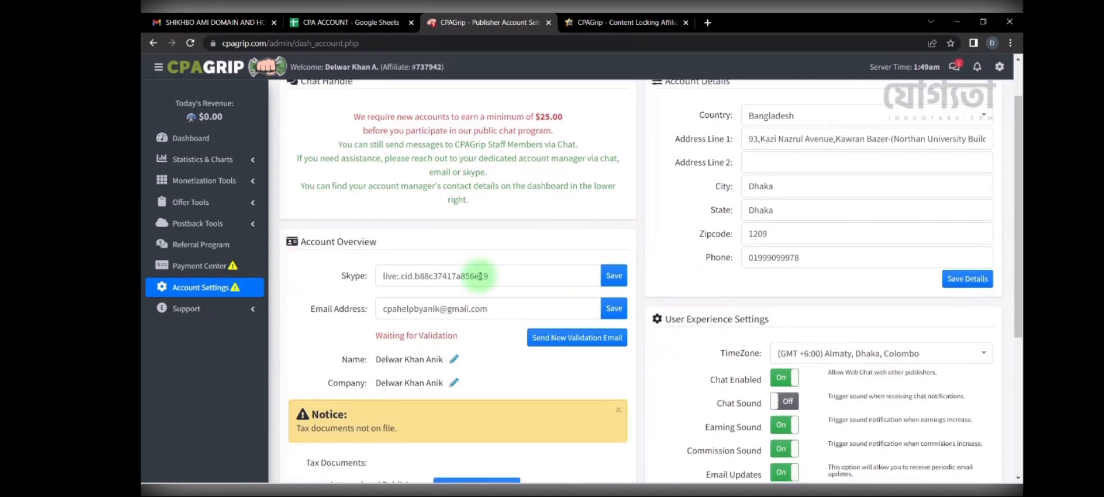
pyautogui.scroll(-4, 751, 219)
pyautogui.scroll(2, 748, 233)
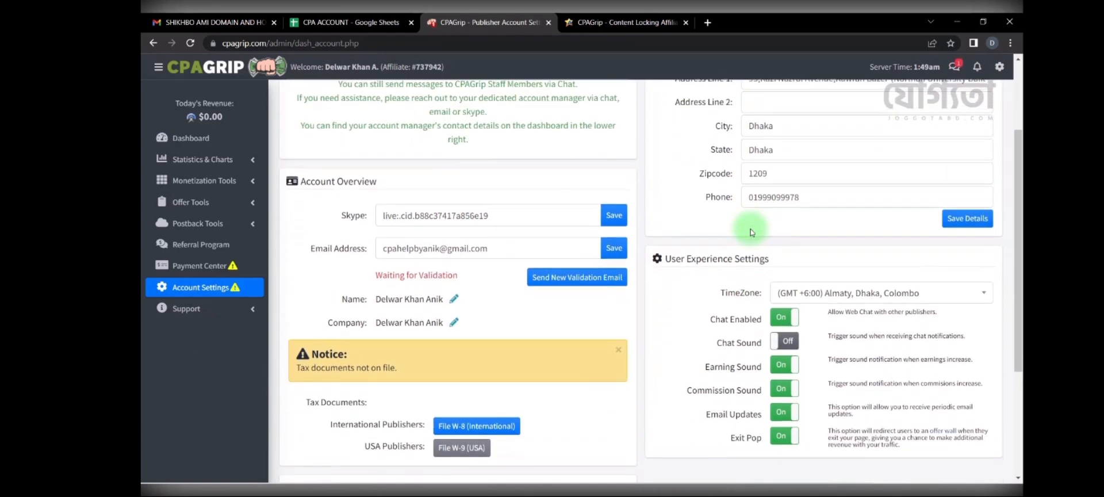
pyautogui.scroll(-4, 751, 232)
pyautogui.scroll(1, 750, 232)
pyautogui.scroll(-1, 715, 247)
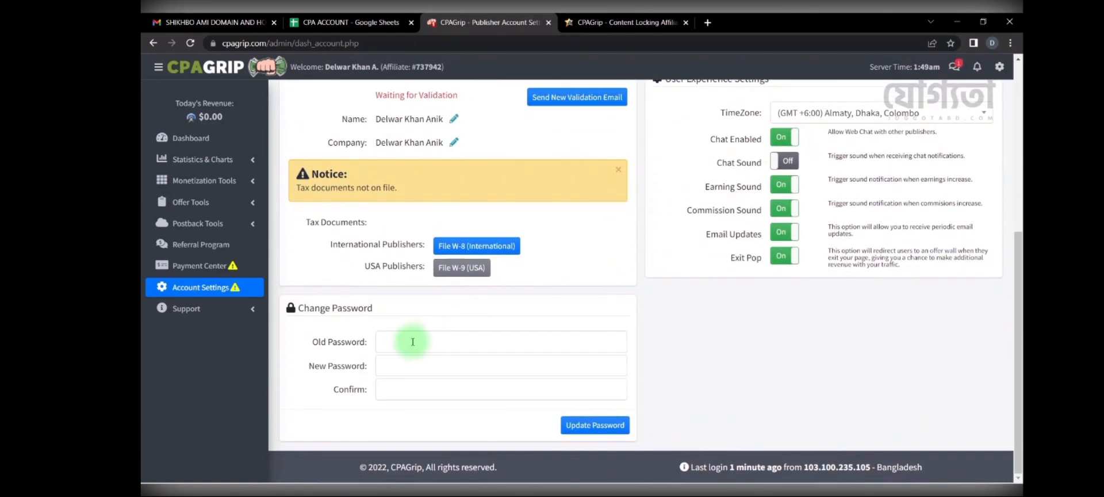
pyautogui.scroll(3, 423, 361)
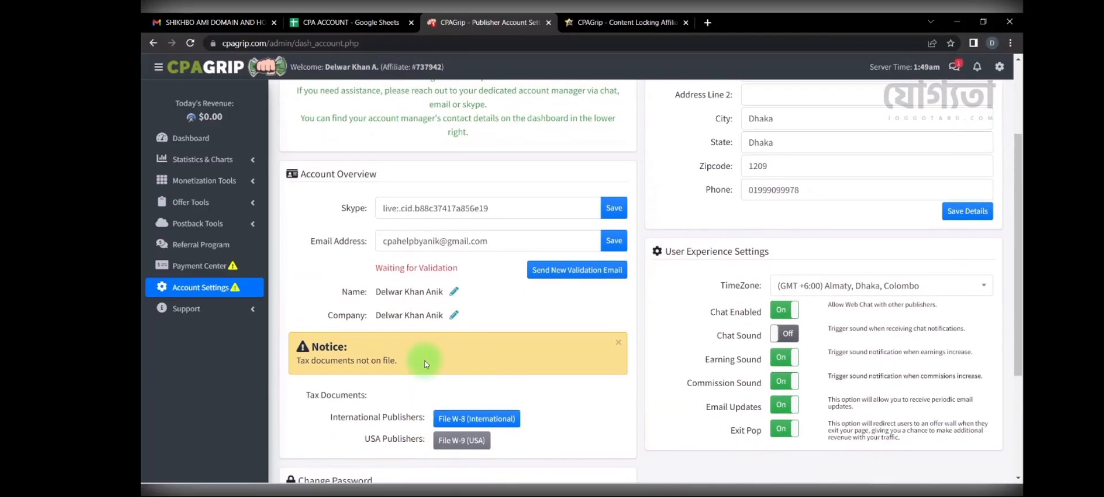
pyautogui.scroll(2, 426, 364)
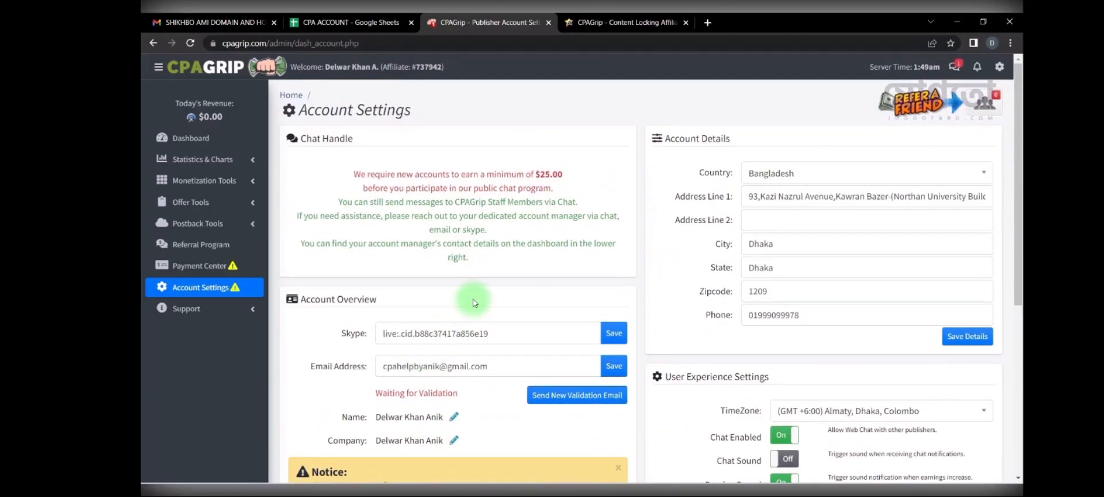
pyautogui.click(225, 138)
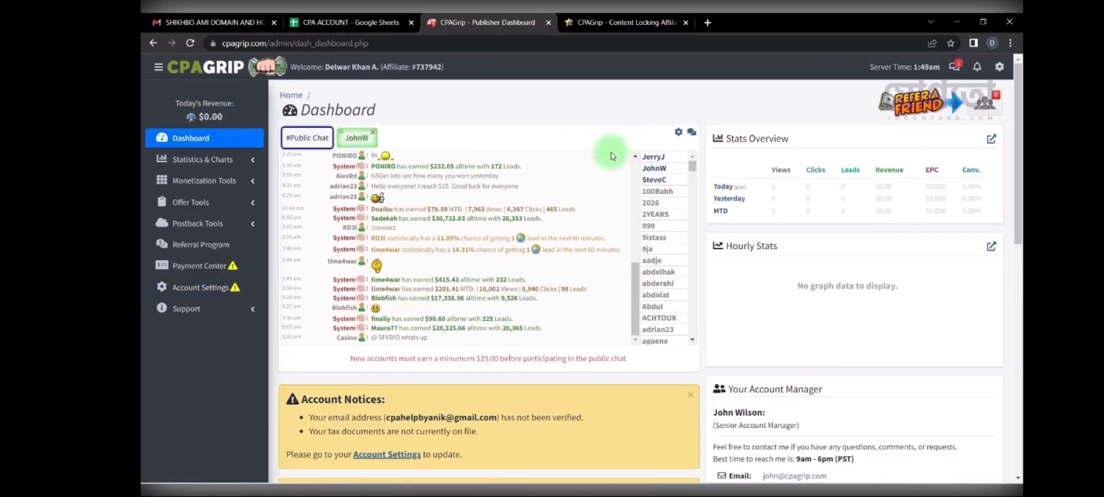
# Step: Show only US | United States offers under Offer Tools > My Offers
pyautogui.scroll(-2, 593, 203)
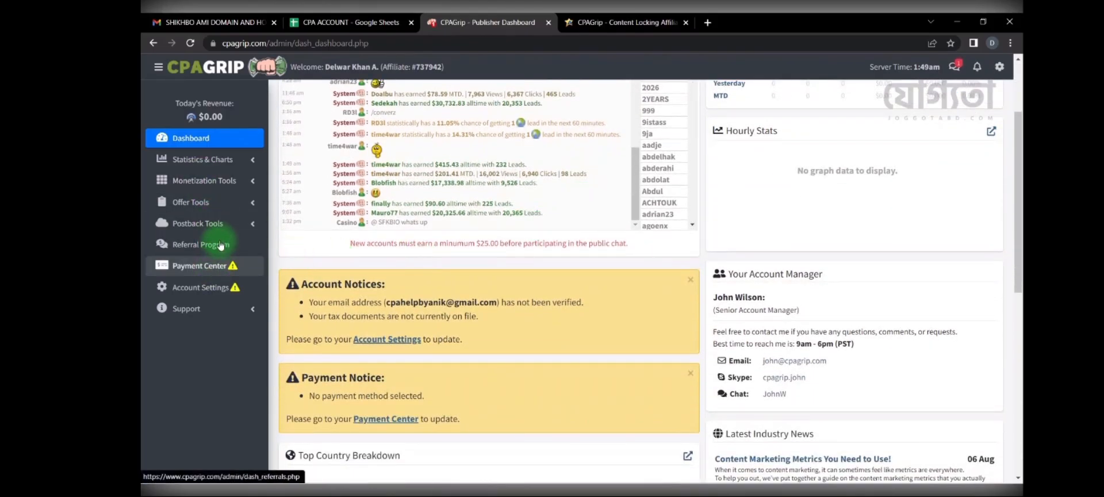
pyautogui.click(211, 205)
pyautogui.click(196, 228)
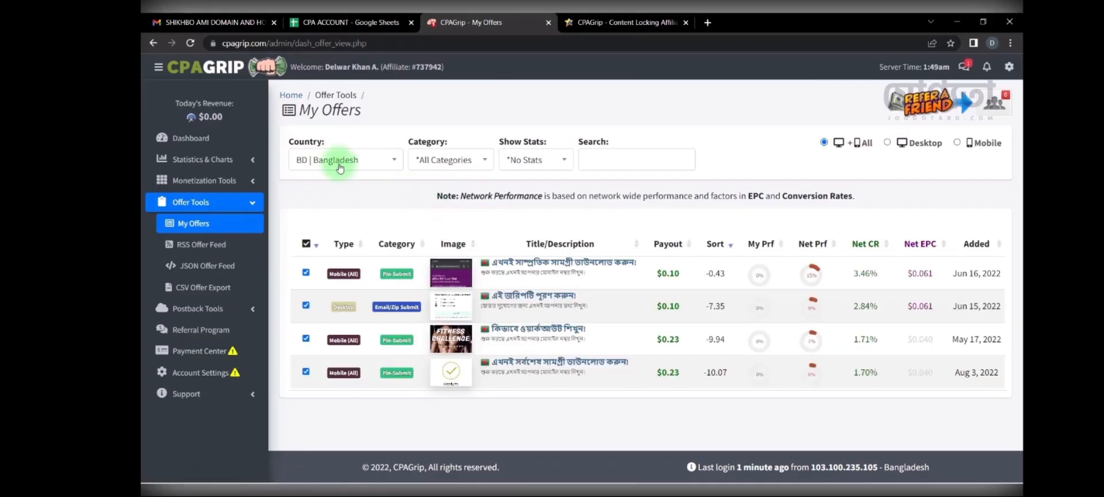
pyautogui.click(352, 160)
pyautogui.write('us')
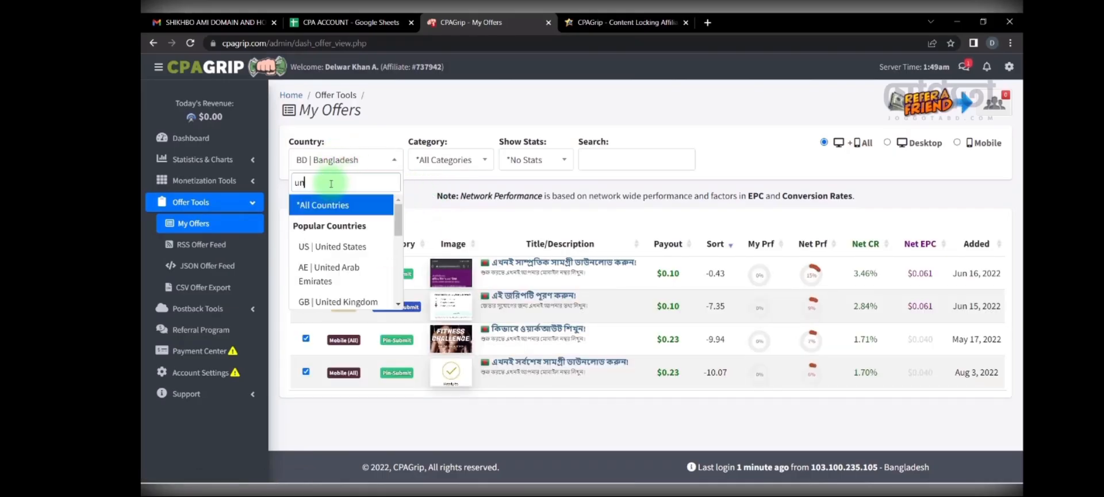
pyautogui.click(331, 224)
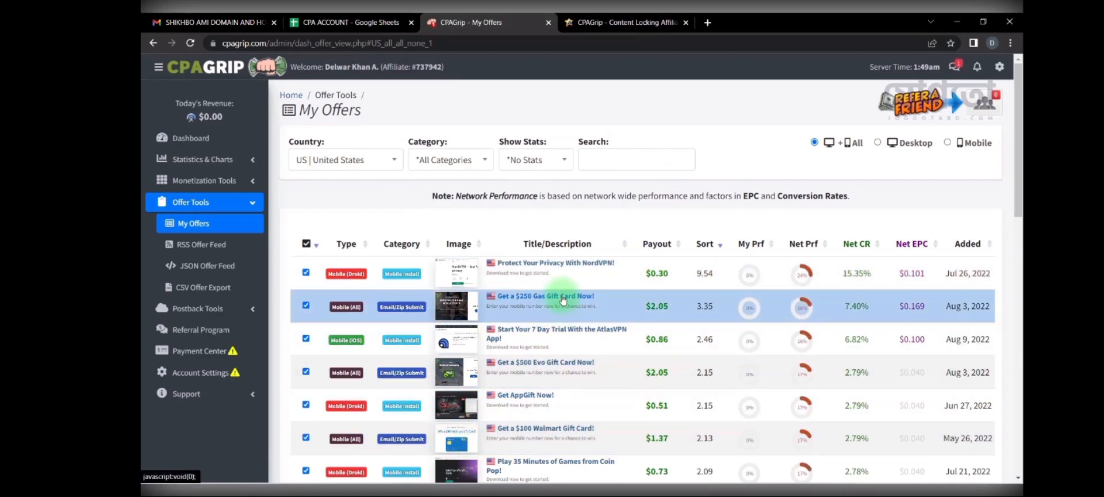
# Step: Open the Get a $250 Gas Gift Card Now! offer and select its link line
pyautogui.click(563, 300)
pyautogui.doubleClick(619, 266)
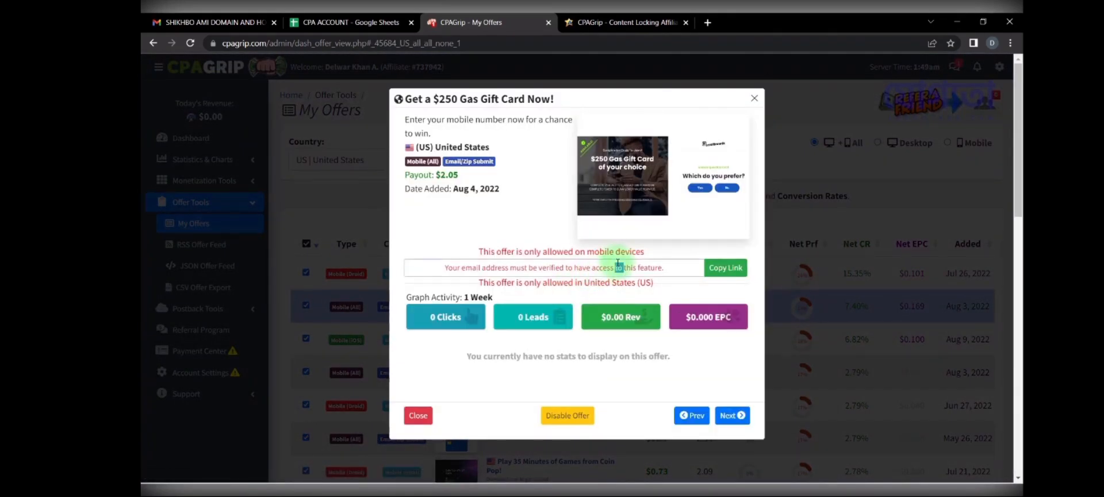
pyautogui.tripleClick(619, 266)
pyautogui.click(617, 266)
pyautogui.tripleClick(529, 269)
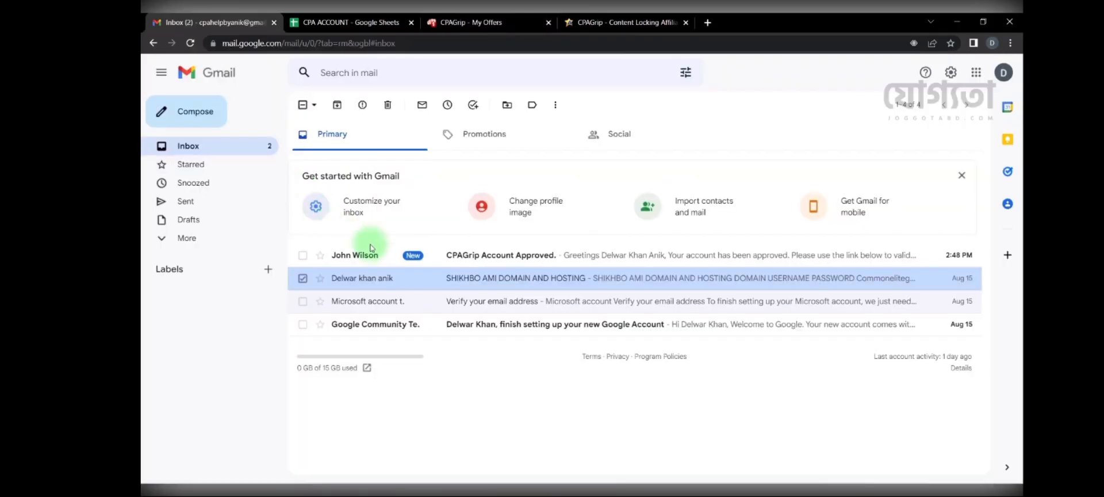
# Step: Follow the validation link in CPAGrip Account Approved, note the manager's contact, and check the result
pyautogui.click(506, 252)
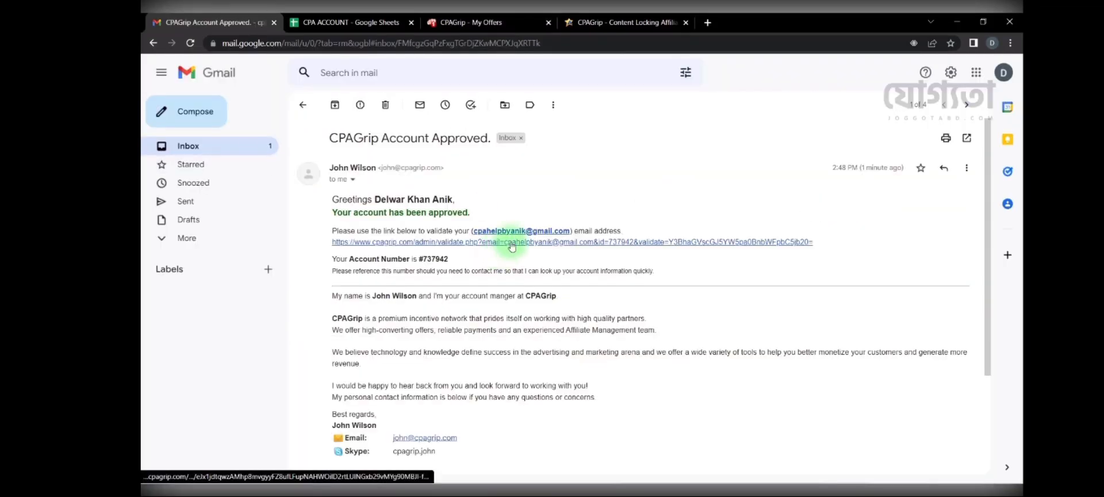
pyautogui.click(511, 246)
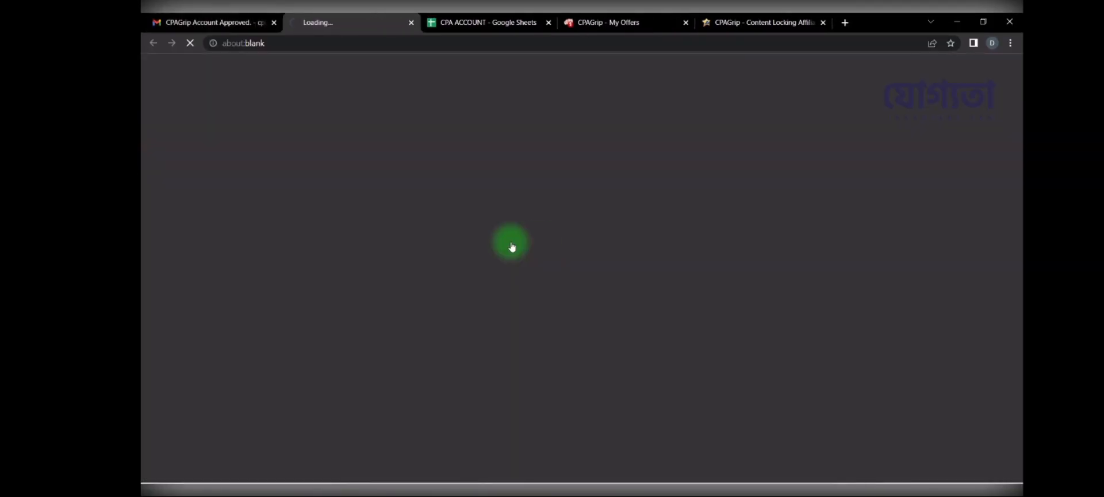
pyautogui.click(233, 21)
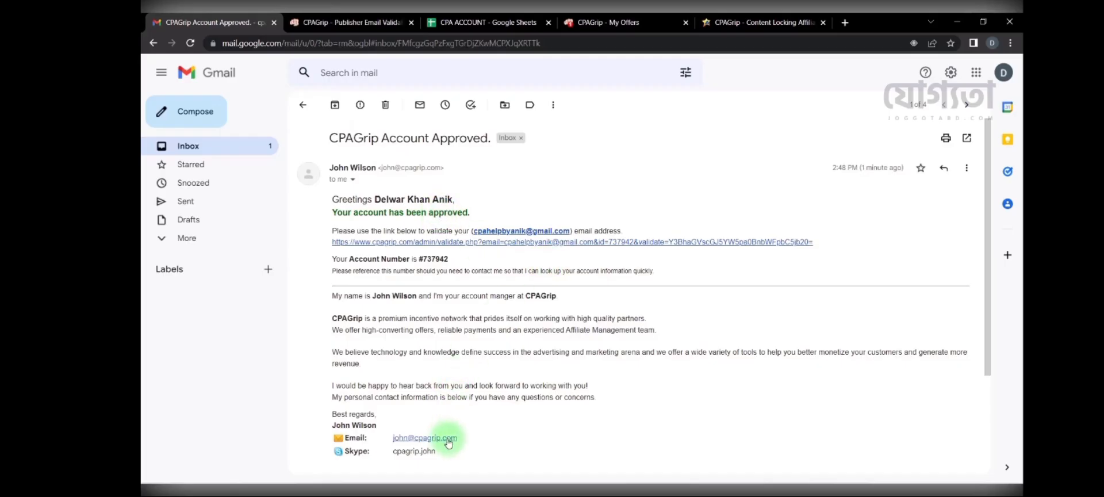
pyautogui.moveTo(438, 452); pyautogui.dragTo(399, 455)
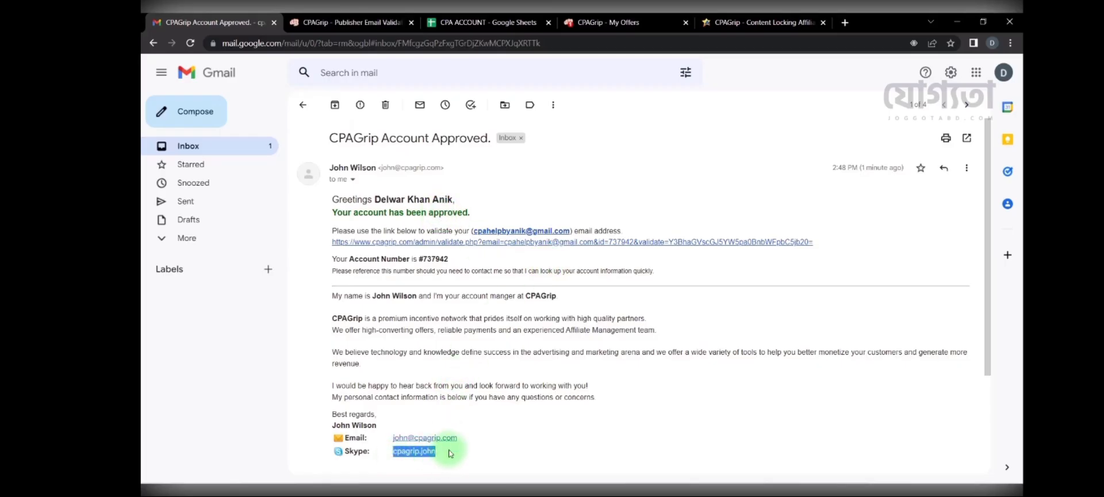
pyautogui.moveTo(450, 454); pyautogui.dragTo(393, 437)
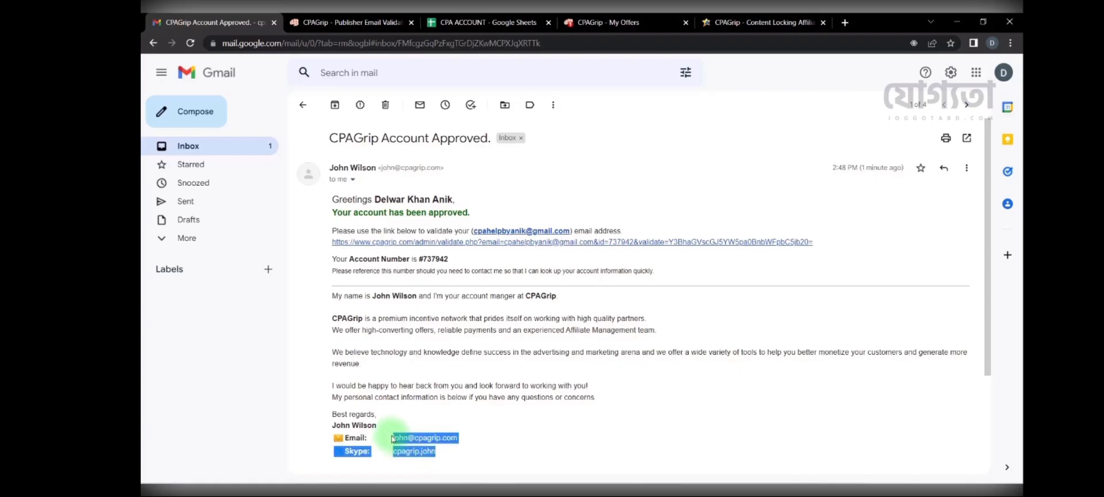
pyautogui.click(331, 21)
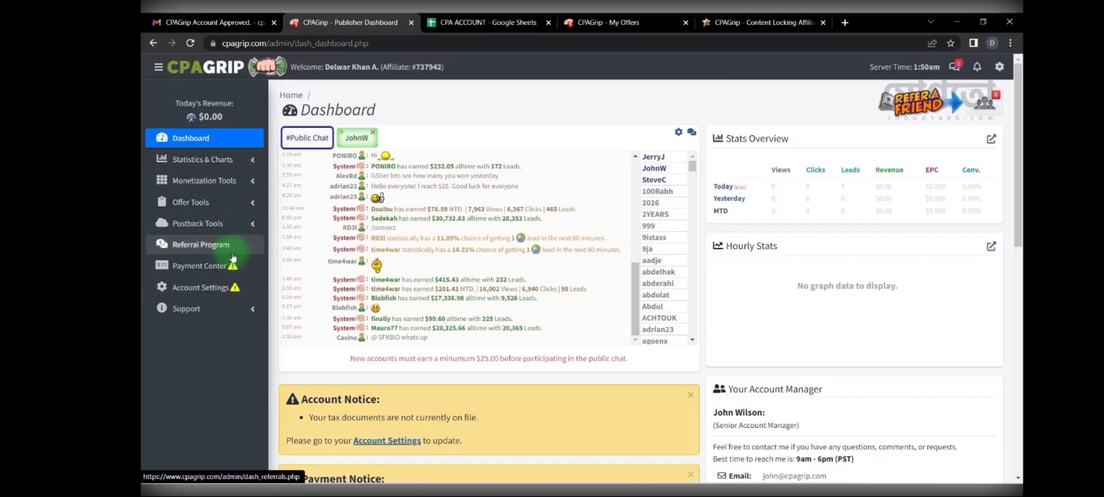
# Step: Filter My Offers to United States and select the $250 Gas Gift Card offer's tracking link
pyautogui.click(223, 204)
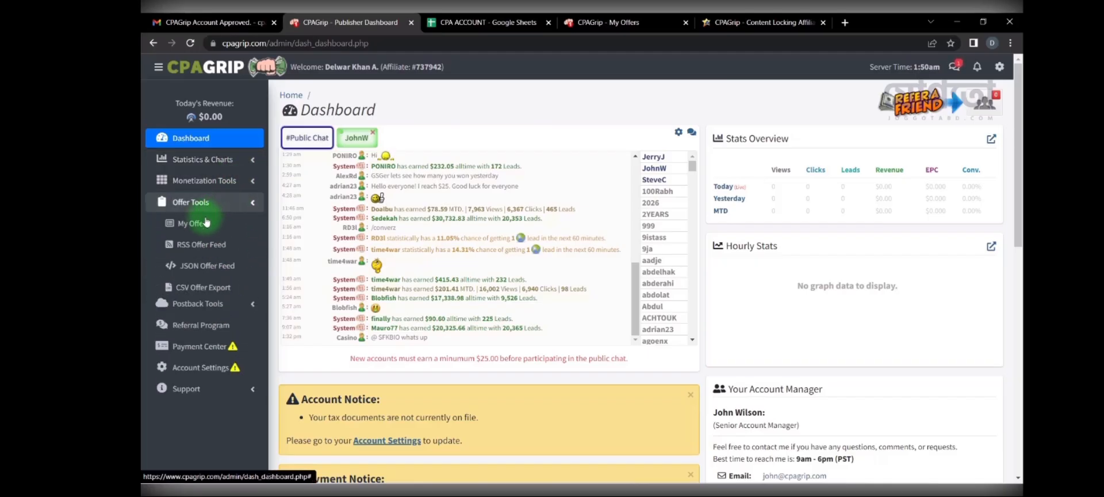
pyautogui.click(202, 224)
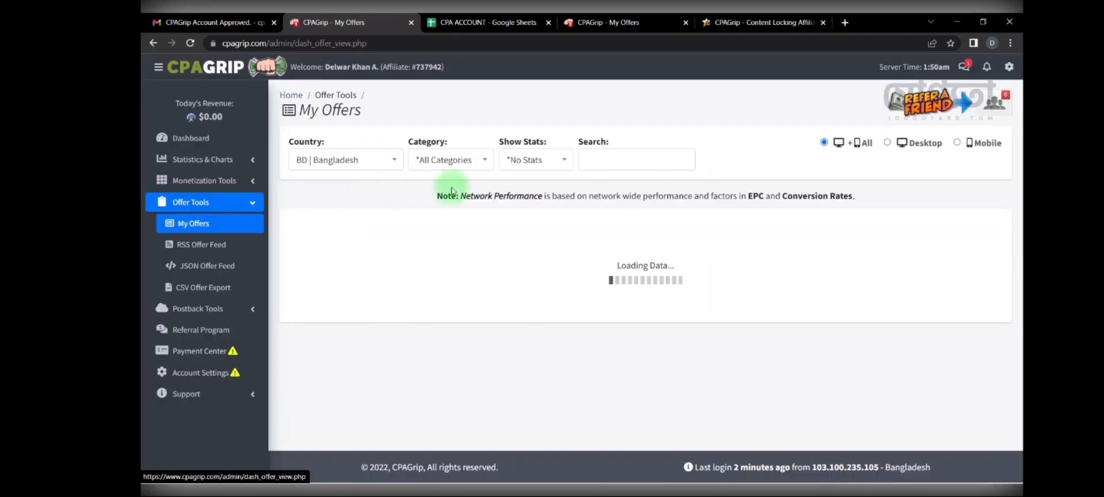
pyautogui.click(366, 166)
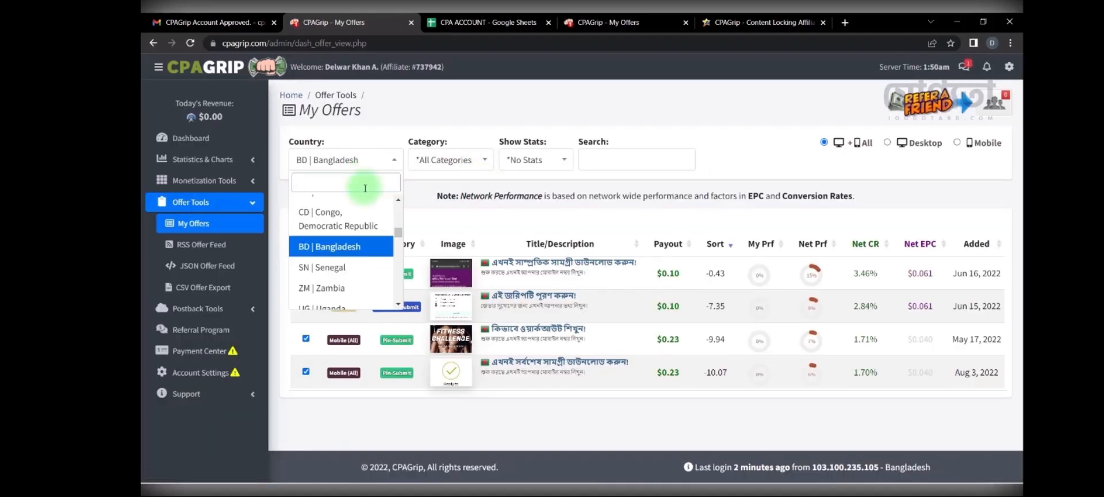
pyautogui.write('uni')
pyautogui.click(360, 225)
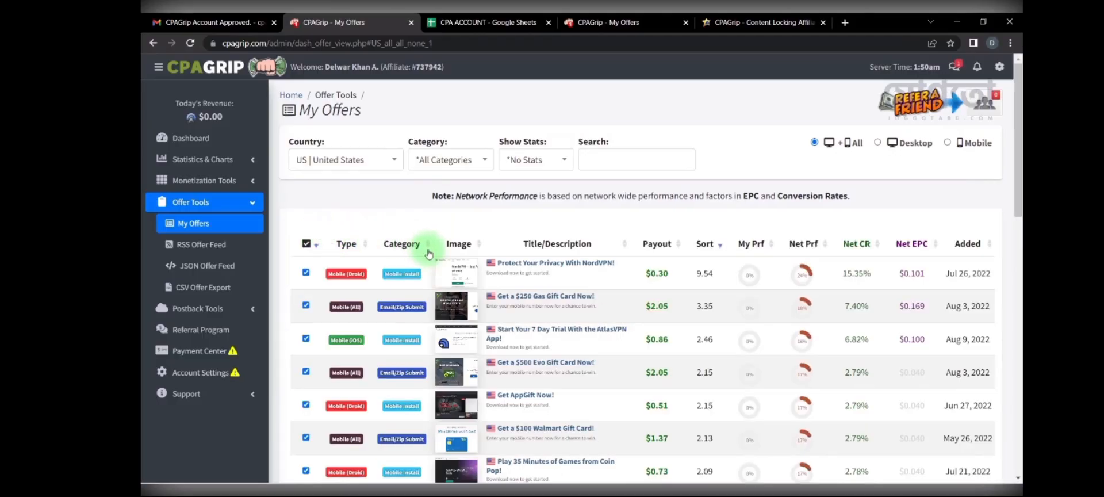
pyautogui.click(528, 297)
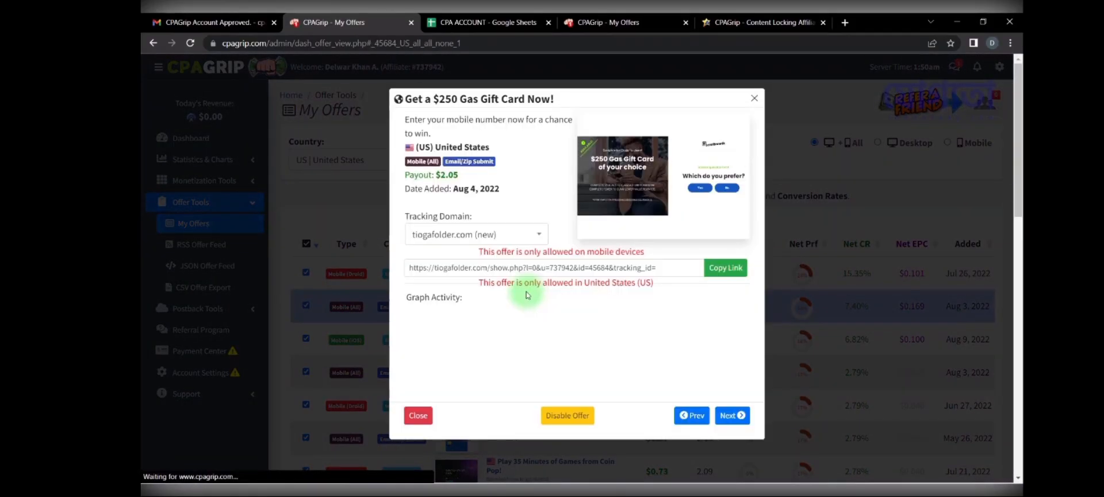
pyautogui.click(575, 266)
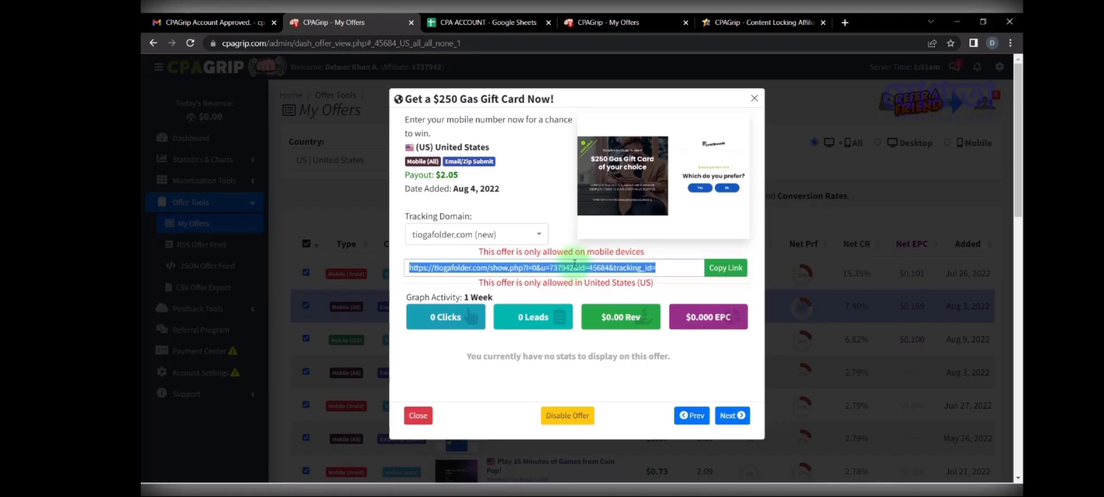
pyautogui.click(755, 98)
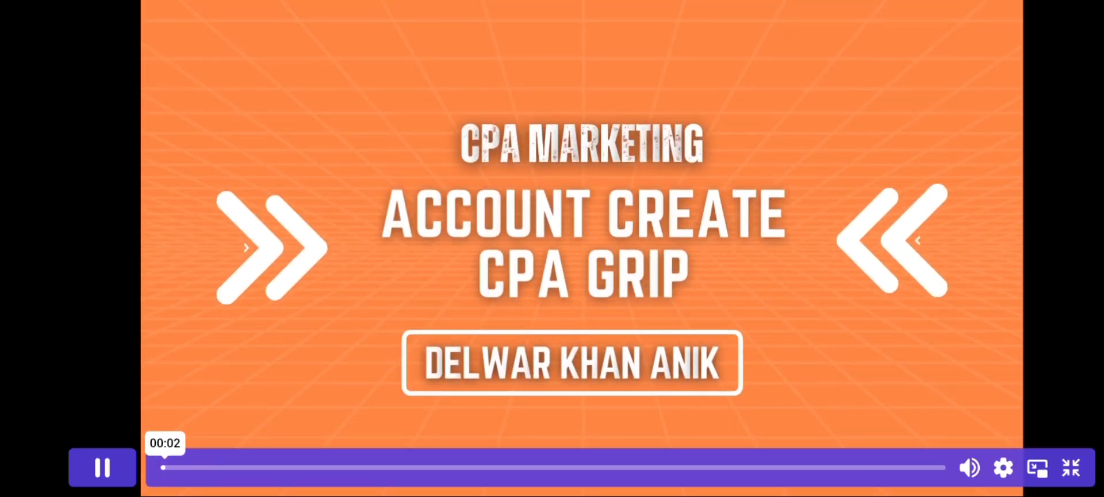
# Step: Exit full screen, close the floating video, and open the CPA ACCOUNT CREATE 2 lesson
pyautogui.click(1038, 467)
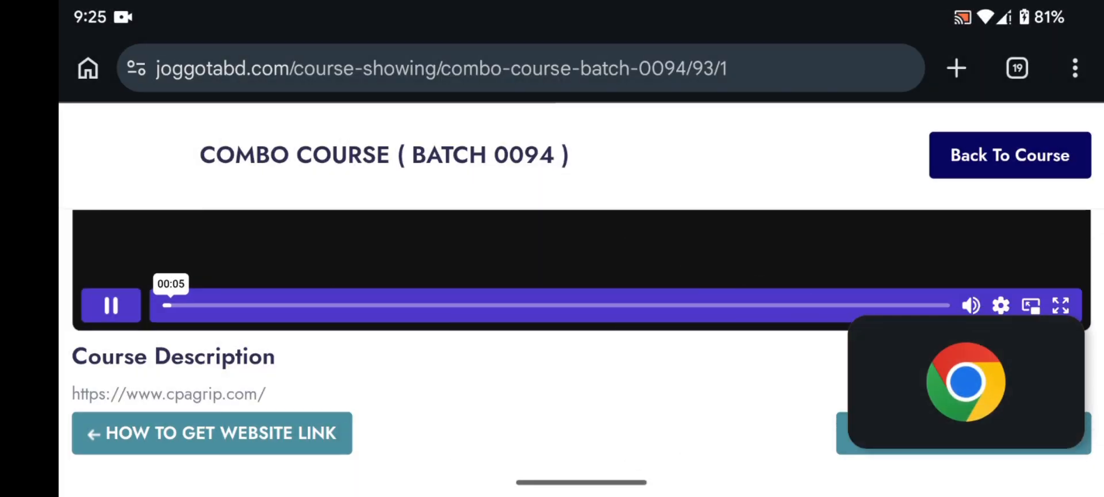
pyautogui.click(1064, 331)
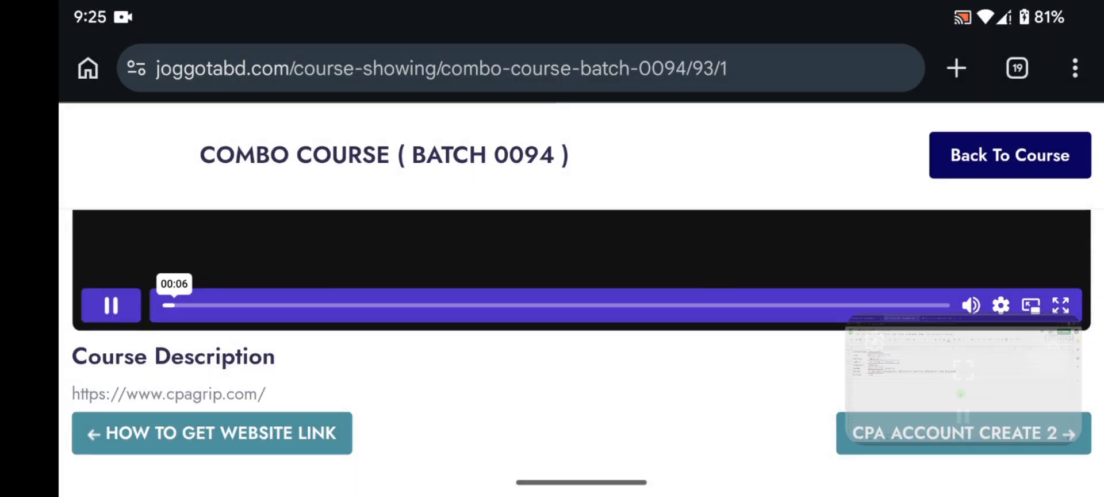
pyautogui.scroll(-5, 580, 339)
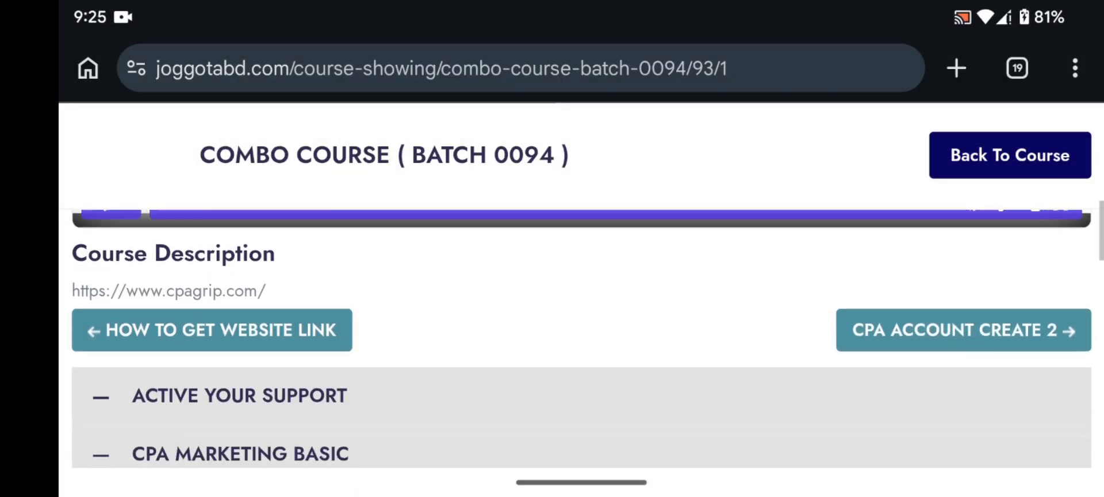
pyautogui.scroll(-1, 581, 339)
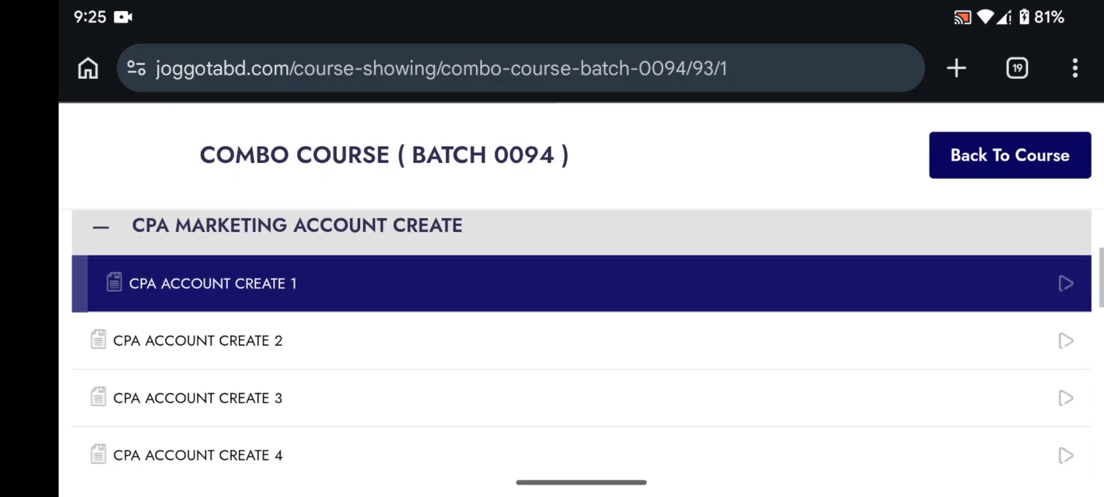
pyautogui.click(581, 341)
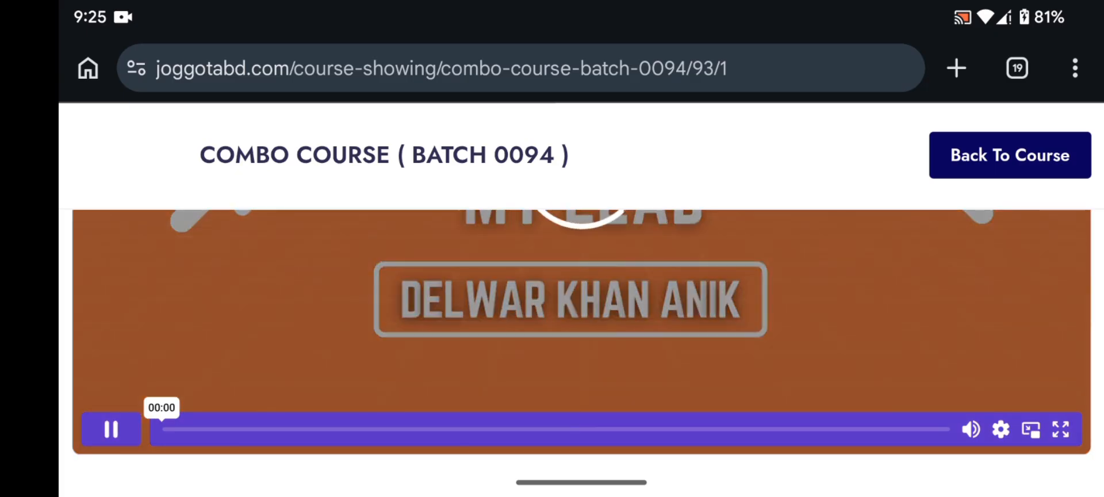
# Step: Play the lesson full screen at 1.5x playback speed
pyautogui.click(1061, 429)
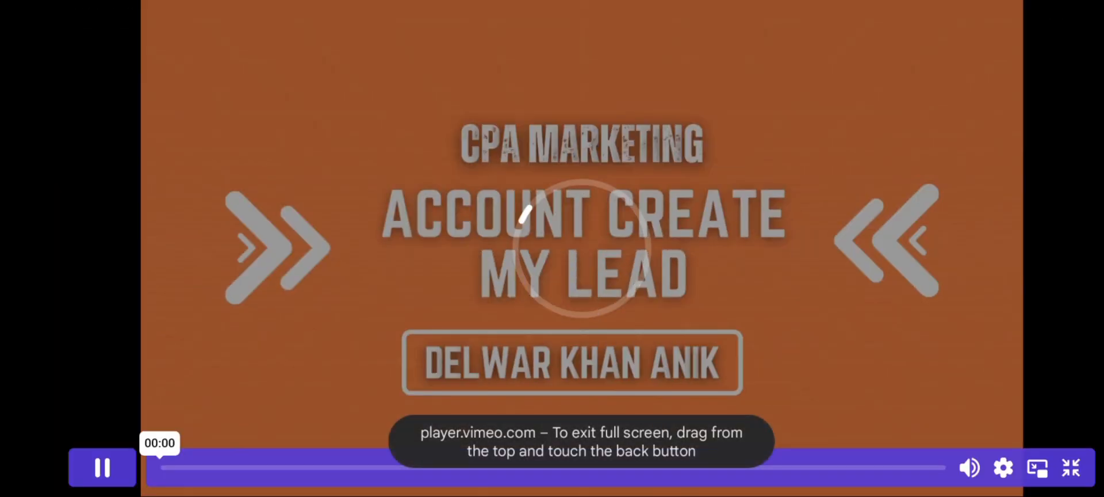
pyautogui.click(1004, 468)
pyautogui.click(756, 322)
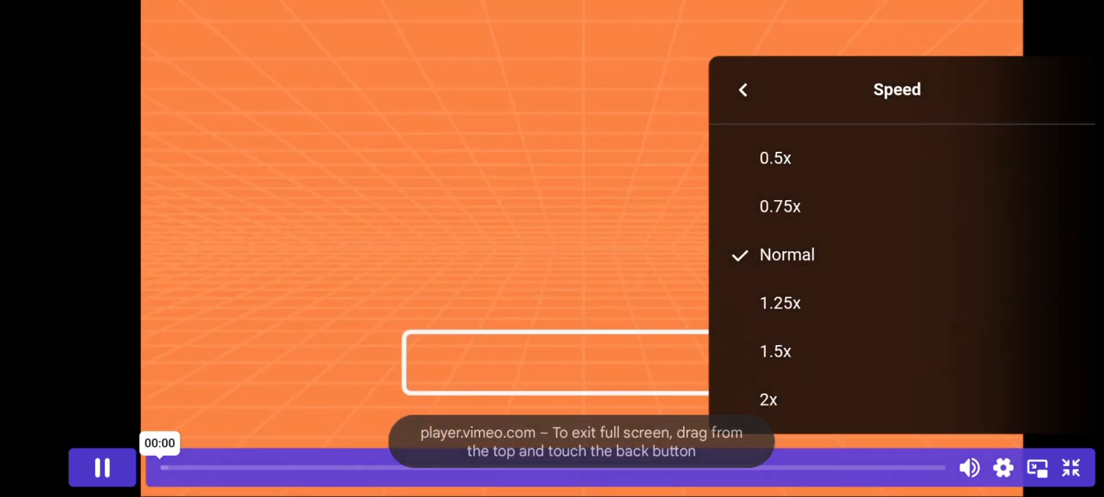
pyautogui.click(775, 350)
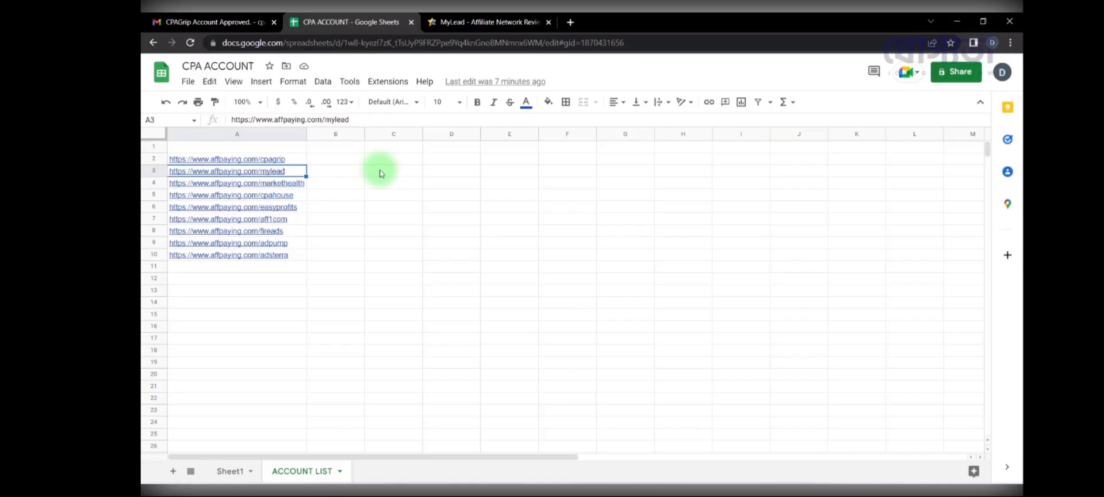
# Step: Go from AffPaying's Join Now link to MyLead's Create a Free Account login form
pyautogui.click(462, 23)
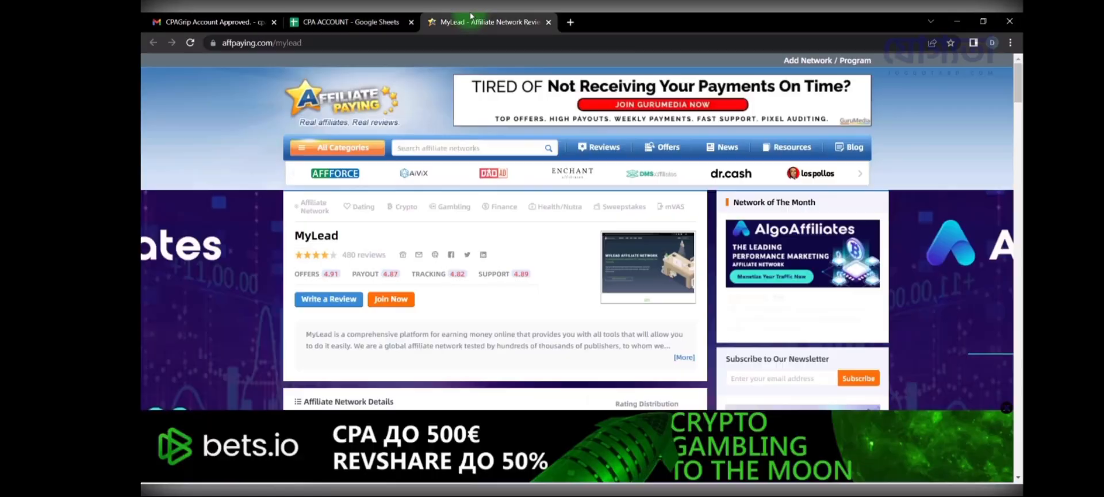
pyautogui.click(387, 304)
pyautogui.click(552, 26)
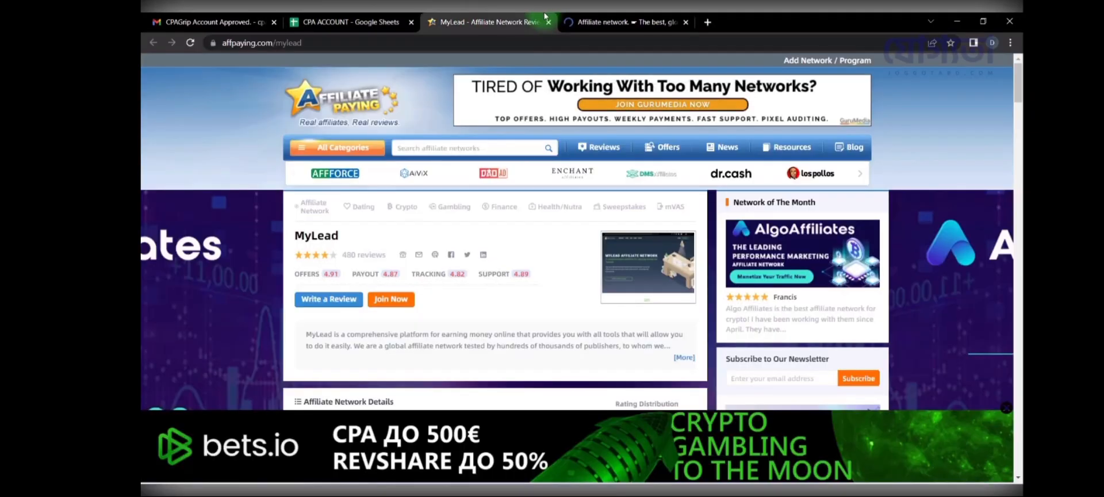
pyautogui.click(550, 23)
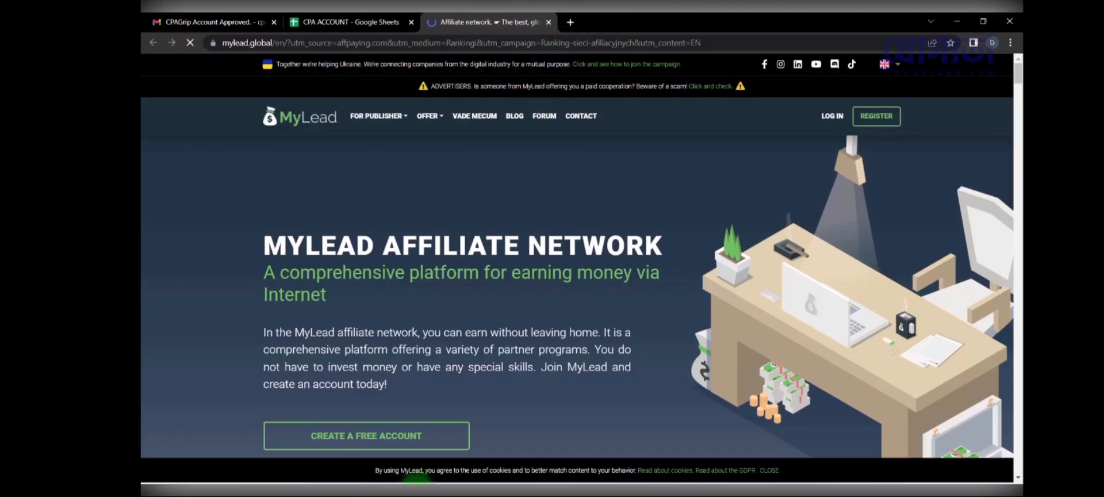
pyautogui.click(378, 446)
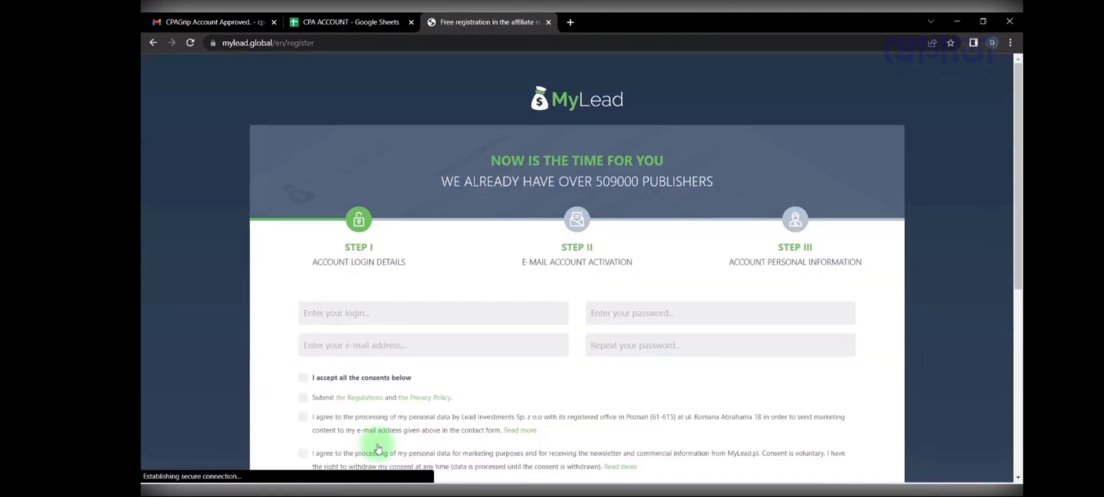
pyautogui.scroll(-1, 437, 258)
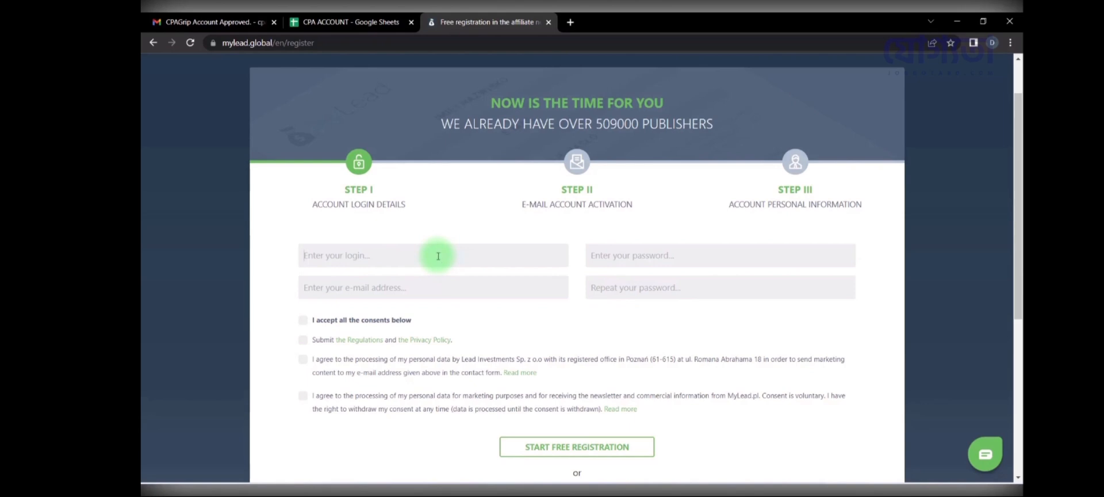
pyautogui.click(326, 255)
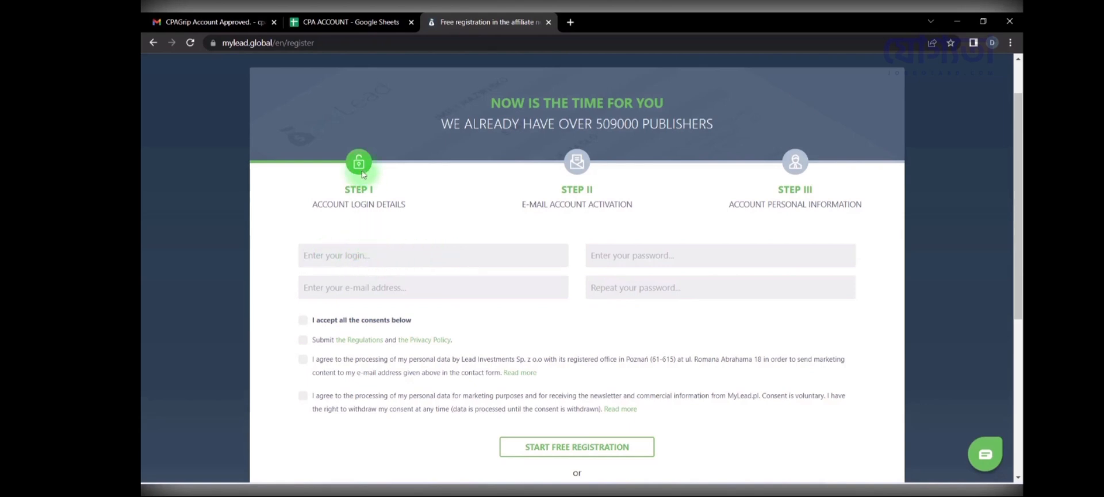
# Step: Add a USER NAME label in cell A10 of the CPA ACCOUNT Sheet1
pyautogui.click(320, 21)
pyautogui.click(229, 471)
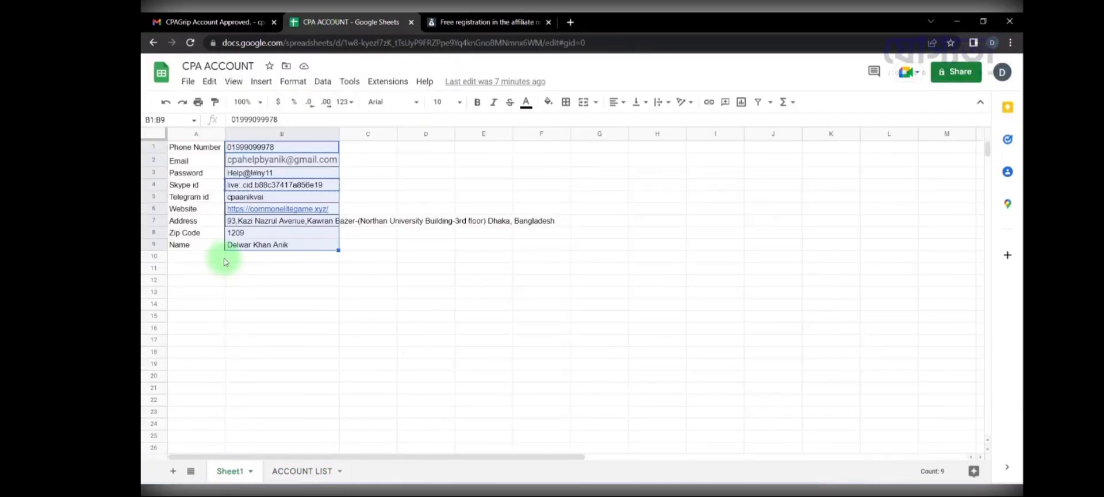
pyautogui.click(206, 259)
pyautogui.write('USER NAME')
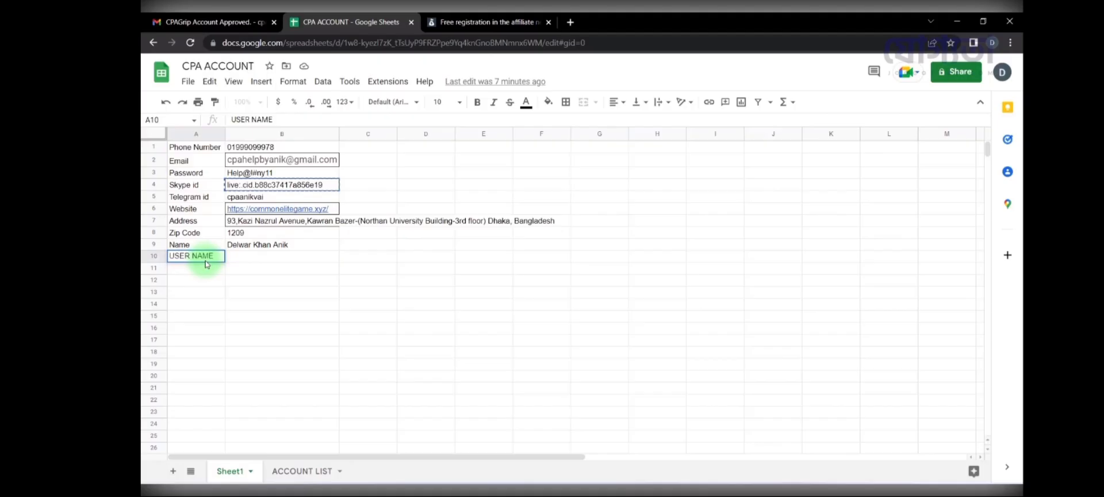
pyautogui.press('Tab')
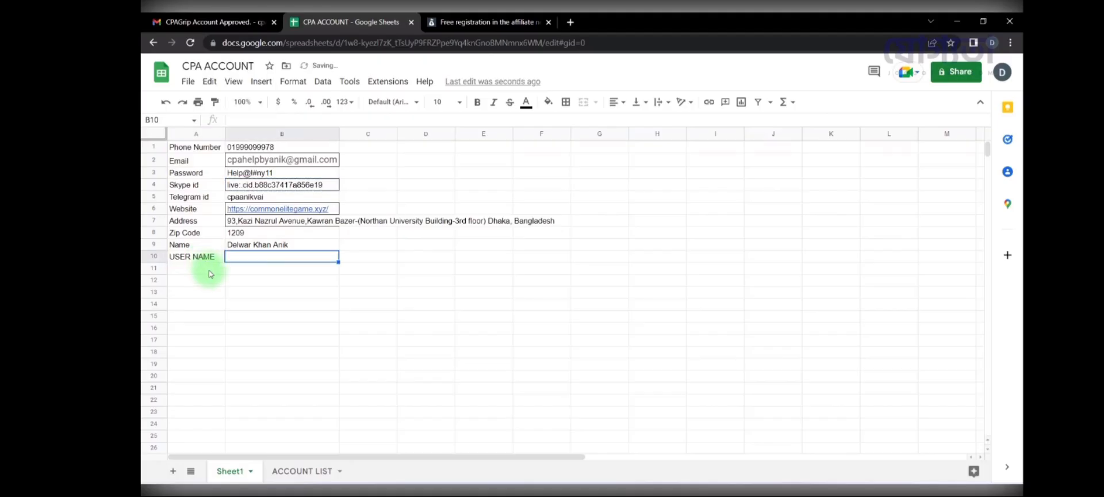
# Step: Put the part of B2's e-mail before the @ into B10, removing the domain
pyautogui.click(284, 159)
pyautogui.moveTo(283, 160); pyautogui.dragTo(222, 159)
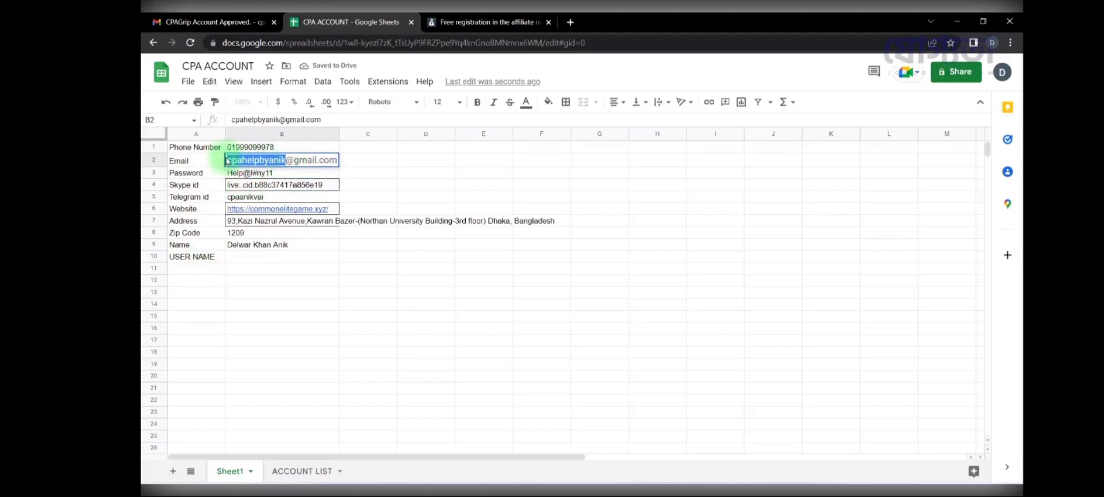
pyautogui.hotkey('ctrl', 'c')
pyautogui.doubleClick(269, 257)
pyautogui.hotkey('ctrl', 'v')
pyautogui.press('Return')
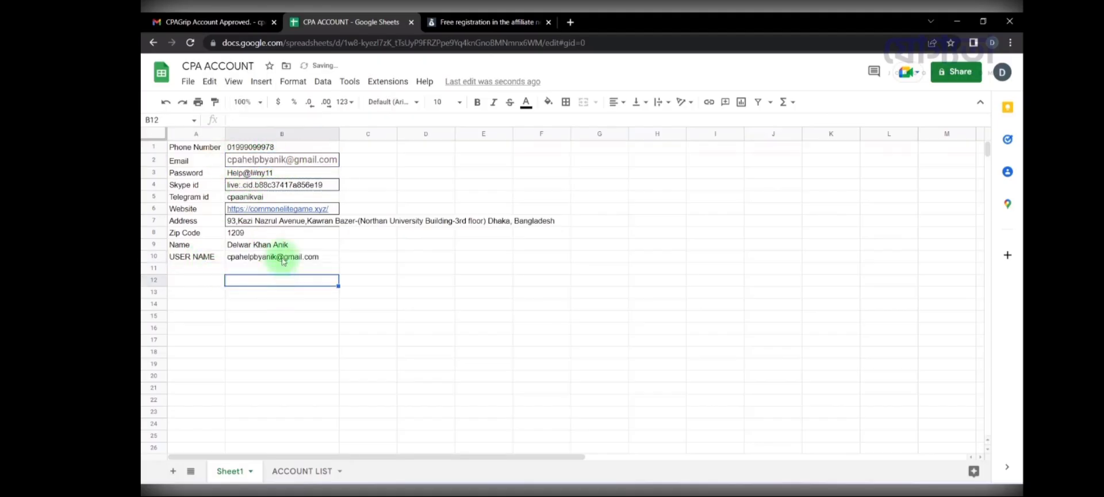
pyautogui.doubleClick(279, 255)
pyautogui.moveTo(276, 256); pyautogui.dragTo(352, 253)
pyautogui.press('BackSpace')
pyautogui.click(321, 305)
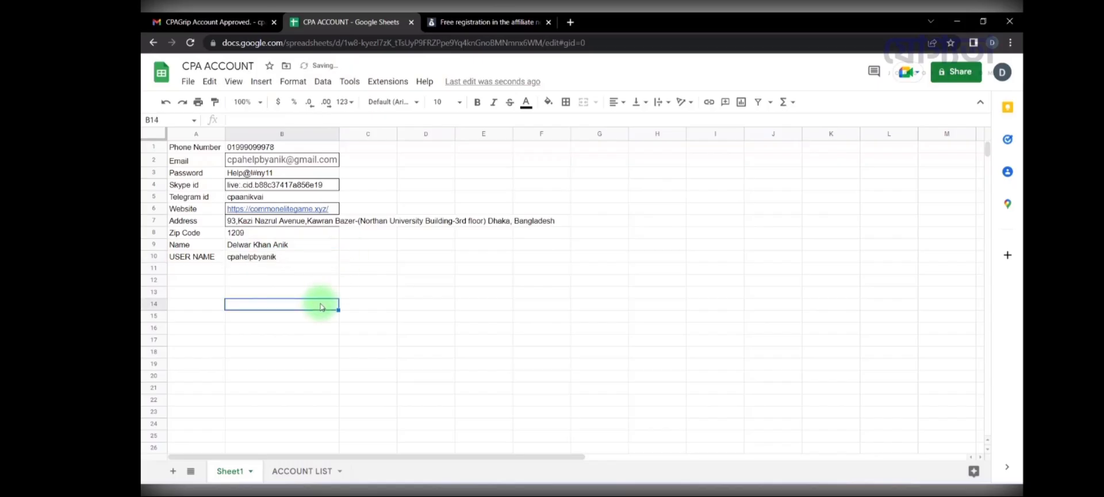
pyautogui.click(276, 259)
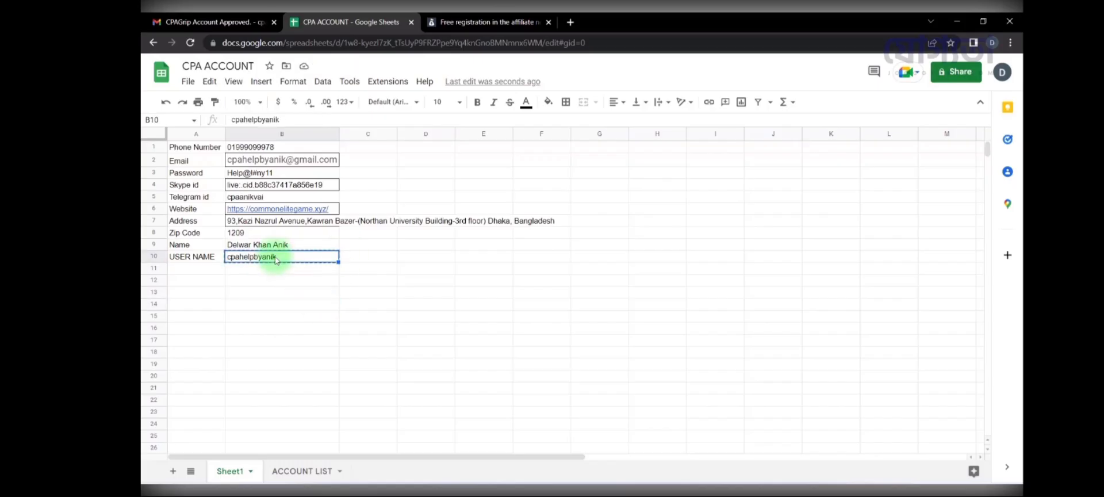
# Step: Undo the B10 edit and paste the username into MyLead's login field
pyautogui.write('kakaanikk')
pyautogui.press('Return')
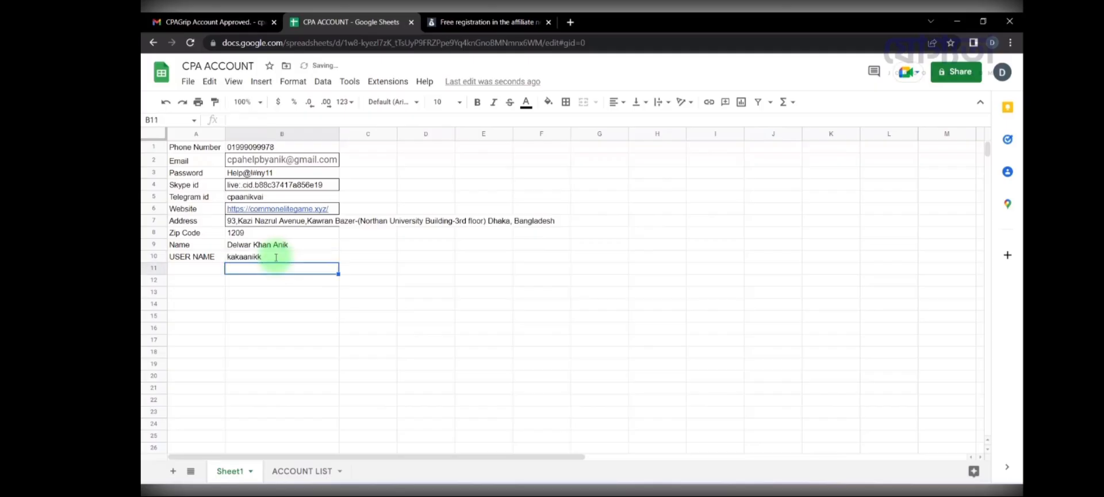
pyautogui.hotkey('ctrl', 'z')
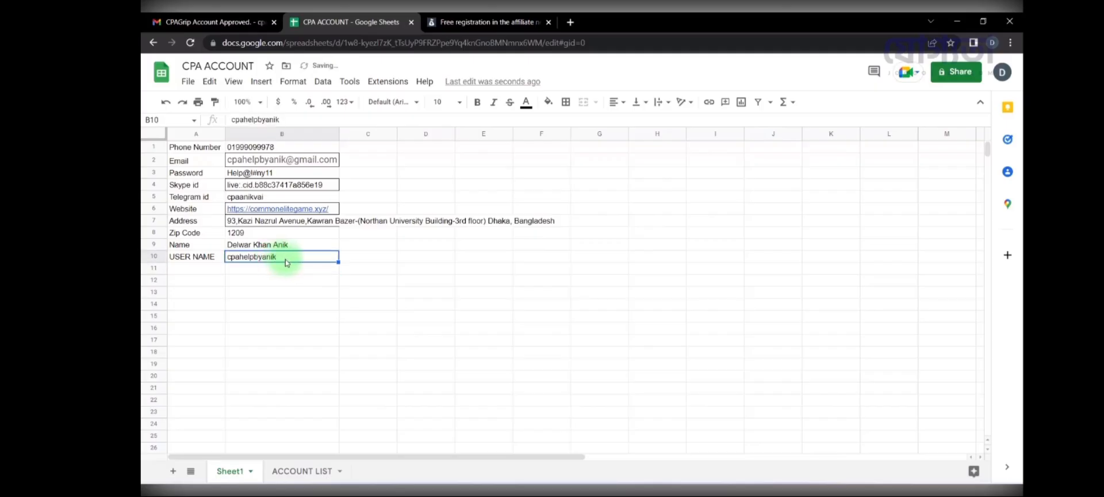
pyautogui.hotkey('ctrl', 'Tab')
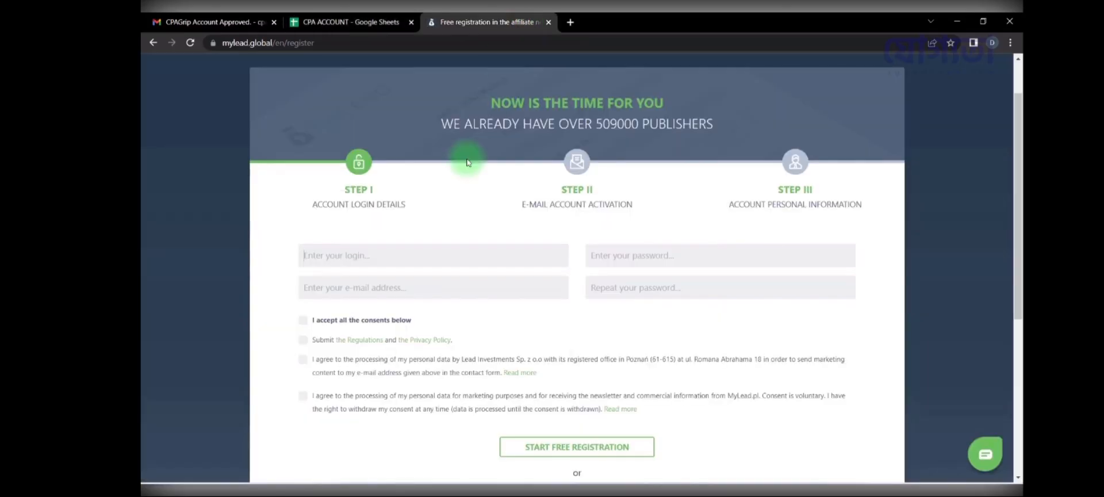
pyautogui.click(440, 254)
pyautogui.hotkey('ctrl', 'v')
# Step: Copy the saved password from B3 into both MyLead password fields
pyautogui.click(323, 22)
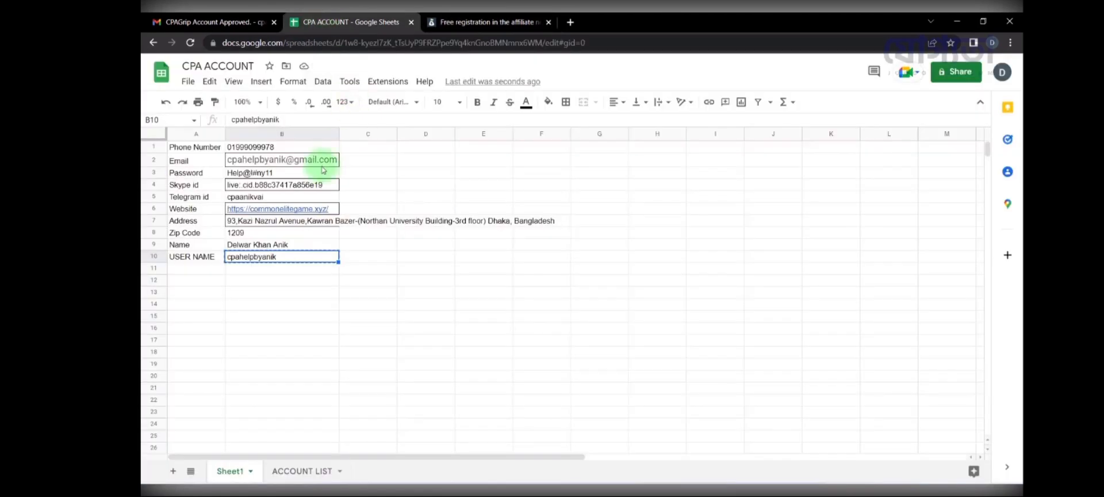
pyautogui.click(281, 173)
pyautogui.hotkey('ctrl', 'c')
pyautogui.click(469, 22)
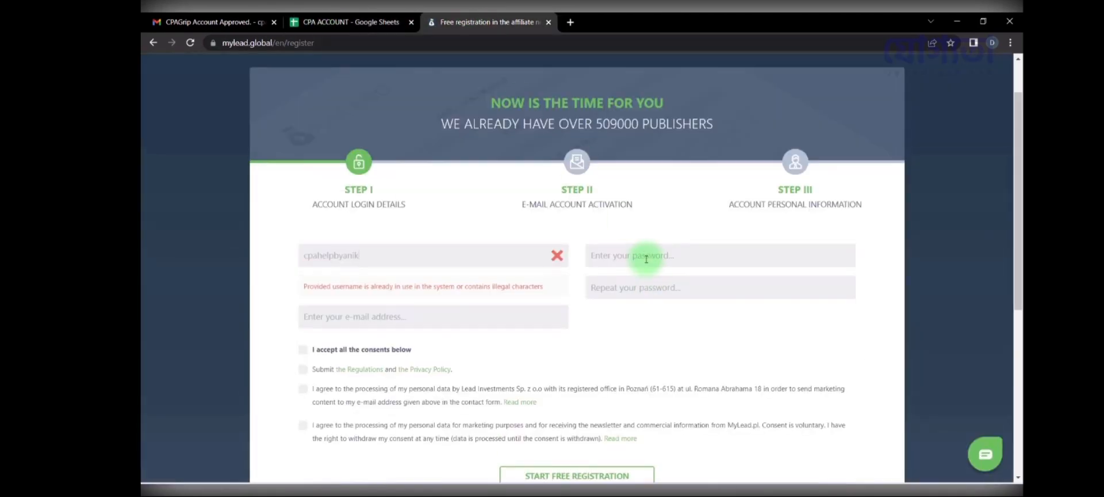
pyautogui.click(647, 259)
pyautogui.hotkey('ctrl', 'v')
pyautogui.click(647, 292)
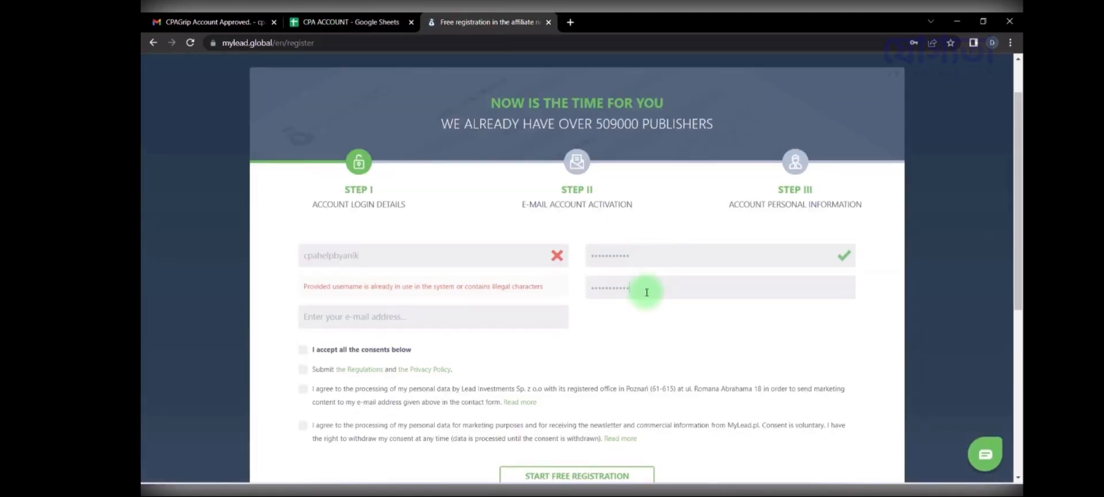
# Step: Replace the start of the rejected username with '2' and tick I accept all
pyautogui.click(390, 263)
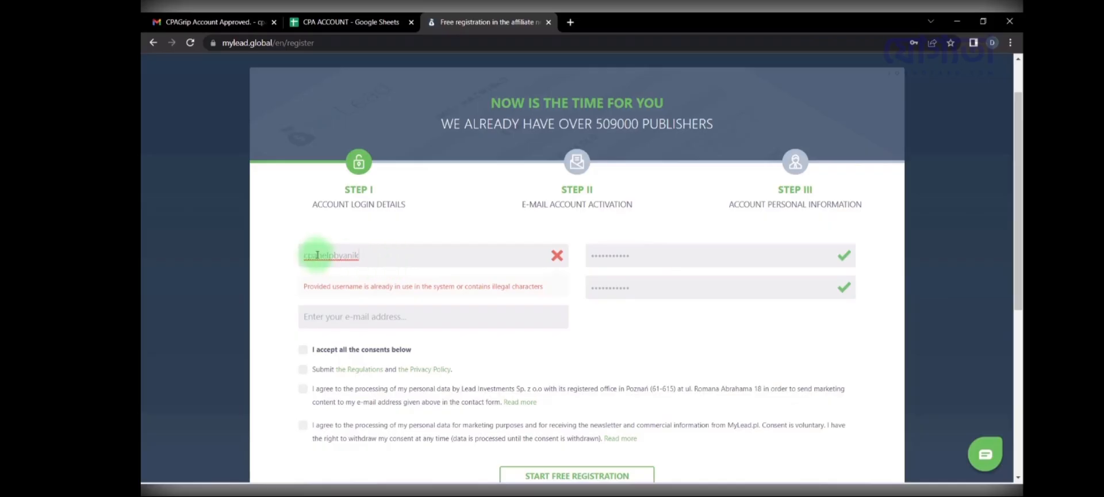
pyautogui.moveTo(317, 254); pyautogui.dragTo(366, 257)
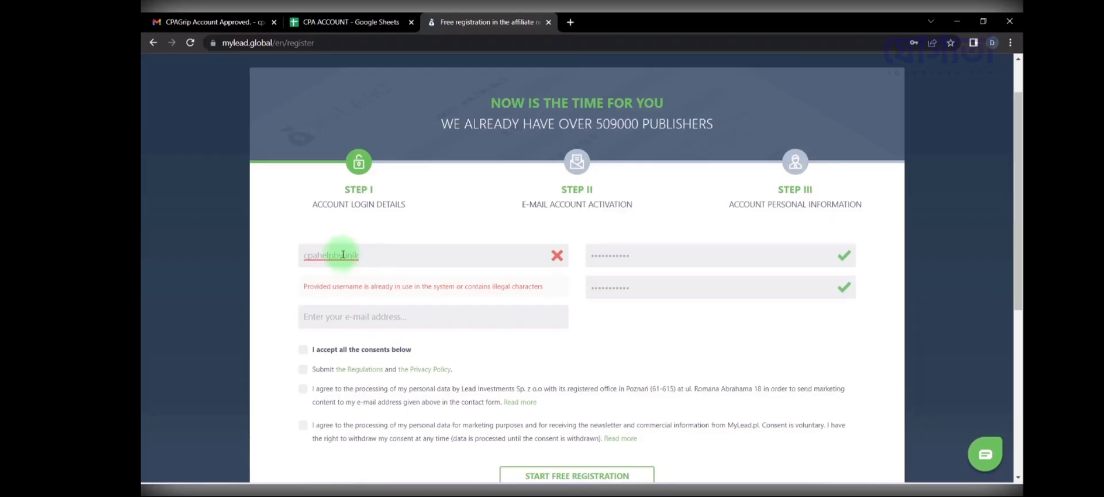
pyautogui.moveTo(344, 255); pyautogui.dragTo(271, 254)
pyautogui.write('2645anik')
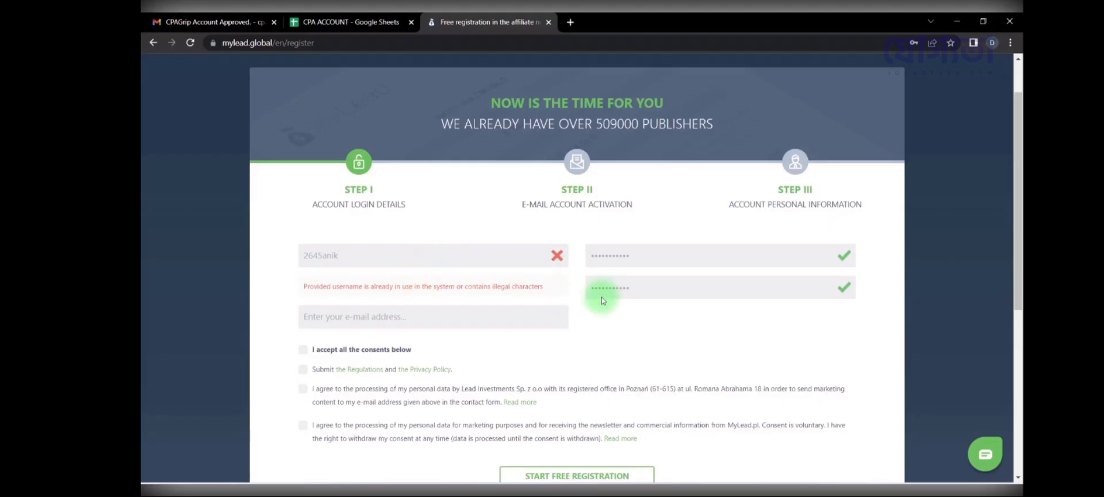
pyautogui.click(365, 320)
# Step: Copy the new accepted username into the sheet's USER NAME cell B10
pyautogui.doubleClick(352, 258)
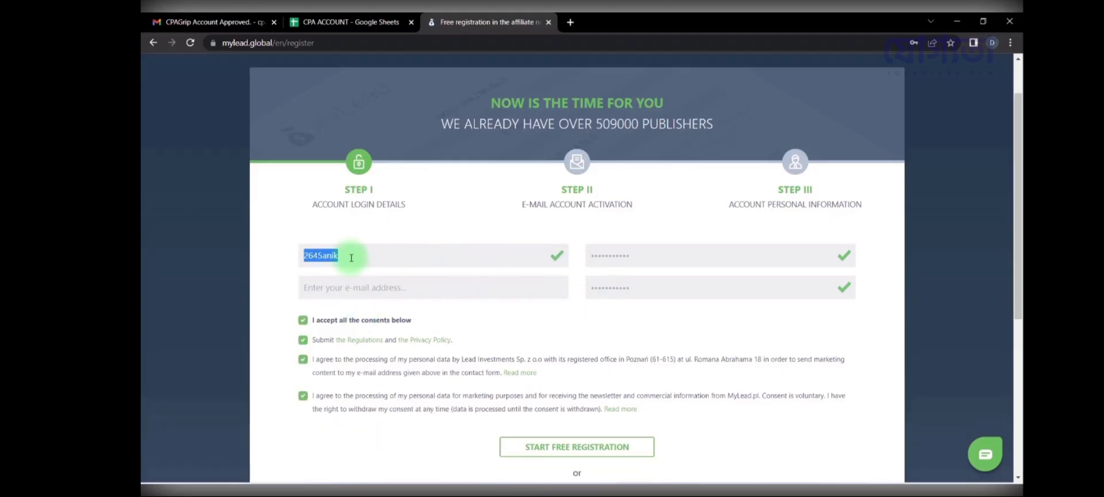
pyautogui.hotkey('ctrl', 'c')
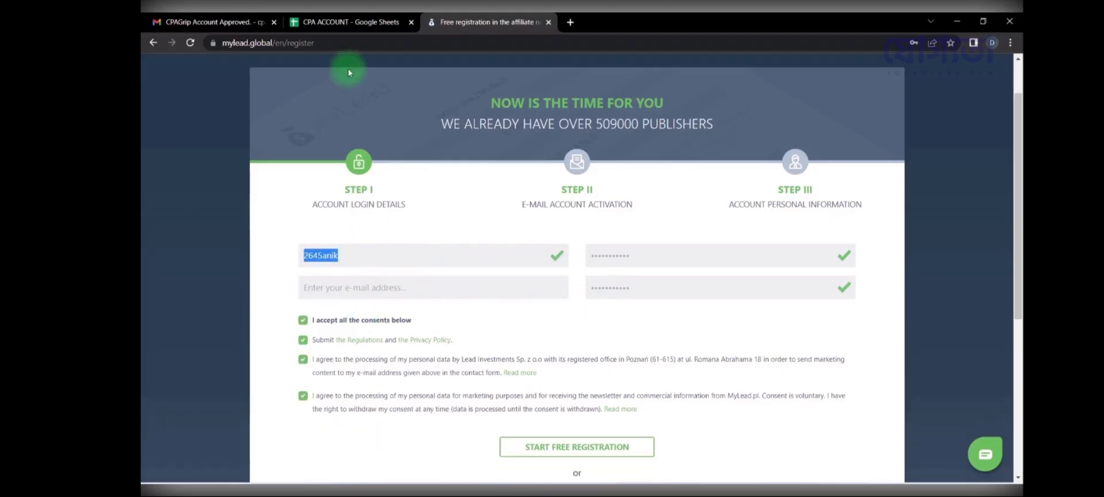
pyautogui.click(345, 21)
pyautogui.click(276, 256)
pyautogui.hotkey('ctrl', 'v')
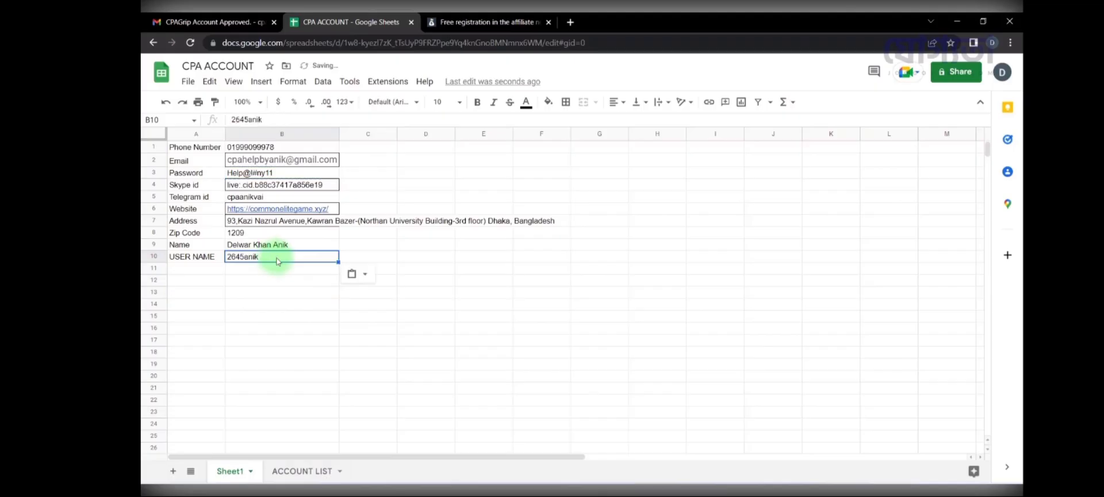
# Step: Autofill the saved e-mail address into the registration form's e-mail field
pyautogui.click(488, 22)
pyautogui.click(415, 291)
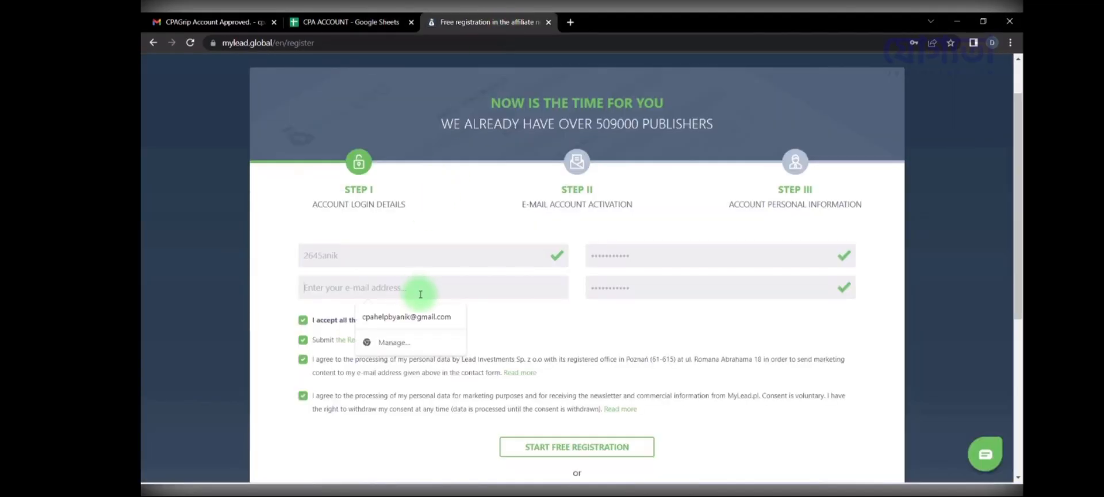
pyautogui.click(406, 317)
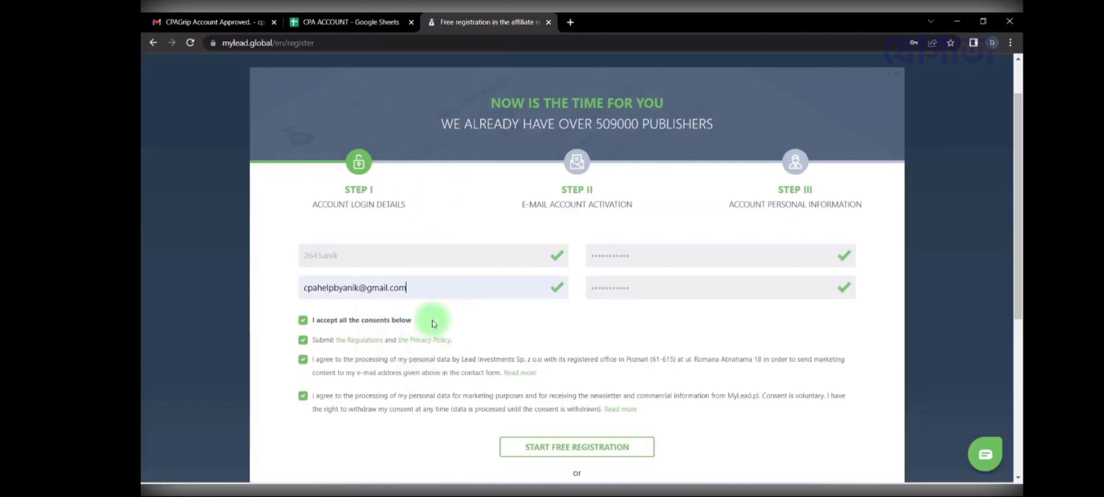
pyautogui.scroll(-2, 638, 332)
pyautogui.scroll(1, 680, 330)
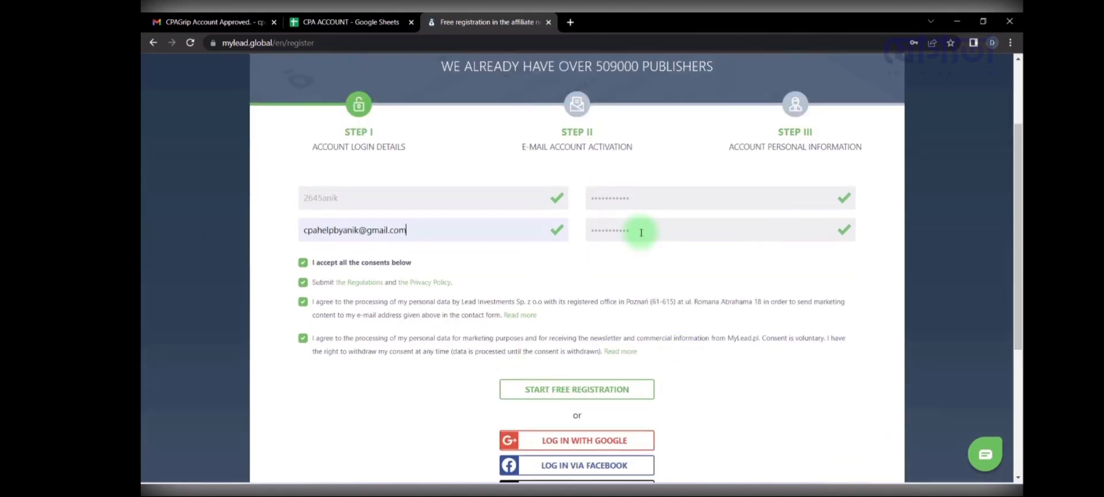
# Step: Submit the MyLead free registration and decline saving the password
pyautogui.click(592, 394)
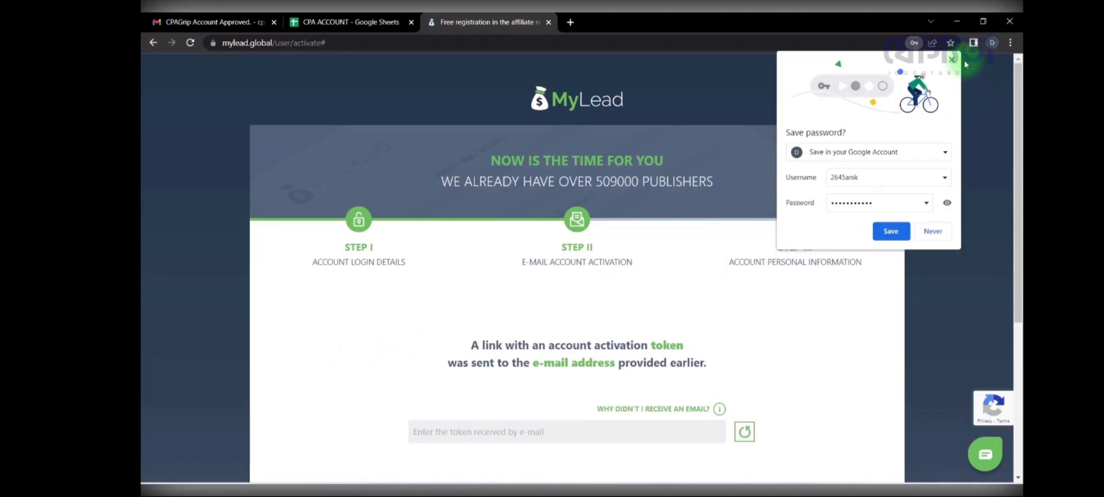
pyautogui.click(953, 60)
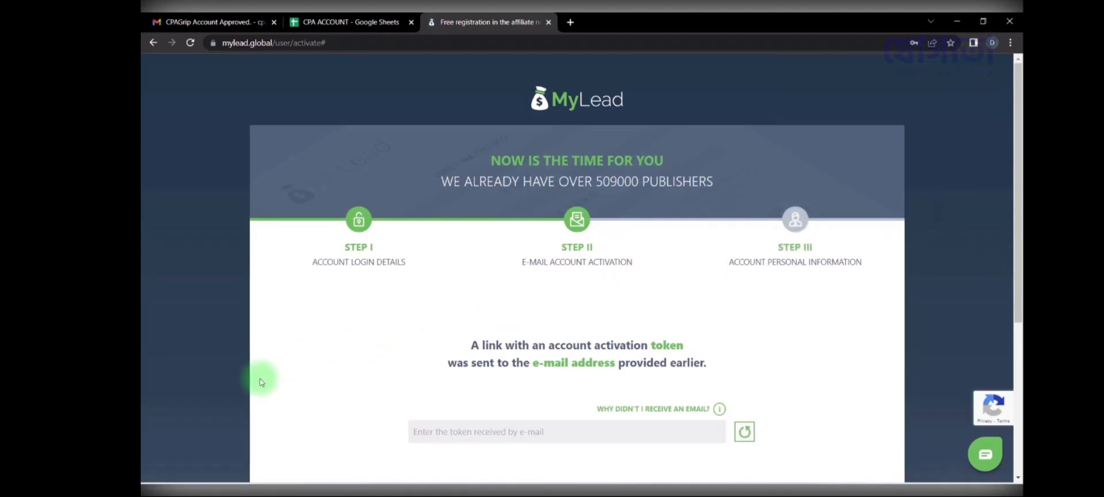
pyautogui.scroll(-1, 305, 385)
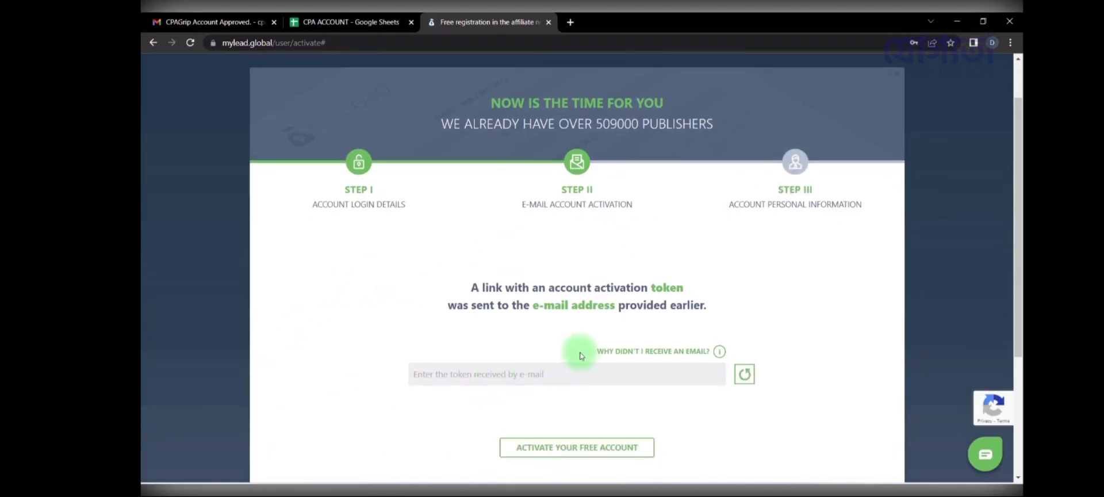
# Step: Copy the token from MyLead's activation email into the token field and activate the account
pyautogui.click(217, 21)
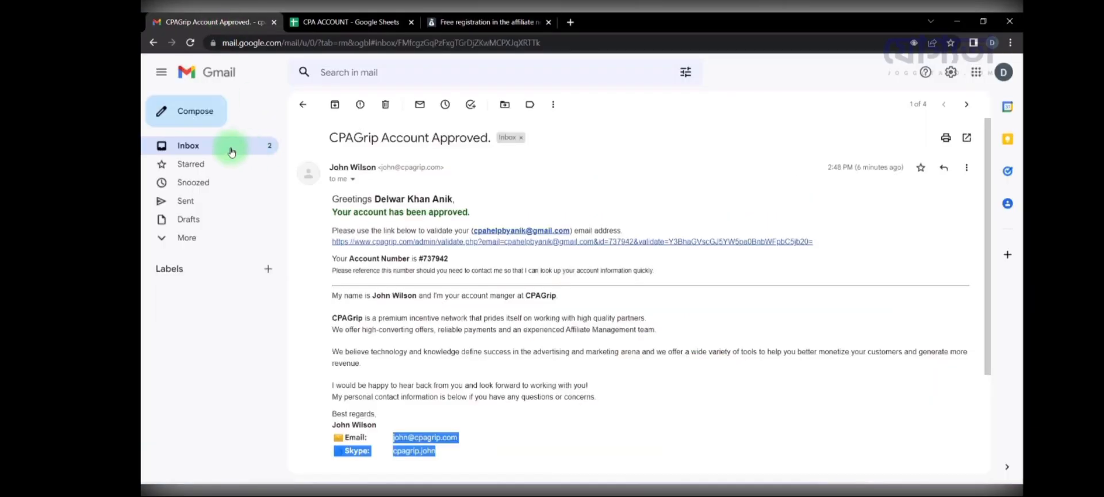
pyautogui.click(230, 148)
pyautogui.click(461, 254)
pyautogui.scroll(-4, 468, 251)
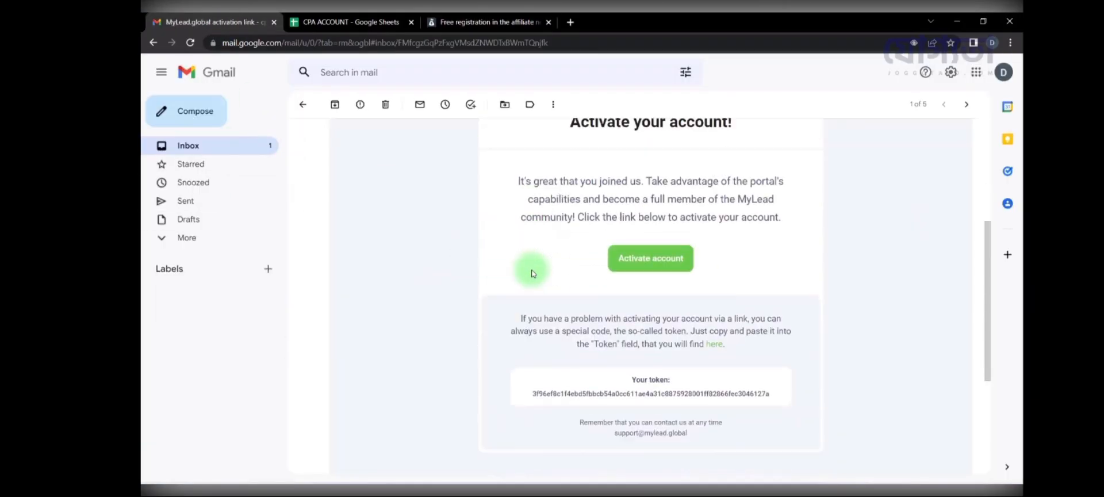
pyautogui.doubleClick(656, 335)
pyautogui.click(656, 335)
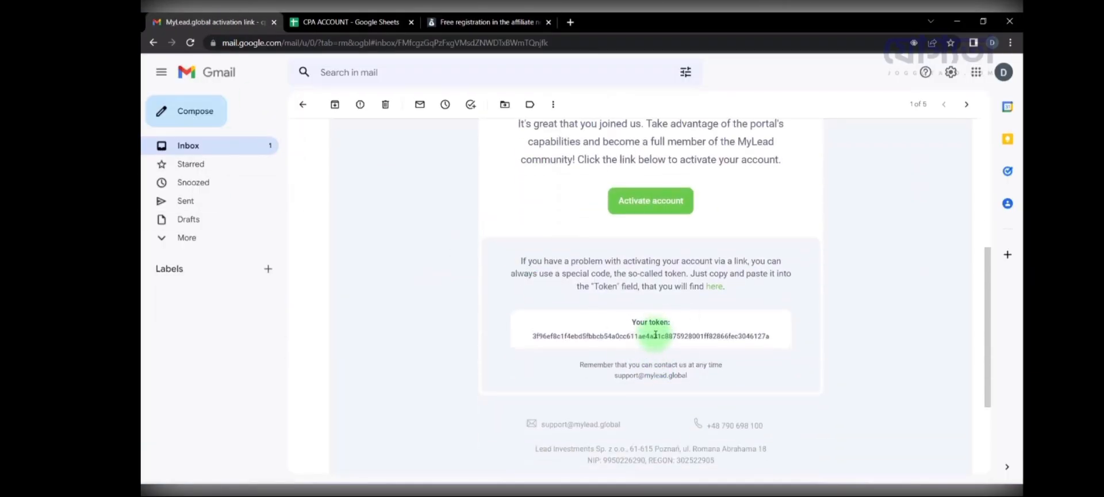
pyautogui.doubleClick(655, 335)
pyautogui.hotkey('ctrl', 'c')
pyautogui.click(489, 22)
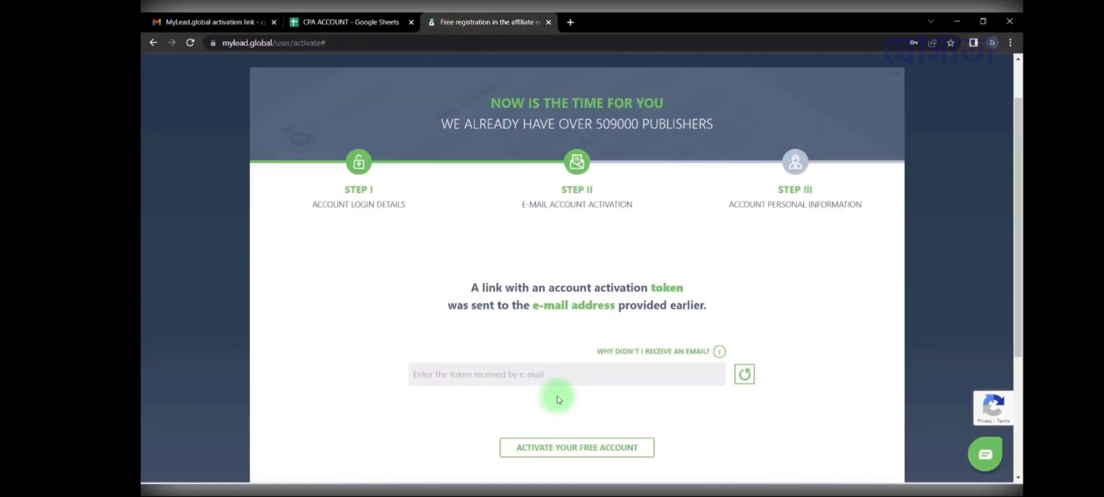
pyautogui.click(550, 377)
pyautogui.hotkey('ctrl', 'v')
pyautogui.click(567, 457)
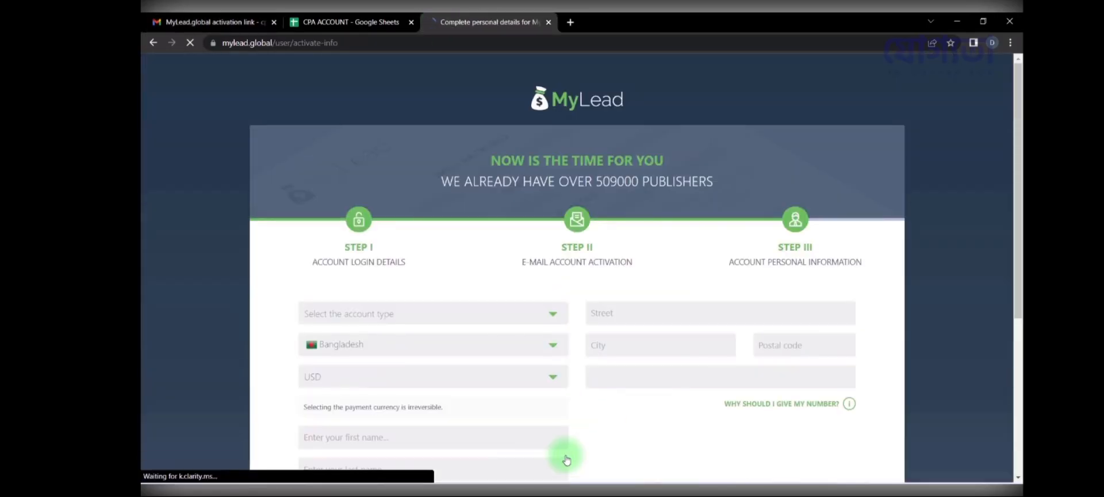
# Step: Choose a Private account and paste the saved street address from the spreadsheet
pyautogui.scroll(-1, 431, 242)
pyautogui.click(413, 264)
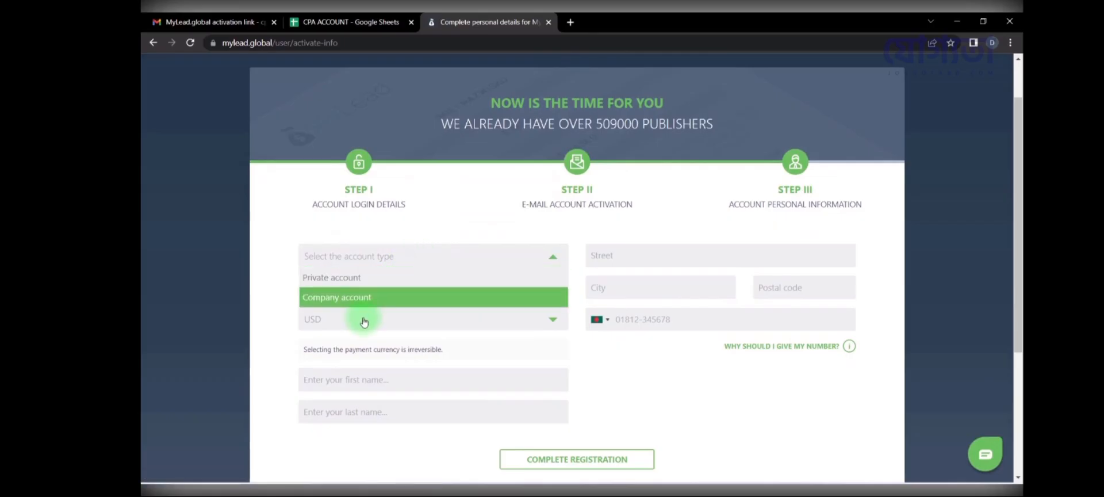
pyautogui.click(349, 279)
pyautogui.click(322, 22)
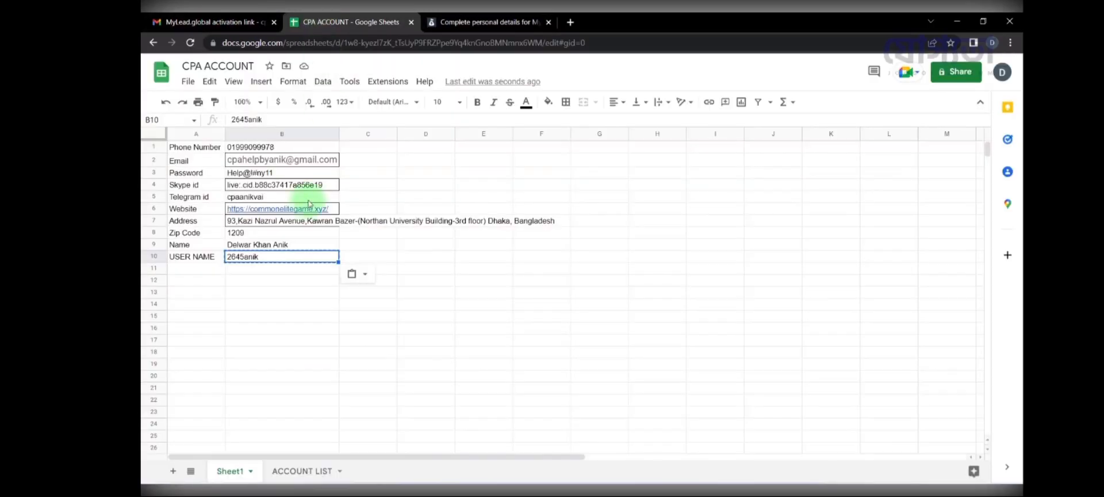
pyautogui.click(301, 223)
pyautogui.hotkey('ctrl', 'c')
pyautogui.click(486, 22)
pyautogui.click(636, 254)
pyautogui.hotkey('ctrl', 'v')
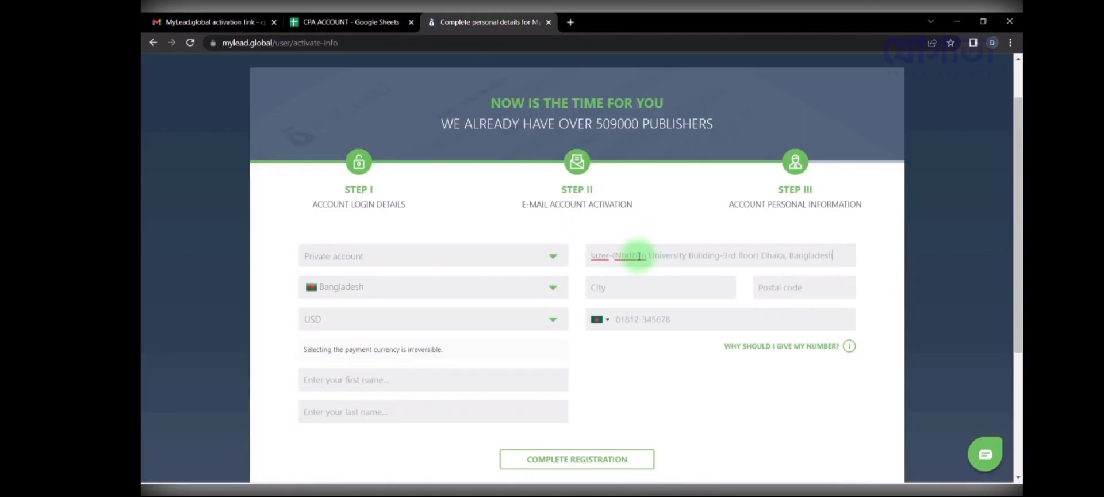
# Step: Enter the city and postal code, keeping USD as the payment currency
pyautogui.click(636, 290)
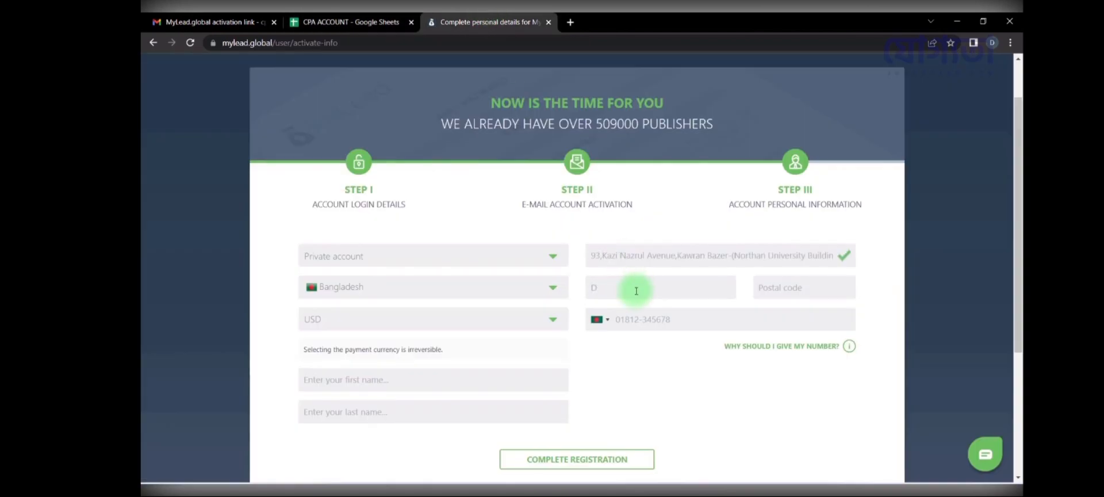
pyautogui.write('Dhaka')
pyautogui.rightClick(637, 290)
pyautogui.click(830, 287)
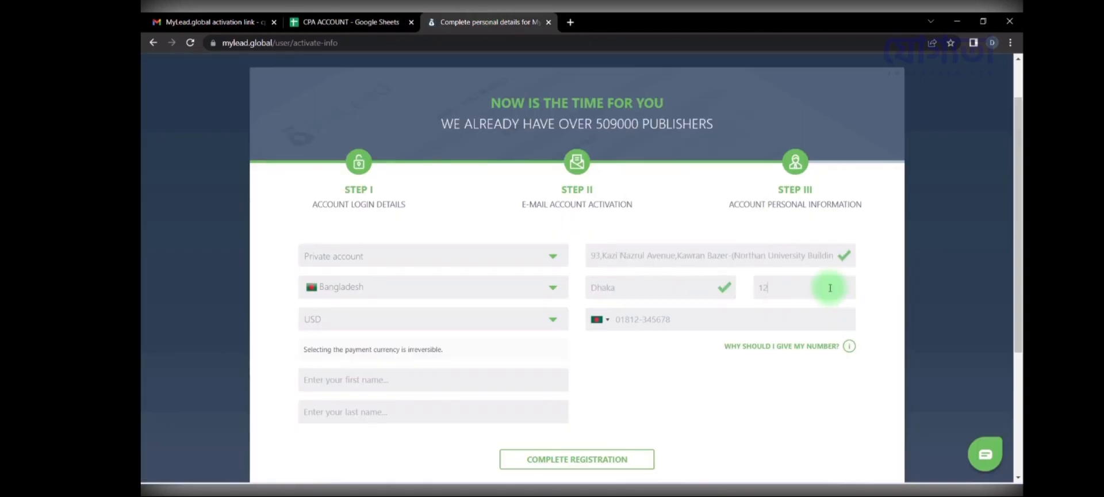
pyautogui.write('1209')
pyautogui.click(602, 286)
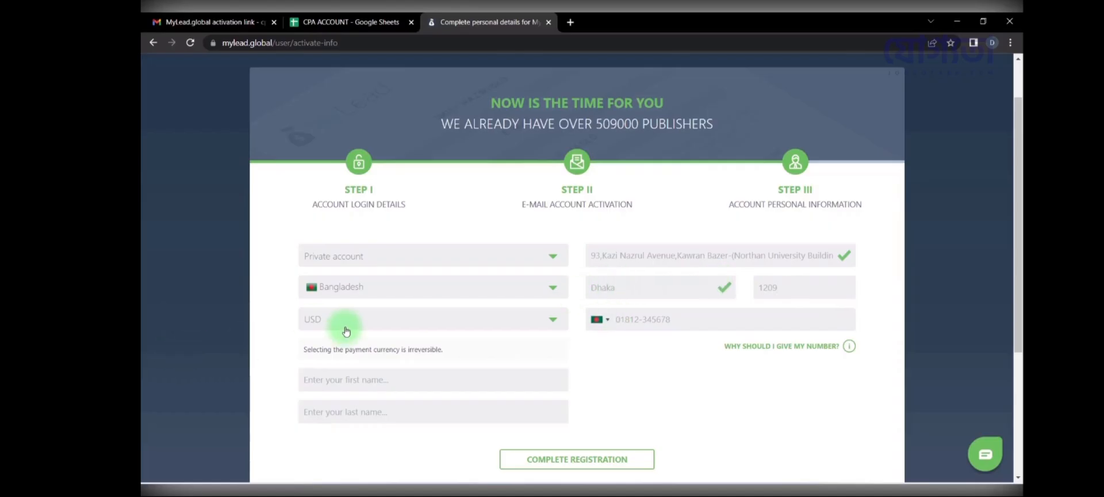
pyautogui.click(340, 325)
pyautogui.click(340, 325)
# Step: Copy the saved full name from the sheet and fill in the phone number
pyautogui.click(352, 19)
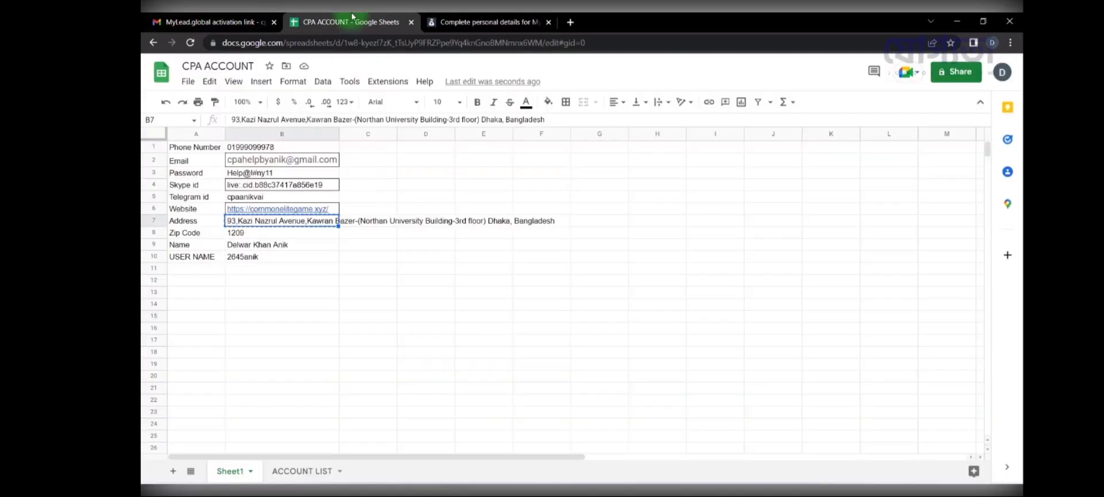
pyautogui.click(263, 244)
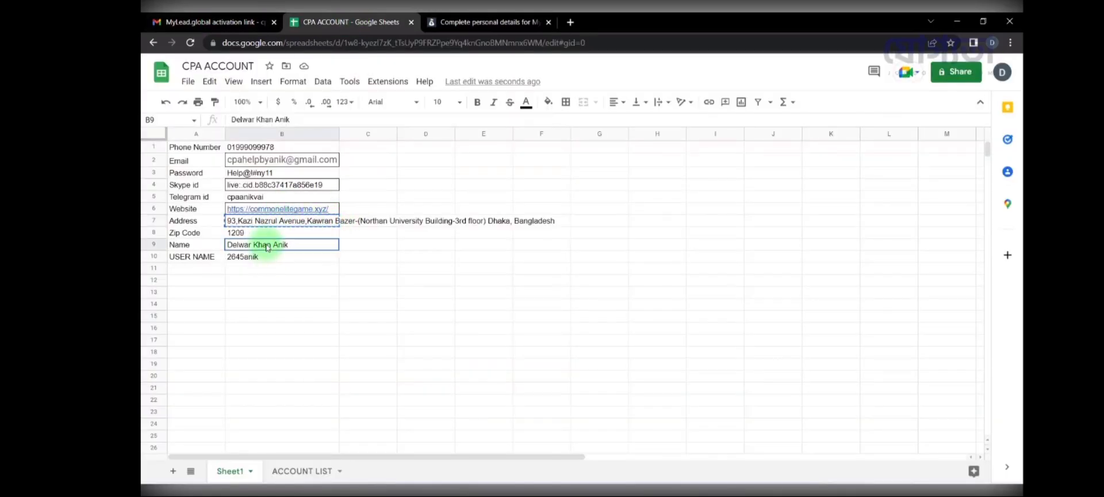
pyautogui.click(478, 21)
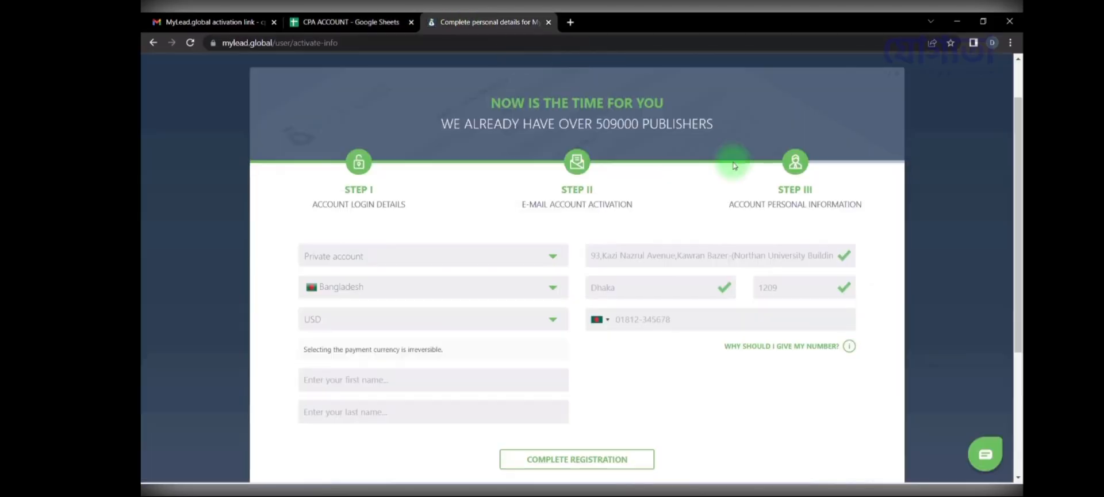
pyautogui.click(718, 324)
pyautogui.click(668, 349)
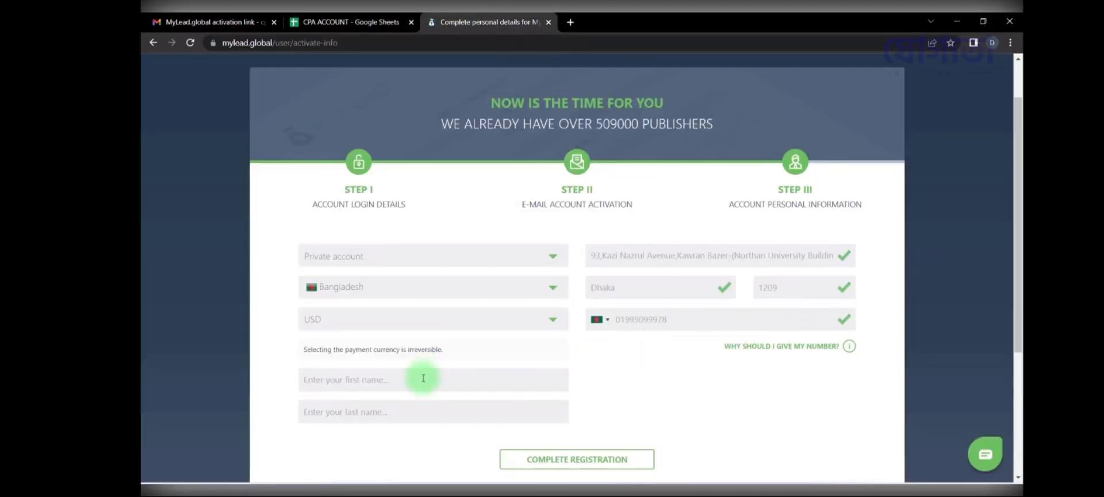
pyautogui.scroll(-1, 424, 378)
# Step: Fill the holder's first and last names from the pasted full name and submit registration
pyautogui.click(345, 22)
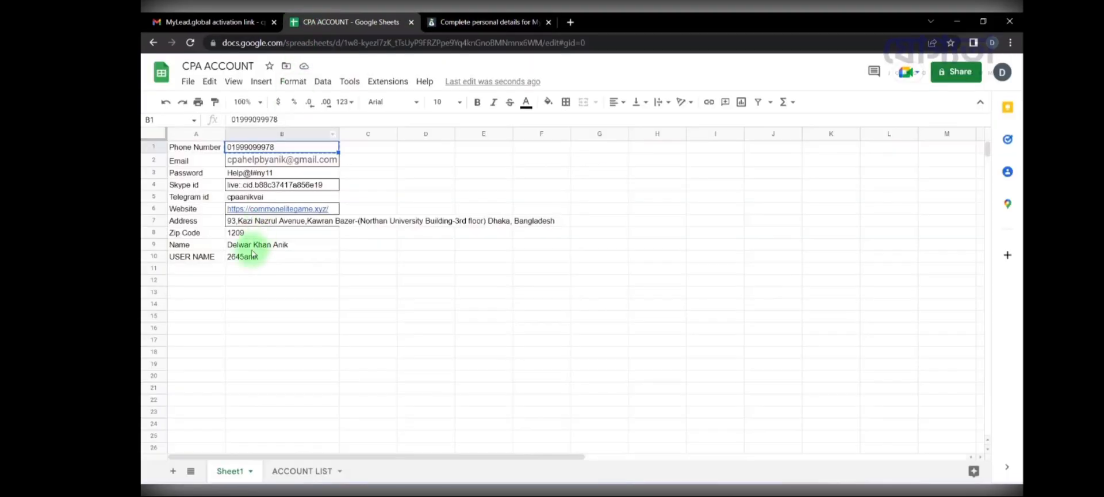
pyautogui.click(496, 15)
pyautogui.click(340, 321)
pyautogui.hotkey('ctrl', 'v')
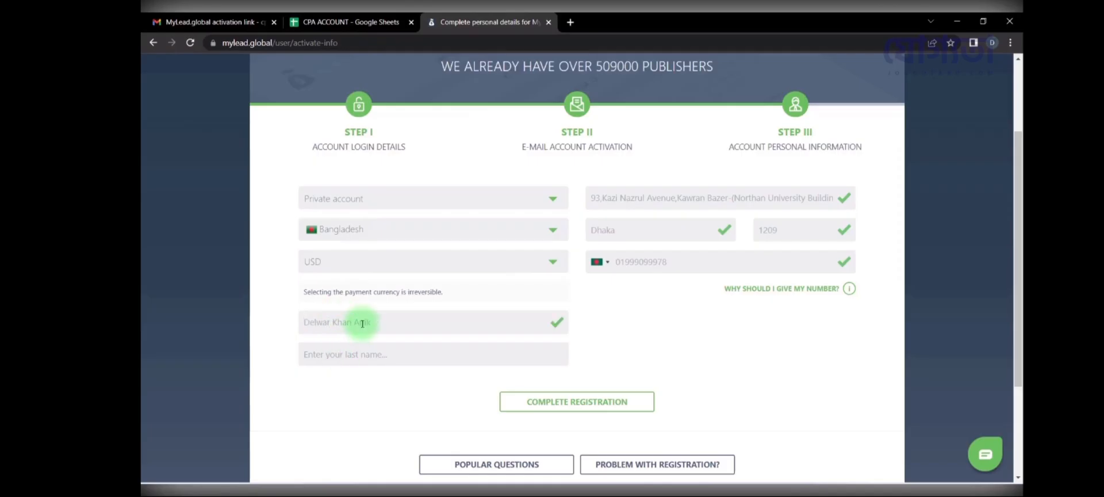
pyautogui.hotkey('ctrl', 'x')
pyautogui.click(361, 351)
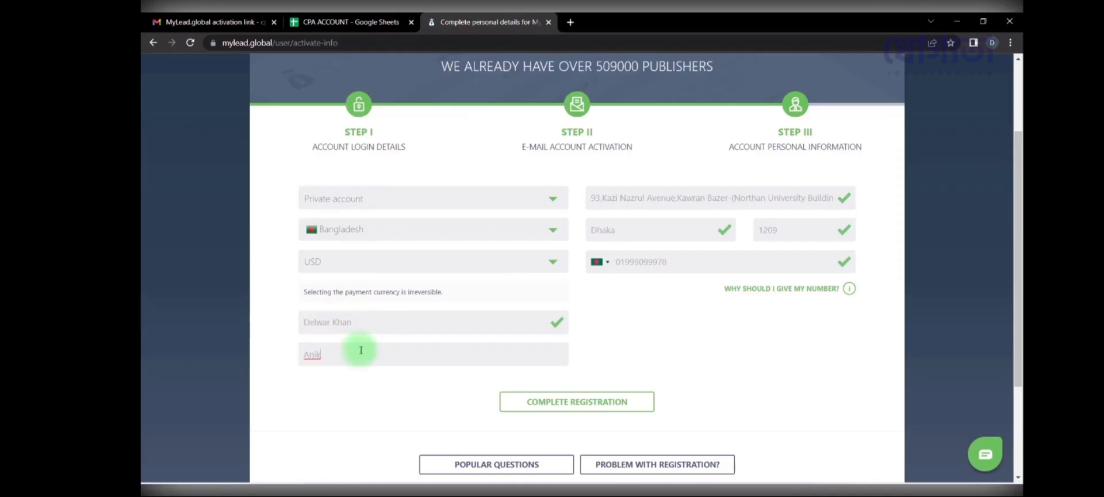
pyautogui.scroll(-1, 365, 362)
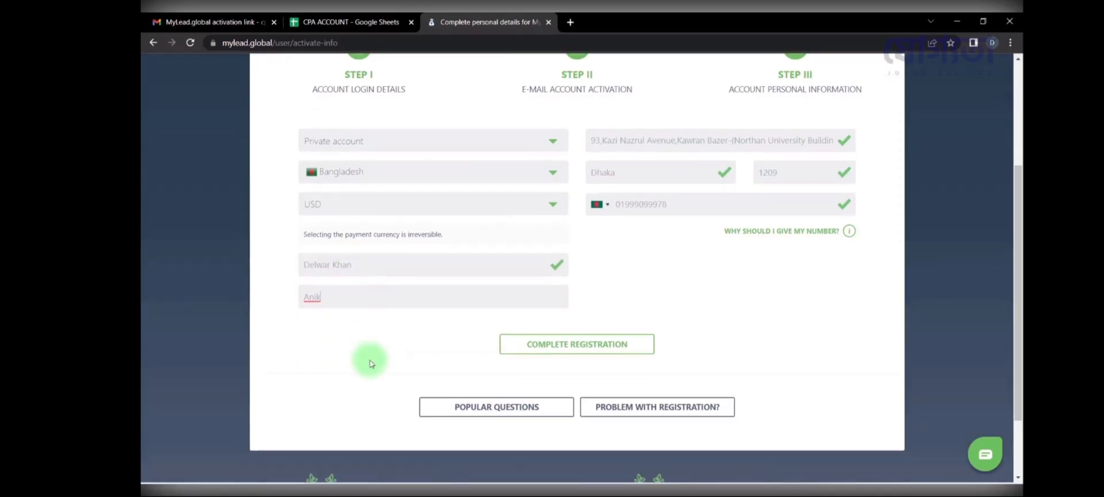
pyautogui.scroll(1, 402, 374)
pyautogui.click(557, 403)
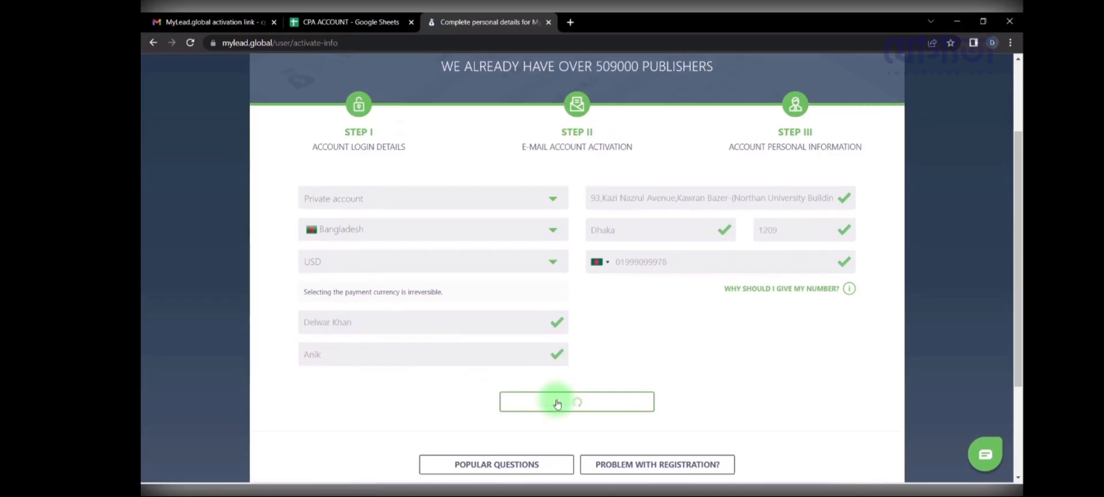
# Step: Answer the earnings question with 0 - 1 000 PLN and enter the account panel
pyautogui.scroll(-3, 557, 402)
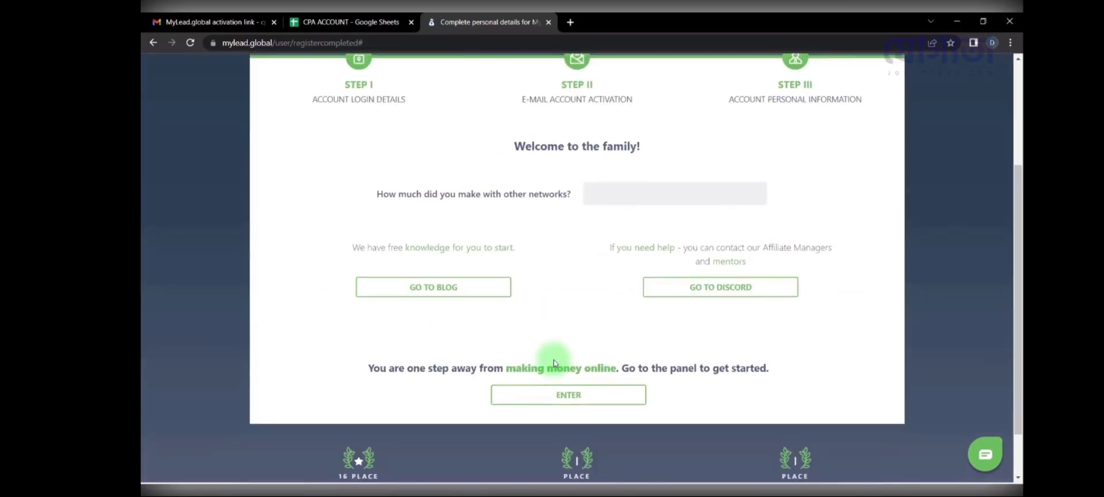
pyautogui.scroll(1, 554, 370)
pyautogui.click(621, 248)
pyautogui.click(621, 268)
pyautogui.scroll(-1, 592, 333)
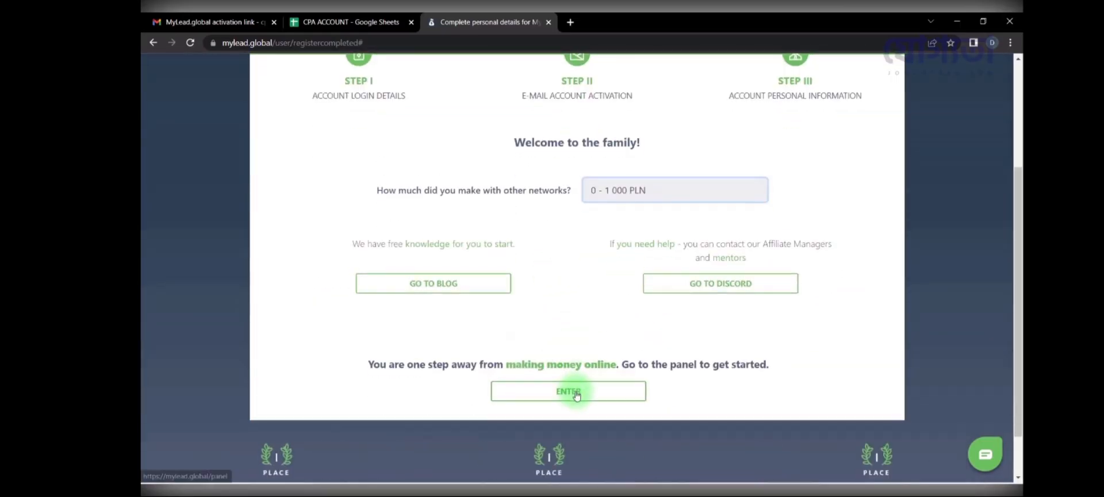
pyautogui.click(575, 392)
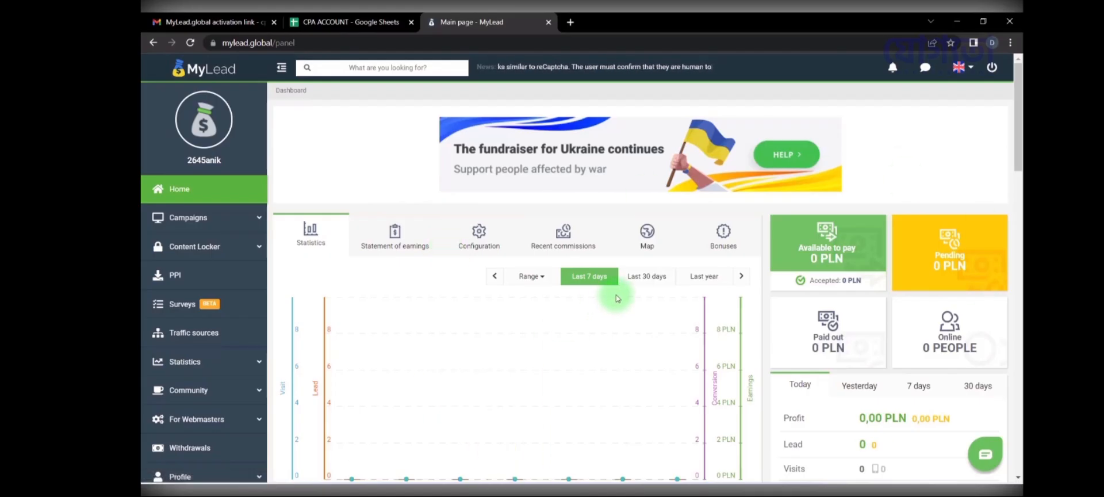
# Step: Expand Campaigns in the sidebar and open the List of Campaigns
pyautogui.scroll(-4, 771, 299)
pyautogui.scroll(4, 723, 277)
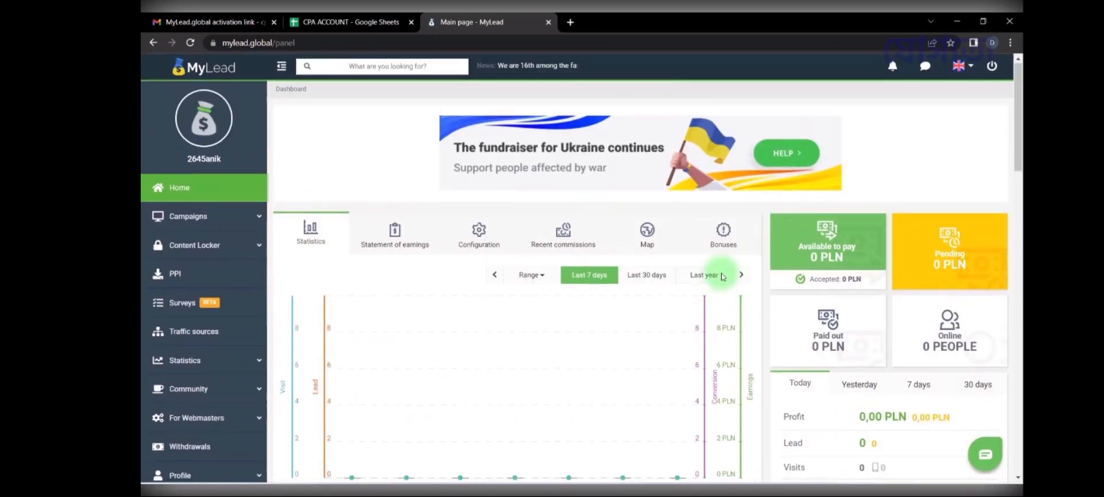
pyautogui.click(188, 216)
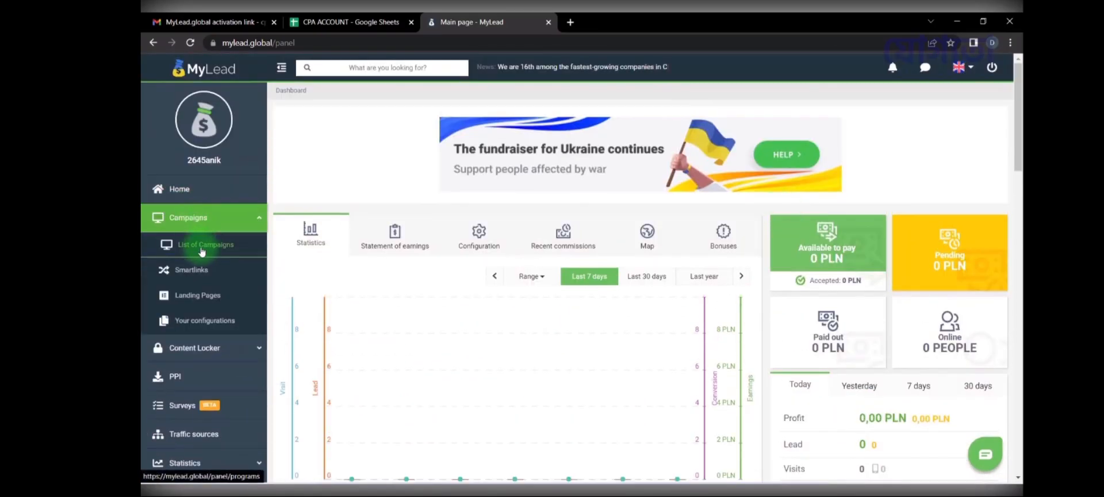
pyautogui.click(201, 246)
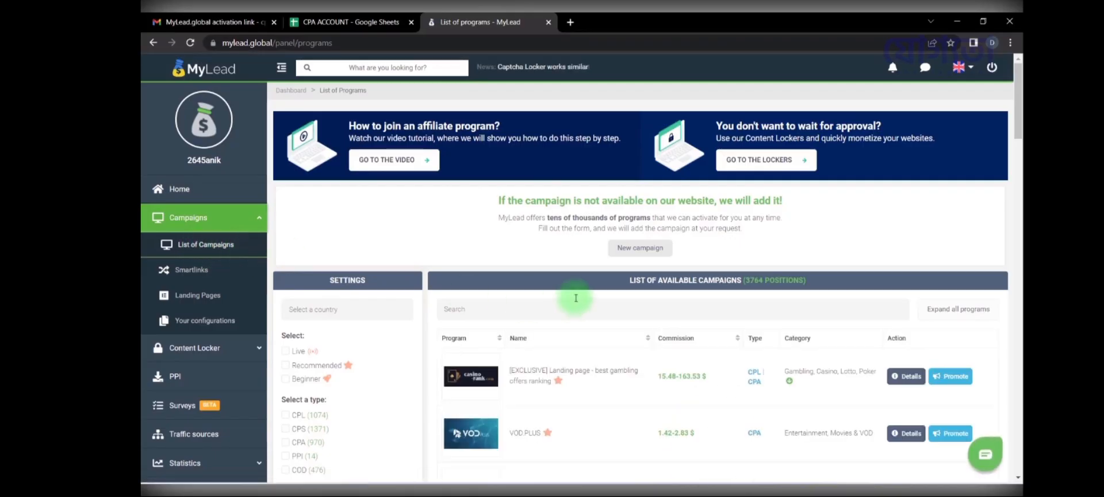
pyautogui.scroll(-2, 616, 313)
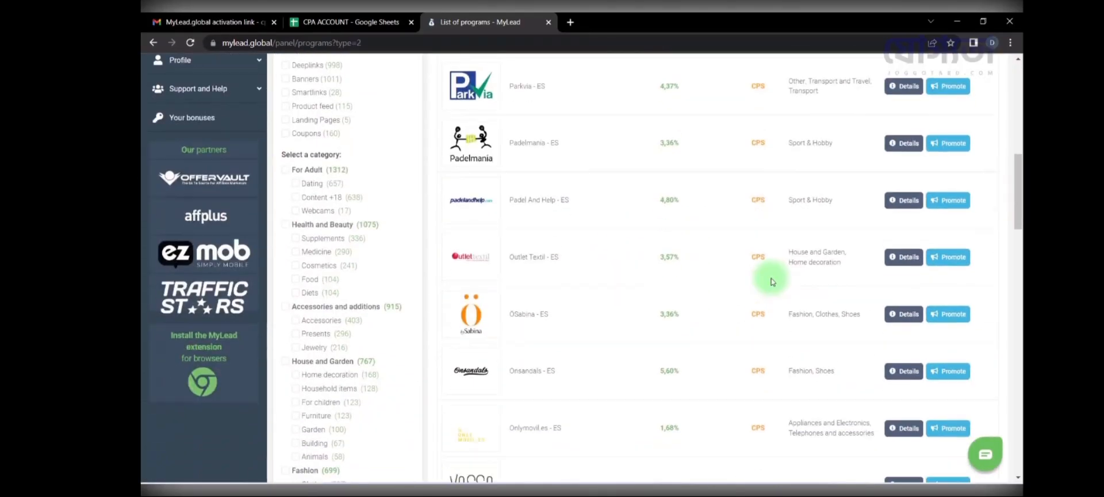
pyautogui.scroll(-2, 771, 280)
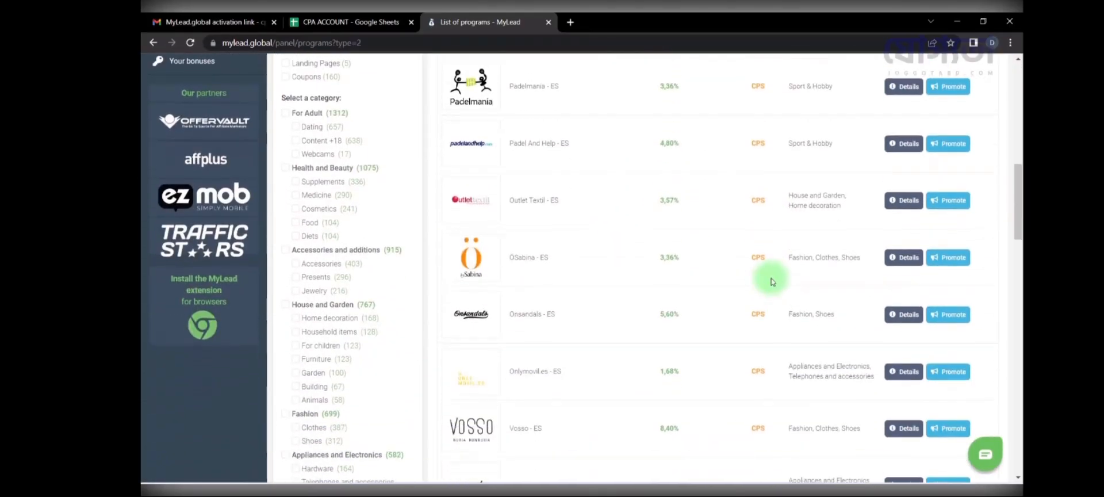
pyautogui.click(532, 312)
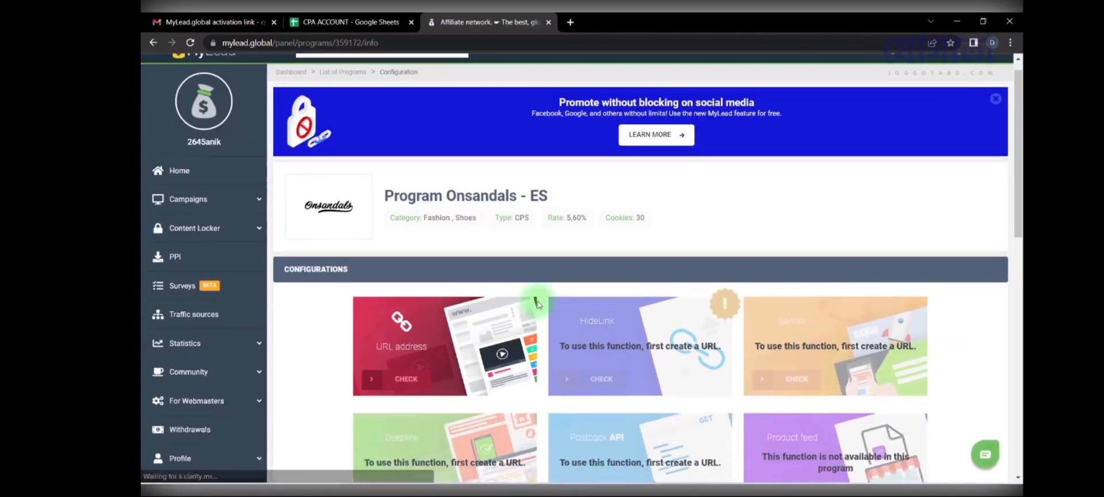
pyautogui.scroll(-5, 535, 310)
pyautogui.scroll(-4, 538, 305)
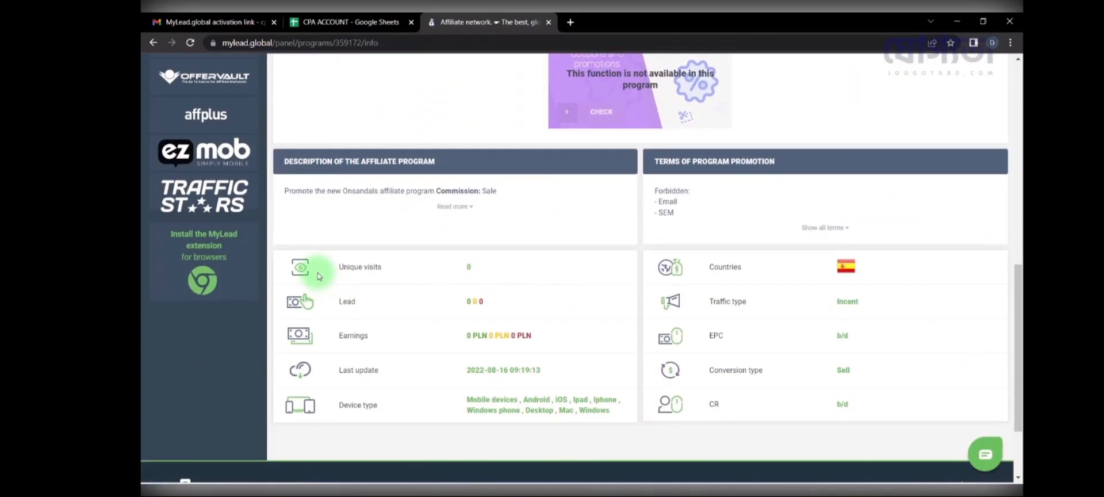
pyautogui.scroll(9, 561, 318)
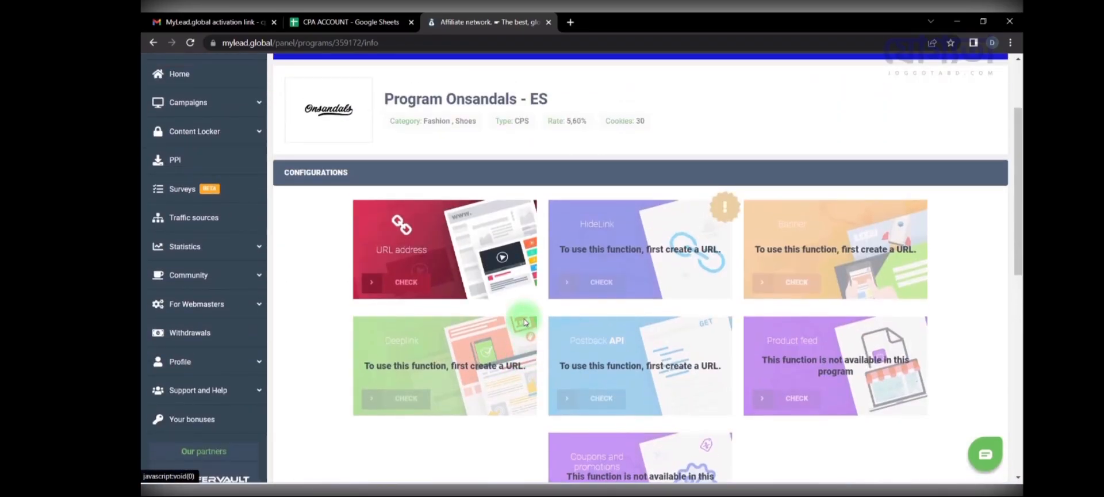
pyautogui.scroll(1, 524, 322)
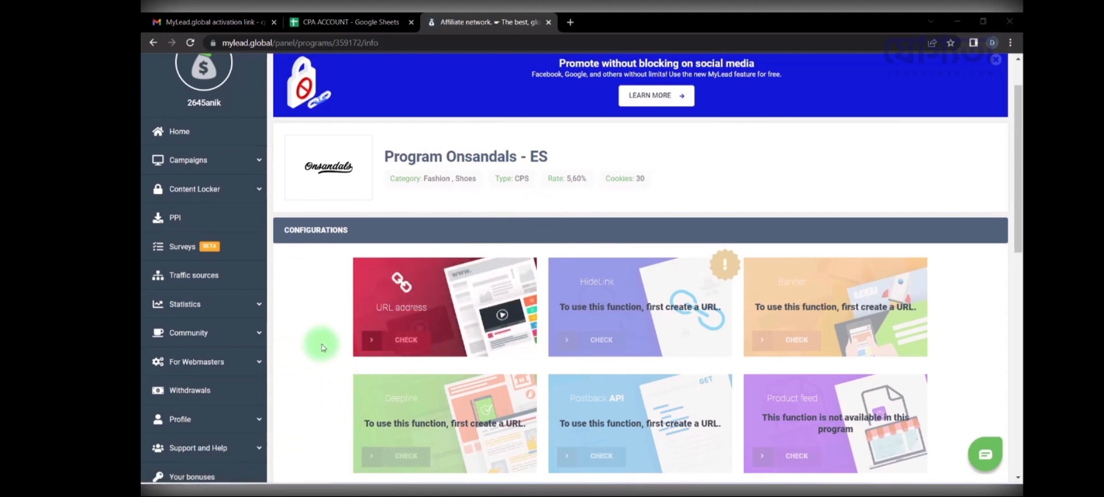
# Step: Add a PPC/Paid traffic source on the FB ADS platform from the Onsandals program page
pyautogui.click(442, 323)
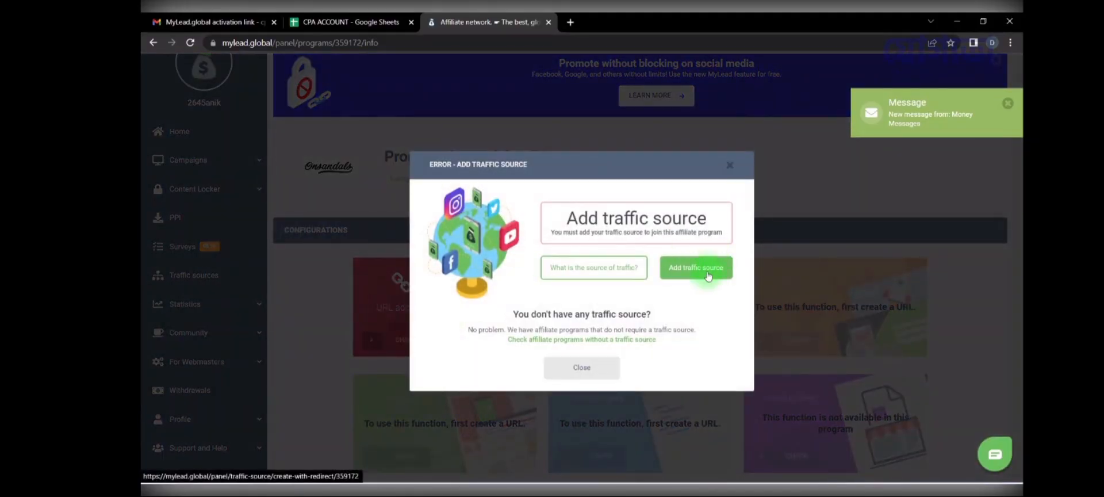
pyautogui.click(708, 276)
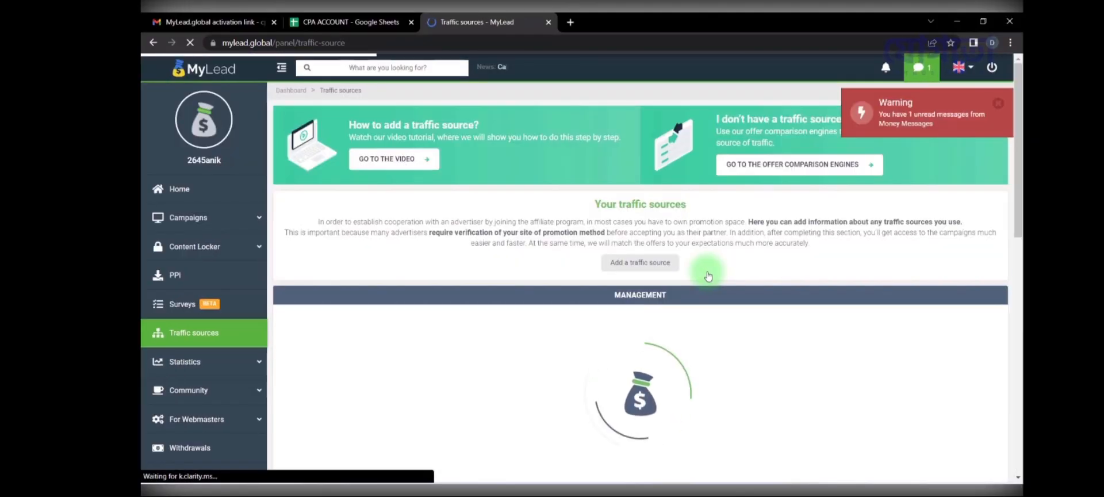
pyautogui.scroll(-3, 437, 322)
pyautogui.scroll(1, 440, 313)
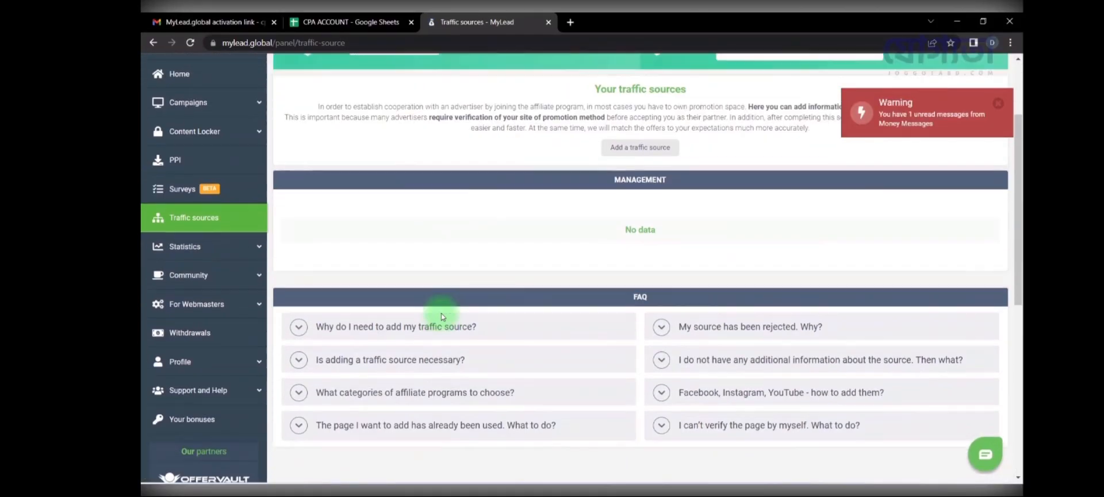
pyautogui.scroll(2, 441, 313)
pyautogui.click(653, 206)
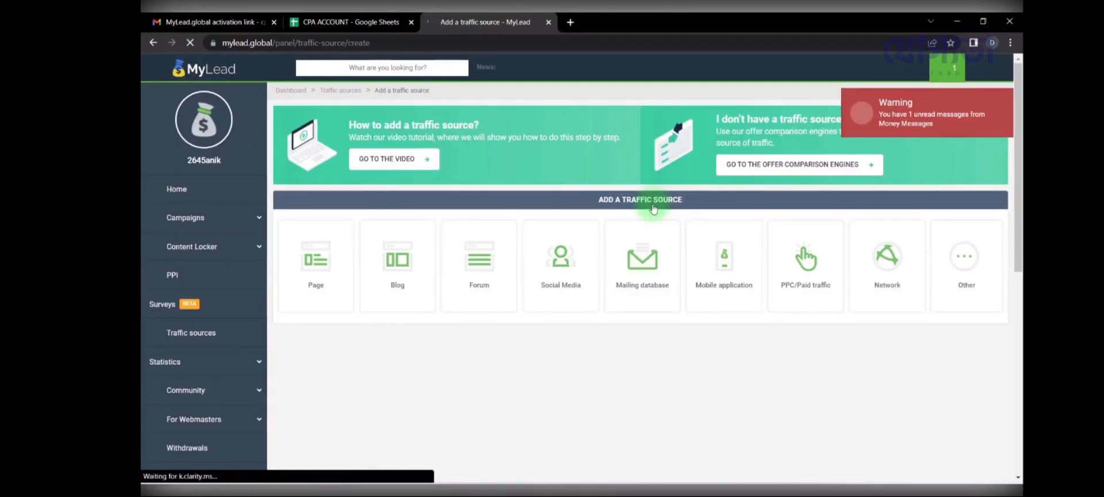
pyautogui.click(801, 279)
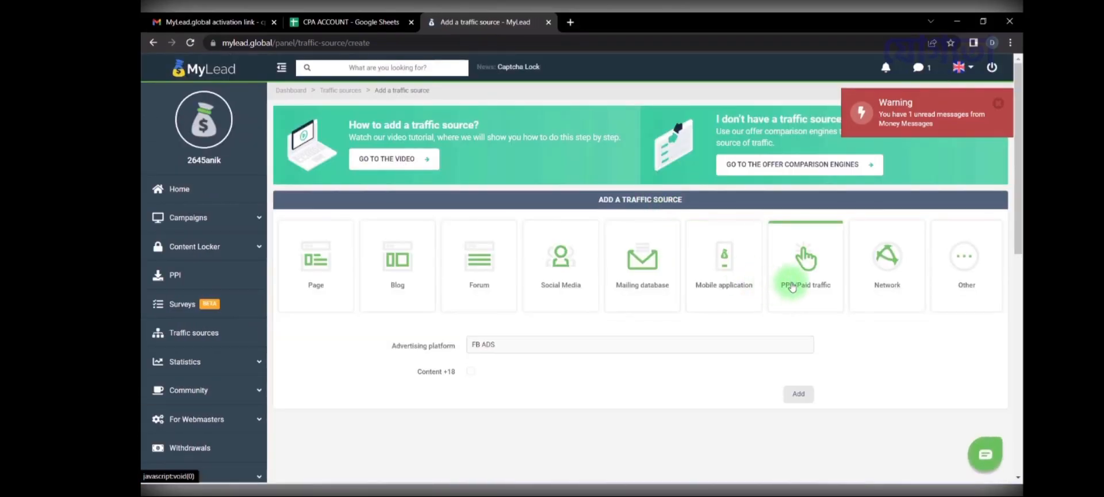
pyautogui.click(545, 348)
pyautogui.click(534, 366)
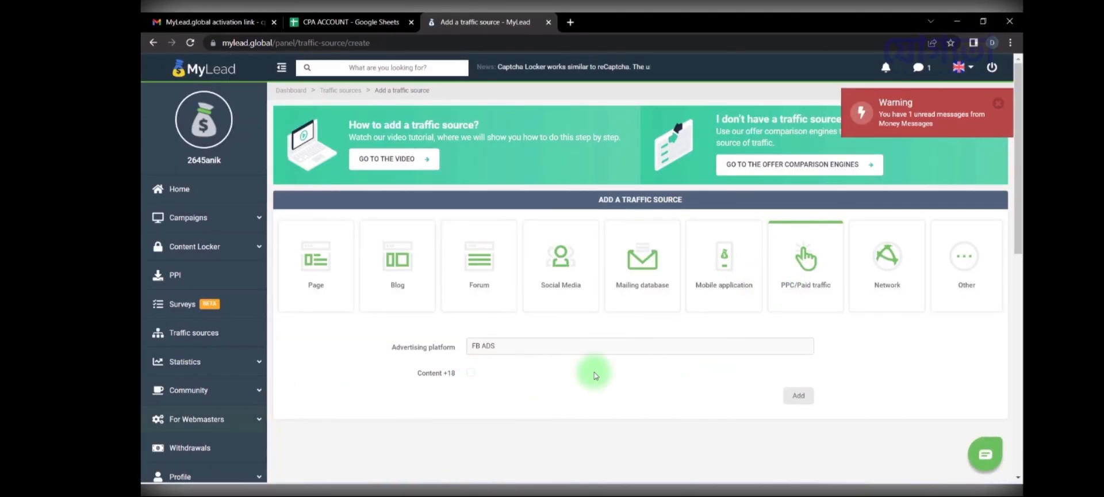
pyautogui.click(798, 395)
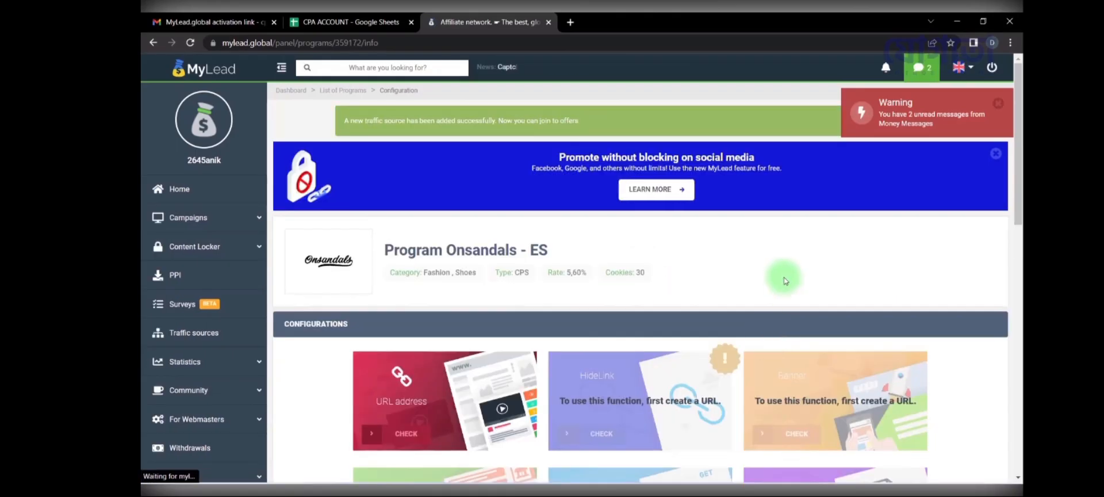
# Step: Start the Onsandals join request with the PPC/Paid traffic (FB ADS) source selected
pyautogui.scroll(-1, 566, 334)
pyautogui.click(440, 327)
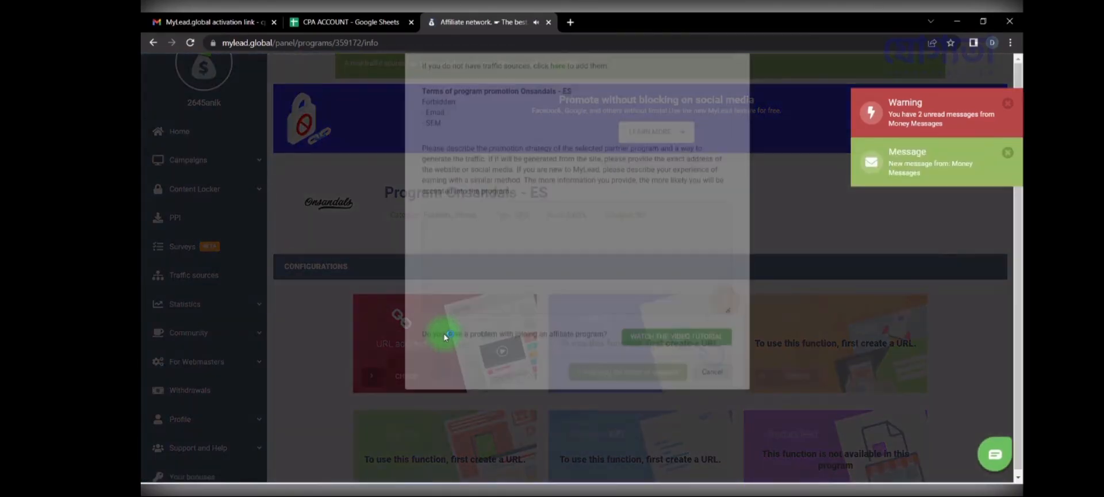
pyautogui.click(480, 129)
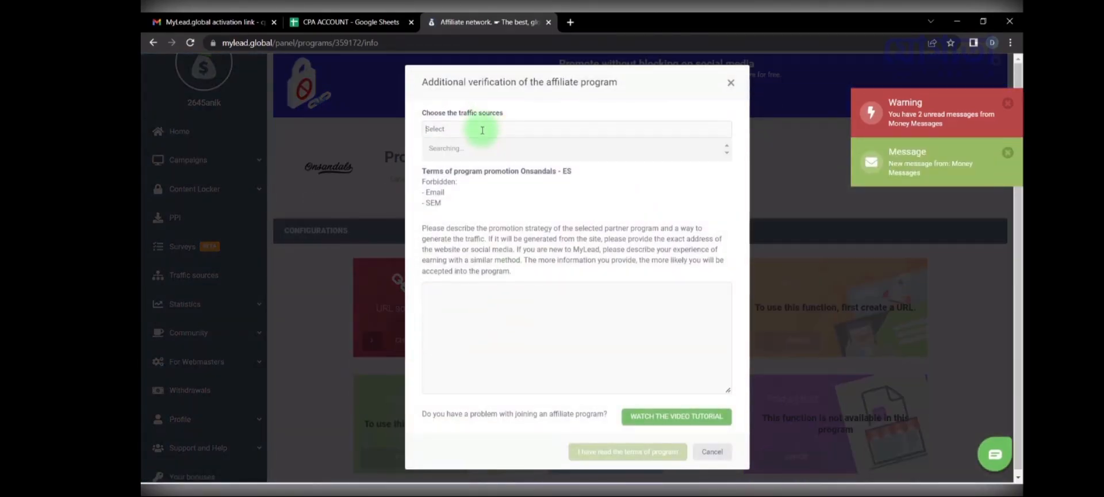
pyautogui.click(486, 147)
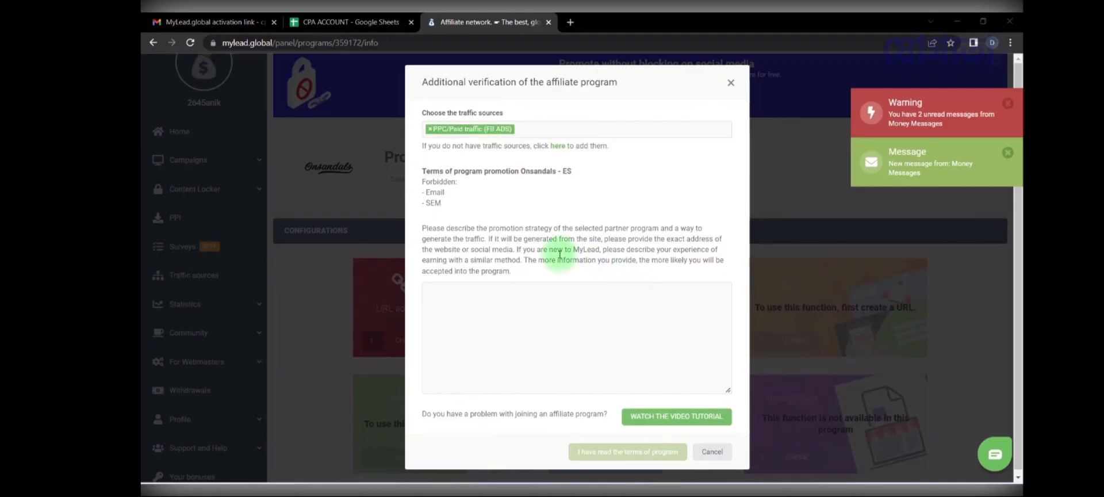
# Step: Select the word 'promotion' in the promotion strategy instructions
pyautogui.moveTo(426, 228); pyautogui.dragTo(492, 242)
pyautogui.click(499, 256)
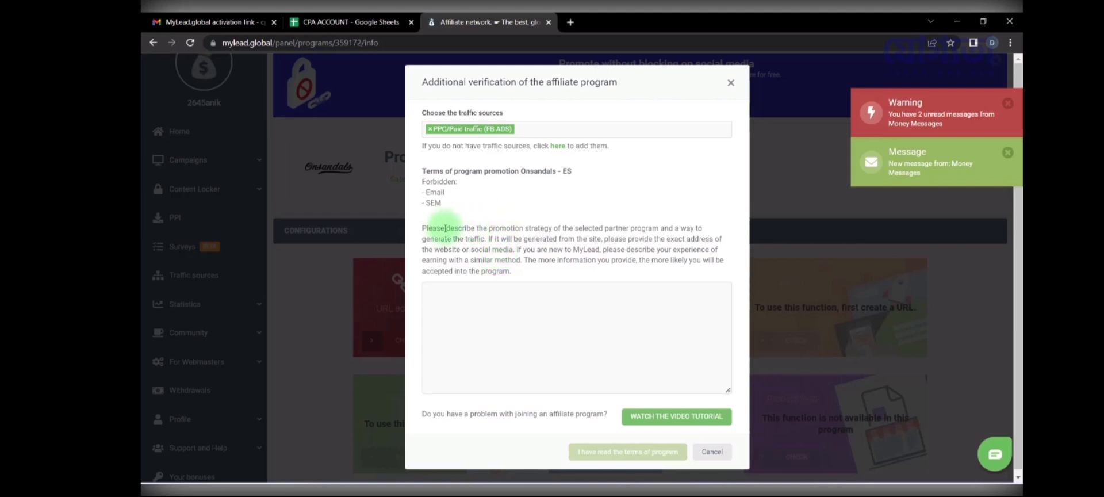
pyautogui.moveTo(488, 226); pyautogui.dragTo(519, 226)
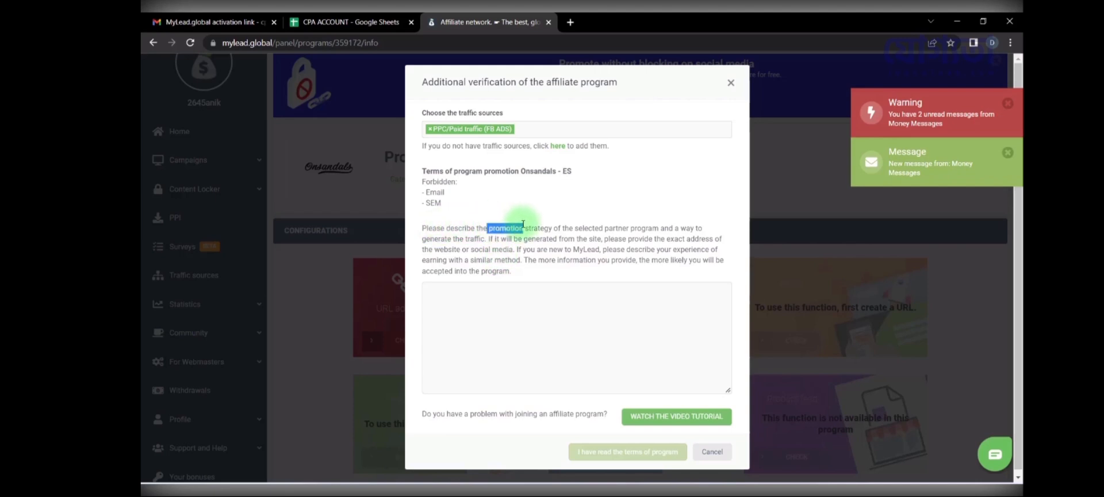
pyautogui.click(492, 229)
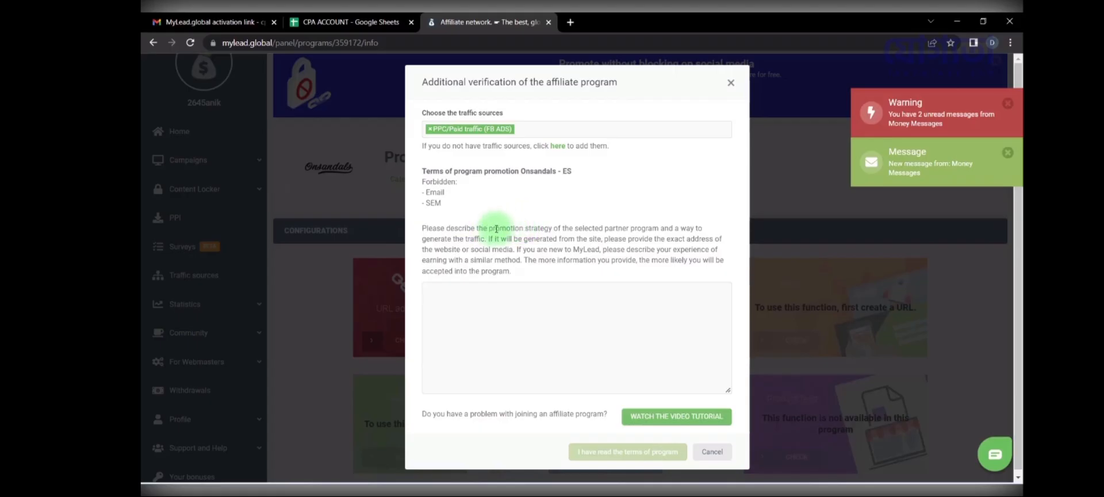
pyautogui.moveTo(489, 228); pyautogui.dragTo(525, 229)
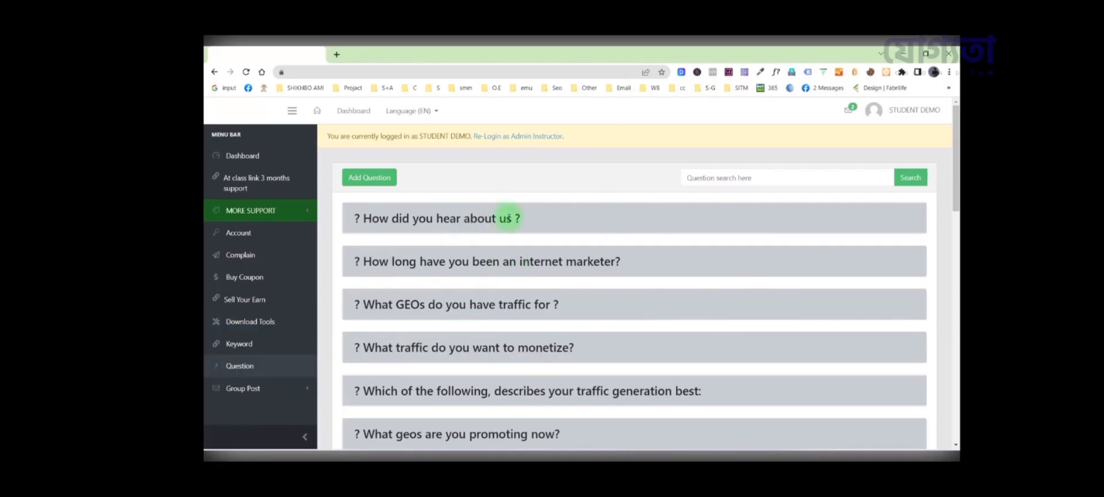
# Step: Search the support portal for 'promotion' and select the sample promotional-methods answer text
pyautogui.click(769, 176)
pyautogui.write('promotion')
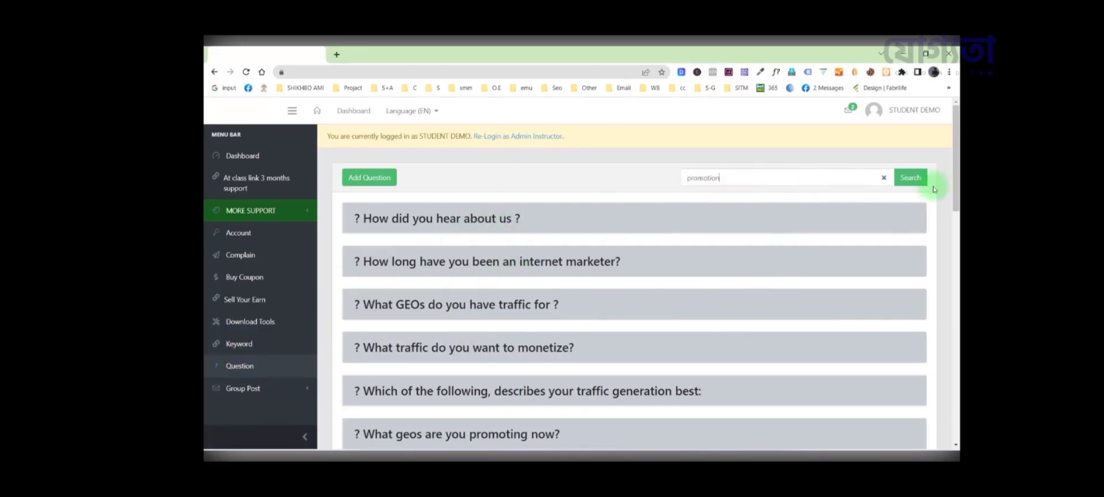
pyautogui.click(925, 180)
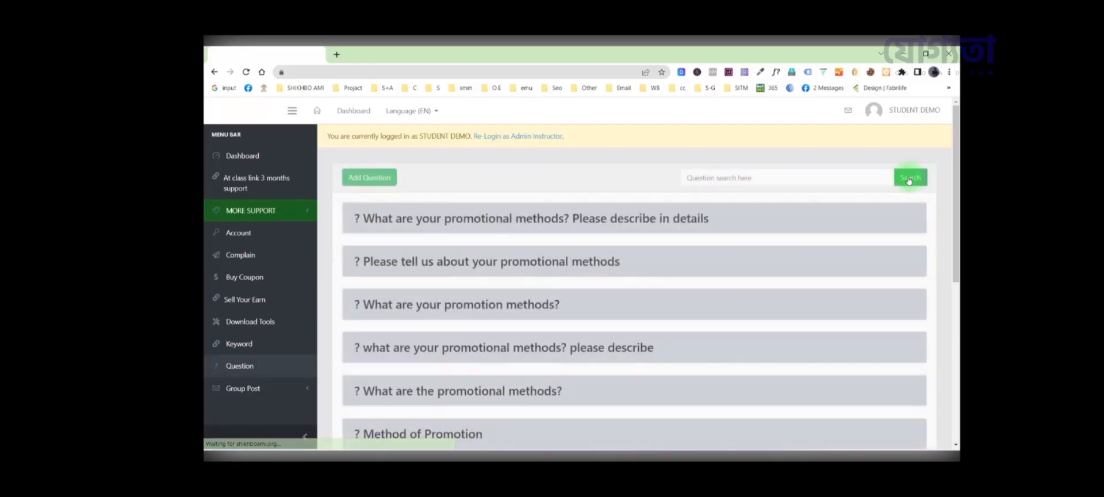
pyautogui.scroll(-1, 483, 231)
pyautogui.click(496, 205)
pyautogui.click(499, 168)
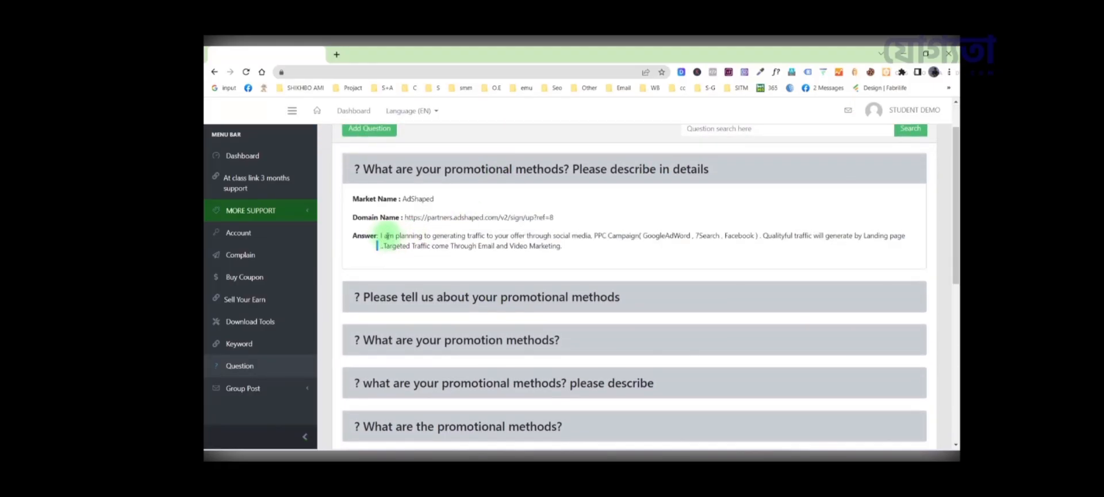
pyautogui.moveTo(381, 236); pyautogui.dragTo(571, 253)
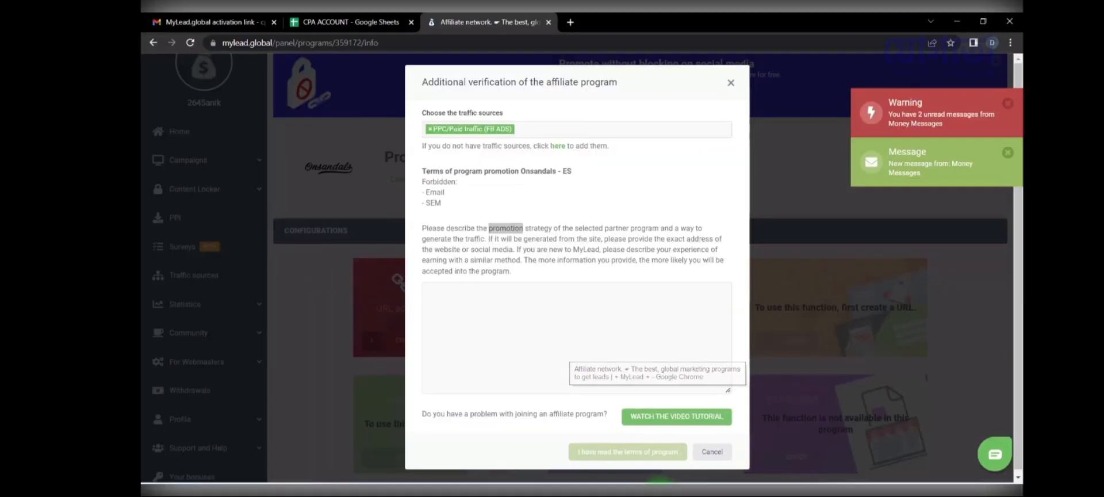
# Step: Paste the promotional-methods answer into the description and submit the Onsandals join request
pyautogui.click(547, 345)
pyautogui.write('I am planning to generating traffic to your offer through social media. PPC Campaign( GoogleAdWord , 7Search , Facebook ) . Qualityful traffic will generate by Landing page .Targeted Traffic come Through Email and Video Marketing.')
pyautogui.click(602, 452)
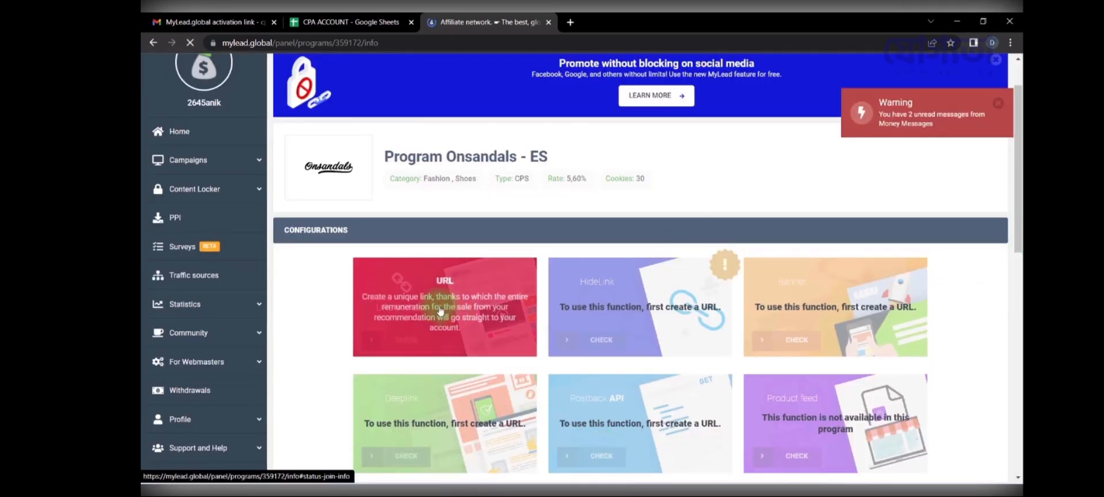
# Step: Check the application is awaiting Support approval, then reopen the List of Campaigns
pyautogui.click(440, 311)
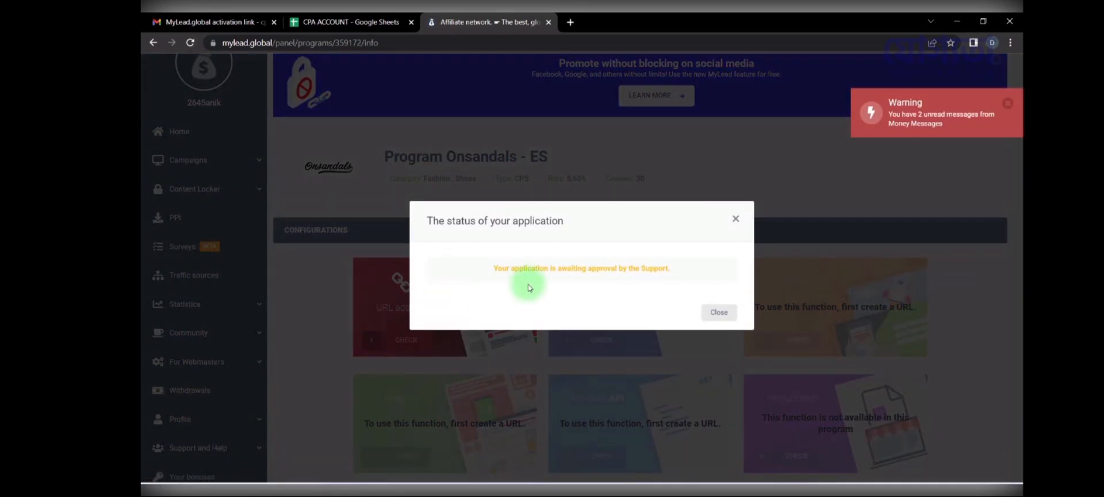
pyautogui.tripleClick(522, 269)
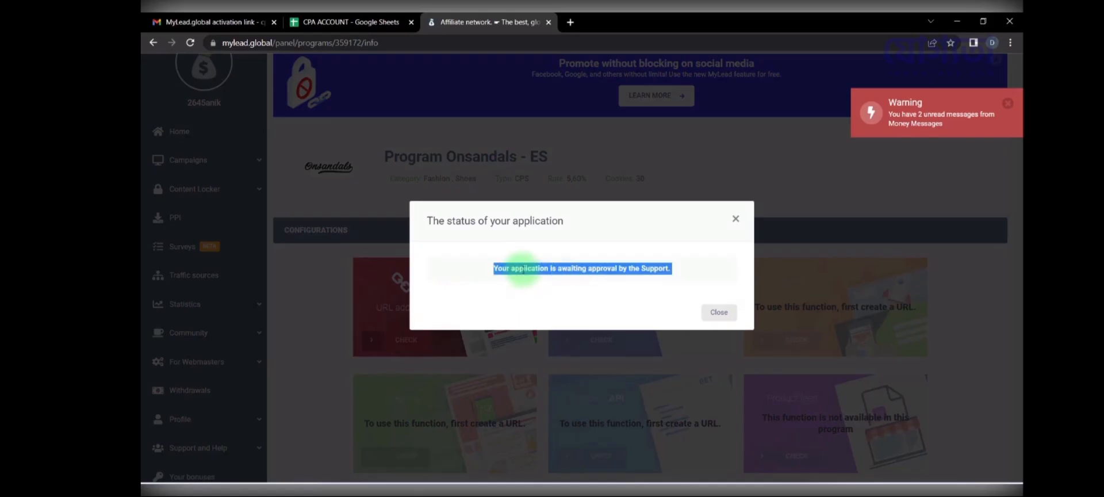
pyautogui.click(735, 221)
pyautogui.click(193, 172)
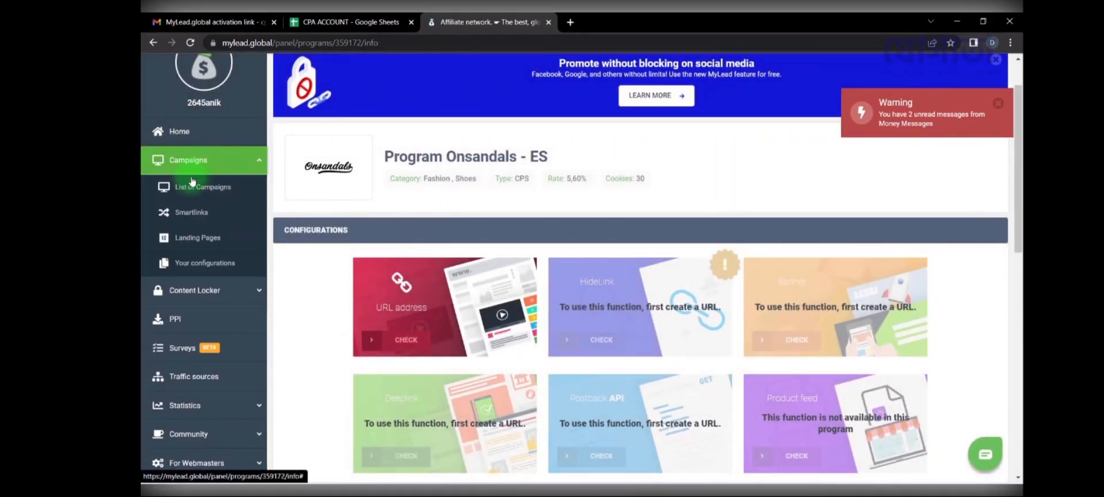
pyautogui.click(193, 184)
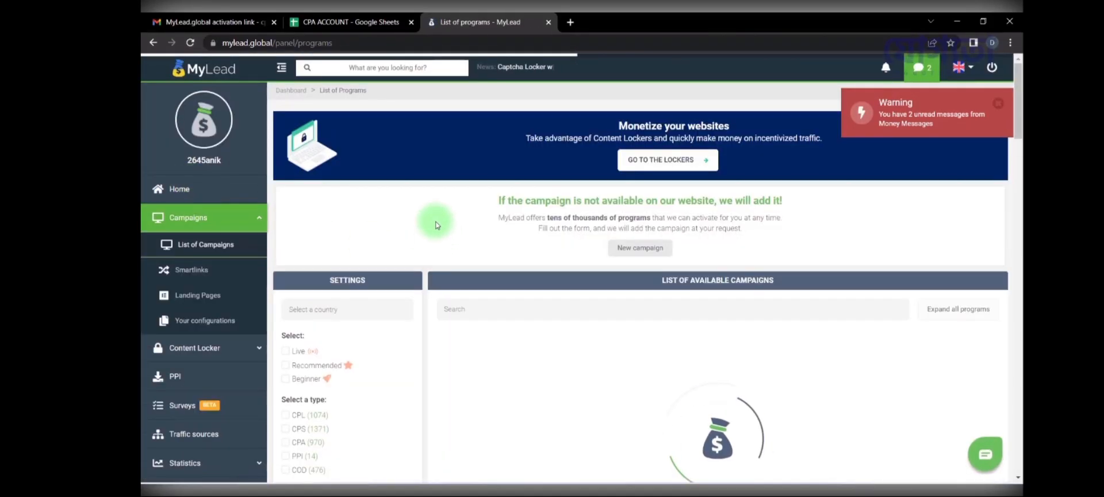
# Step: Filter to CPS campaigns, open Personaliza Tu Funda - ES, and pick the FB ADS traffic source
pyautogui.scroll(-1, 291, 451)
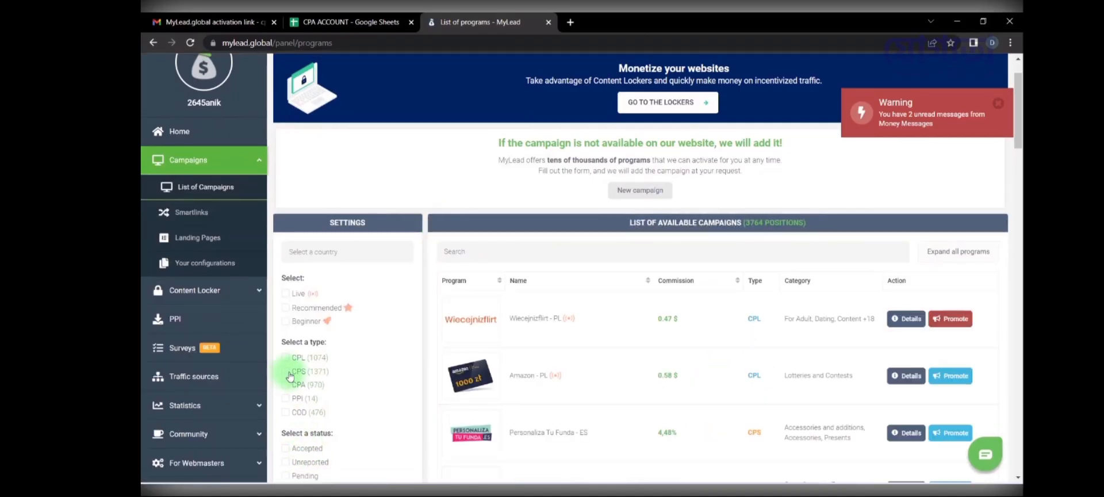
pyautogui.click(286, 371)
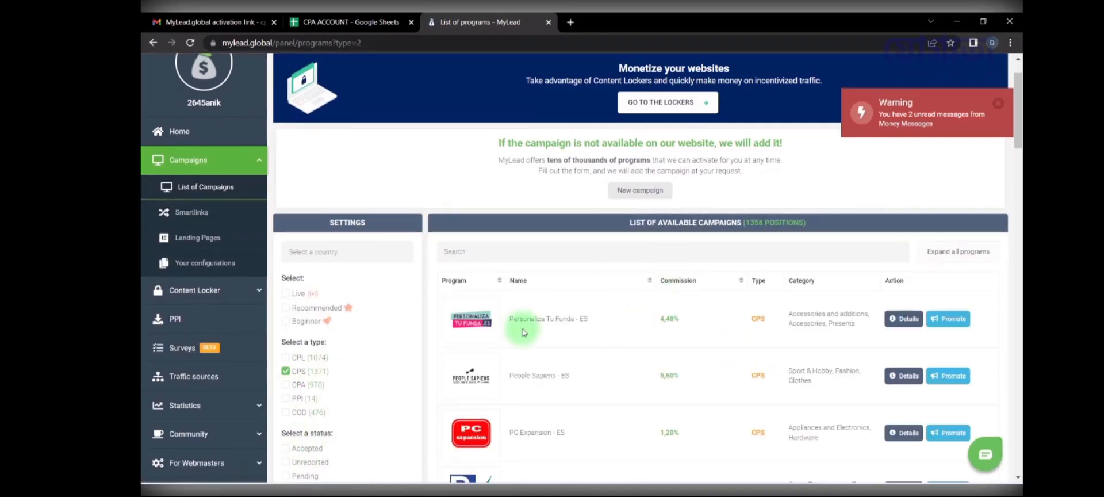
pyautogui.click(539, 319)
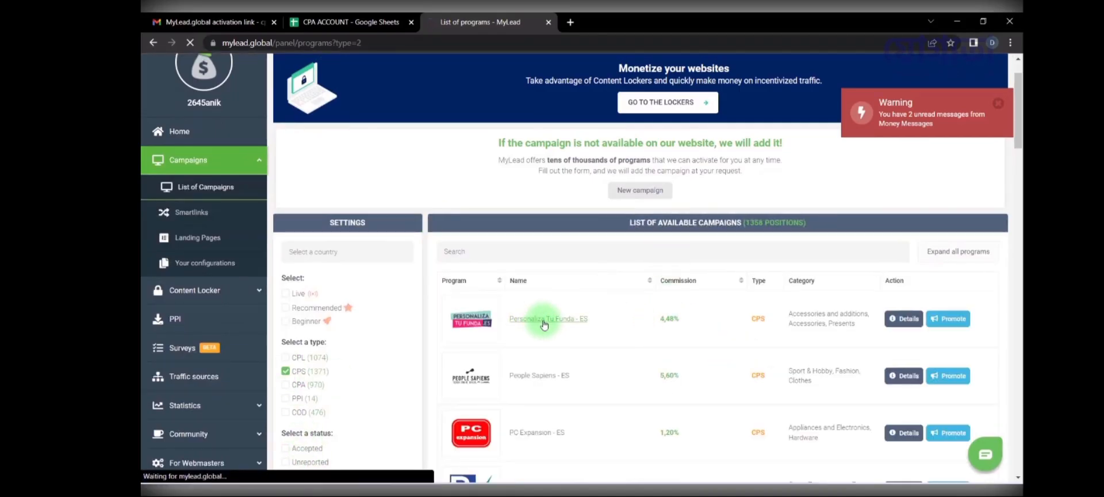
pyautogui.click(448, 356)
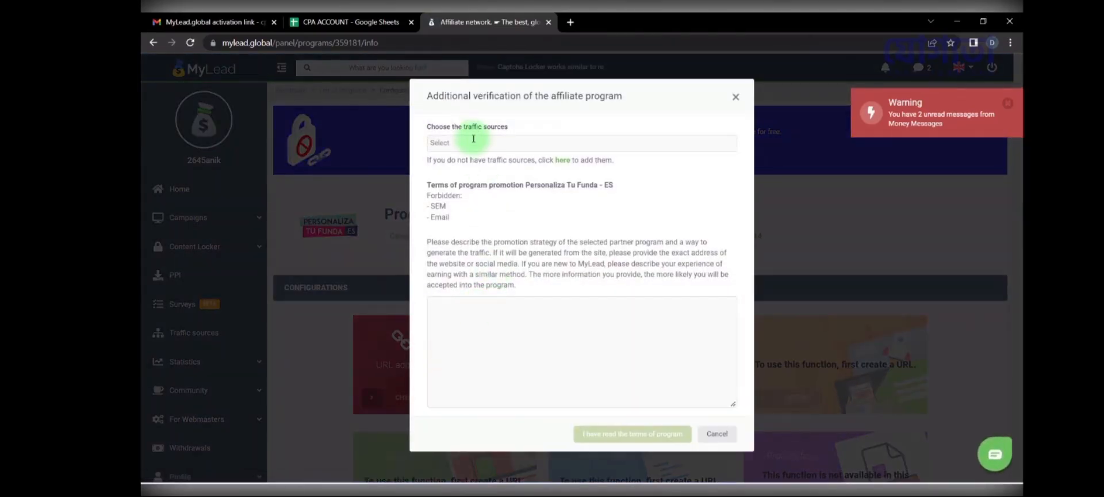
pyautogui.click(468, 143)
pyautogui.click(474, 164)
pyautogui.click(461, 315)
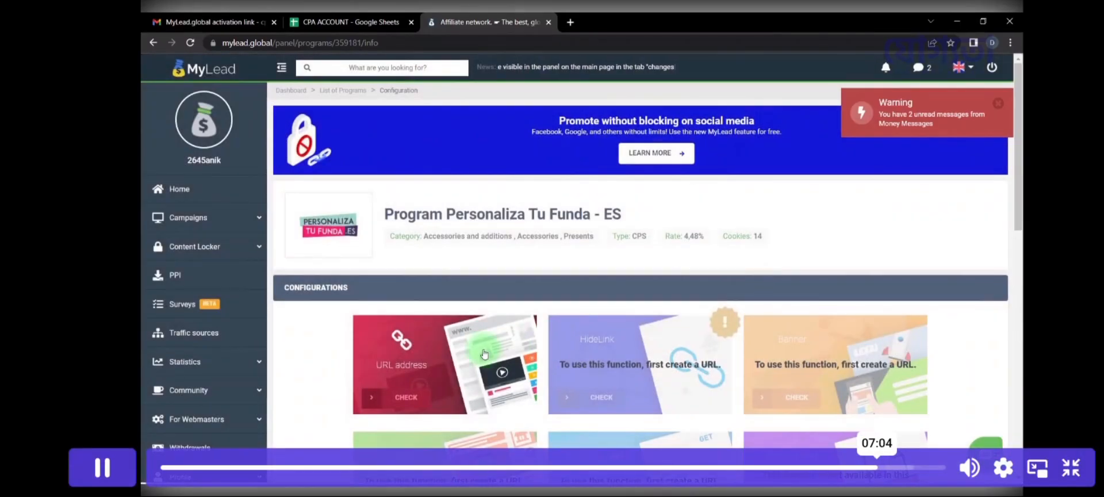
# Step: Try 2x and 1.25x playback speeds, then settle on 1.5x for the MyLead lesson
pyautogui.click(1004, 467)
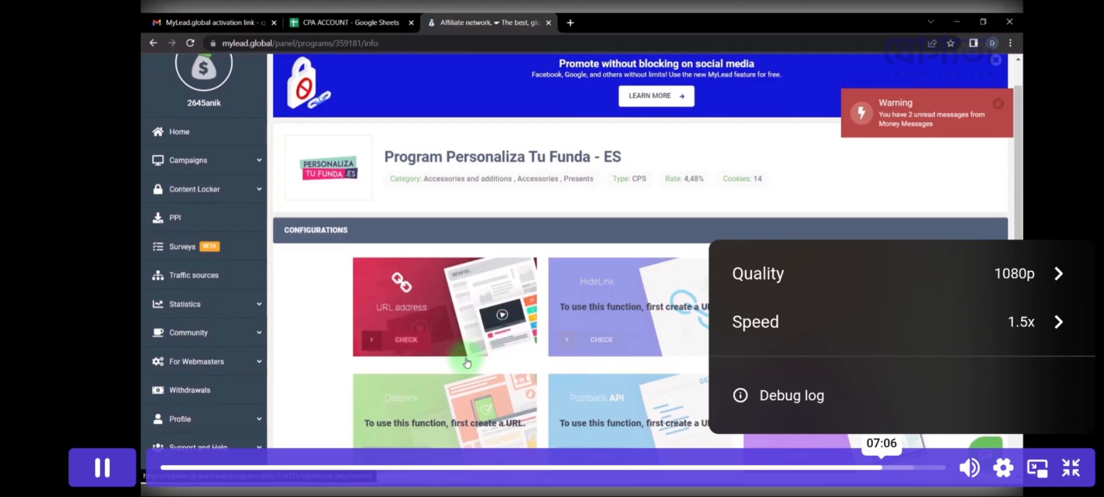
pyautogui.click(759, 321)
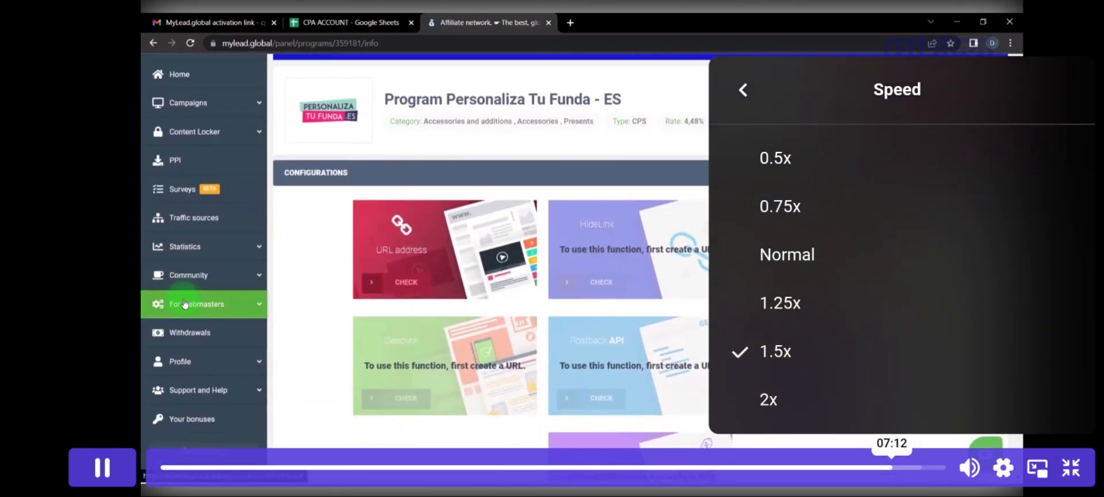
pyautogui.click(768, 399)
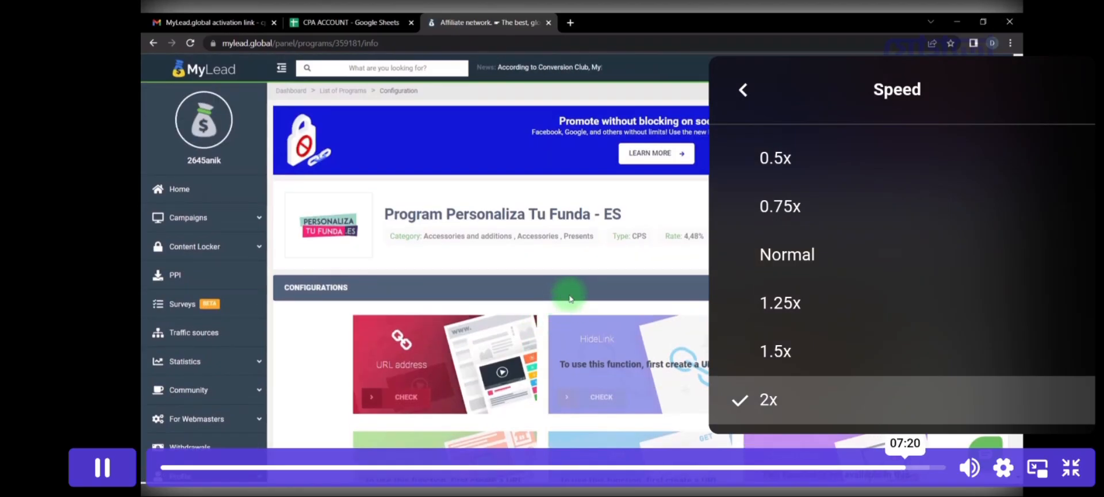
pyautogui.click(776, 351)
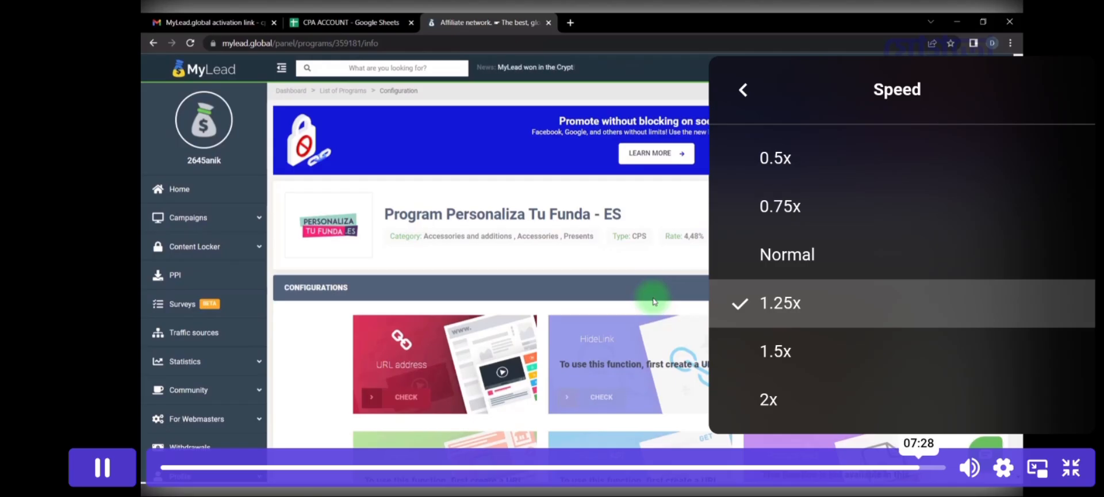
pyautogui.click(776, 351)
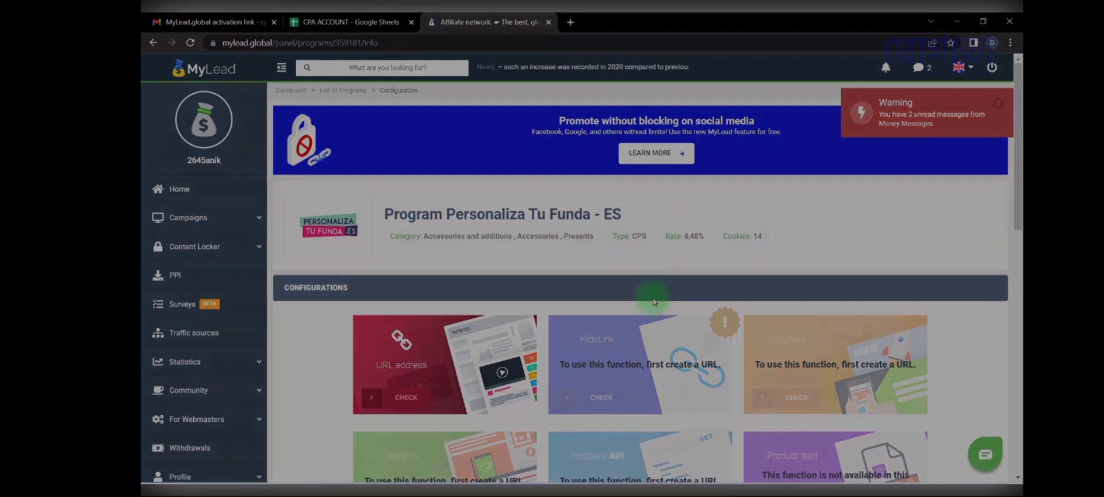
# Step: Scroll the lesson list and start the CPA ACCOUNT CREATE 3 video
pyautogui.scroll(-5, 581, 346)
pyautogui.scroll(-3, 581, 345)
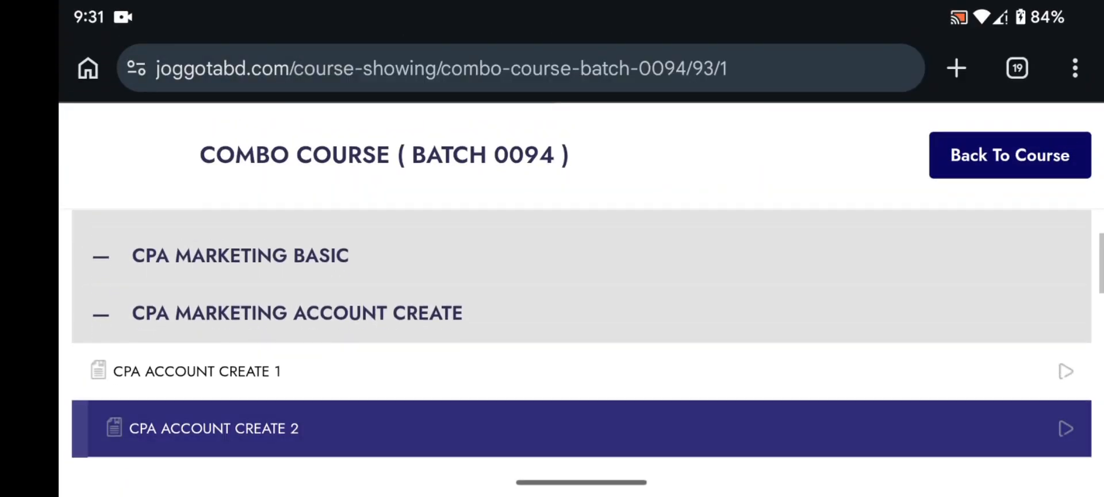
pyautogui.click(581, 362)
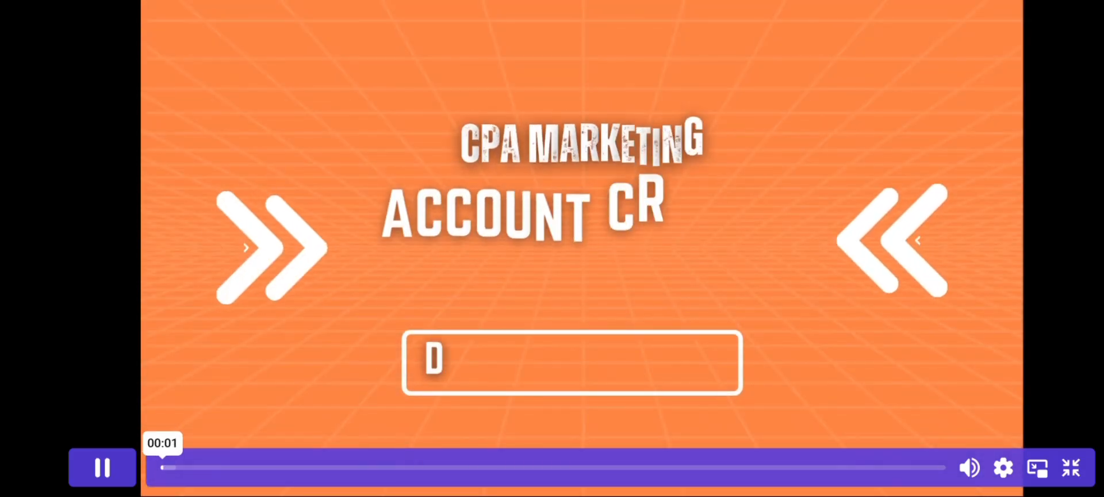
# Step: Play the Market Health lesson at 1.5x, then follow AffPaying's Join Now to Market Health signup
pyautogui.click(1003, 467)
pyautogui.click(756, 321)
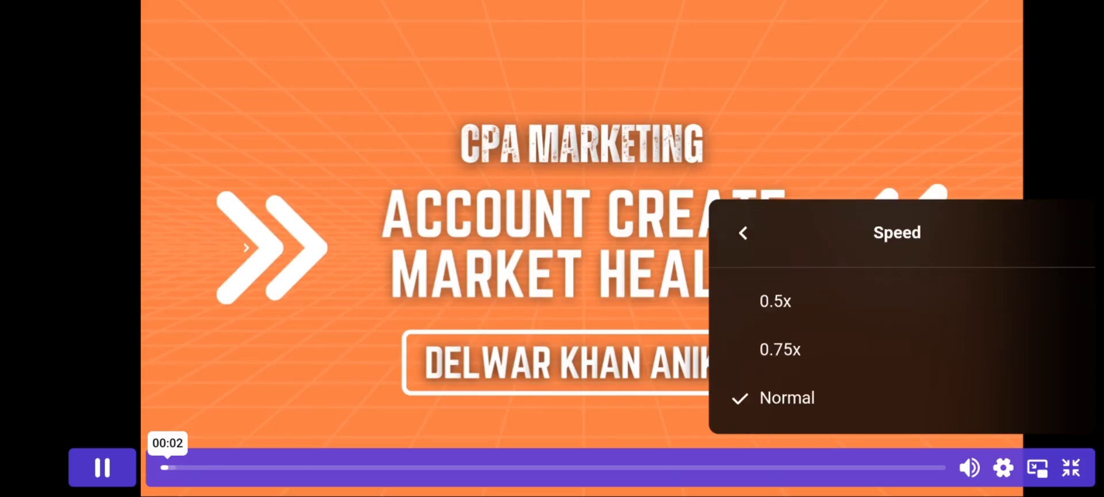
pyautogui.click(776, 351)
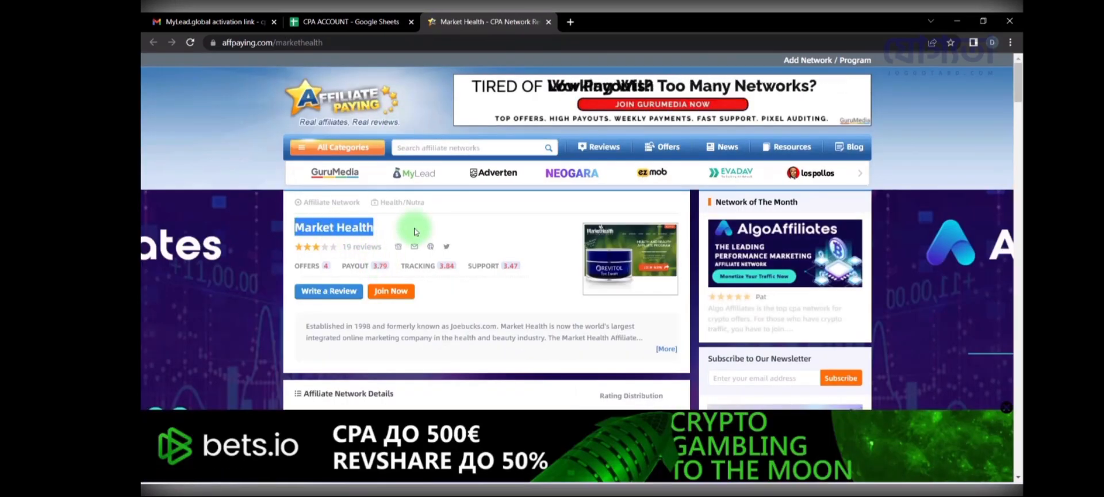
pyautogui.click(409, 293)
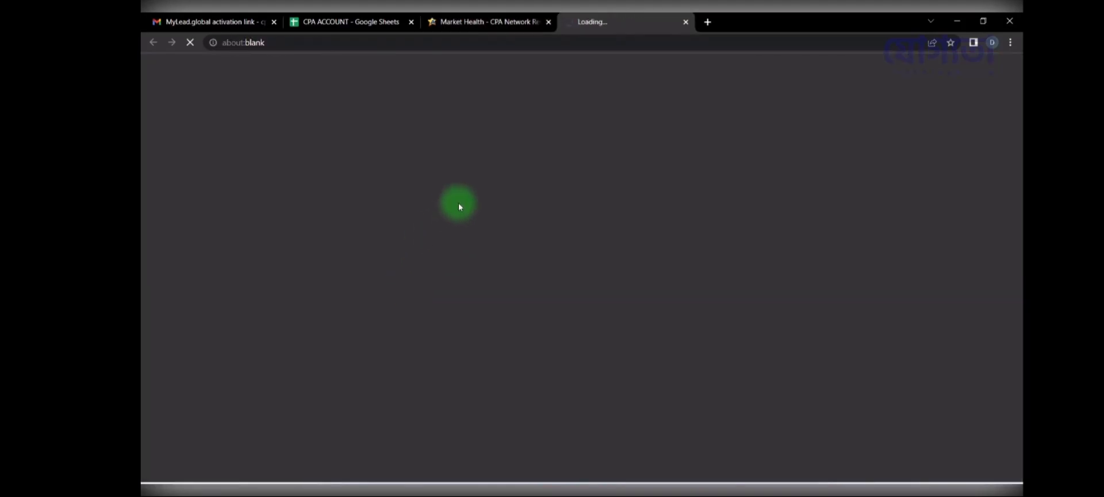
# Step: Close the Market Health review tab and check the saved account details in the CPA ACCOUNT sheet
pyautogui.click(518, 21)
pyautogui.click(604, 17)
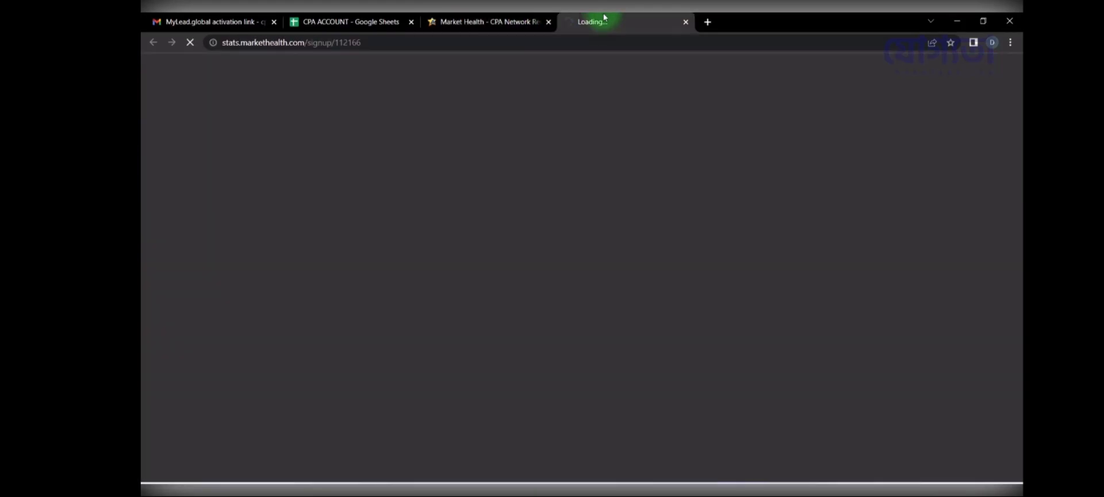
pyautogui.click(548, 22)
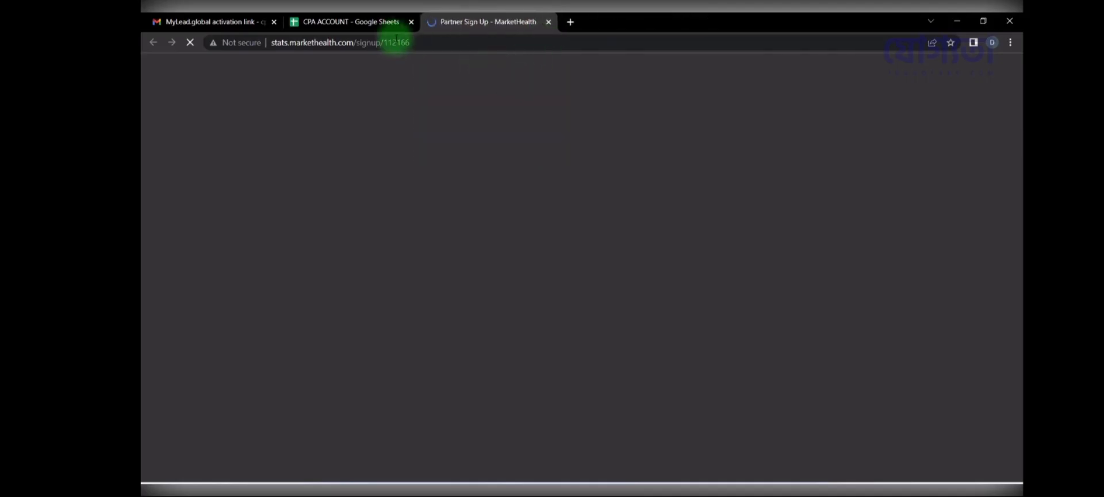
pyautogui.click(368, 22)
pyautogui.click(230, 471)
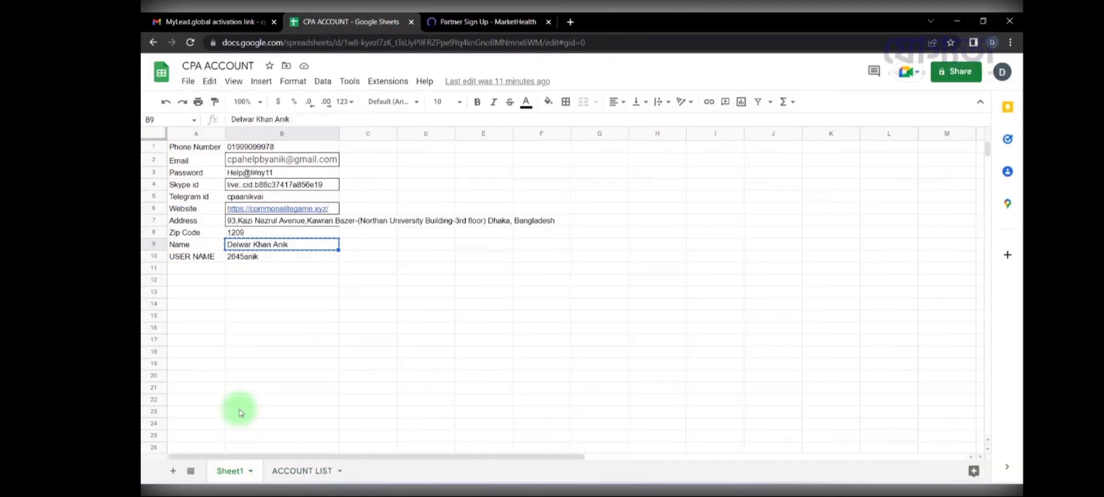
pyautogui.click(292, 269)
pyautogui.moveTo(194, 146); pyautogui.dragTo(251, 210)
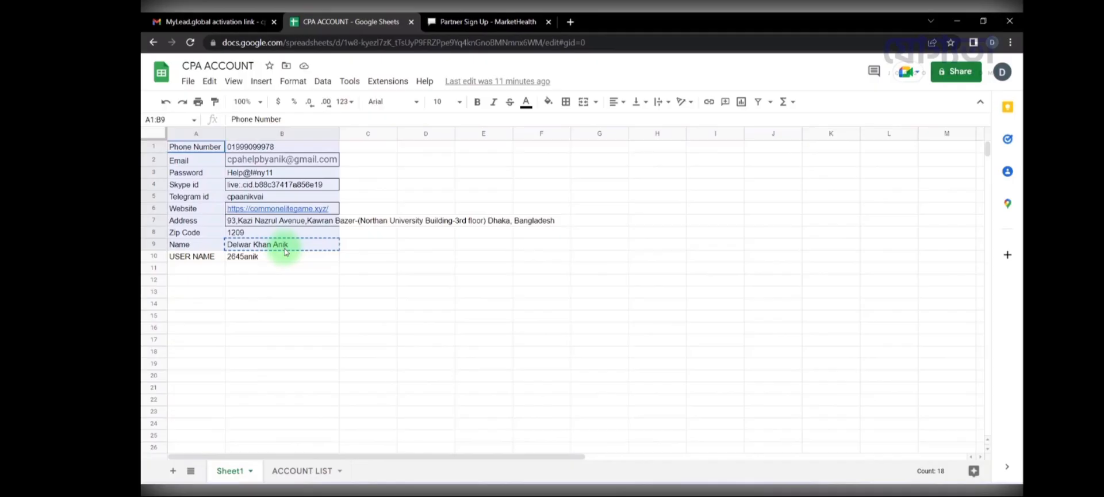
pyautogui.click(599, 257)
pyautogui.click(488, 22)
pyautogui.scroll(-3, 451, 183)
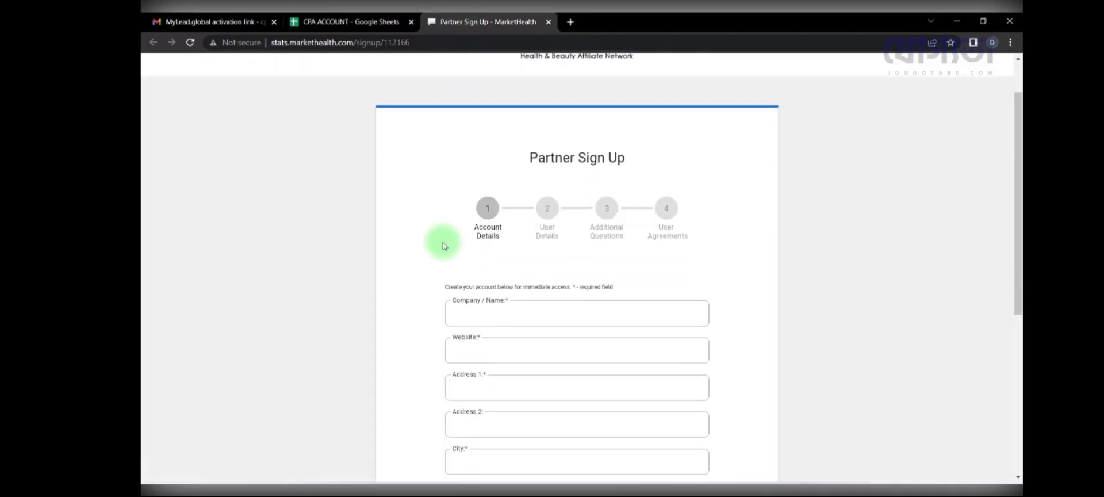
# Step: Copy the saved name from cell B9 into the Company / Name field
pyautogui.click(322, 21)
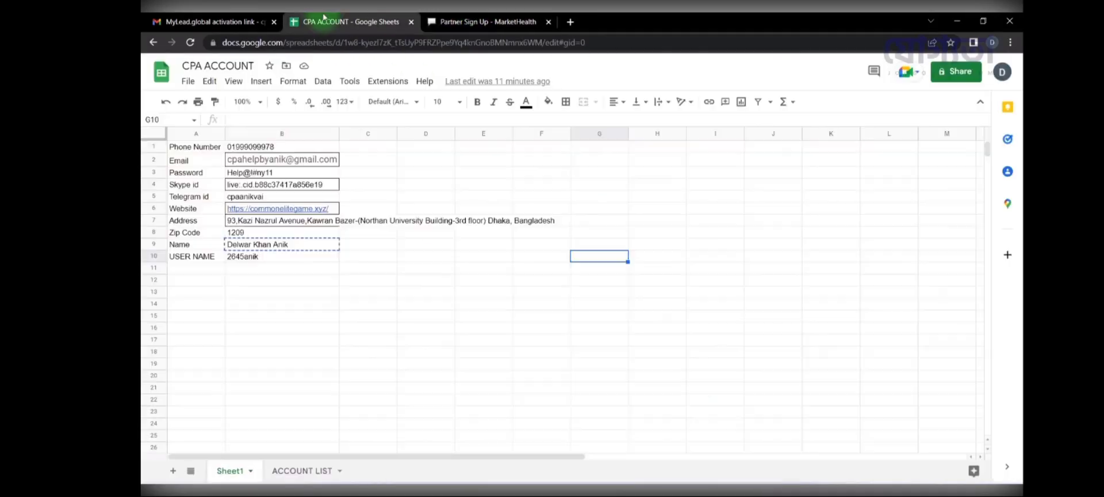
pyautogui.click(253, 244)
pyautogui.hotkey('ctrl', 'c')
pyautogui.click(440, 14)
pyautogui.click(490, 191)
pyautogui.hotkey('ctrl', 'v')
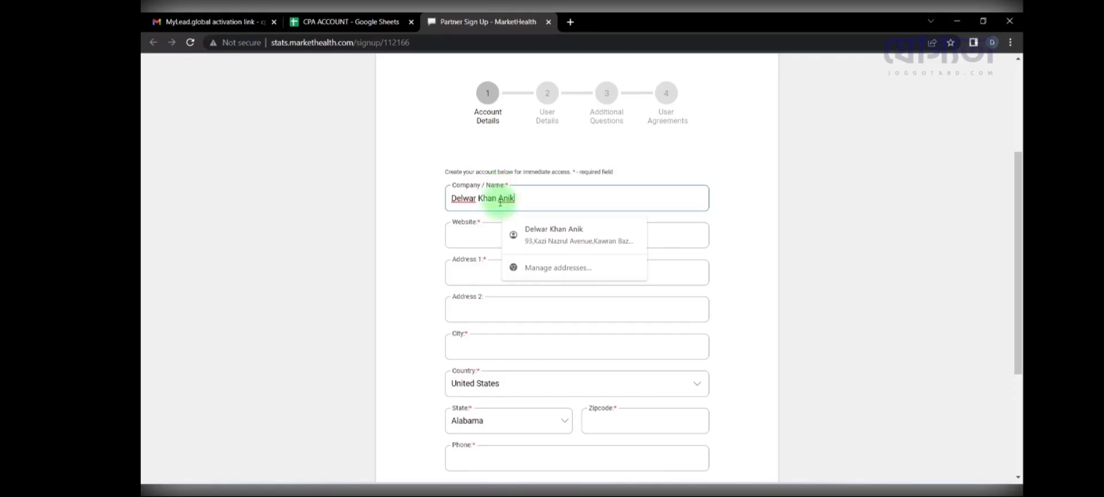
pyautogui.click(369, 215)
# Step: Copy the saved website (B6) and address (B7) into the Website and Address 1 fields
pyautogui.click(345, 14)
pyautogui.click(325, 211)
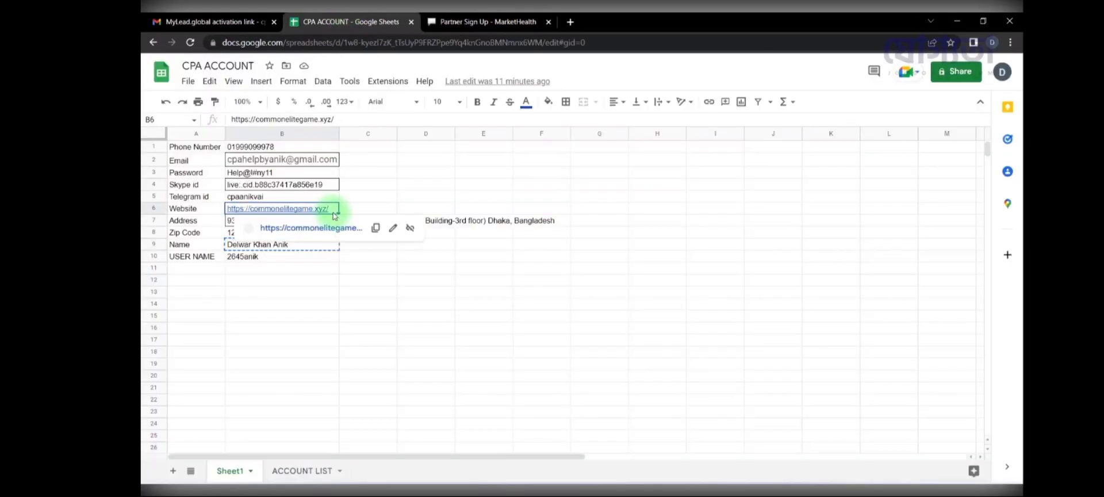
pyautogui.hotkey('ctrl', 'c')
pyautogui.click(487, 21)
pyautogui.click(486, 242)
pyautogui.hotkey('ctrl', 'v')
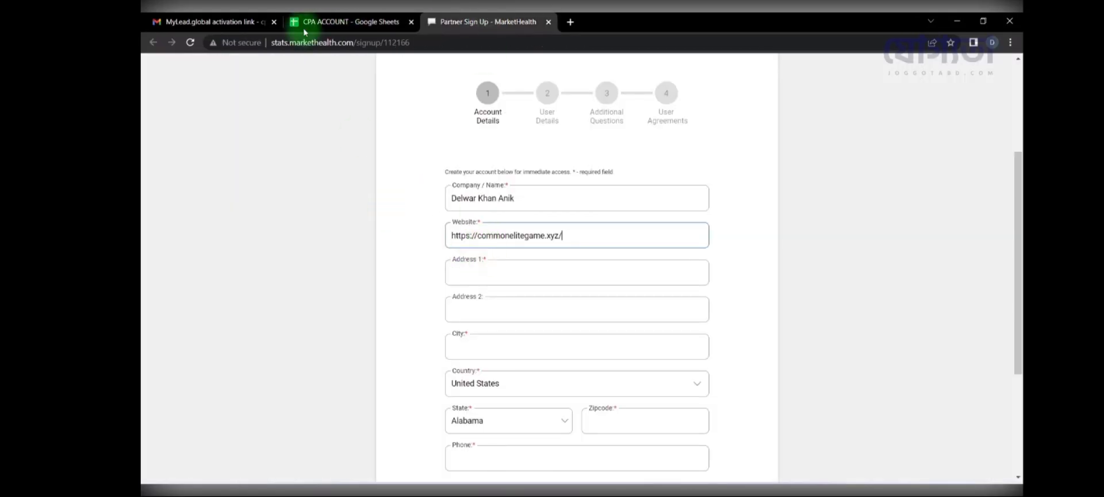
pyautogui.click(296, 22)
pyautogui.click(311, 225)
pyautogui.hotkey('ctrl', 'c')
pyautogui.click(488, 21)
pyautogui.click(525, 268)
pyautogui.hotkey('ctrl', 'v')
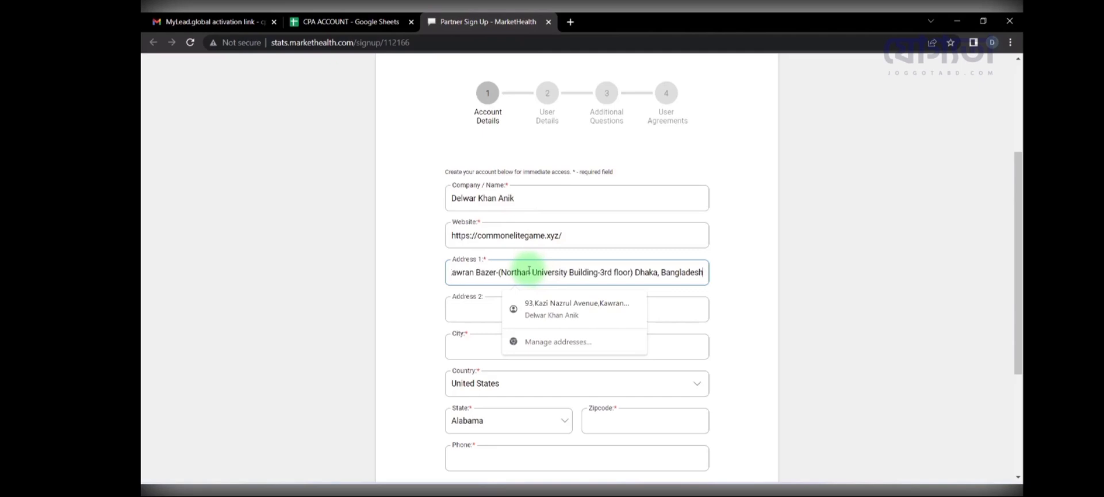
# Step: Autofill city Dhaka, Bangladesh, zip 1209 and phone, then continue to User Details
pyautogui.click(470, 345)
pyautogui.click(525, 382)
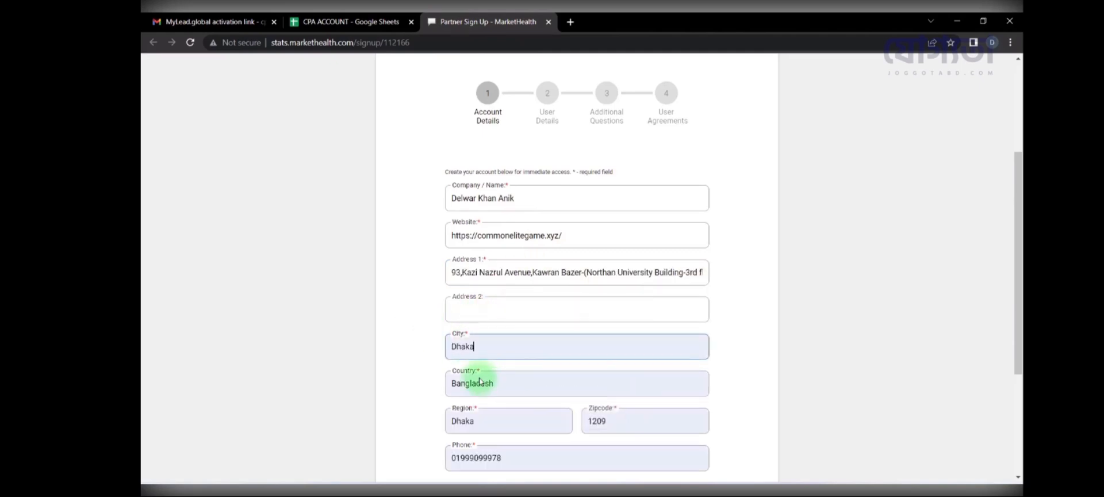
pyautogui.scroll(-2, 460, 334)
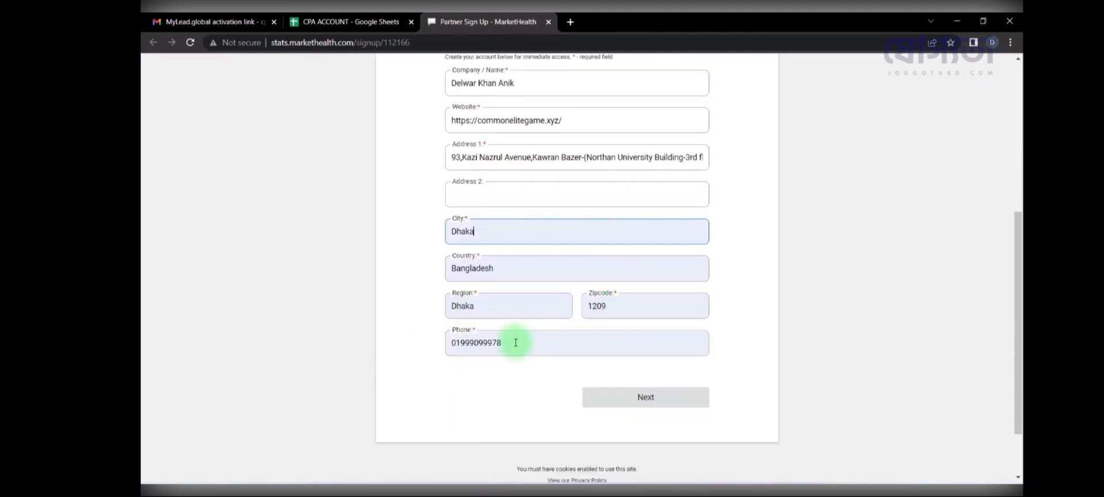
pyautogui.scroll(1, 516, 343)
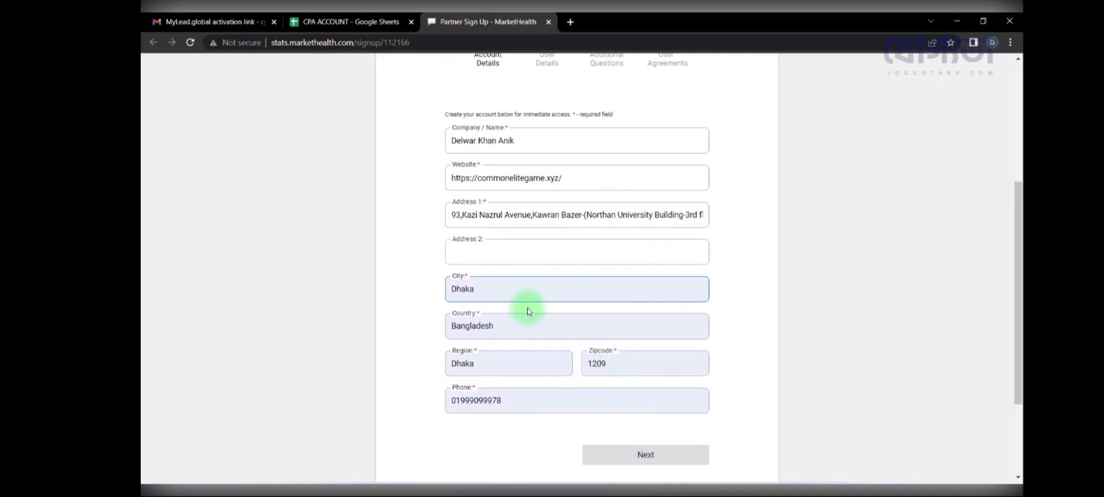
pyautogui.scroll(-1, 627, 415)
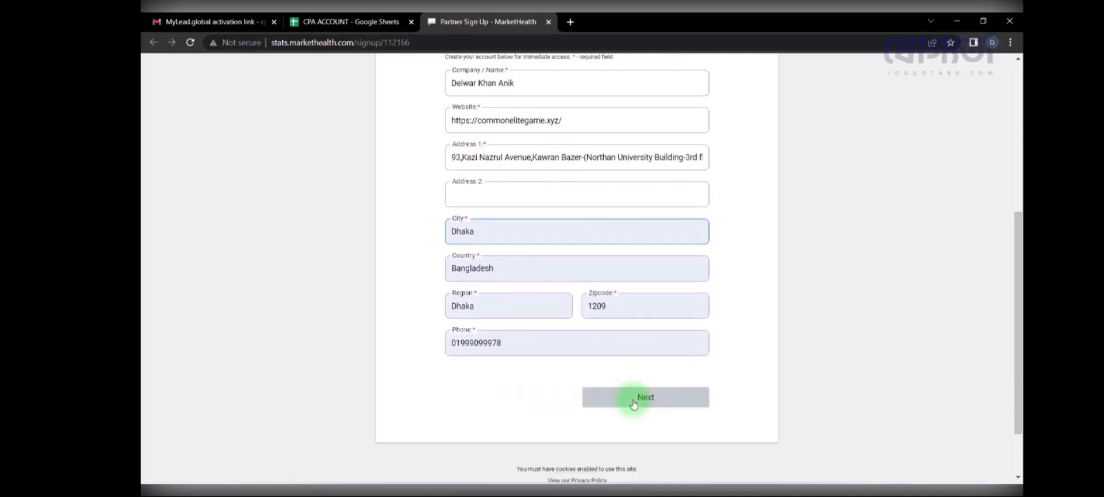
pyautogui.click(636, 398)
# Step: Paste the saved name into First Name and move the surname into Last Name
pyautogui.click(540, 292)
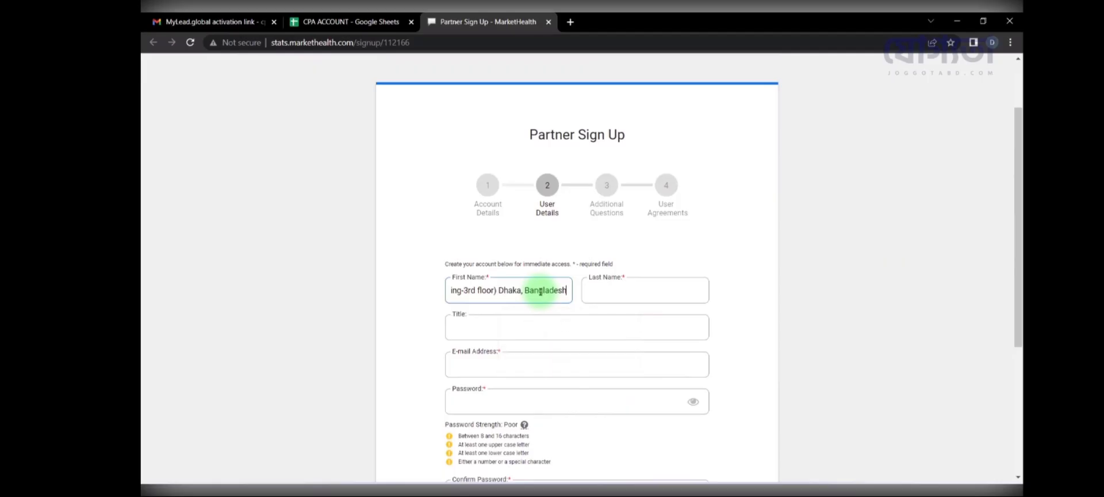
pyautogui.click(329, 16)
pyautogui.click(282, 248)
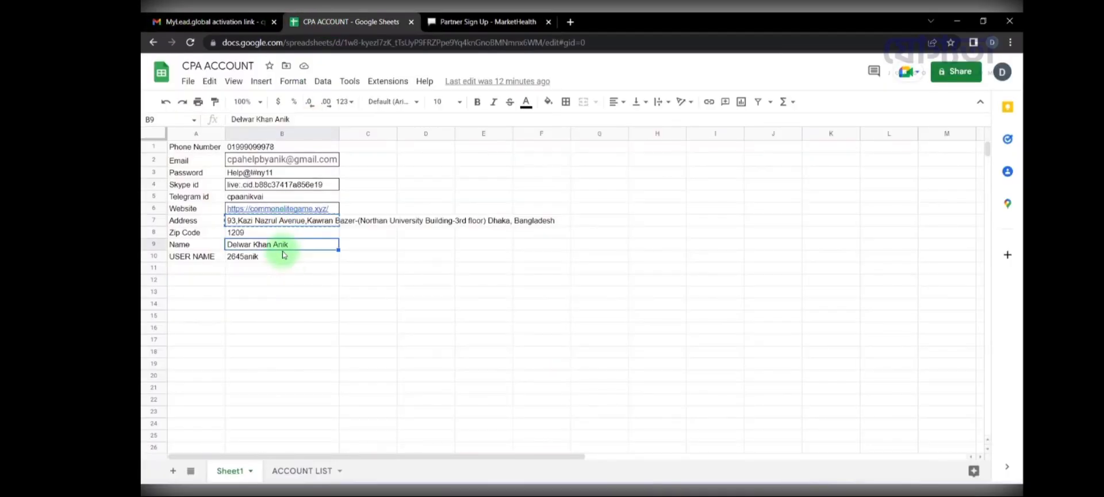
pyautogui.hotkey('ctrl', 'c')
pyautogui.click(487, 22)
pyautogui.hotkey('ctrl', 'v')
pyautogui.doubleClick(506, 290)
pyautogui.hotkey('ctrl', 'x')
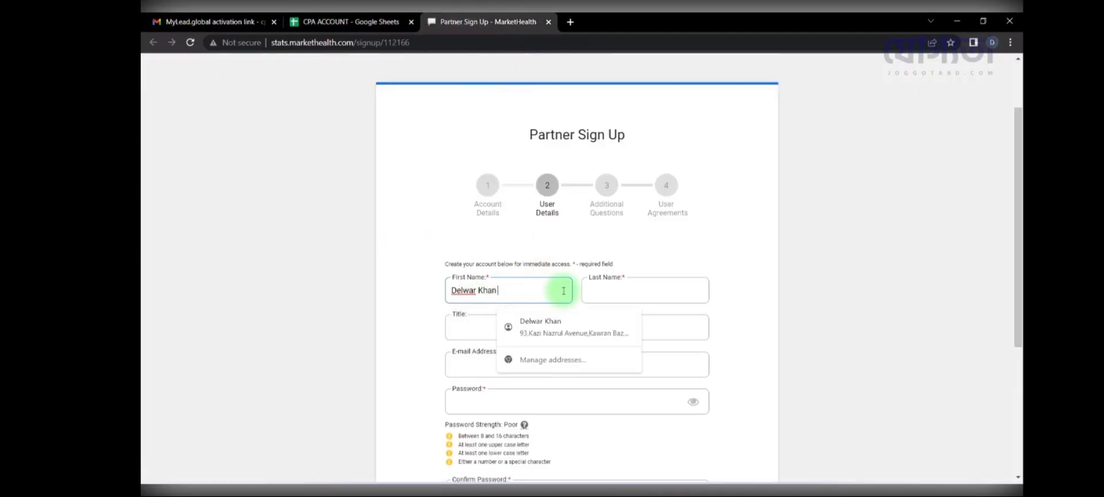
pyautogui.click(616, 290)
pyautogui.hotkey('ctrl', 'v')
pyautogui.click(505, 324)
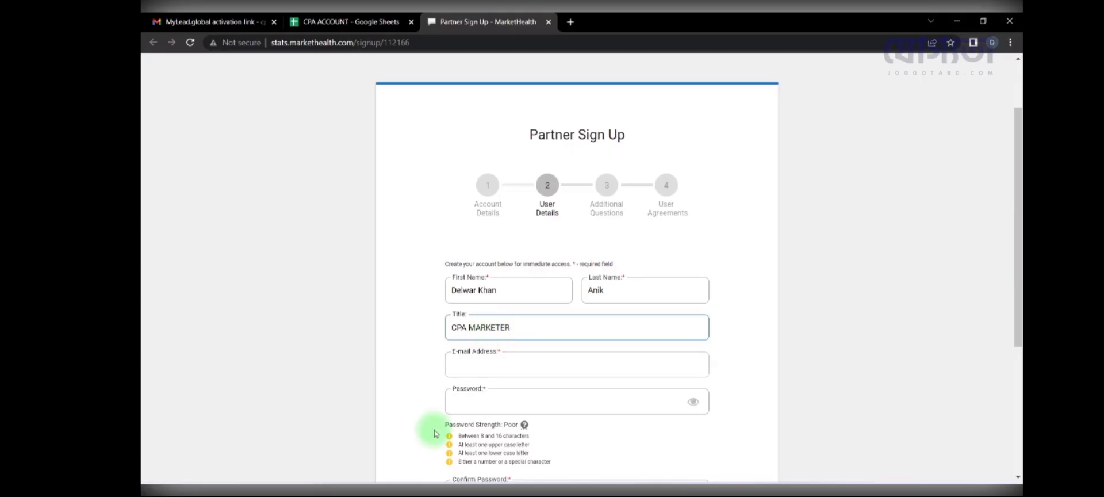
# Step: Copy the saved e-mail address from the CPA ACCOUNT sheet into the E-mail field
pyautogui.click(345, 22)
pyautogui.click(294, 164)
pyautogui.hotkey('ctrl', 'c')
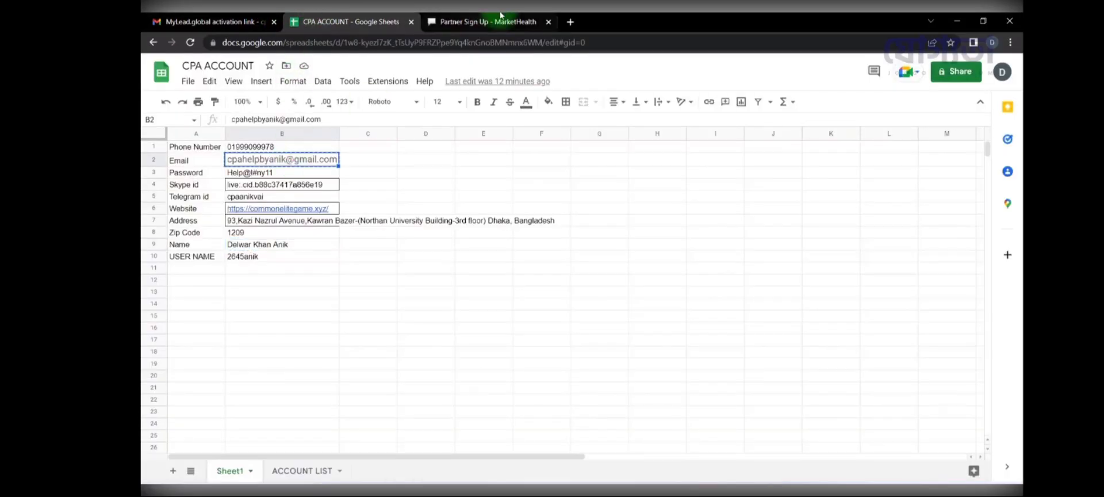
pyautogui.click(500, 22)
pyautogui.click(528, 368)
pyautogui.hotkey('ctrl', 'v')
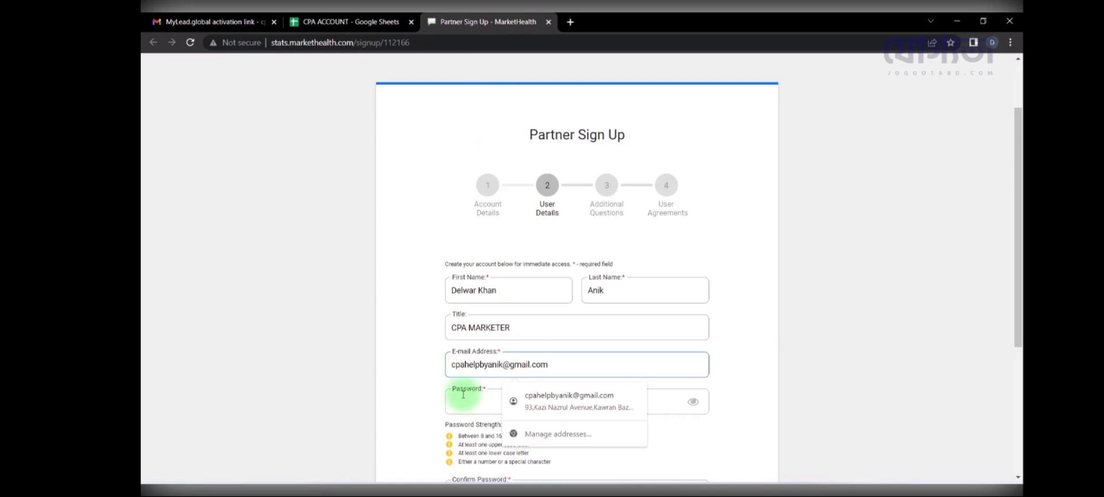
# Step: Paste the saved password into Password and Confirm Password, then continue to Additional Questions
pyautogui.click(345, 22)
pyautogui.click(312, 175)
pyautogui.hotkey('ctrl', 'c')
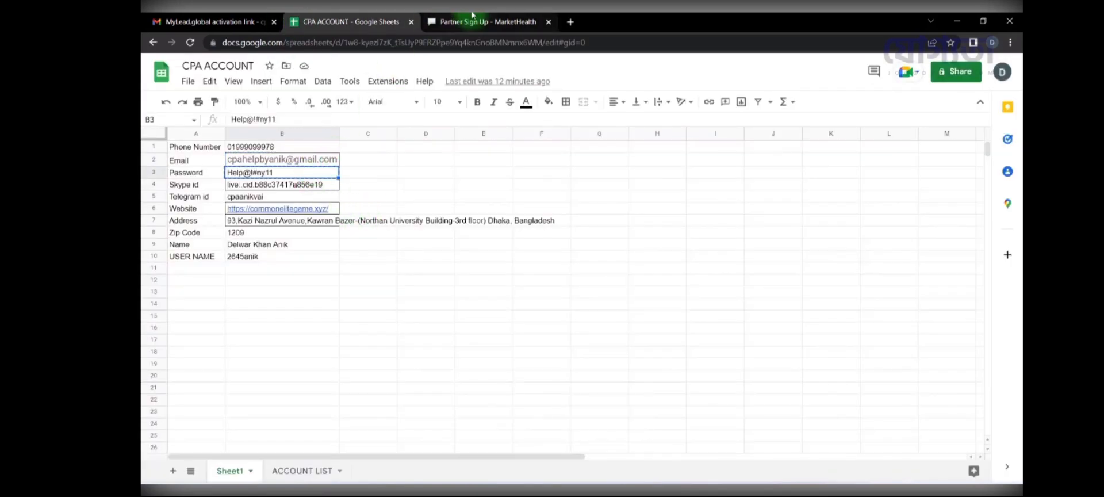
pyautogui.click(489, 22)
pyautogui.click(505, 409)
pyautogui.hotkey('ctrl', 'v')
pyautogui.scroll(-1, 425, 374)
pyautogui.scroll(-1, 412, 368)
pyautogui.click(483, 376)
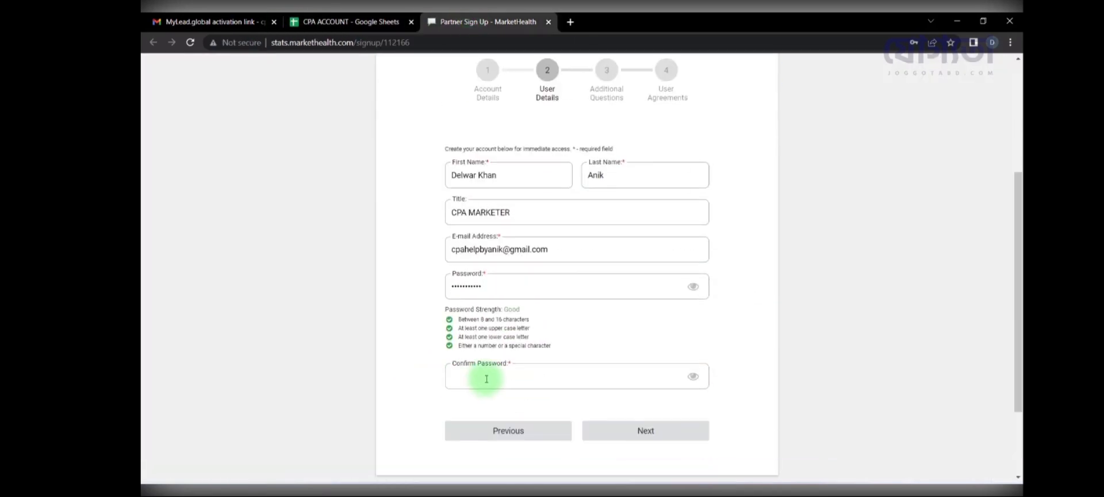
pyautogui.hotkey('ctrl', 'v')
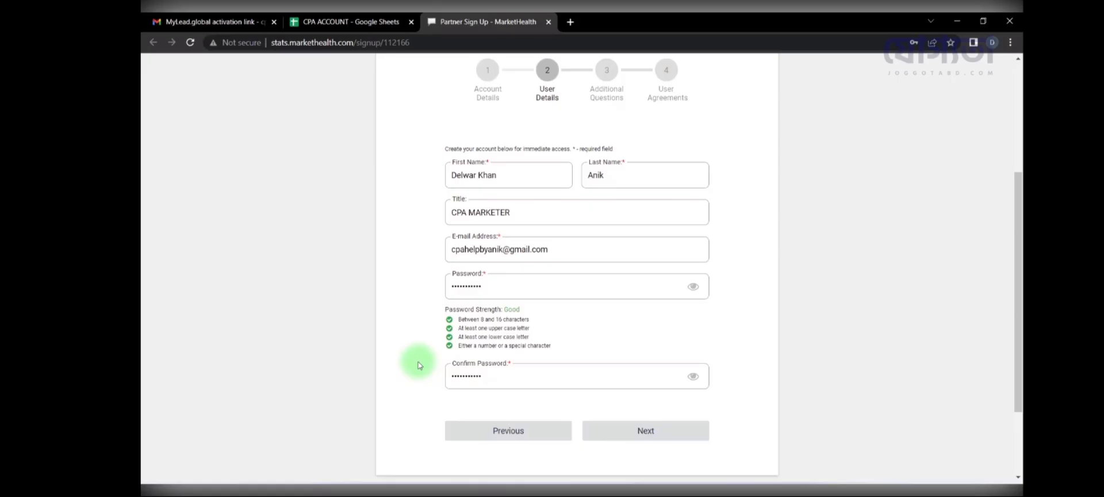
pyautogui.click(625, 431)
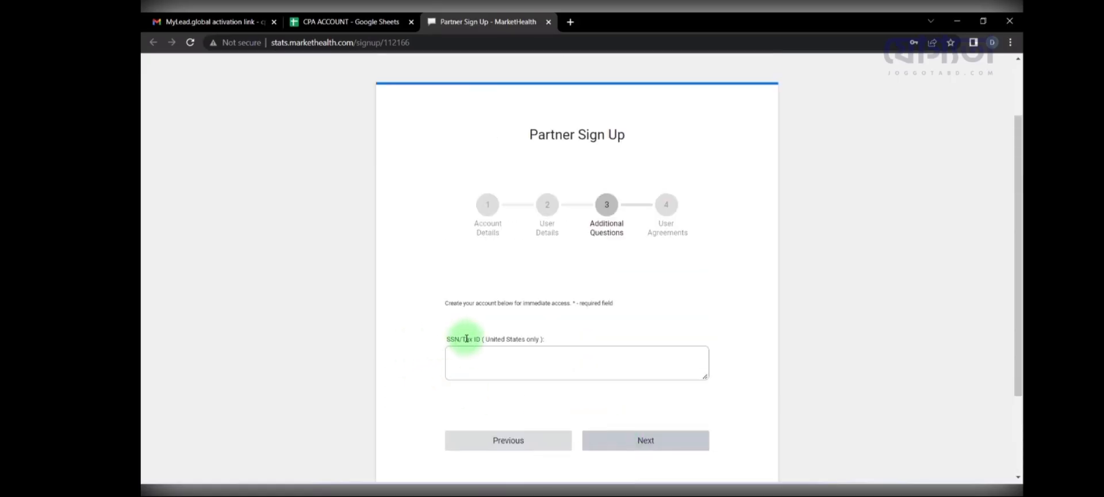
# Step: Leave the tax ID blank, accept the Terms and Conditions and fraud-prevention data sharing, and sign up
pyautogui.moveTo(454, 339); pyautogui.dragTo(562, 325)
pyautogui.click(558, 330)
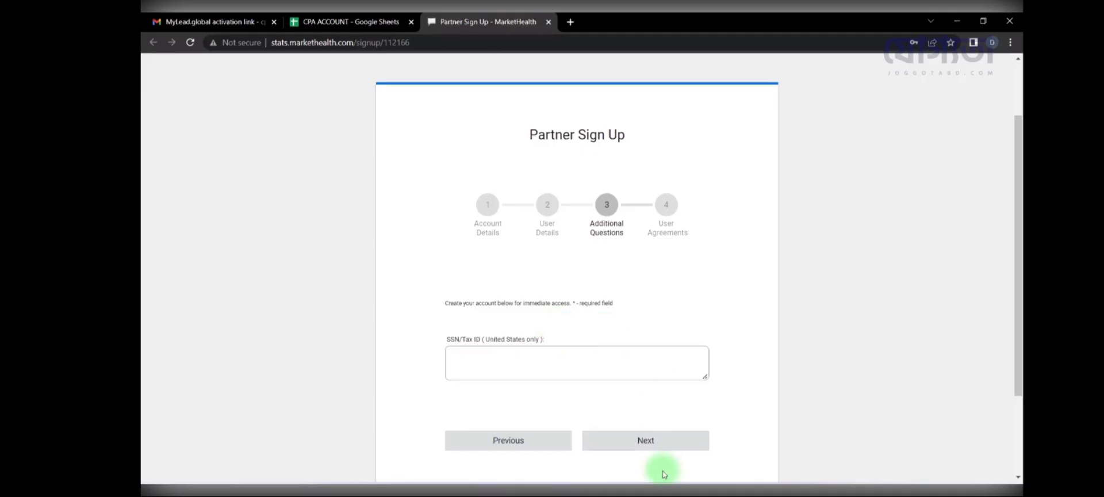
pyautogui.click(656, 441)
pyautogui.click(478, 264)
pyautogui.click(469, 282)
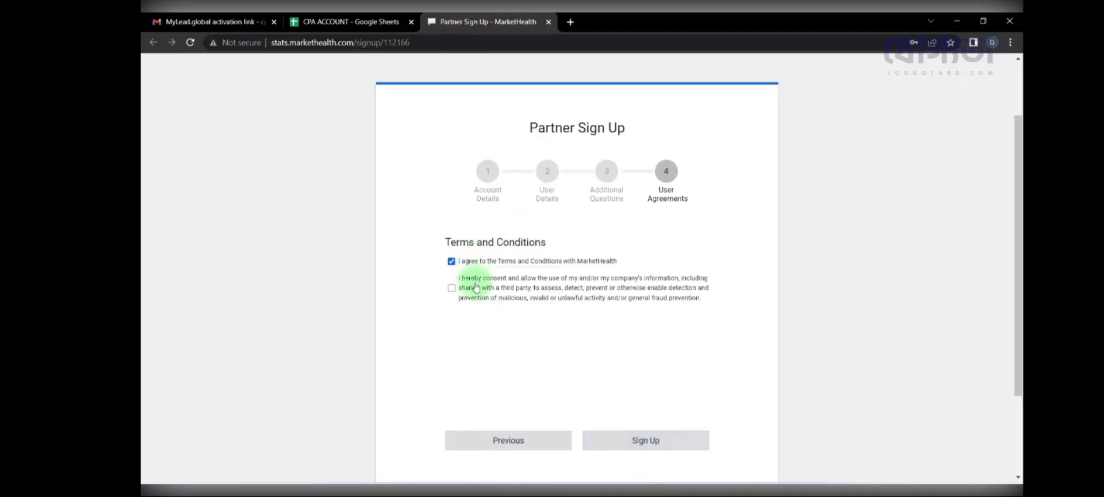
pyautogui.click(656, 449)
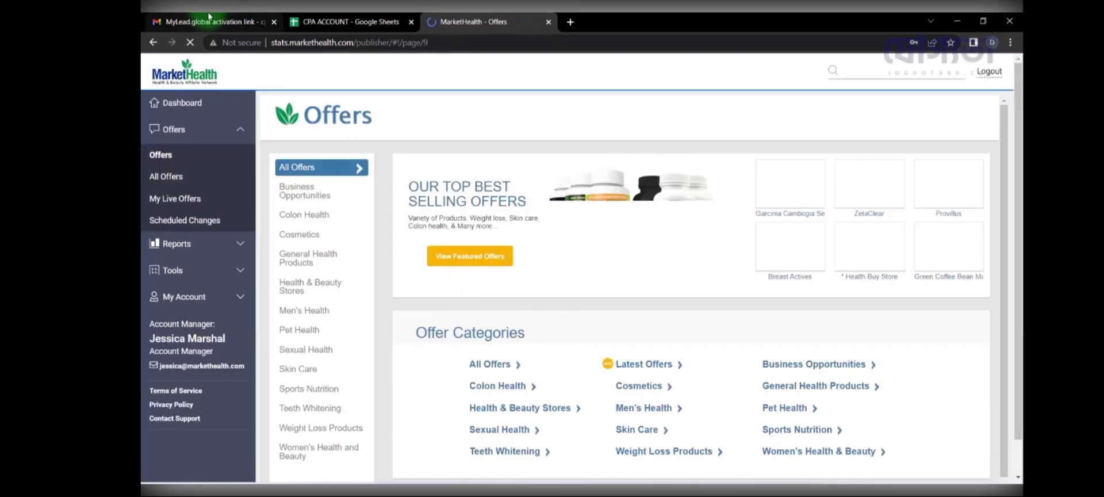
# Step: Confirm the MarketHealth account activation e-mail arrived in the Gmail inbox
pyautogui.click(242, 22)
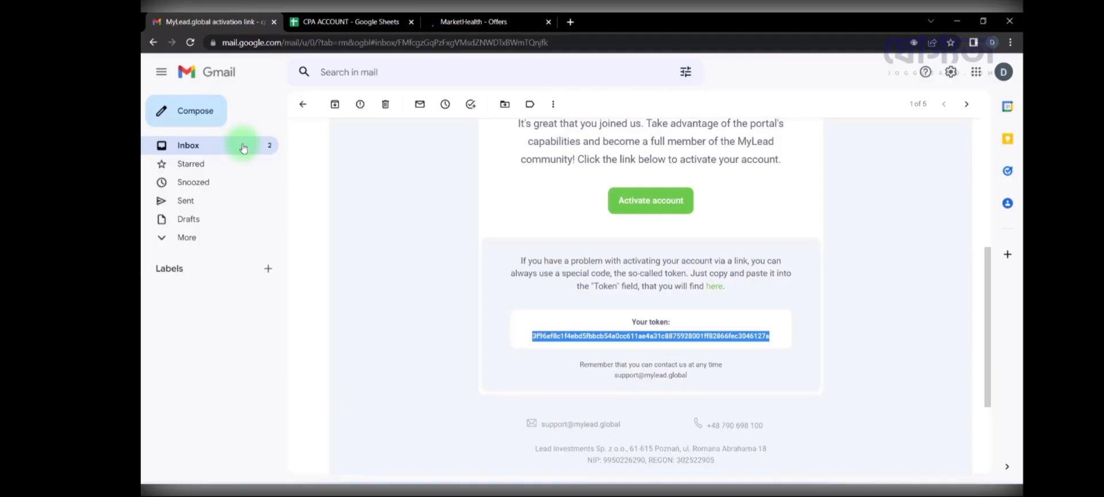
pyautogui.click(243, 148)
pyautogui.click(544, 256)
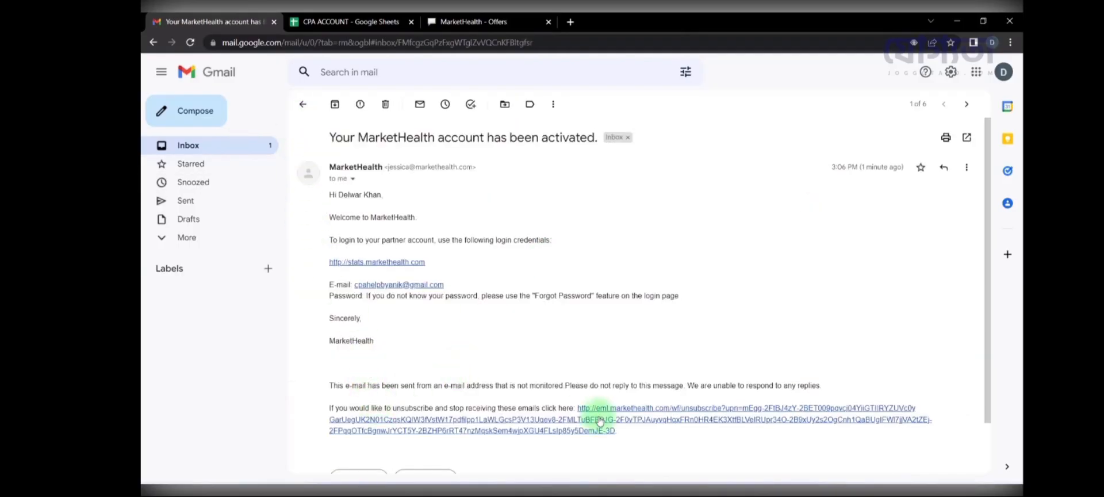
pyautogui.click(302, 105)
# Step: Dismiss the save-password prompt on MarketHealth and show the All Offers list
pyautogui.click(460, 21)
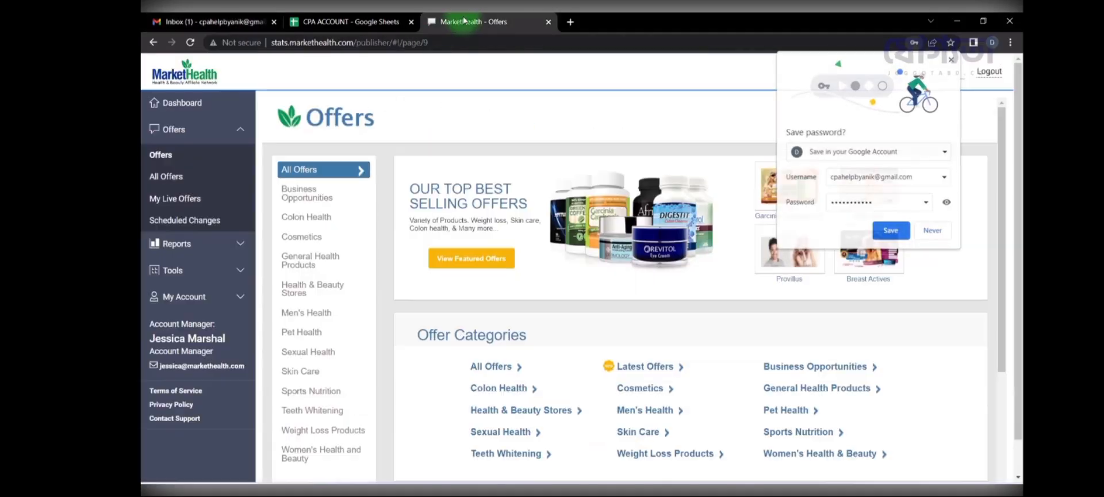
pyautogui.click(954, 59)
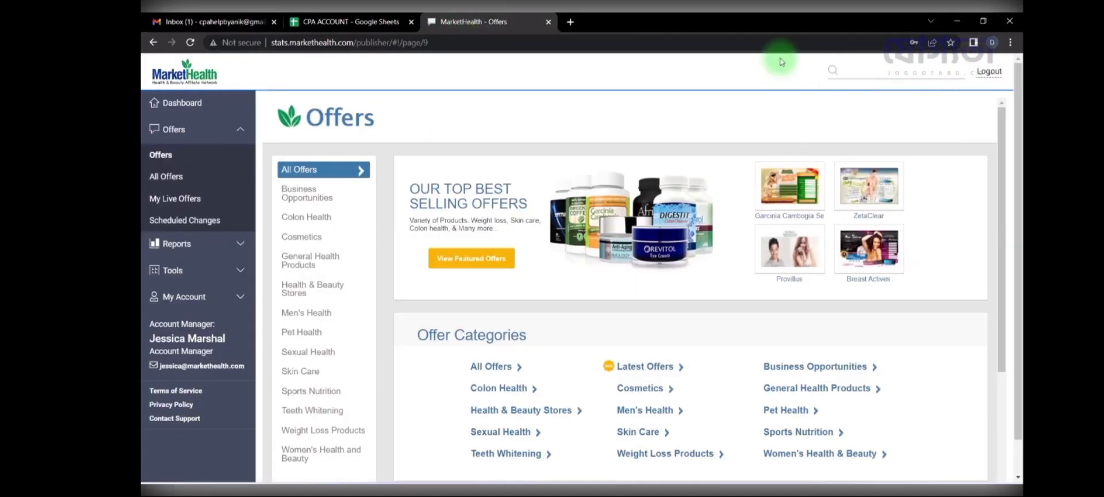
pyautogui.click(192, 178)
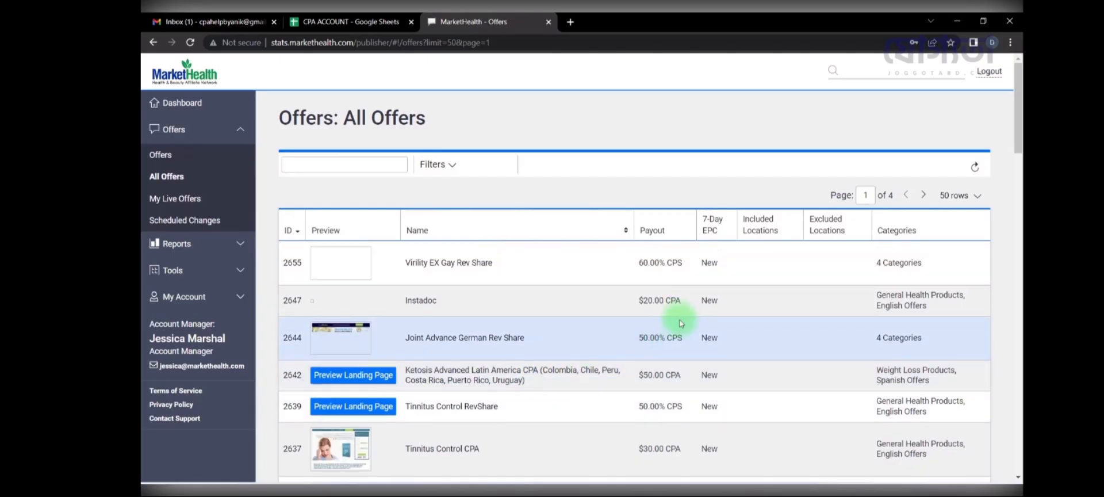
# Step: Preview the Tinnitus Control (ID 2637) landing page and open its CPA offer details
pyautogui.scroll(-3, 679, 391)
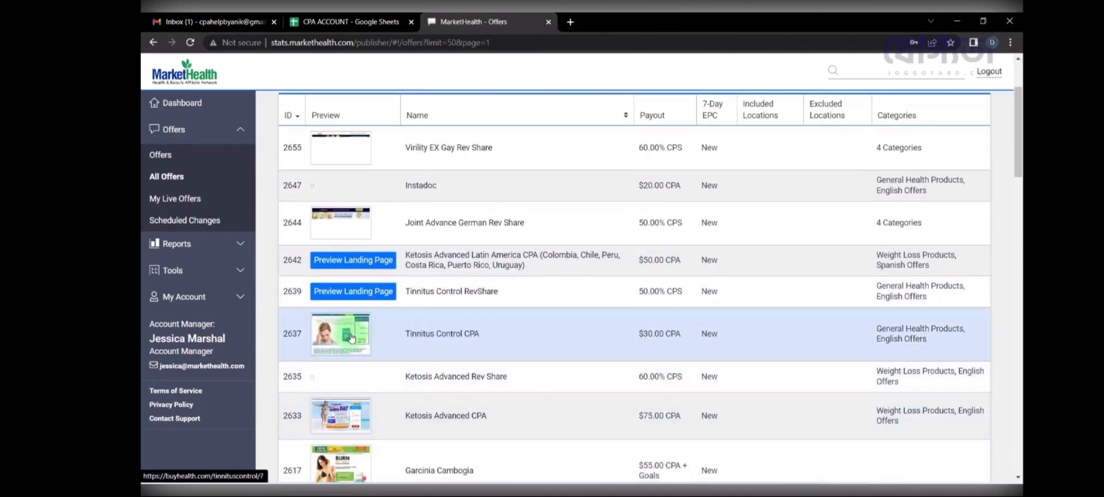
pyautogui.scroll(3, 731, 271)
pyautogui.scroll(-2, 327, 360)
pyautogui.click(355, 389)
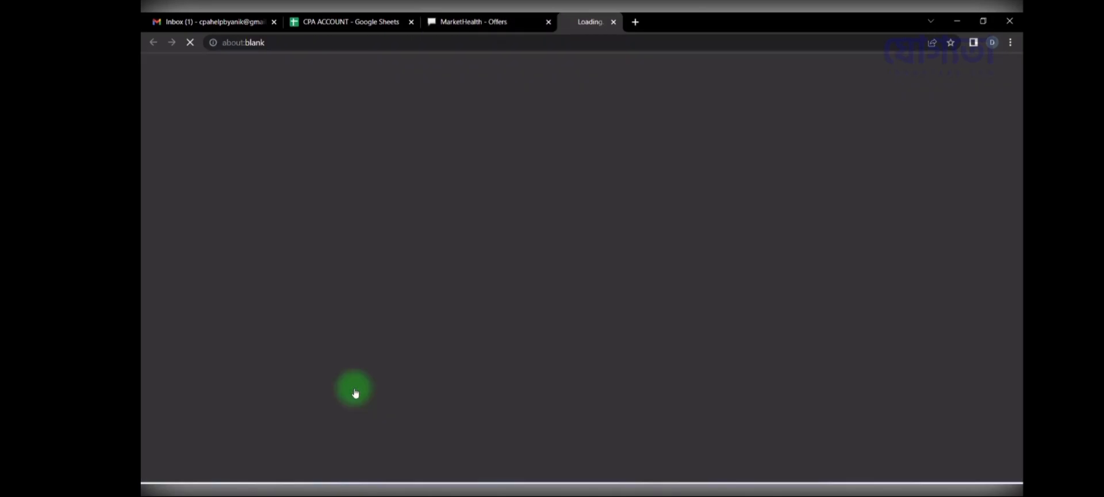
pyautogui.click(493, 16)
pyautogui.click(585, 21)
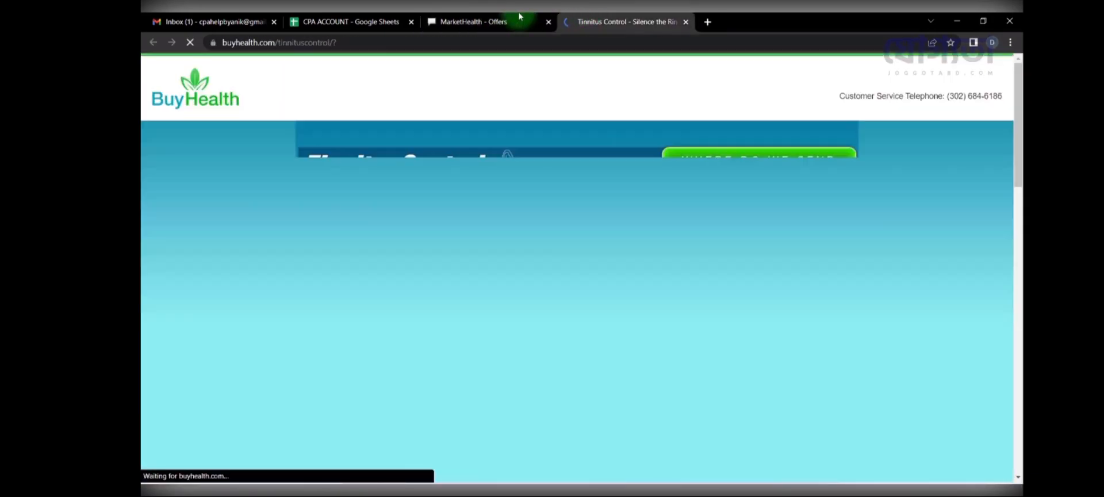
pyautogui.click(521, 21)
pyautogui.click(436, 393)
pyautogui.click(626, 21)
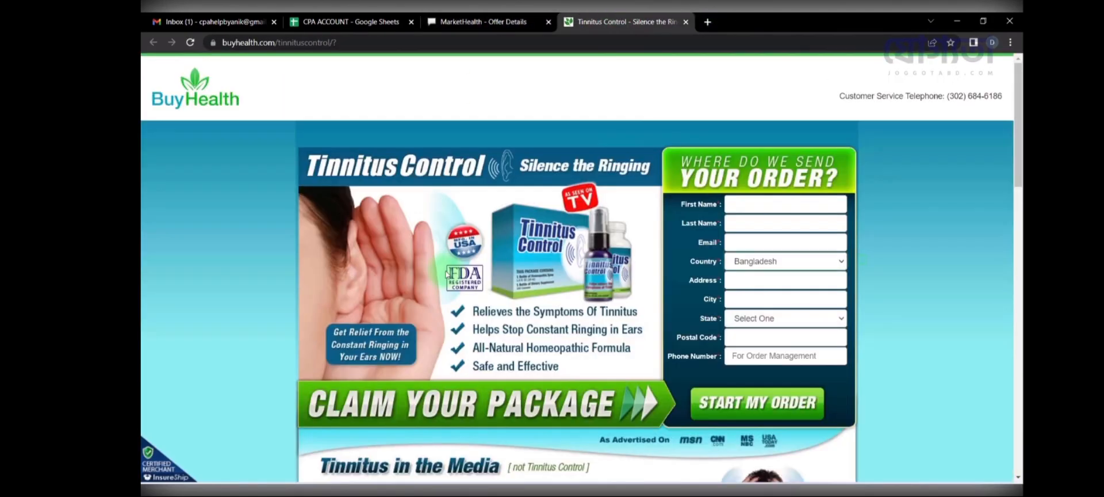
pyautogui.scroll(-4, 445, 270)
pyautogui.scroll(4, 446, 270)
pyautogui.scroll(-4, 448, 274)
pyautogui.scroll(4, 447, 273)
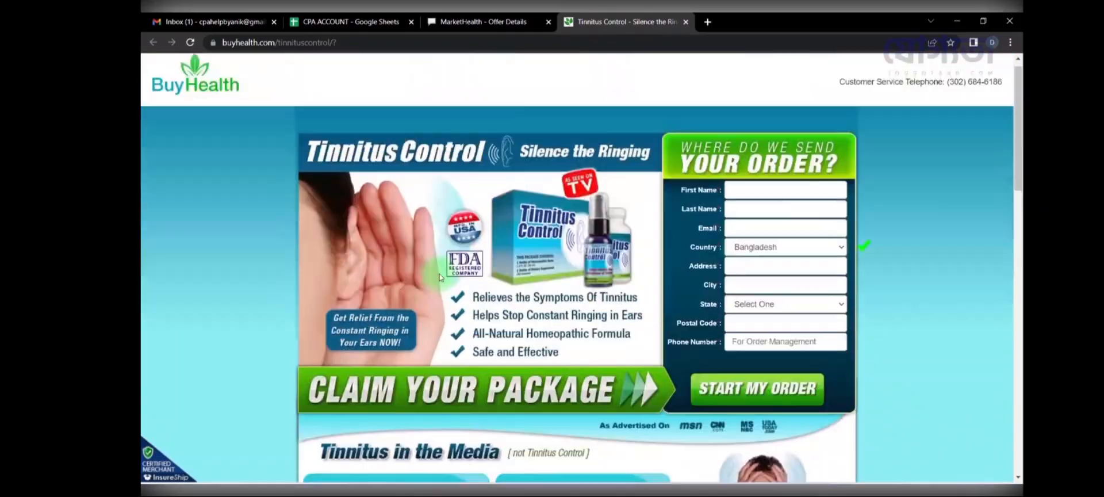
pyautogui.click(686, 22)
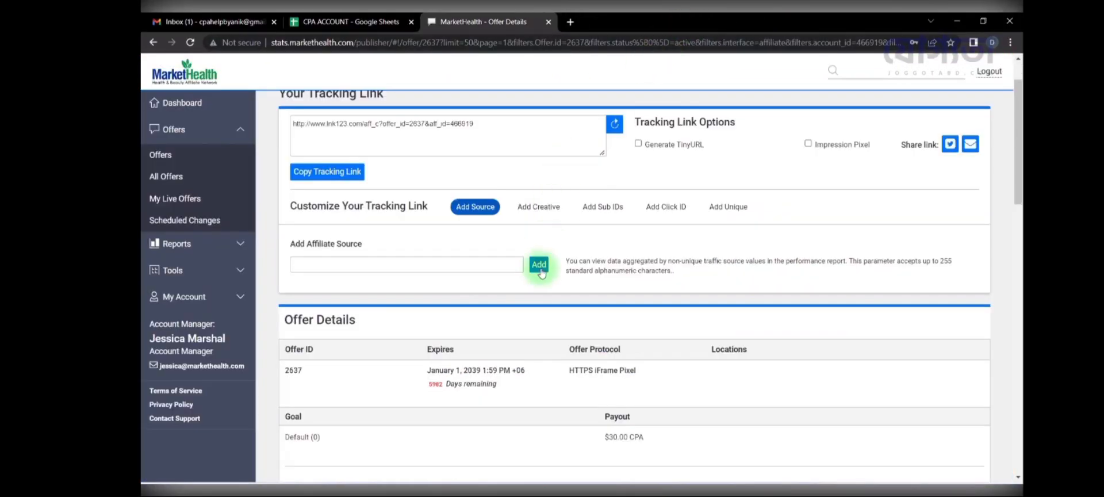
# Step: Select the full Tinnitus Control CPA tracking link URL, then go back to All Offers
pyautogui.click(500, 124)
pyautogui.scroll(1, 500, 127)
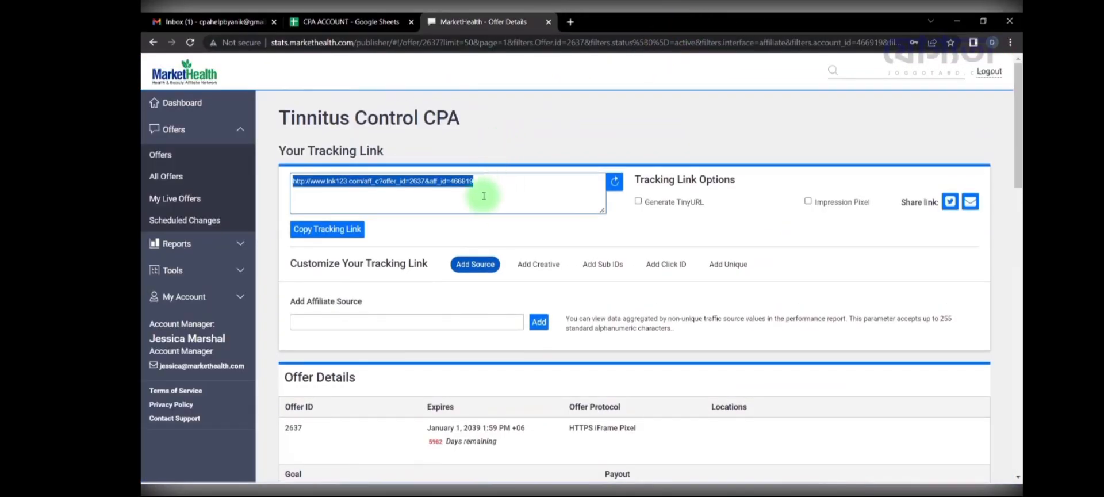
pyautogui.click(484, 188)
pyautogui.scroll(-6, 484, 188)
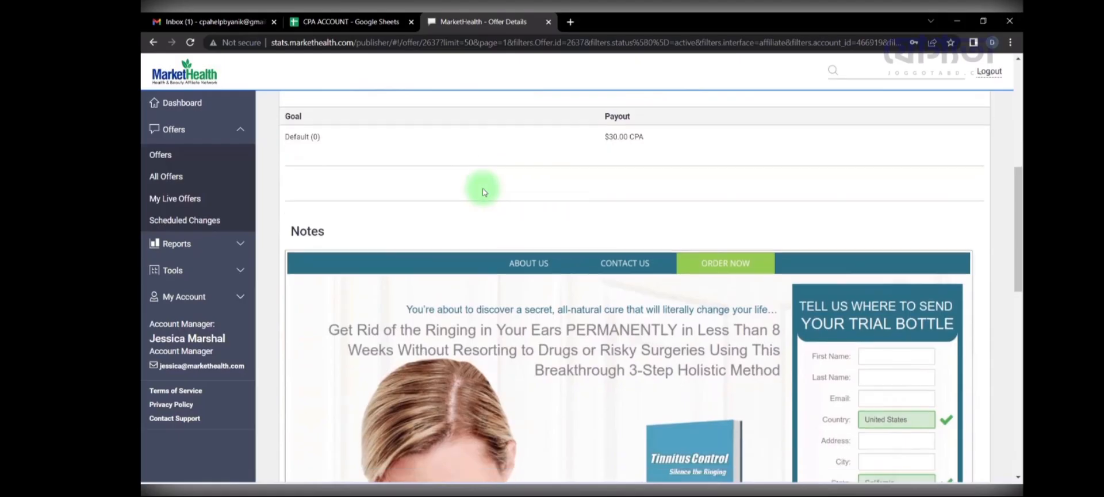
pyautogui.scroll(6, 483, 189)
pyautogui.click(484, 188)
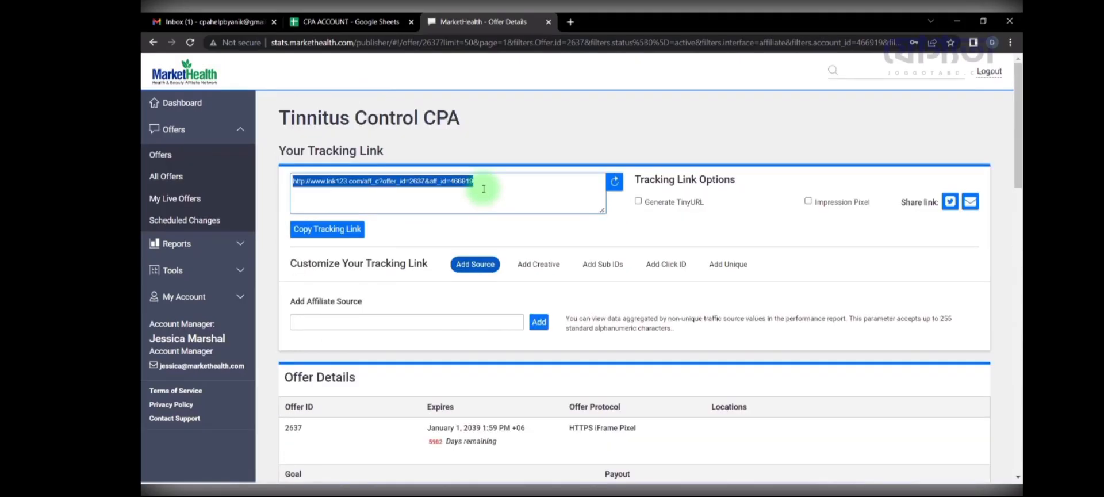
pyautogui.hotkey('alt', 'Left')
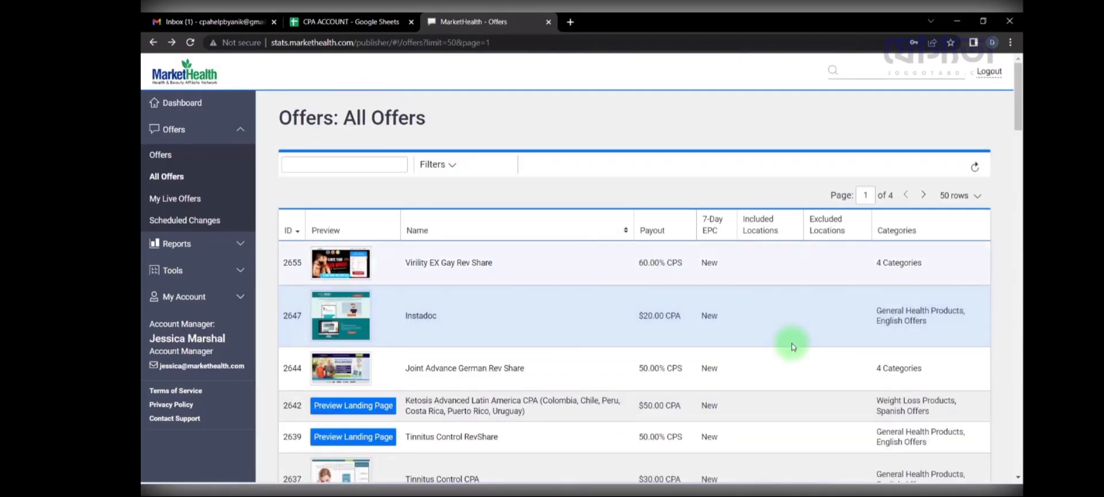
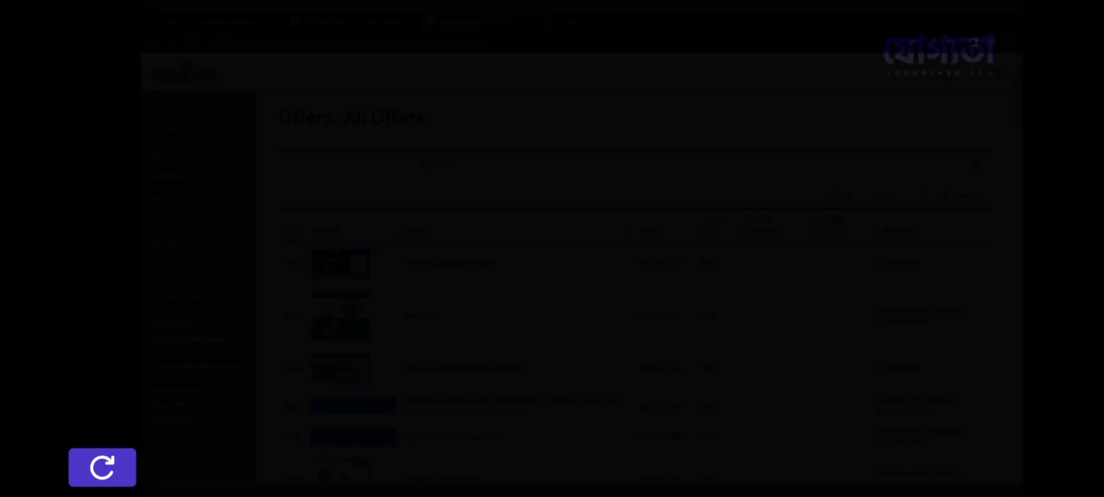
# Step: Leave the current lesson video and start CPA ACCOUNT CREATE 4 playing full screen
pyautogui.click(102, 467)
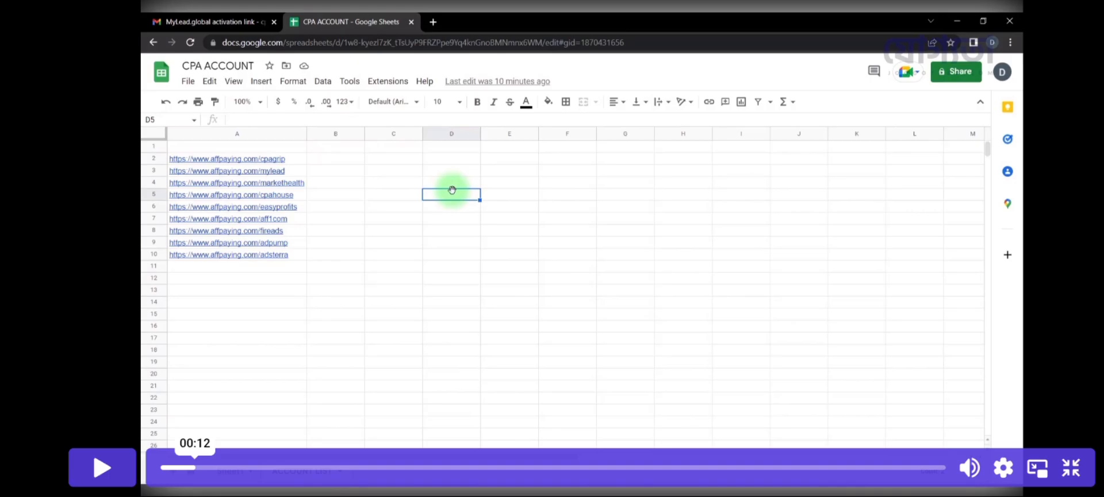
pyautogui.click(1071, 467)
pyautogui.scroll(-10, 581, 339)
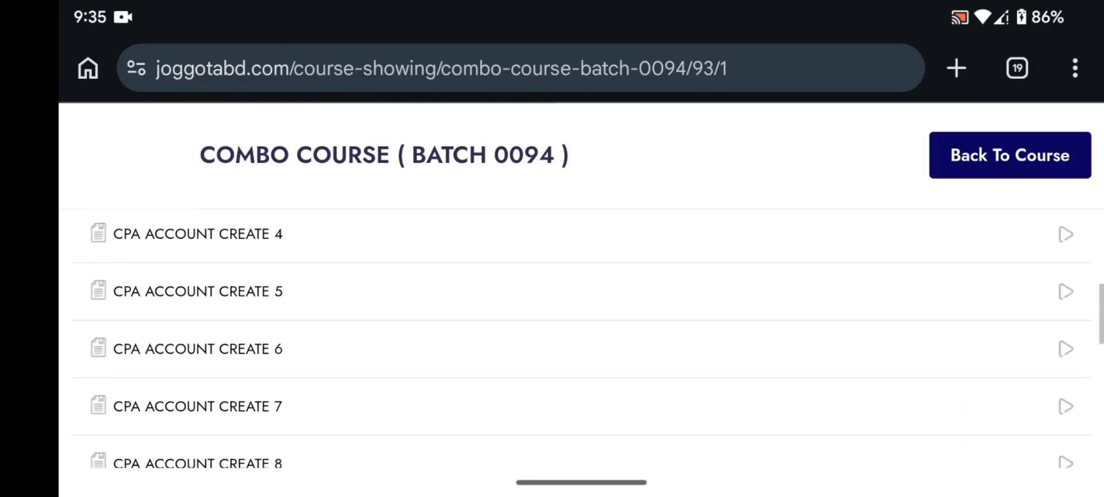
pyautogui.scroll(2, 581, 339)
pyautogui.click(581, 327)
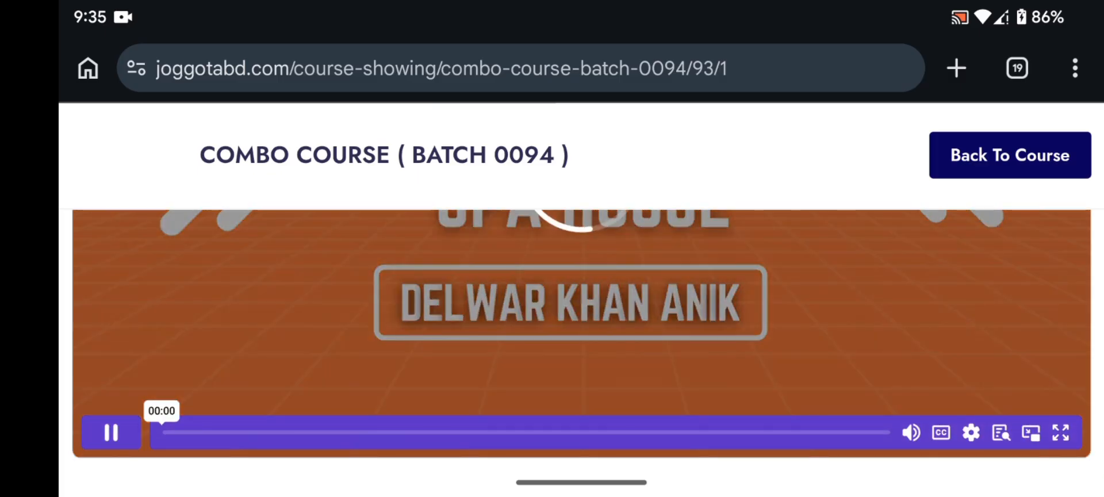
pyautogui.click(1061, 432)
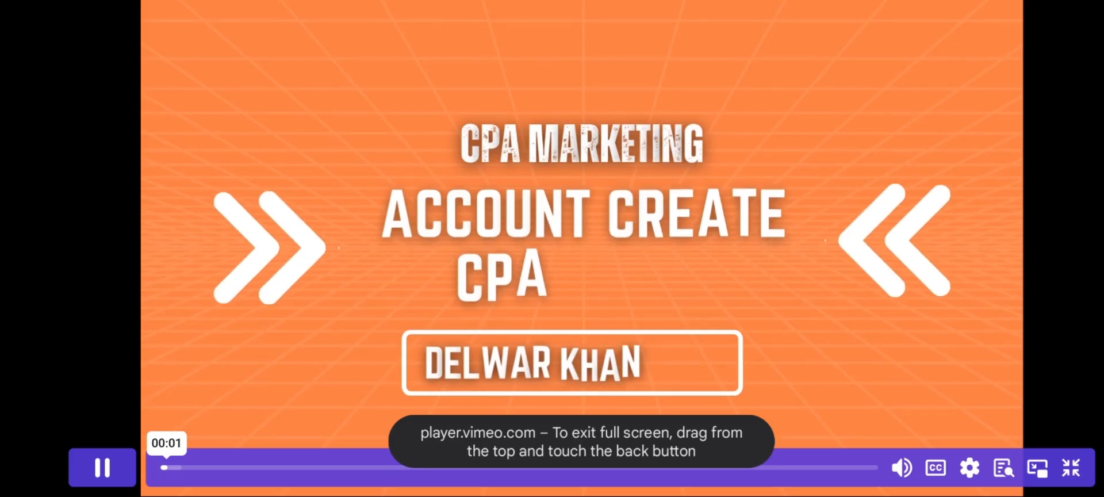
# Step: Set the lesson video to 1.5x speed, then reach CPA.house's Sign Up form via AffPaying's Join Now
pyautogui.click(970, 467)
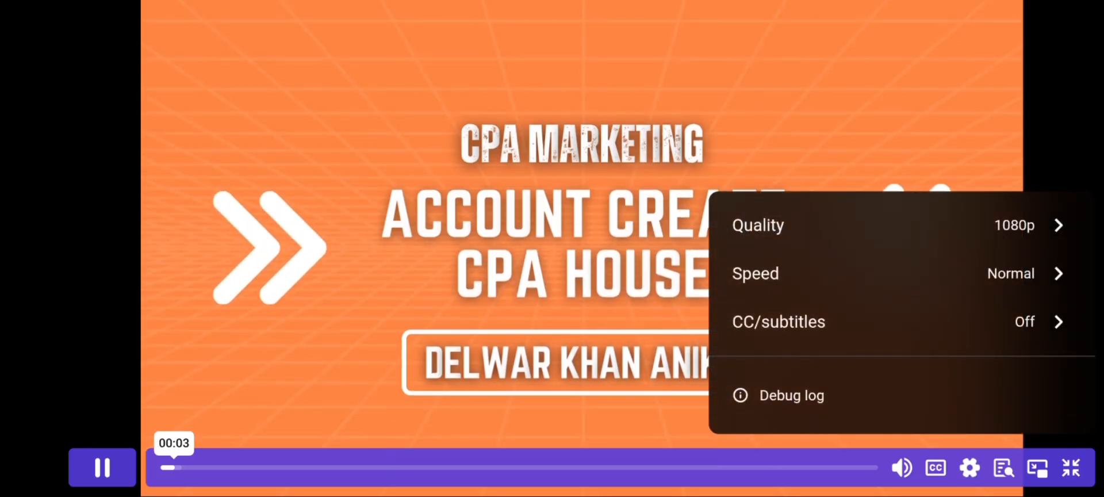
pyautogui.click(806, 274)
pyautogui.click(775, 351)
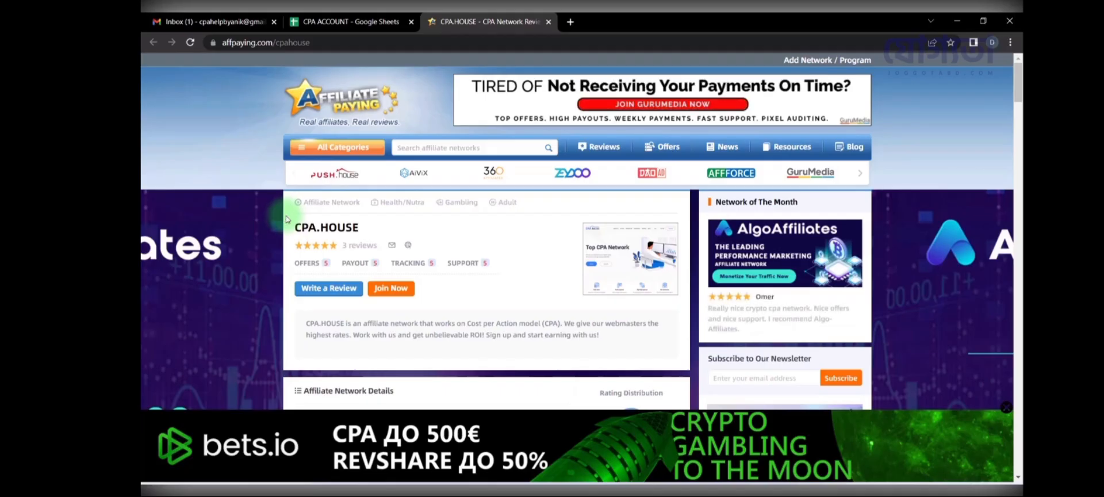
pyautogui.click(391, 288)
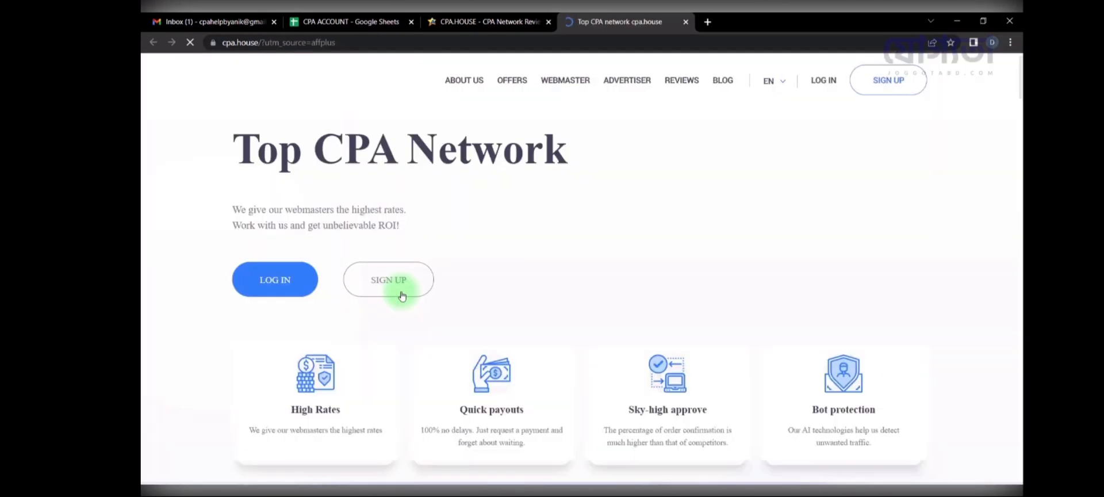
pyautogui.click(394, 292)
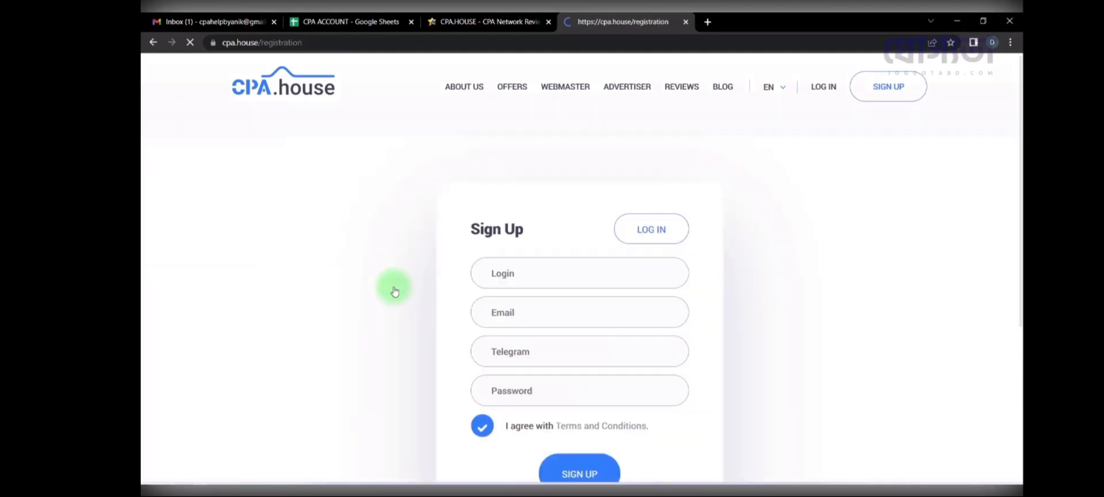
# Step: Fill the sign-up login and e-mail with the saved user name and e-mail from the CPA ACCOUNT sheet
pyautogui.click(354, 21)
pyautogui.click(246, 466)
pyautogui.click(239, 254)
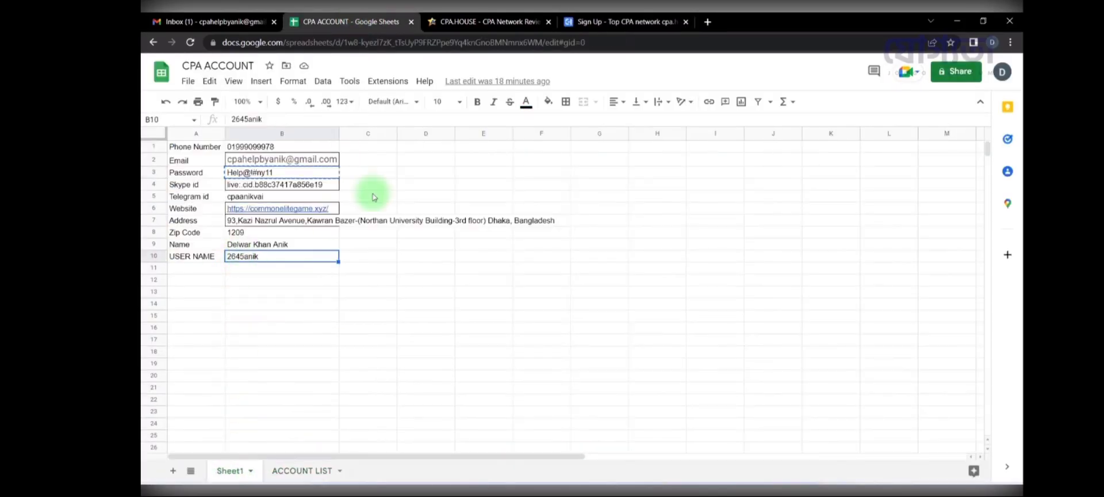
pyautogui.click(627, 22)
pyautogui.click(554, 279)
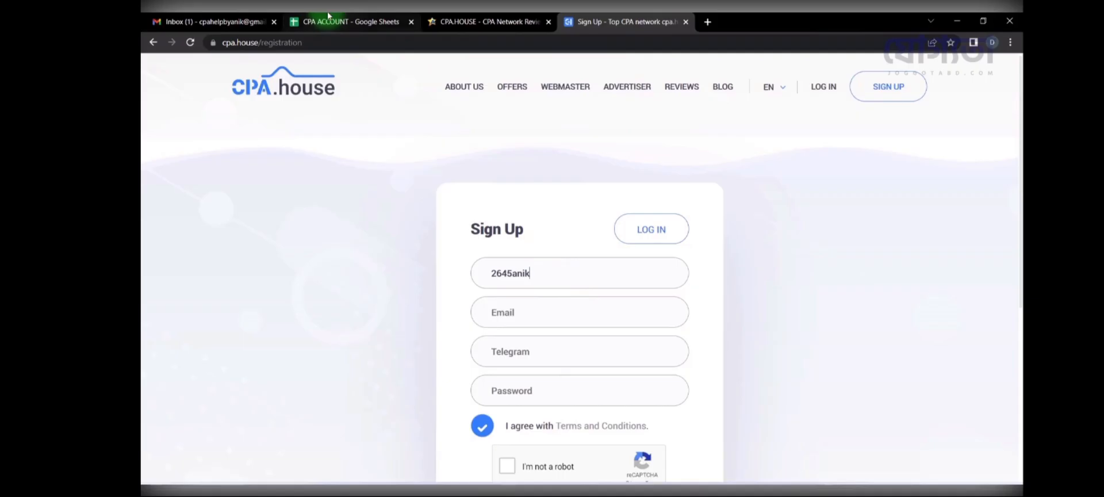
pyautogui.click(345, 22)
pyautogui.click(345, 161)
pyautogui.hotkey('ctrl', 'c')
pyautogui.click(627, 21)
pyautogui.click(585, 322)
pyautogui.hotkey('ctrl', 'v')
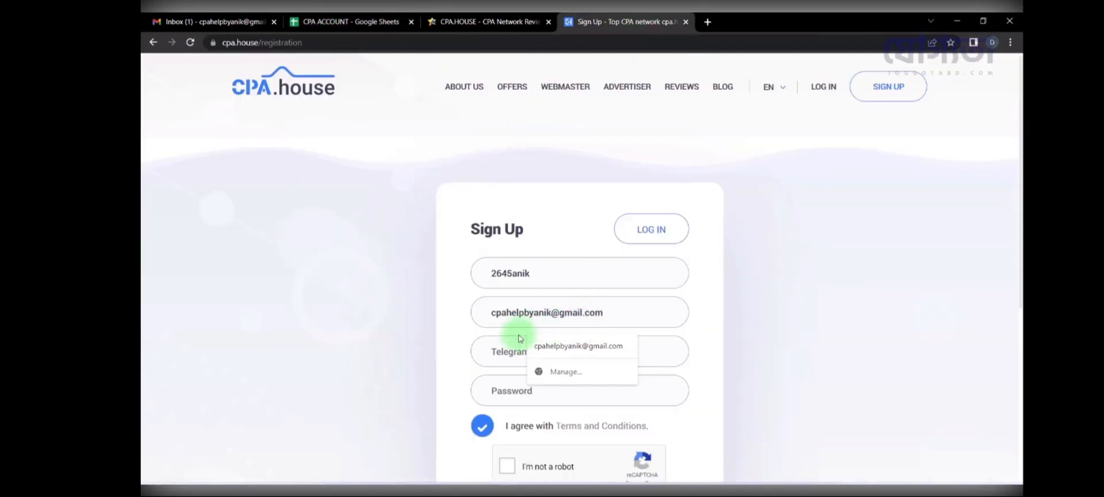
pyautogui.click(503, 352)
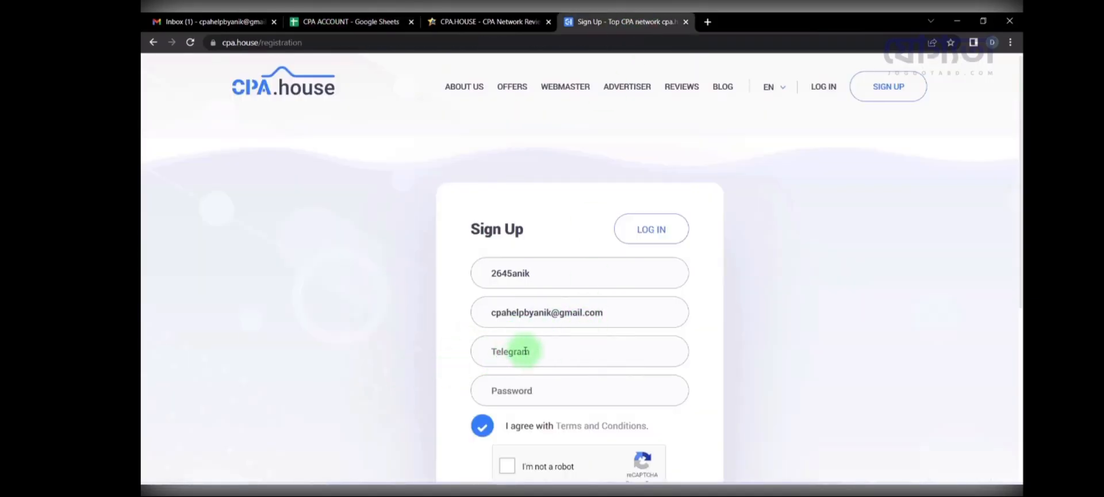
# Step: Bring the saved Telegram id and password from the sheet into the sign-up form
pyautogui.click(345, 21)
pyautogui.click(261, 196)
pyautogui.hotkey('ctrl', 'c')
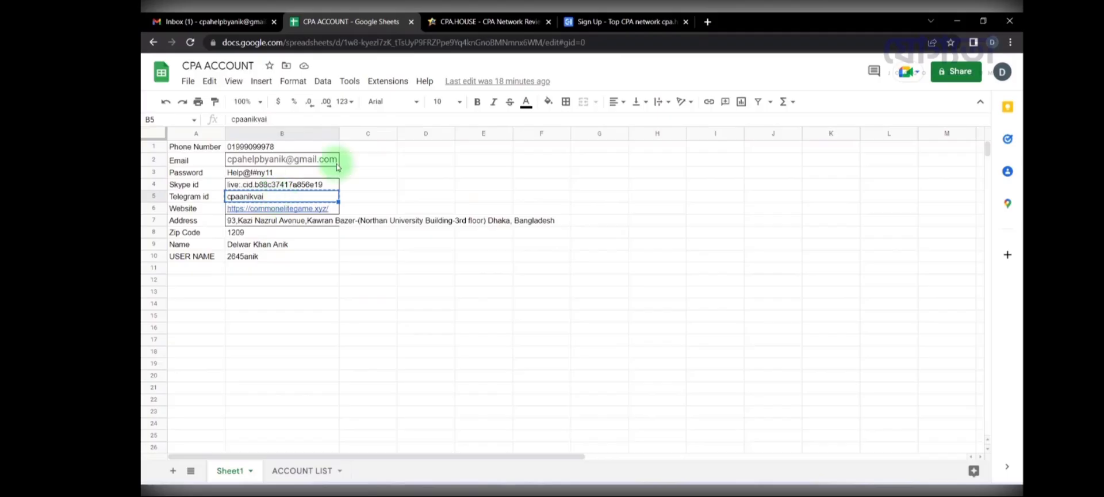
pyautogui.click(624, 22)
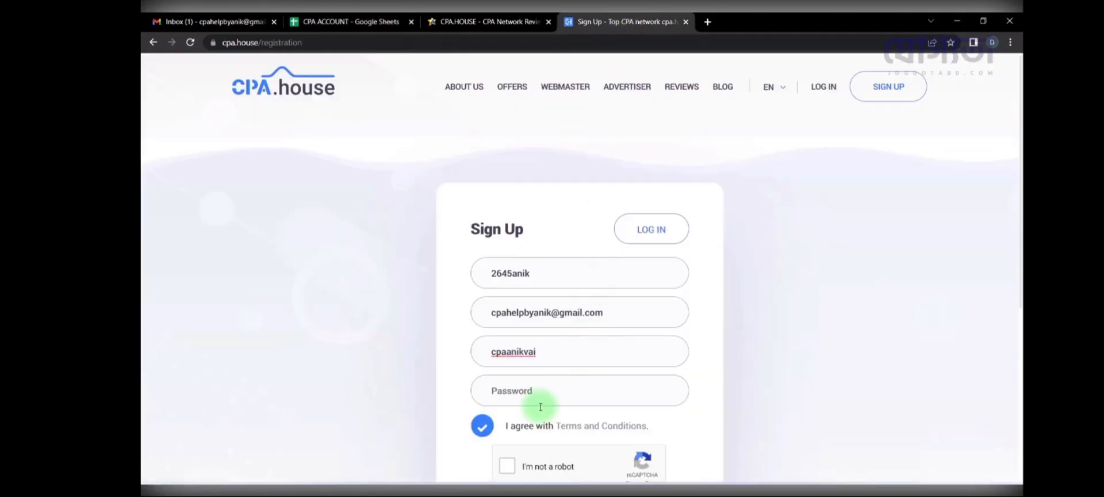
pyautogui.click(345, 21)
pyautogui.click(299, 173)
pyautogui.hotkey('ctrl', 'c')
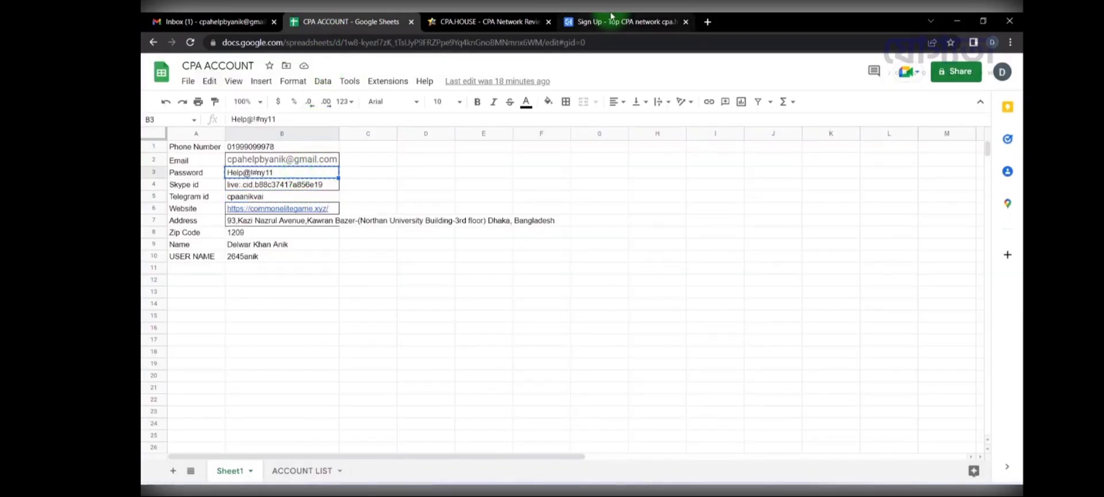
pyautogui.click(624, 21)
pyautogui.click(564, 381)
pyautogui.hotkey('ctrl', 'v')
# Step: Solve the fire hydrant and bicycle reCAPTCHA challenges and submit the sign-up
pyautogui.scroll(-2, 394, 340)
pyautogui.click(507, 358)
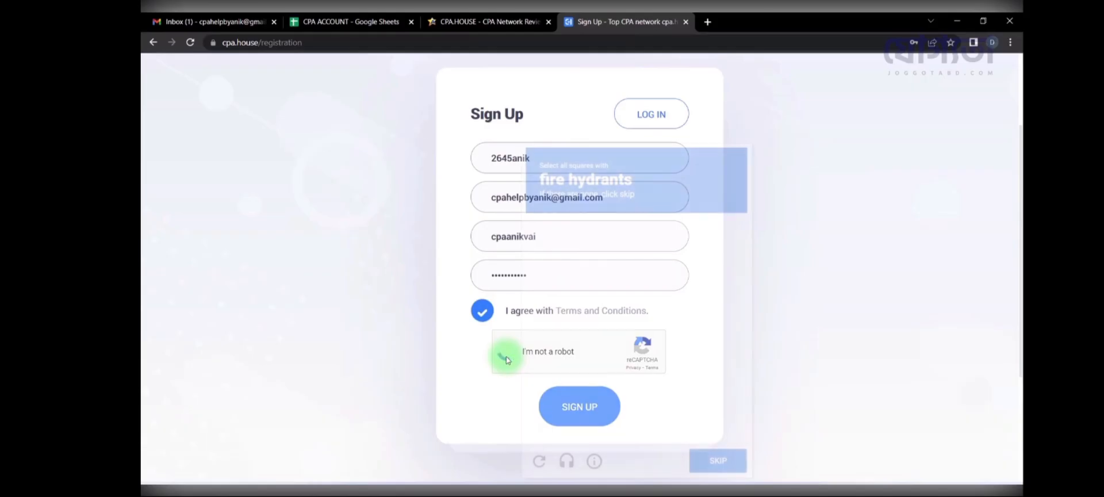
pyautogui.click(677, 290)
pyautogui.click(704, 458)
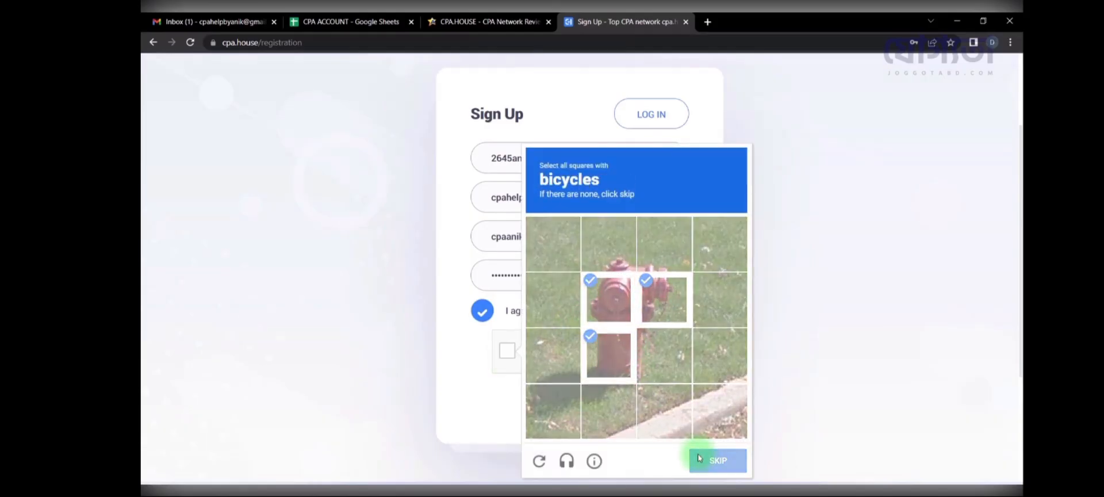
pyautogui.click(595, 281)
pyautogui.click(624, 261)
pyautogui.click(717, 460)
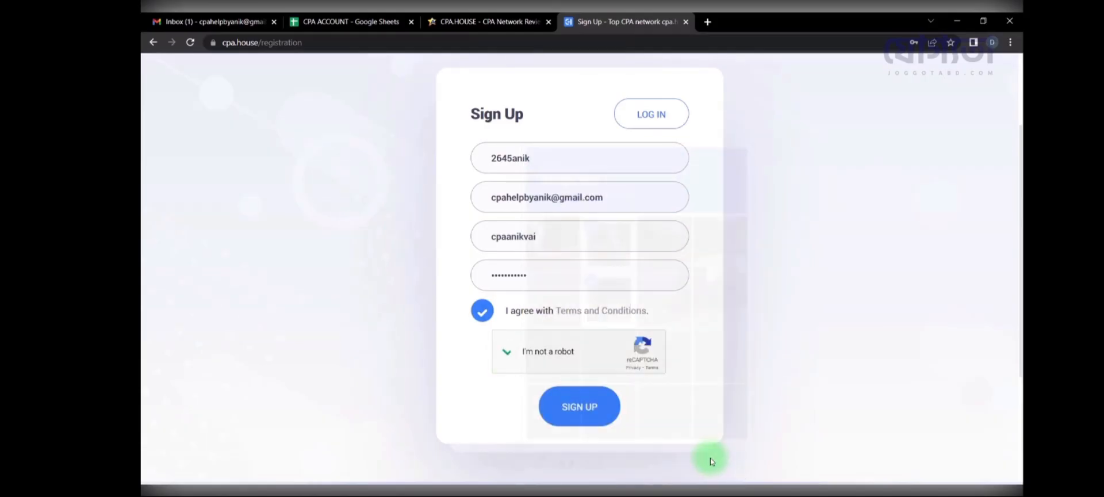
pyautogui.click(587, 419)
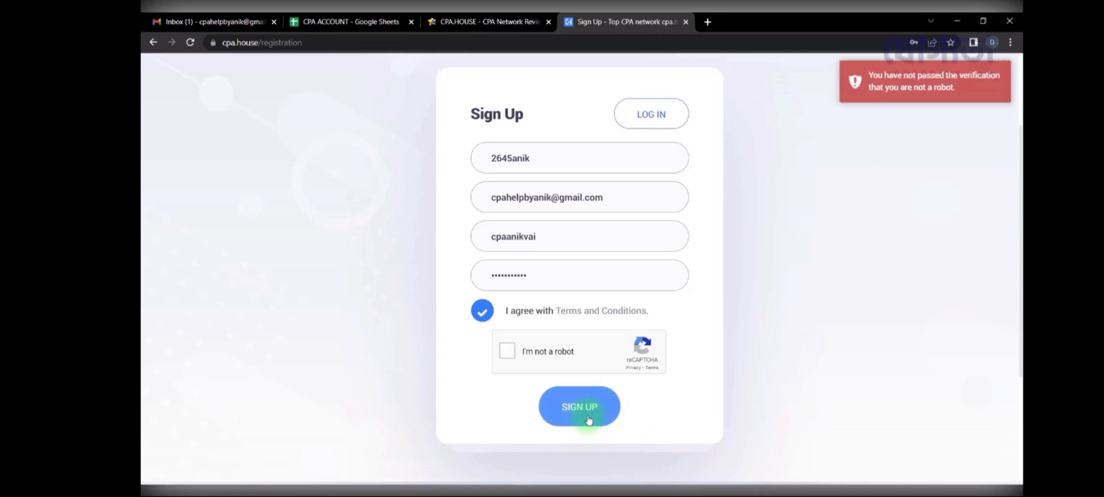
# Step: Redo the reCAPTCHA with the crosswalk images and submit the sign-up again
pyautogui.click(540, 358)
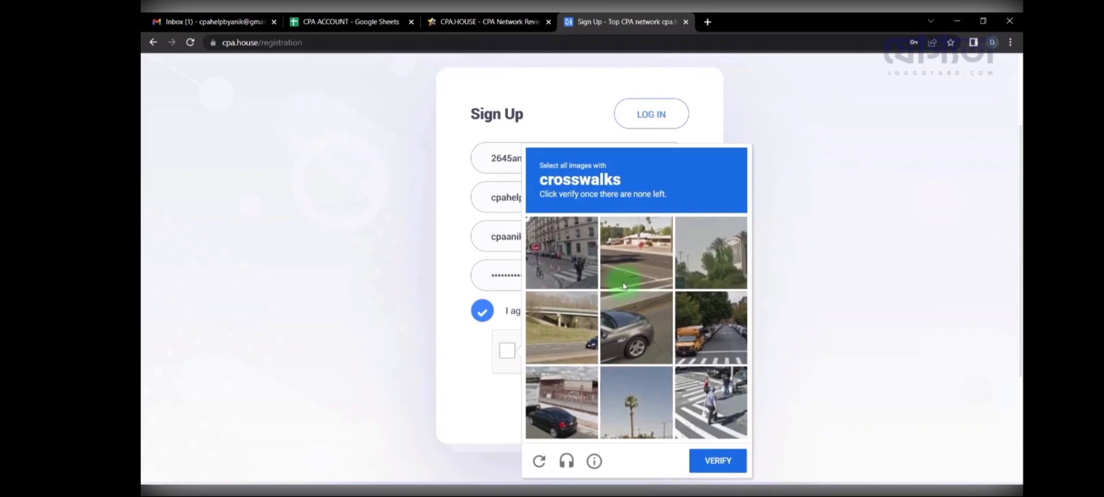
pyautogui.click(688, 401)
pyautogui.click(711, 340)
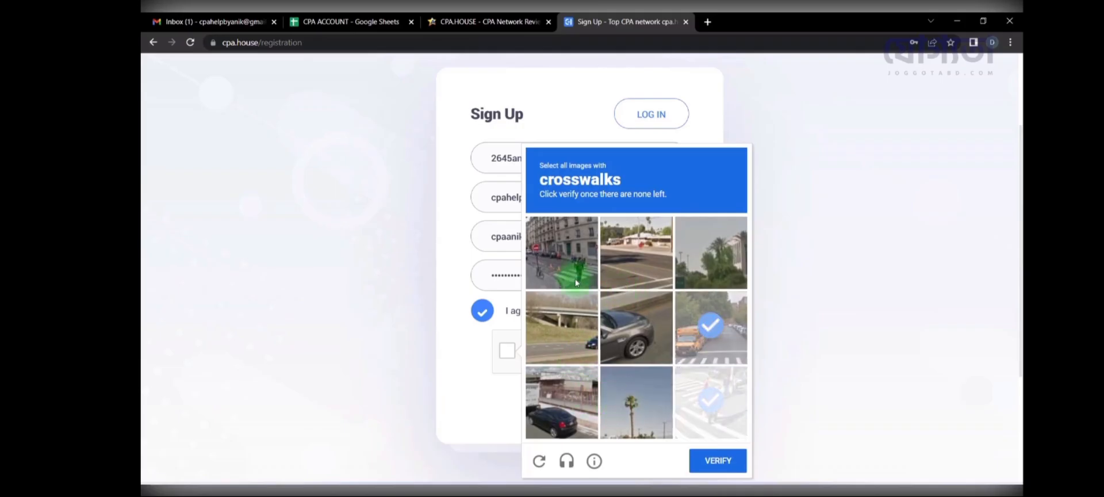
pyautogui.click(567, 270)
pyautogui.click(590, 278)
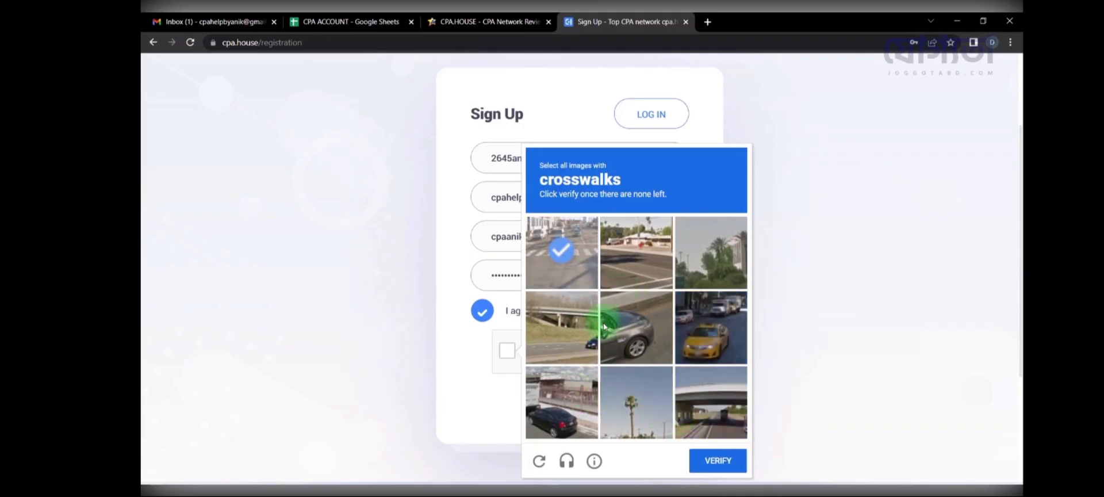
pyautogui.click(568, 255)
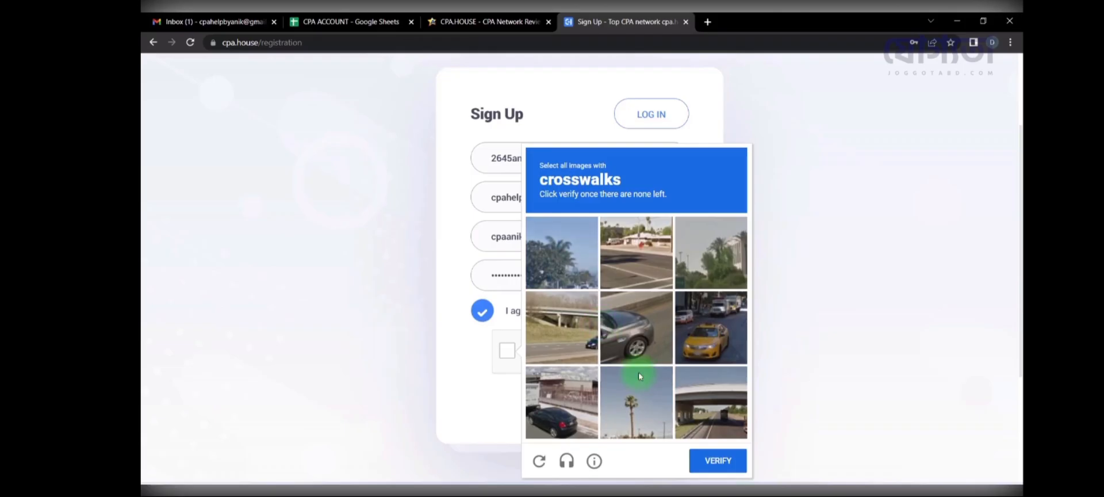
pyautogui.click(726, 463)
pyautogui.click(599, 409)
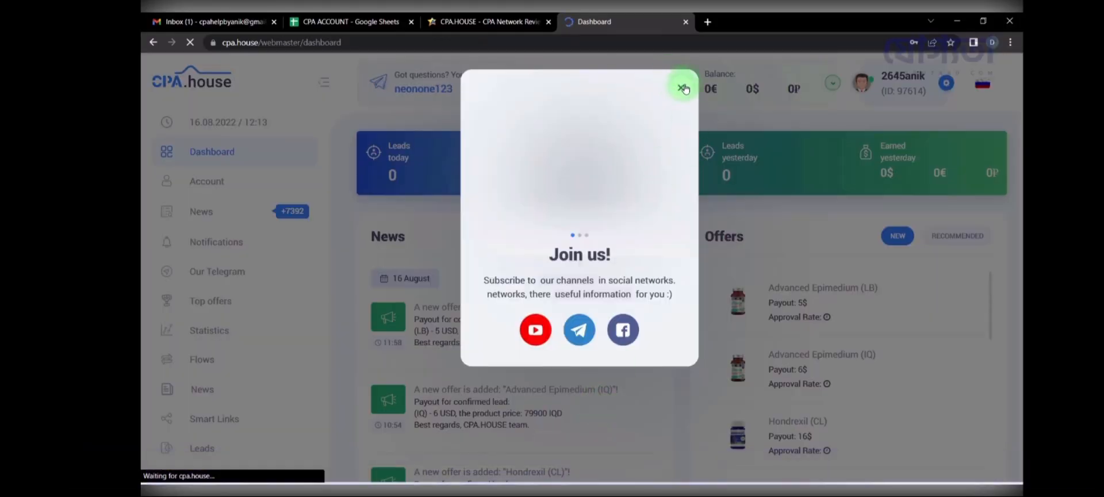
# Step: Dismiss the Join us and save-password popups, then open Hondrexil (CL) from Offers and request access
pyautogui.click(686, 87)
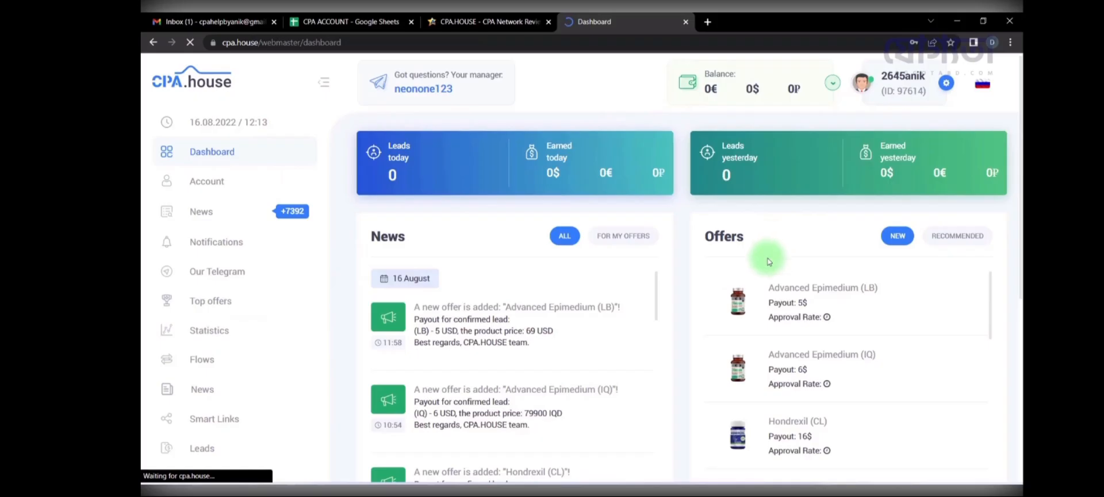
pyautogui.click(952, 59)
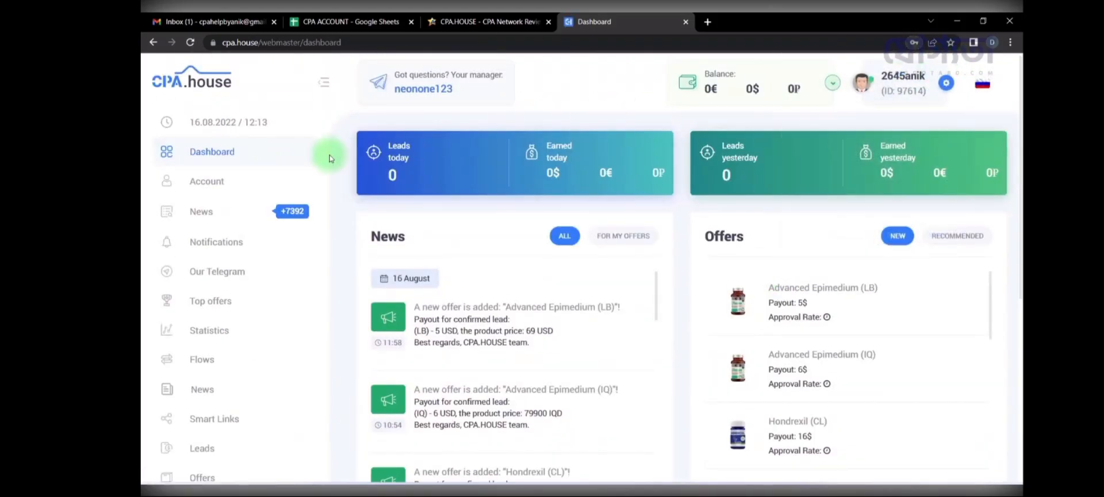
pyautogui.click(226, 316)
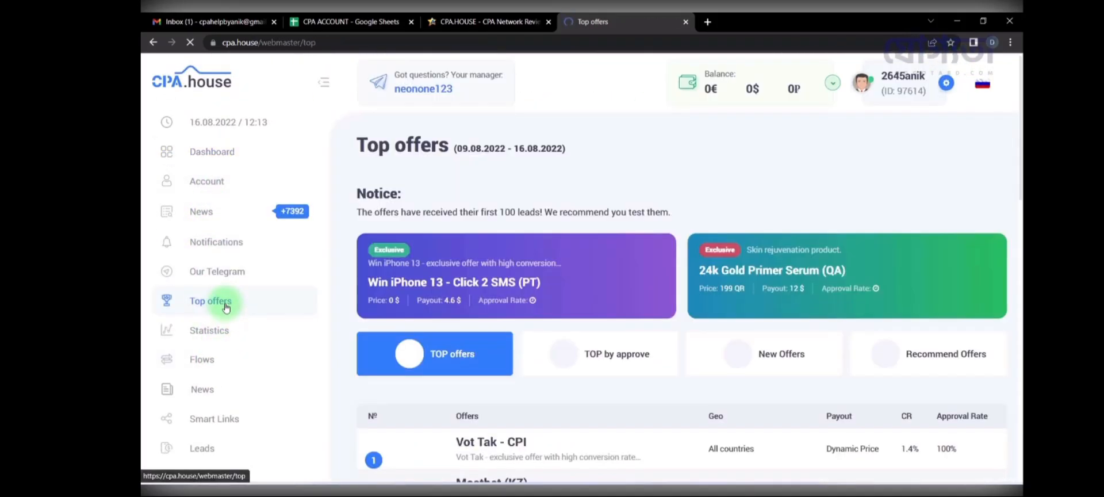
pyautogui.scroll(-3, 549, 363)
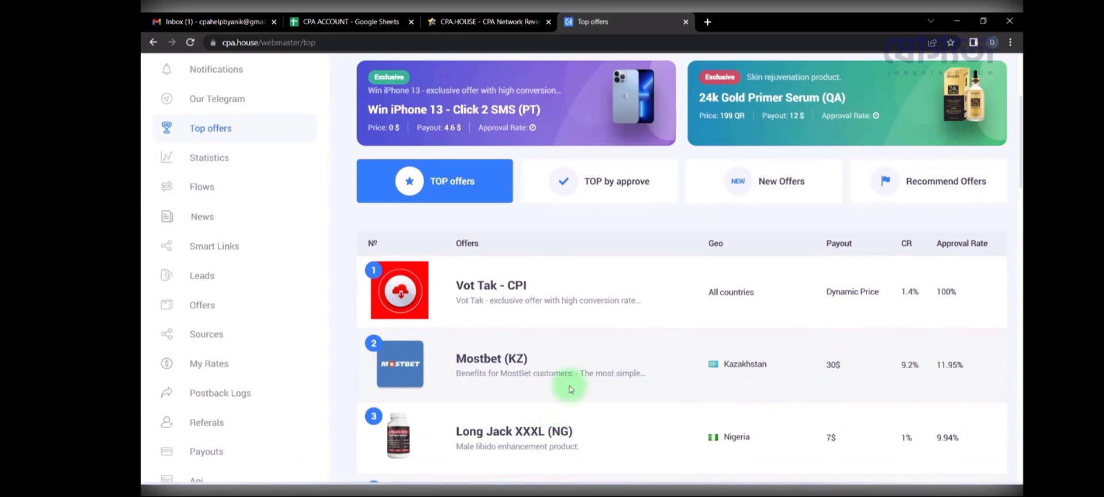
pyautogui.click(170, 310)
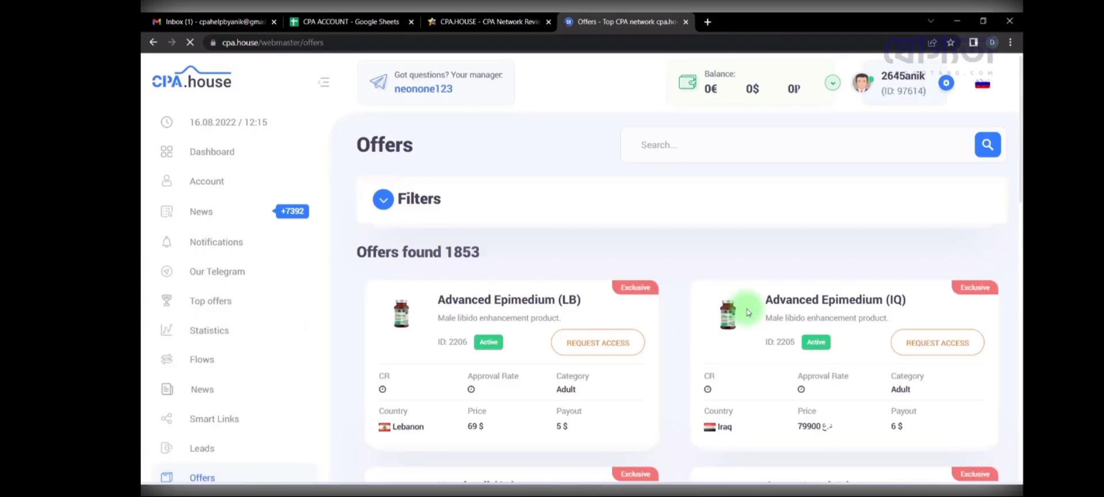
pyautogui.scroll(-3, 863, 299)
pyautogui.scroll(-1, 877, 308)
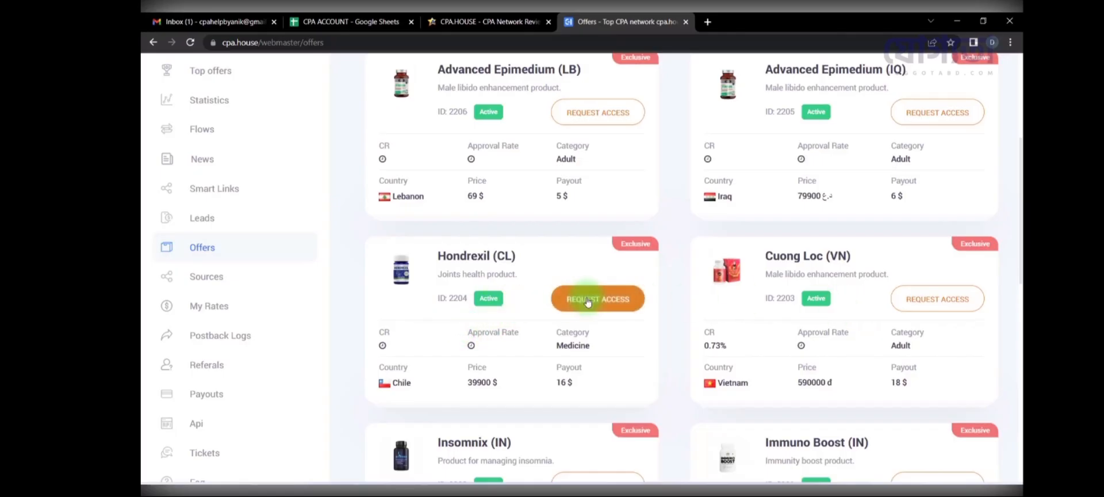
pyautogui.click(488, 256)
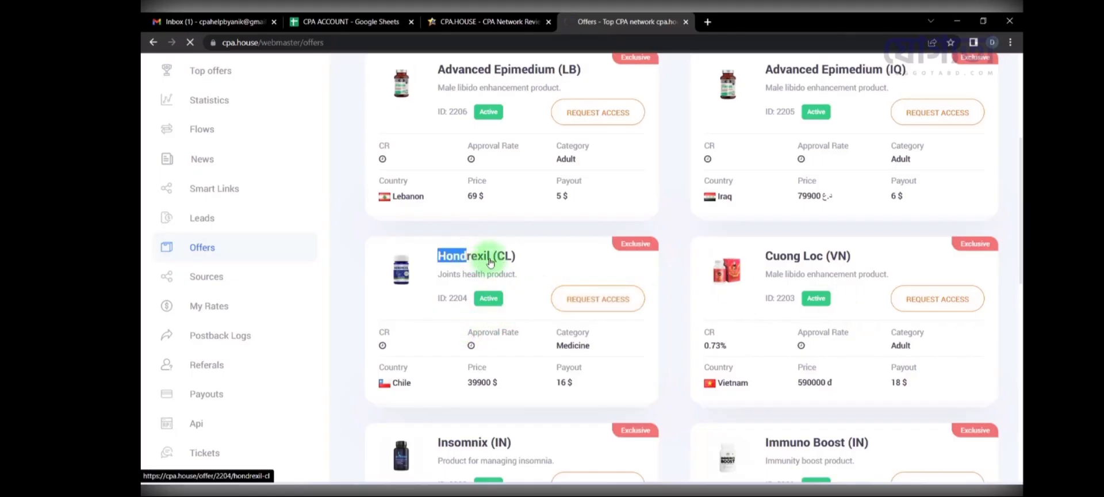
pyautogui.click(973, 144)
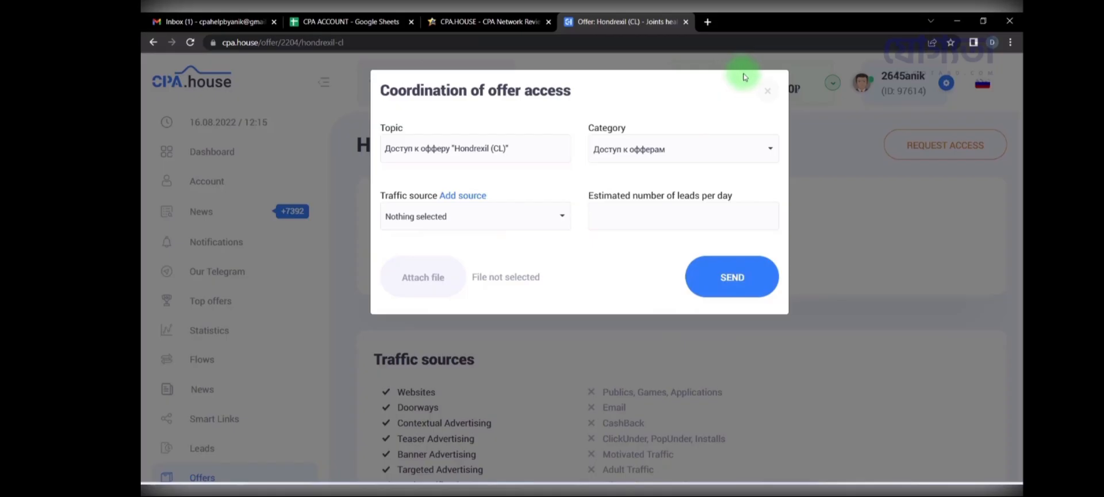
# Step: Close the Hondrexil (CL) access form unsent, scroll its offer page, then exit the full-screen lesson
pyautogui.click(769, 95)
pyautogui.scroll(-6, 679, 249)
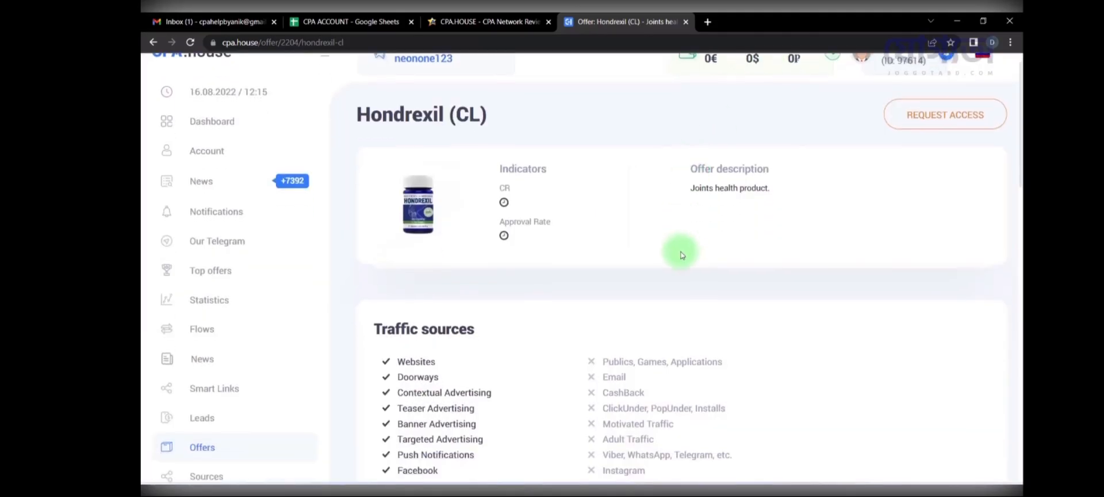
pyautogui.scroll(-7, 679, 249)
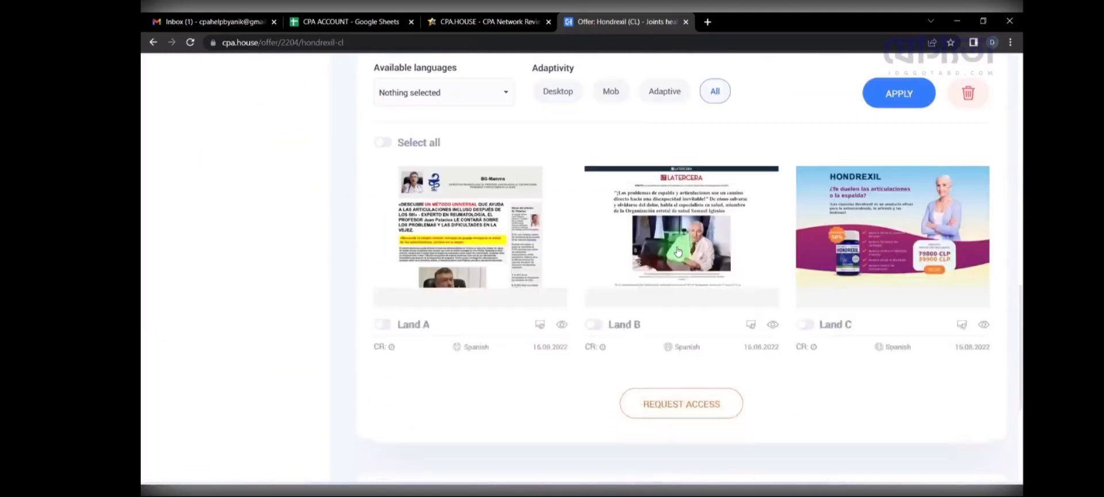
pyautogui.scroll(7, 677, 247)
pyautogui.scroll(7, 679, 251)
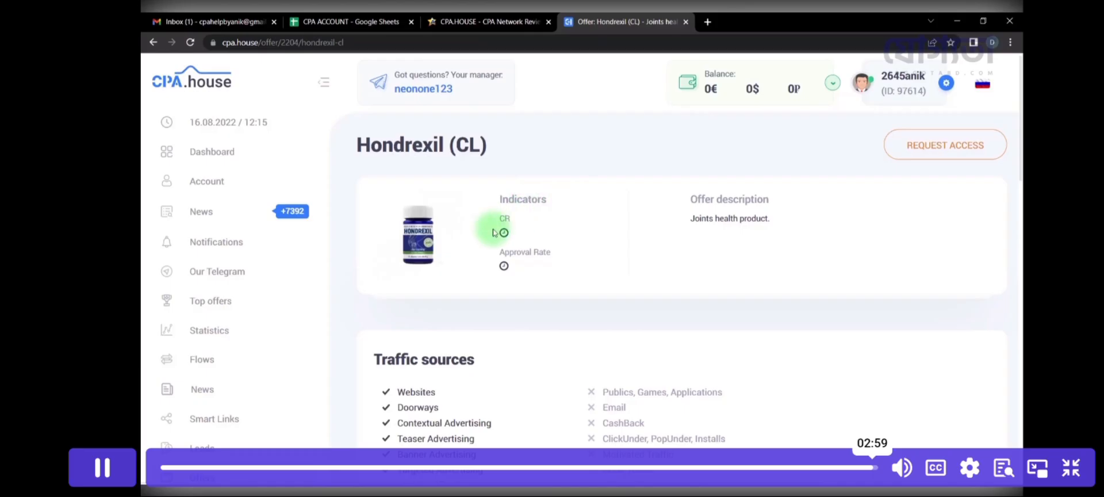
pyautogui.press('Escape')
pyautogui.scroll(-5, 581, 317)
# Step: Open the CPA ACCOUNT CREATE 5 Easy Profit lesson and play its video full screen
pyautogui.scroll(-5, 581, 345)
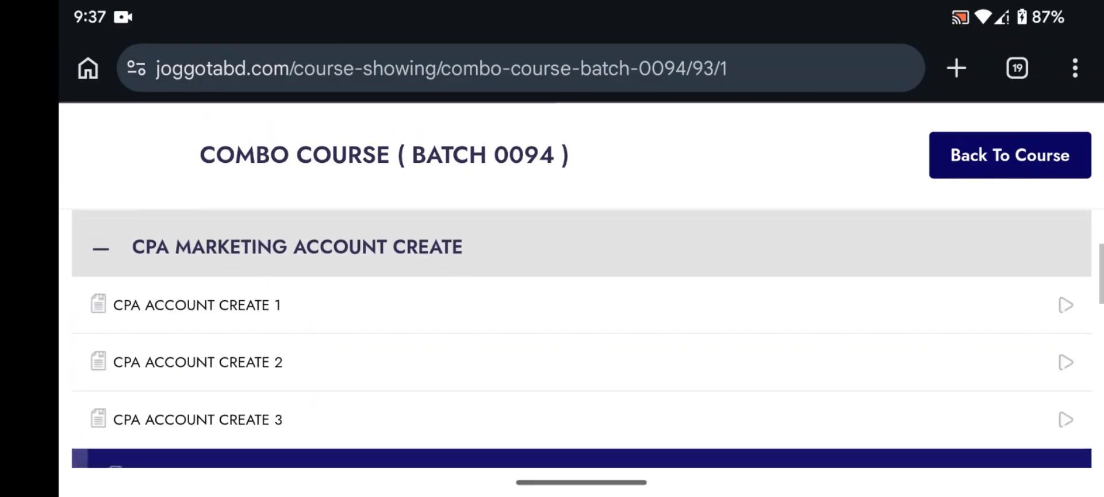
pyautogui.click(196, 428)
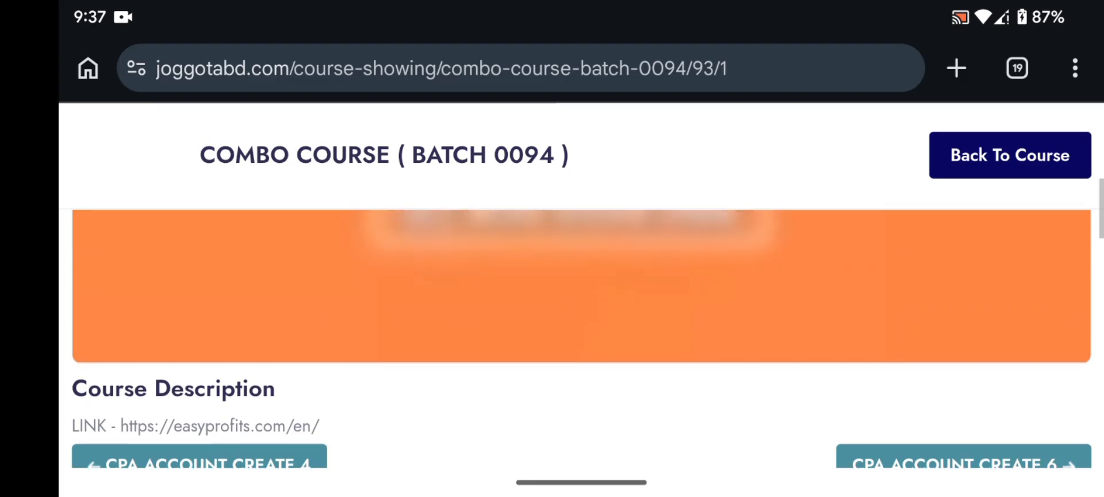
pyautogui.scroll(3, 581, 340)
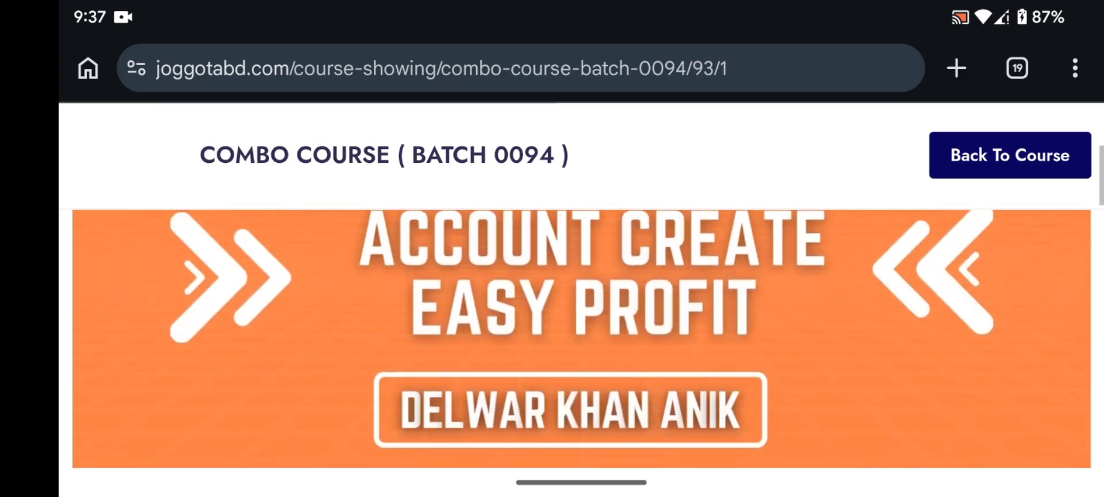
pyautogui.scroll(-5, 581, 340)
pyautogui.scroll(1, 580, 339)
pyautogui.scroll(1, 581, 340)
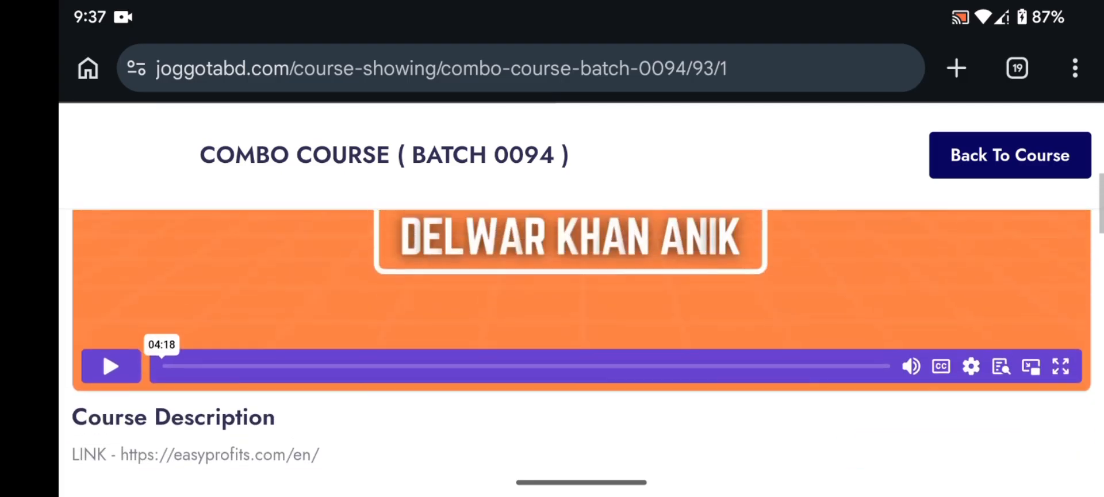
pyautogui.click(1061, 366)
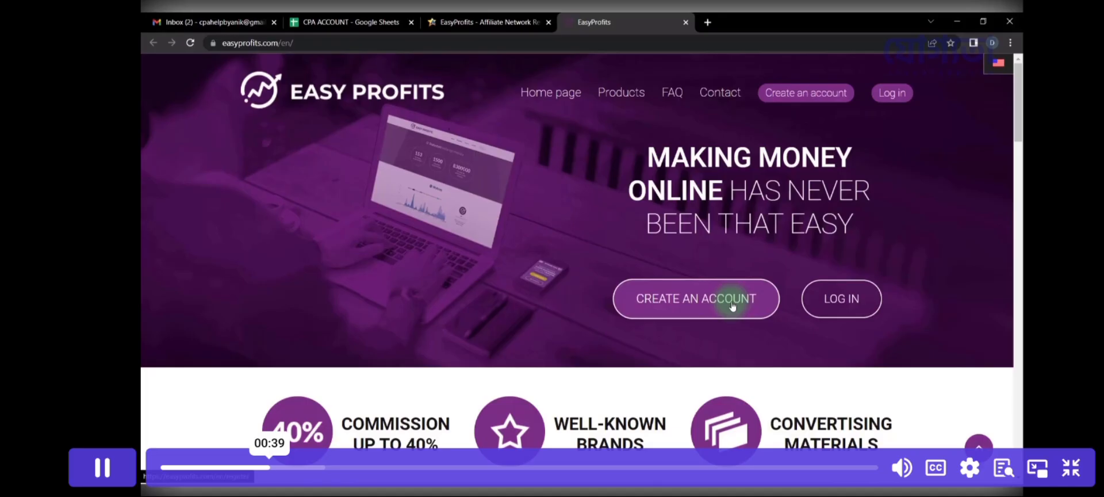
# Step: Start a new EasyProfits account and paste the saved username into the User field
pyautogui.click(733, 304)
pyautogui.scroll(-3, 733, 305)
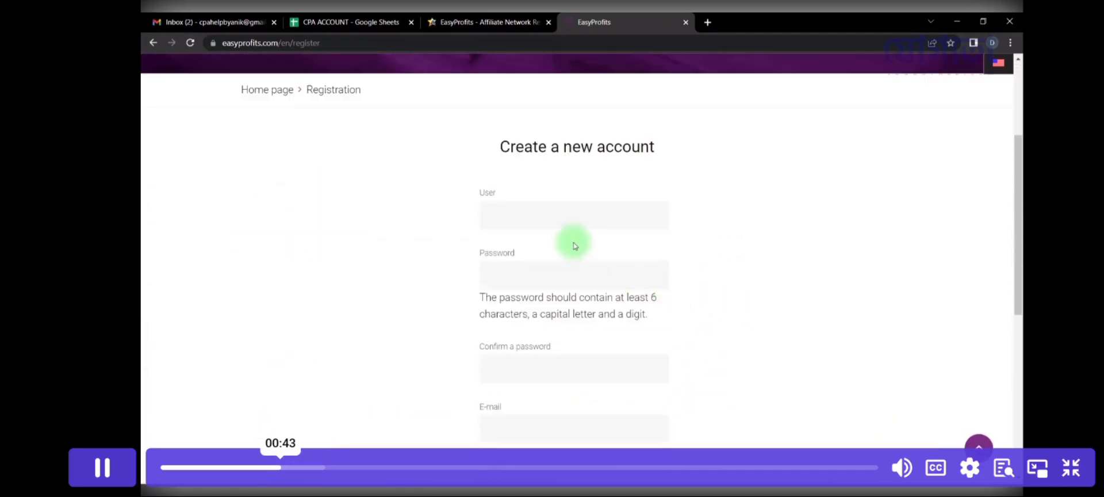
pyautogui.click(293, 16)
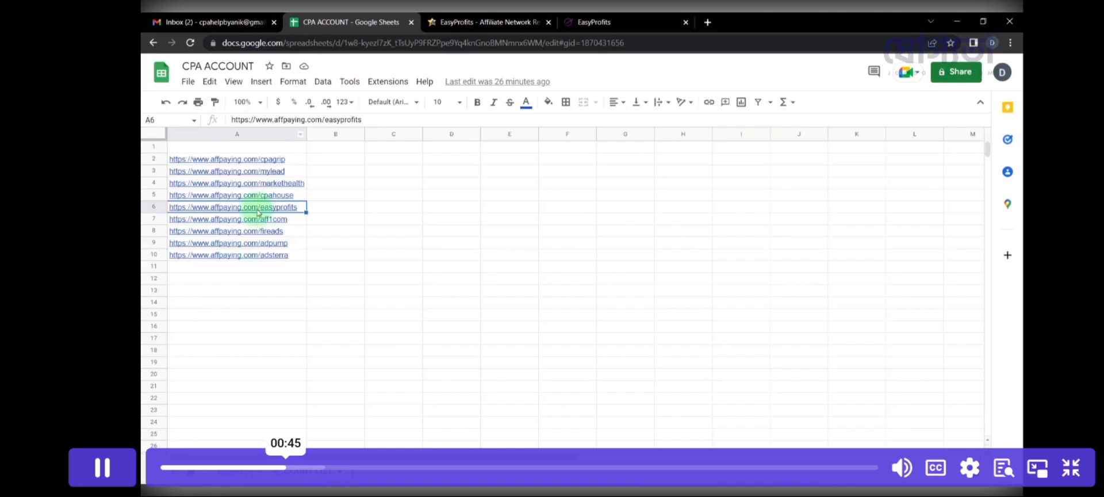
pyautogui.click(224, 471)
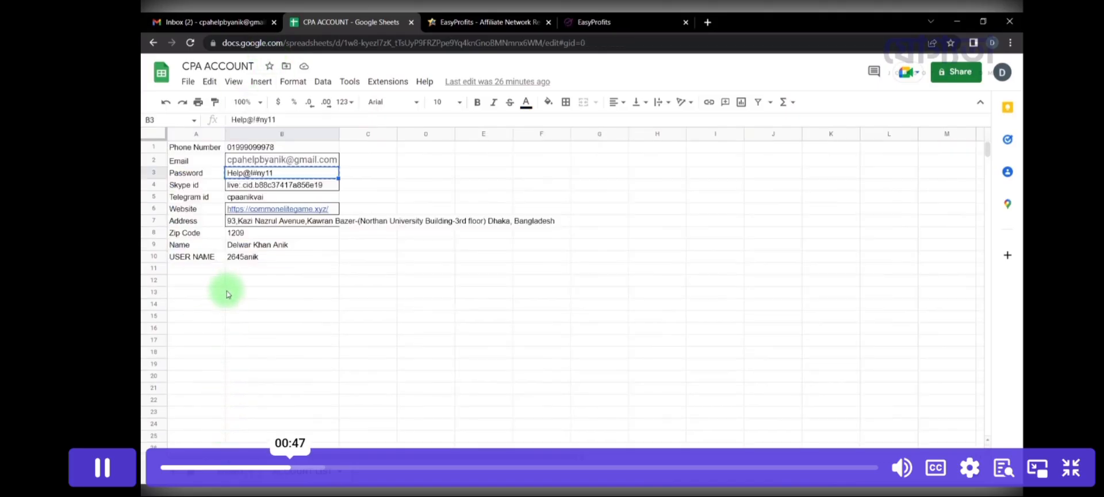
pyautogui.click(267, 256)
pyautogui.hotkey('ctrl', 'c')
pyautogui.click(643, 16)
pyautogui.click(571, 211)
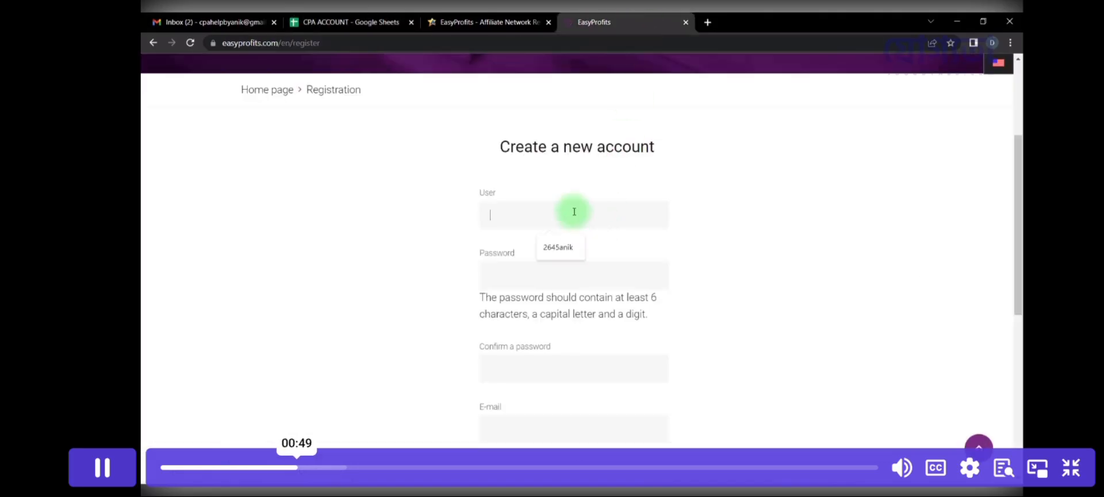
pyautogui.hotkey('ctrl', 'v')
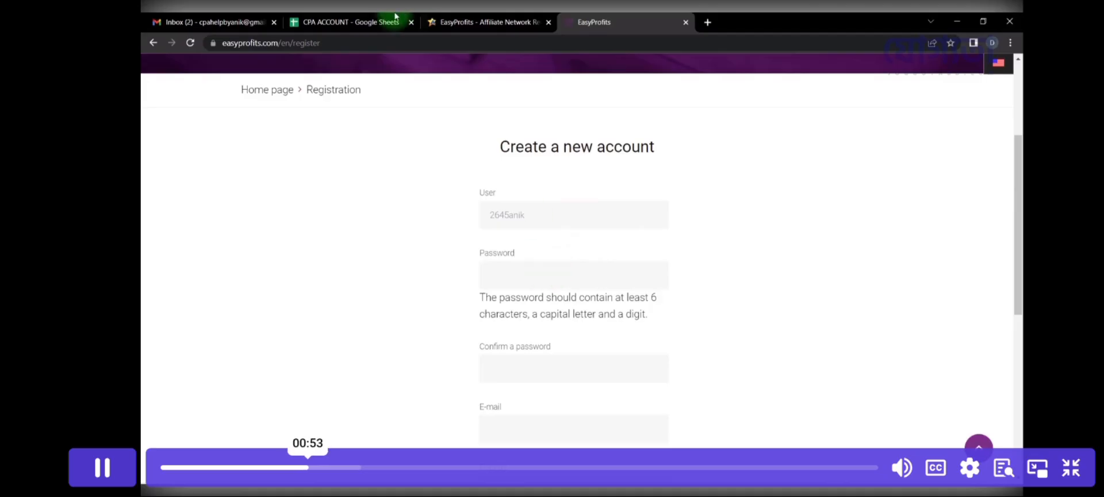
# Step: Fill Password and Confirm password with the saved password from the sheet
pyautogui.click(374, 22)
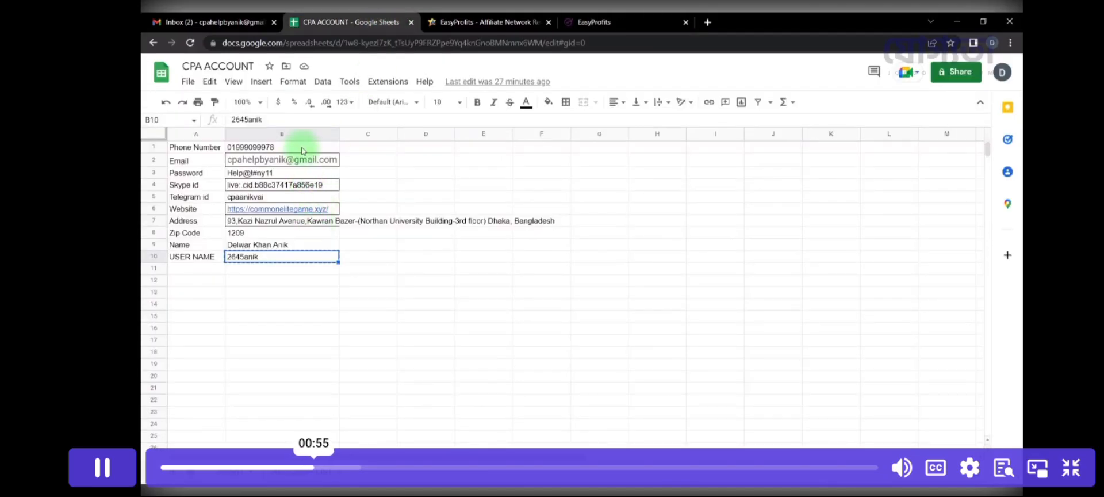
pyautogui.click(291, 173)
pyautogui.click(601, 23)
pyautogui.click(564, 279)
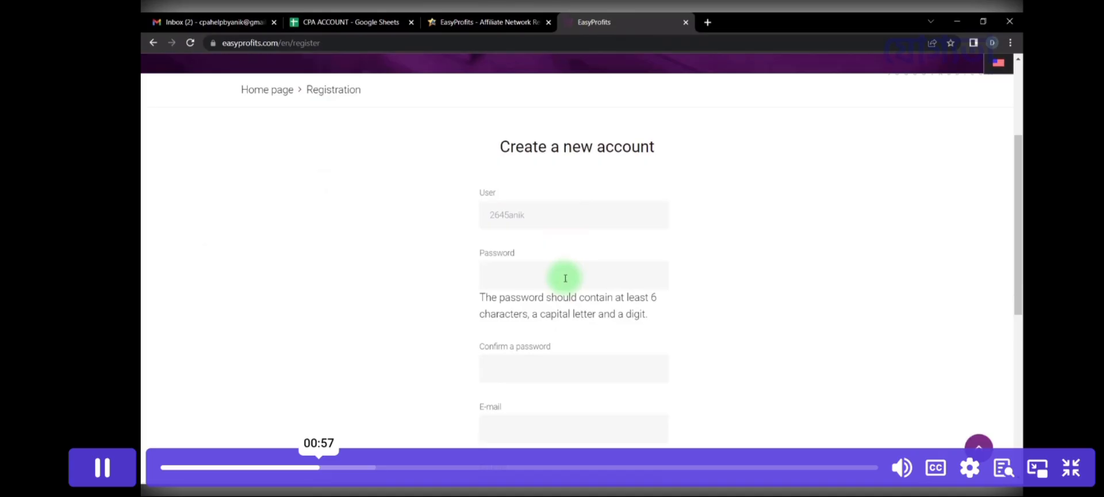
pyautogui.hotkey('ctrl', 'v')
pyautogui.click(525, 22)
pyautogui.click(525, 359)
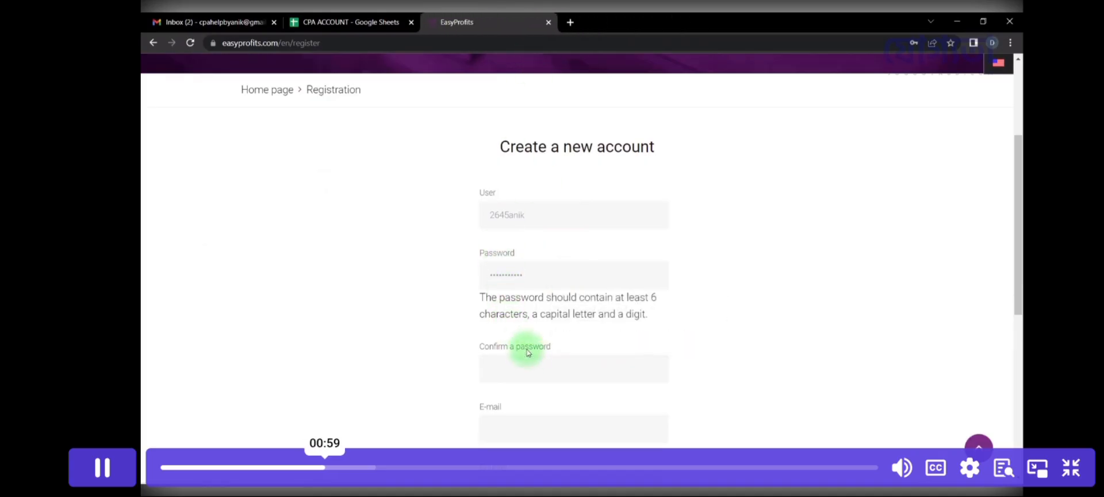
pyautogui.hotkey('ctrl', 'v')
pyautogui.scroll(-2, 458, 296)
# Step: Paste the saved e-mail address from the sheet into the E-mail field
pyautogui.click(315, 23)
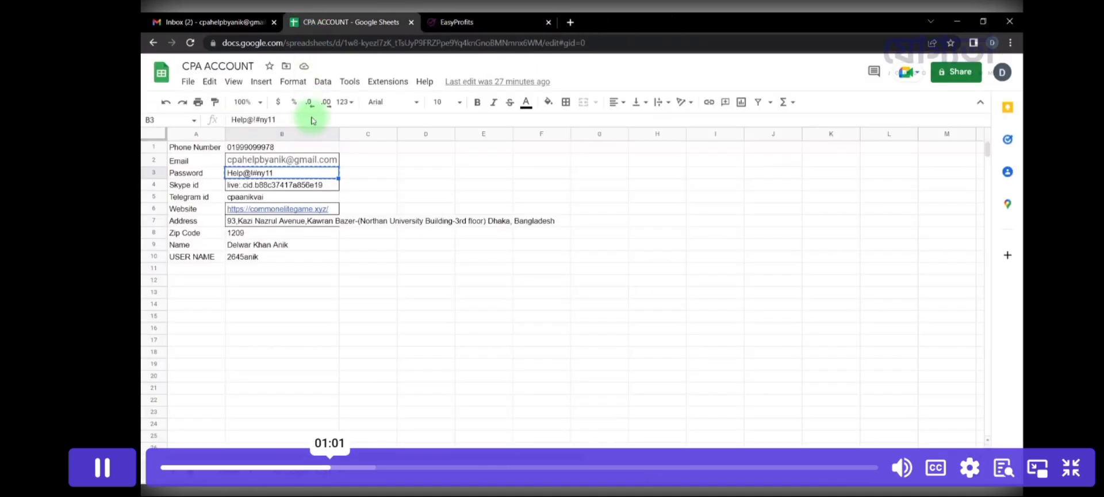
pyautogui.click(285, 155)
pyautogui.hotkey('ctrl', 'c')
pyautogui.click(461, 22)
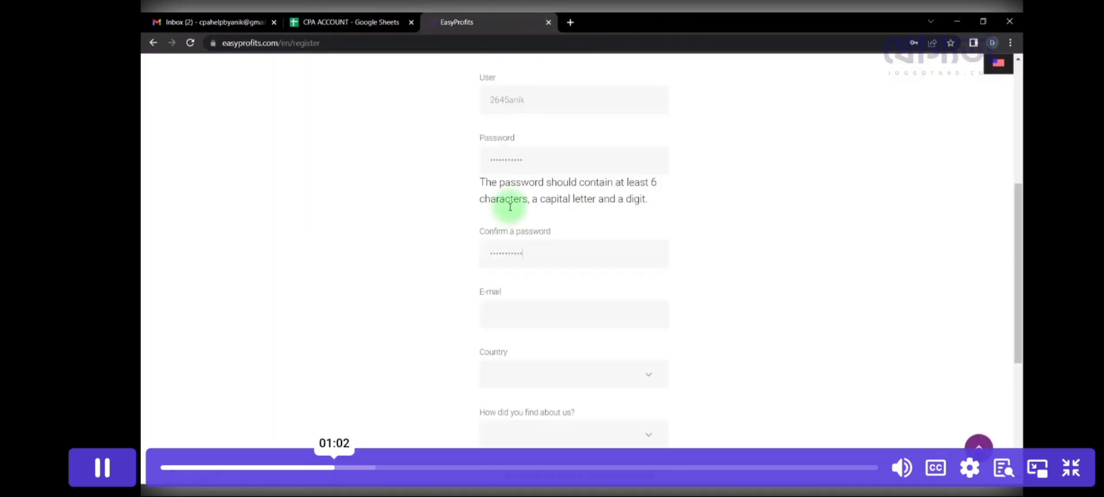
pyautogui.click(521, 321)
pyautogui.hotkey('ctrl', 'v')
# Step: Set Country to Bangladesh and 'How did you find about us' to Other
pyautogui.click(501, 375)
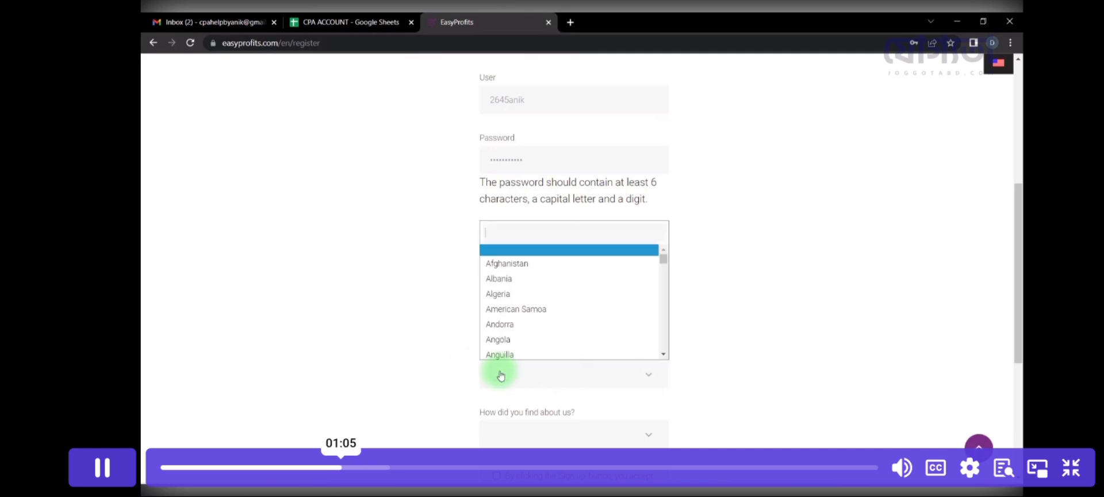
pyautogui.write('ban')
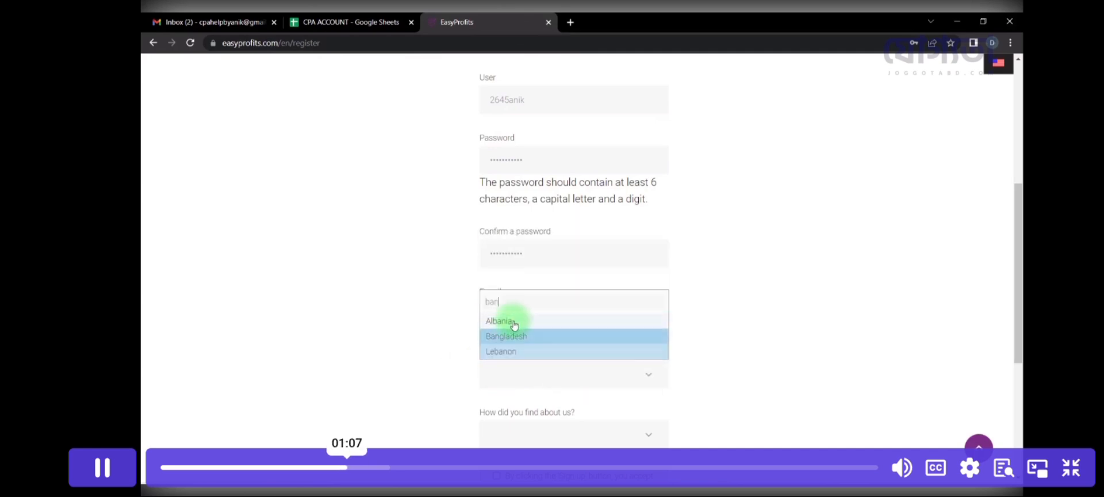
pyautogui.click(525, 338)
pyautogui.scroll(-2, 572, 327)
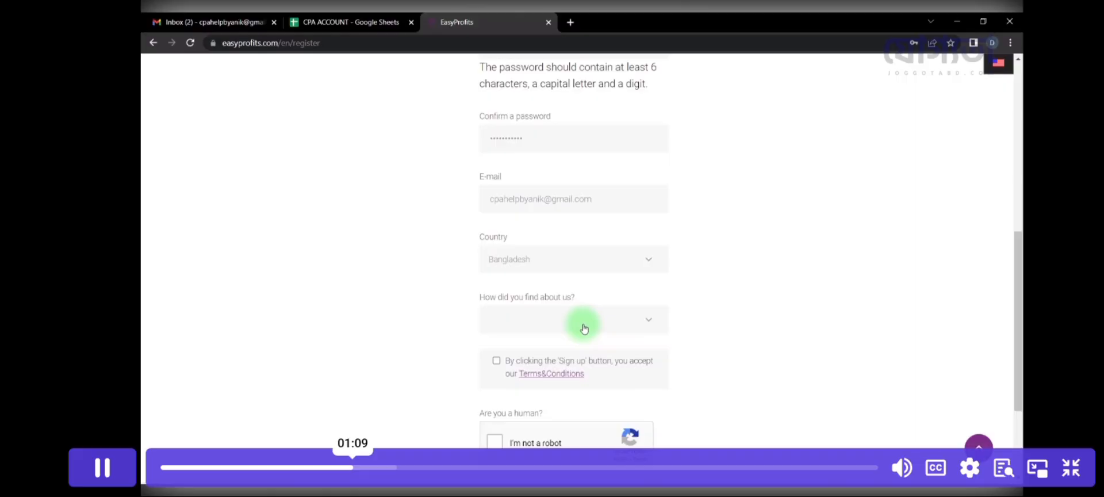
pyautogui.click(584, 328)
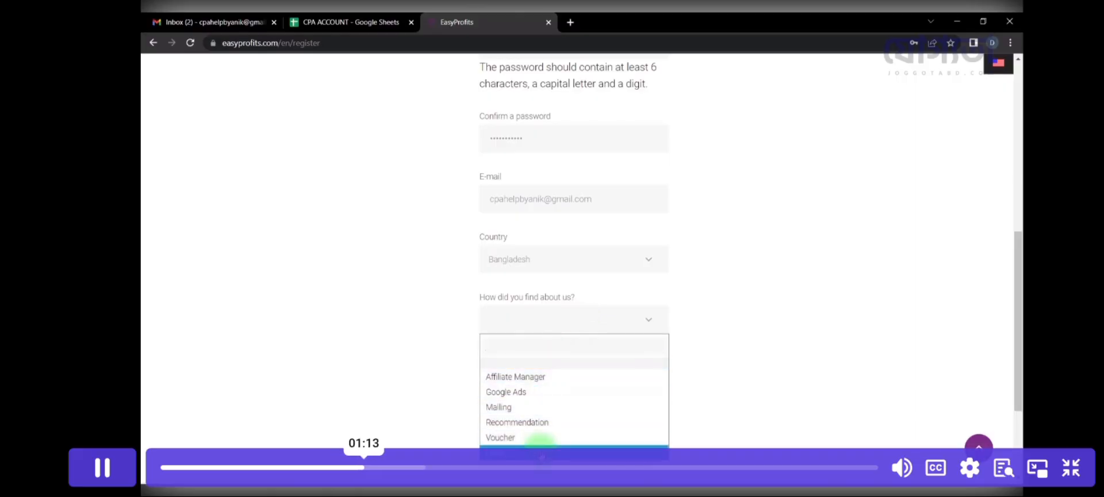
pyautogui.click(541, 452)
pyautogui.scroll(-1, 495, 368)
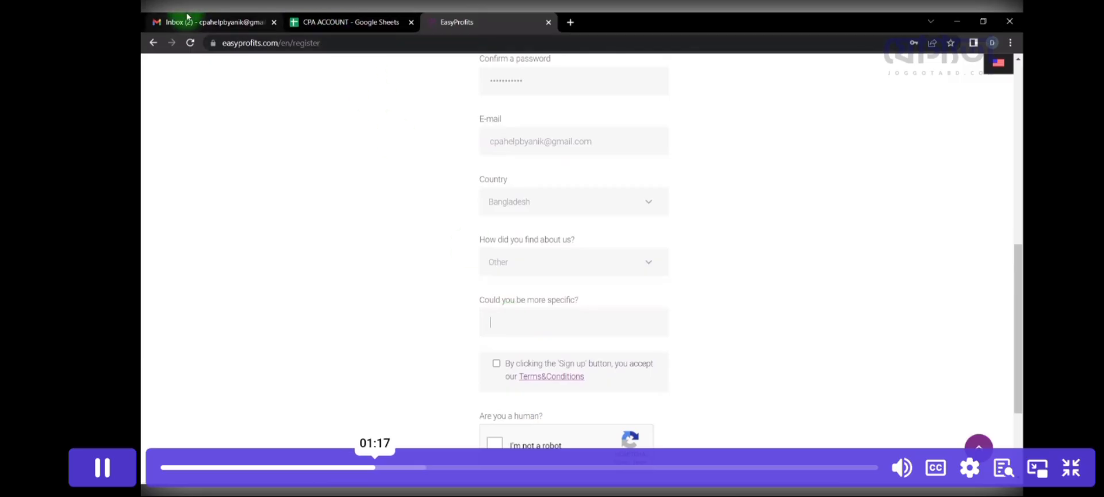
# Step: Check the Gmail inbox, then pick the adpump link in cell A9 of the sheet's links tab
pyautogui.click(264, 22)
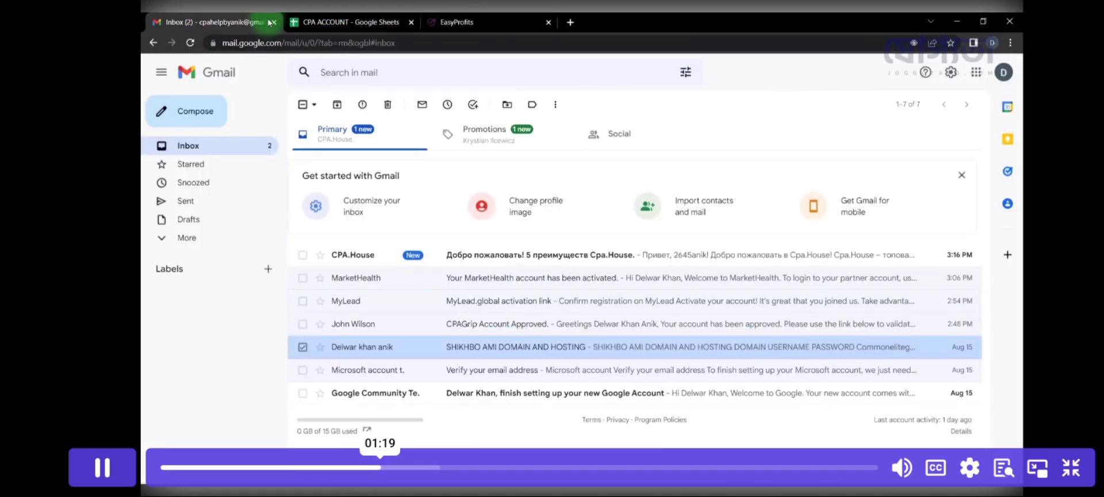
pyautogui.click(374, 23)
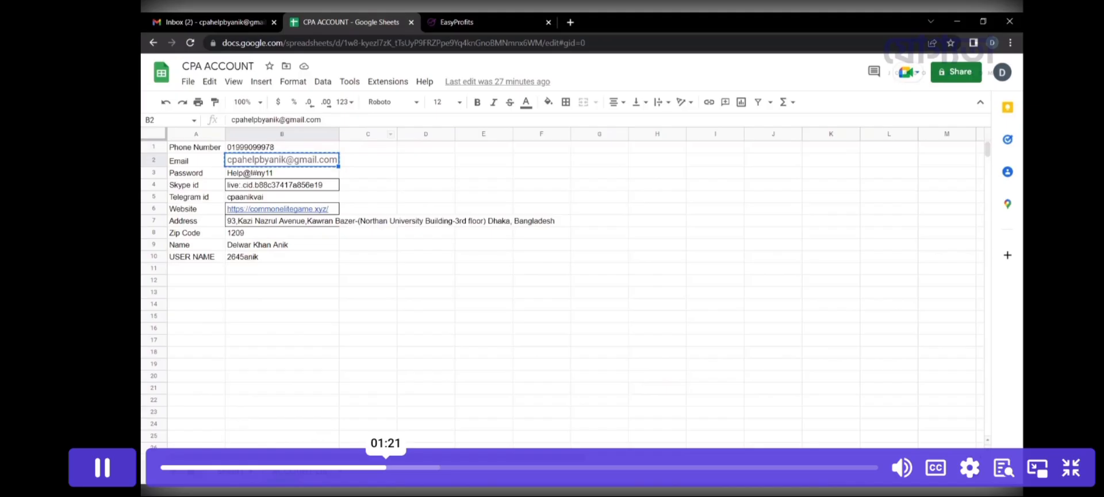
pyautogui.click(230, 460)
pyautogui.click(296, 243)
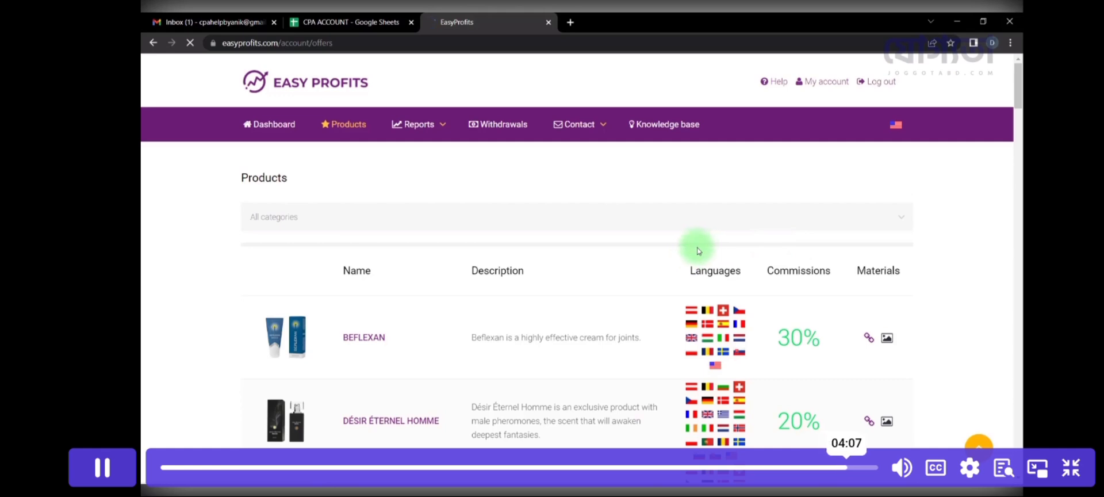
# Step: Play the EasyProfits lesson at 1.5x speed, then exit full screen to the lesson list
pyautogui.click(969, 467)
pyautogui.click(755, 273)
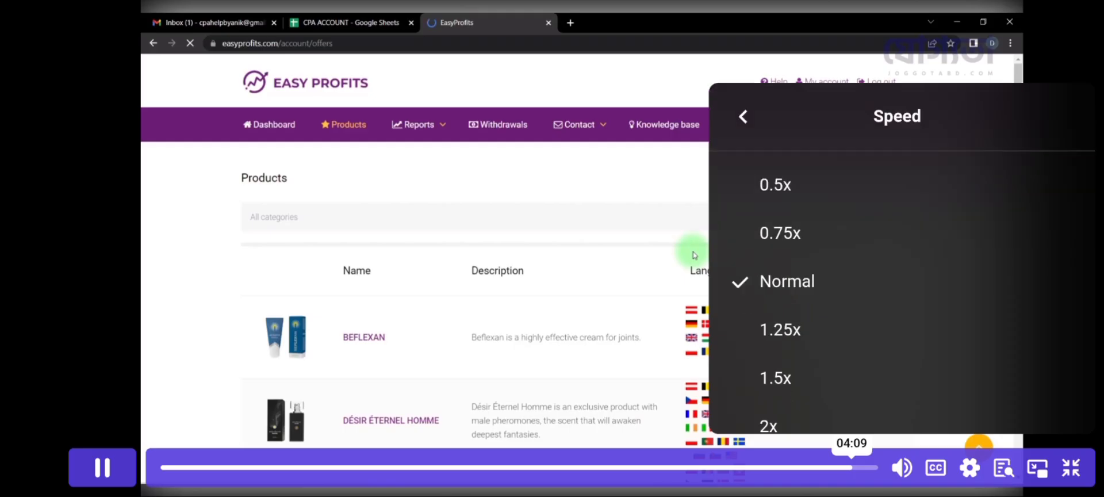
pyautogui.click(775, 352)
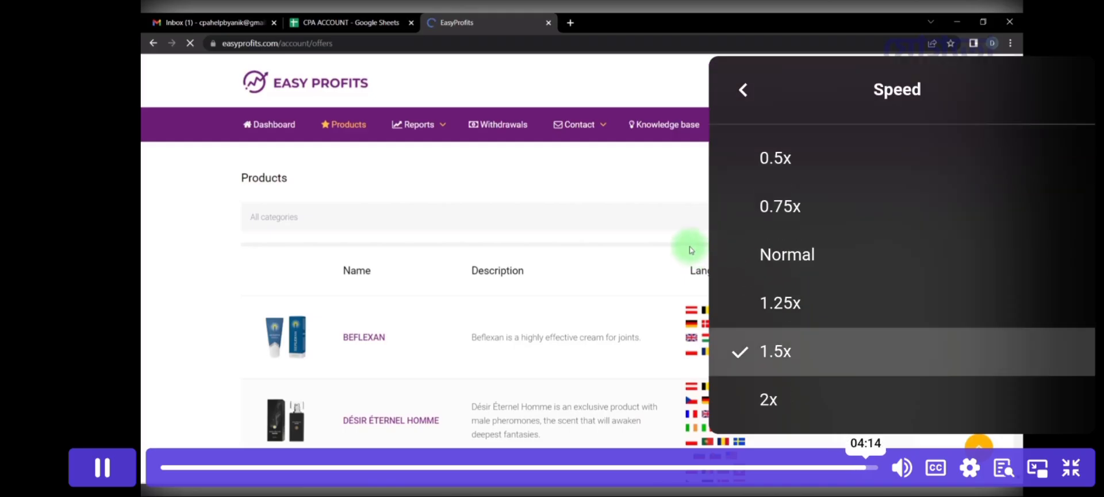
pyautogui.click(1071, 467)
pyautogui.scroll(-10, 581, 339)
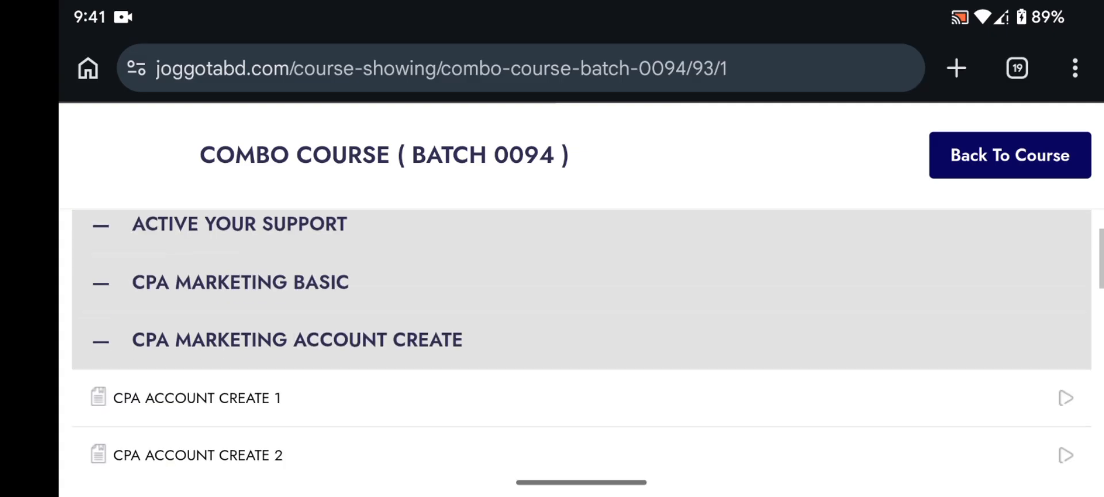
# Step: Open the CPA ACCOUNT CREATE 6 lesson on Aff1 and play its video full screen
pyautogui.click(581, 401)
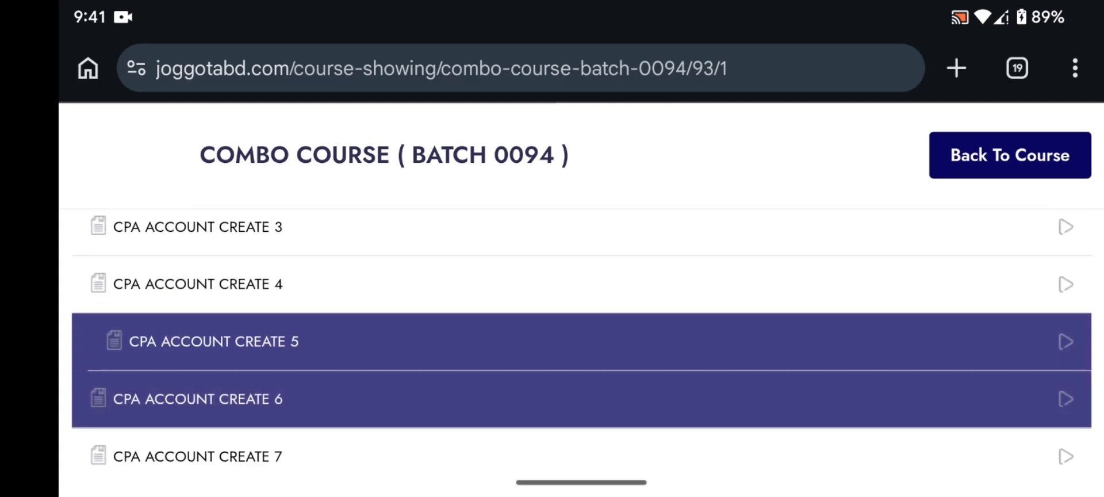
pyautogui.scroll(-6, 581, 339)
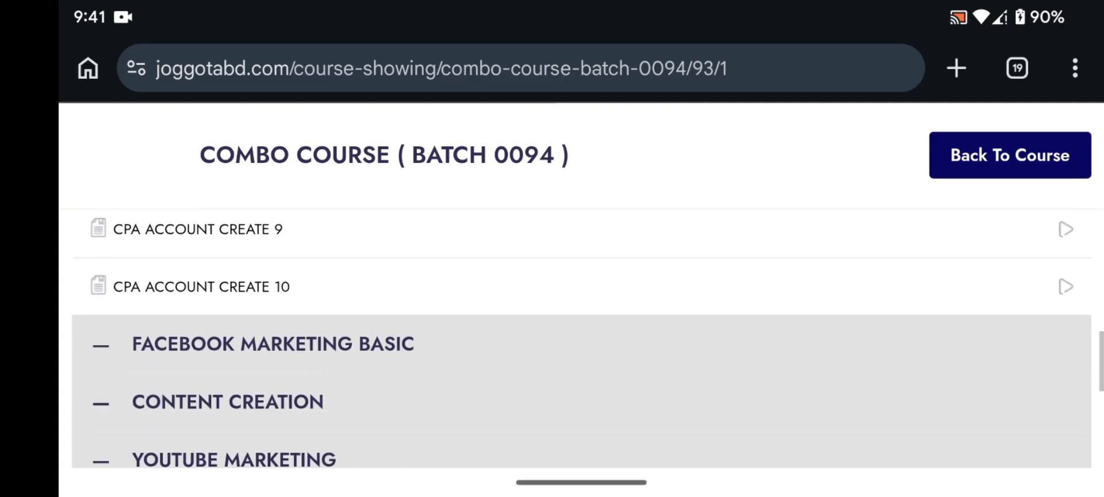
pyautogui.scroll(12, 581, 340)
pyautogui.scroll(9, 581, 340)
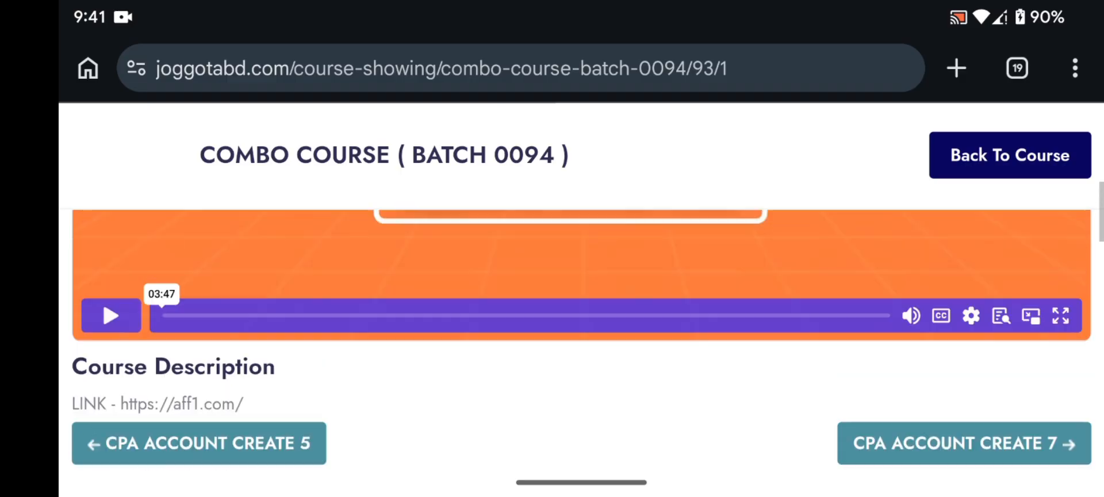
pyautogui.scroll(-2, 581, 339)
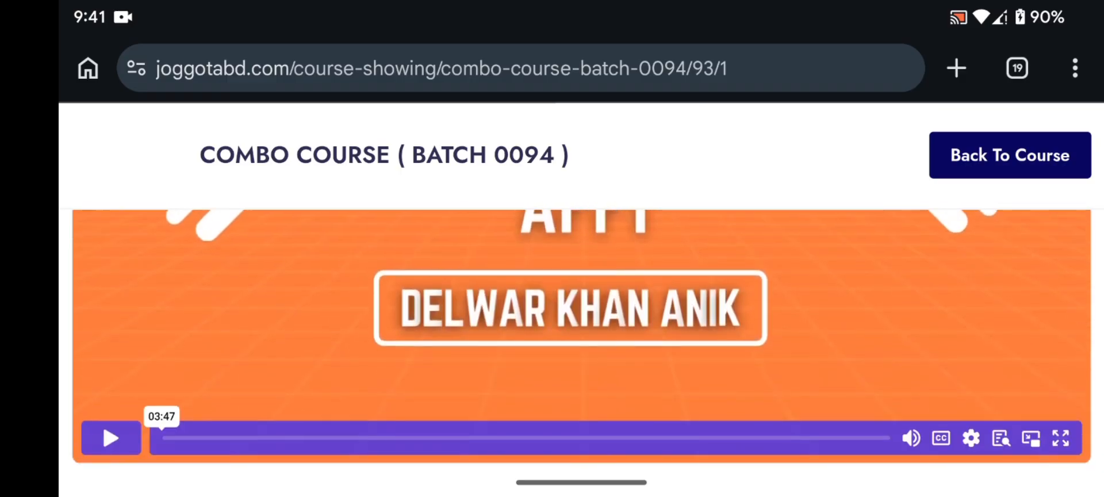
pyautogui.click(111, 438)
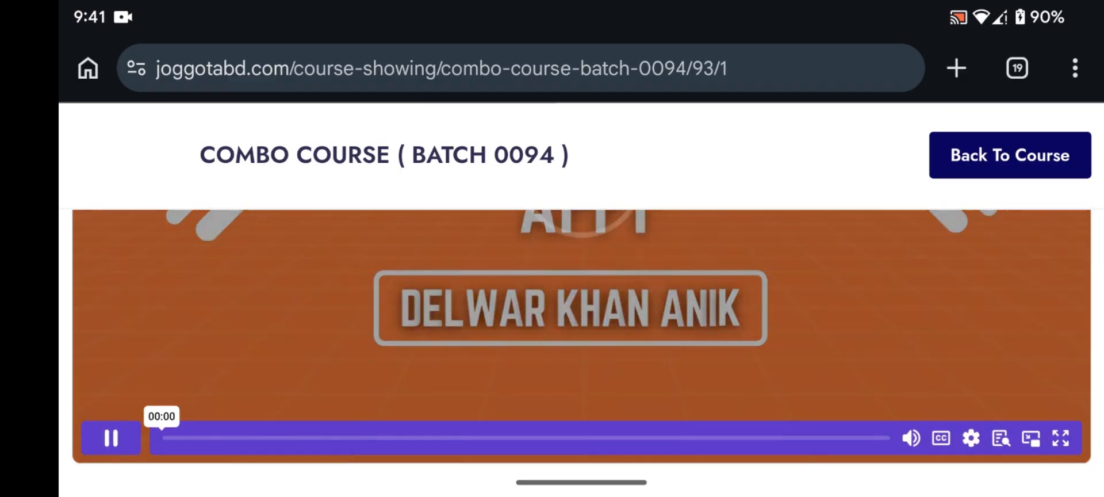
pyautogui.click(1061, 438)
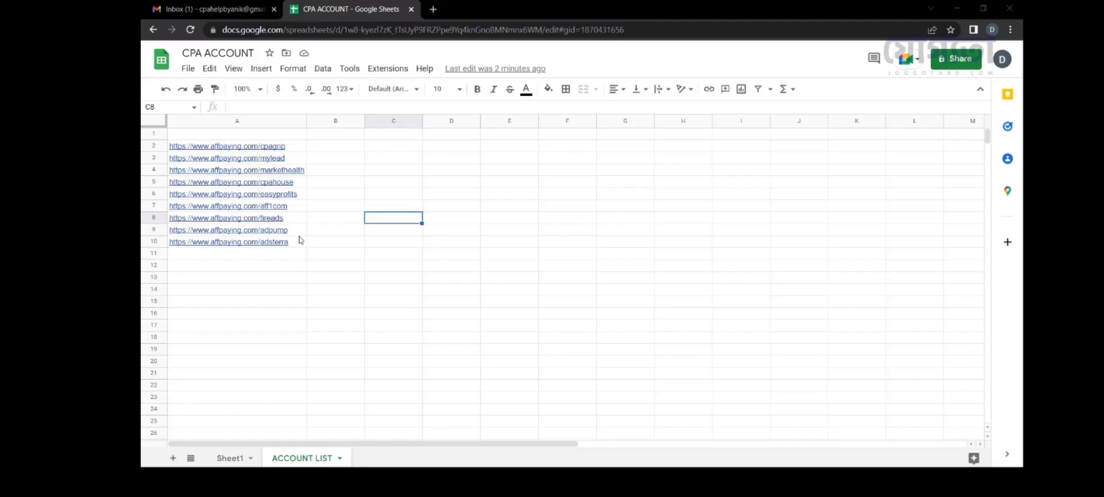
# Step: Follow the sheet's A7 aff1com link to AffPaying's Aff1.com review, then choose Join Now
pyautogui.click(278, 209)
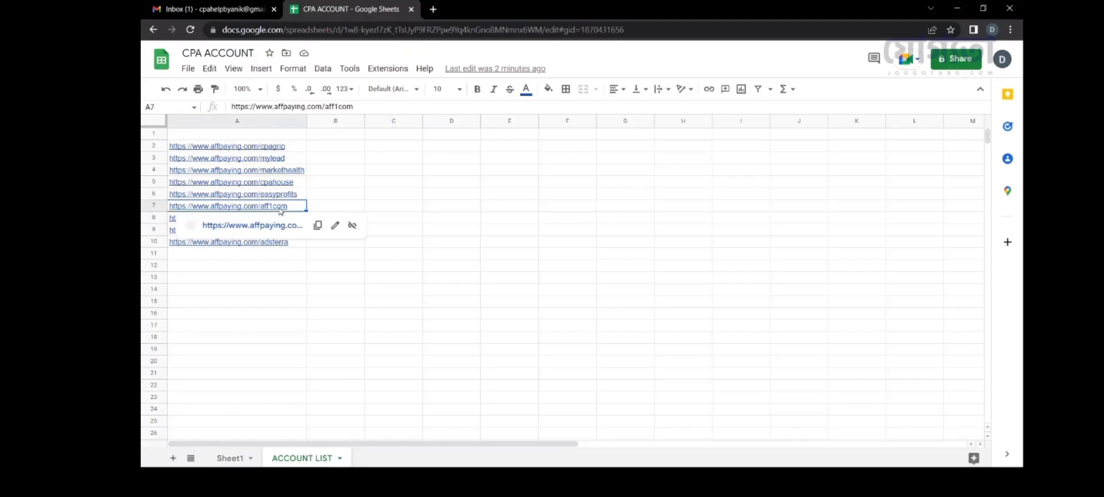
pyautogui.click(281, 228)
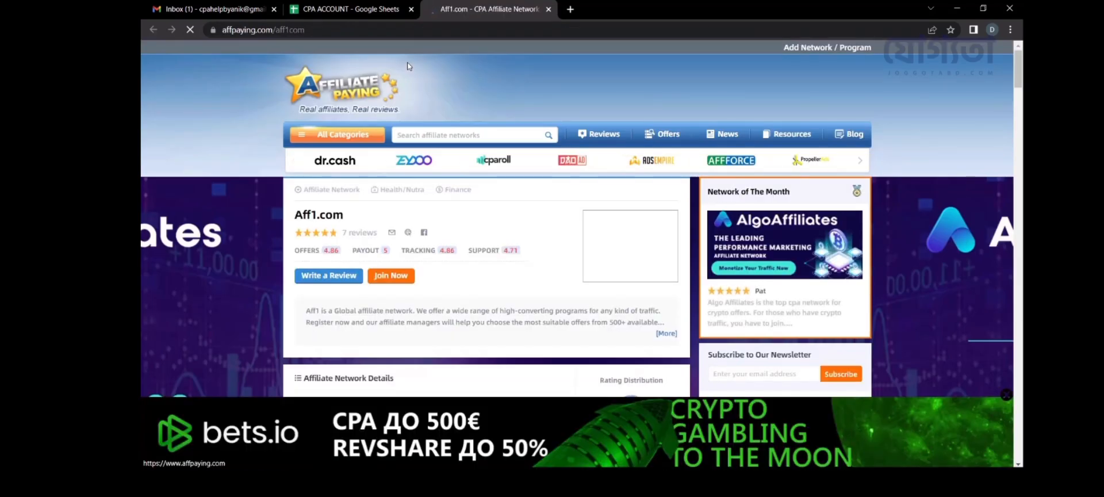
pyautogui.moveTo(382, 134)
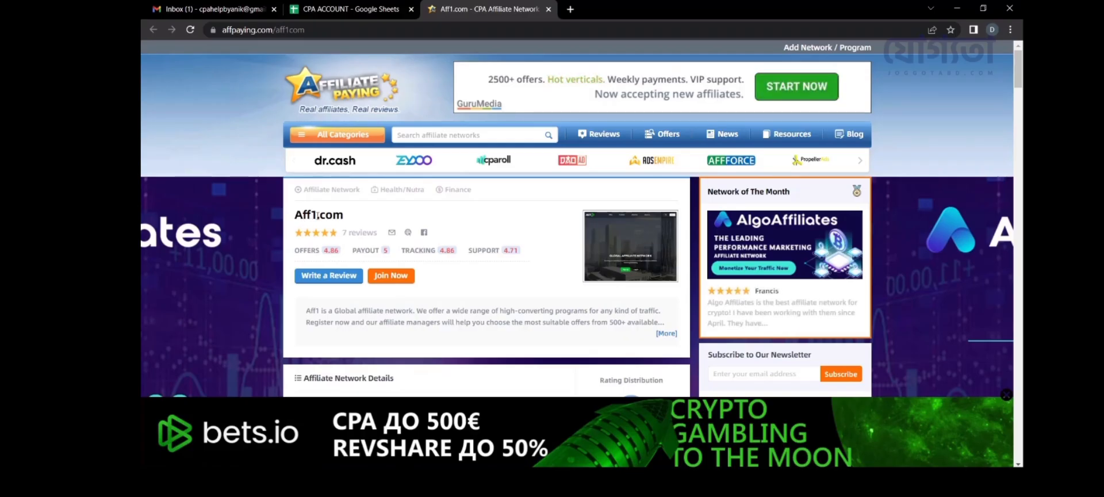
pyautogui.click(392, 276)
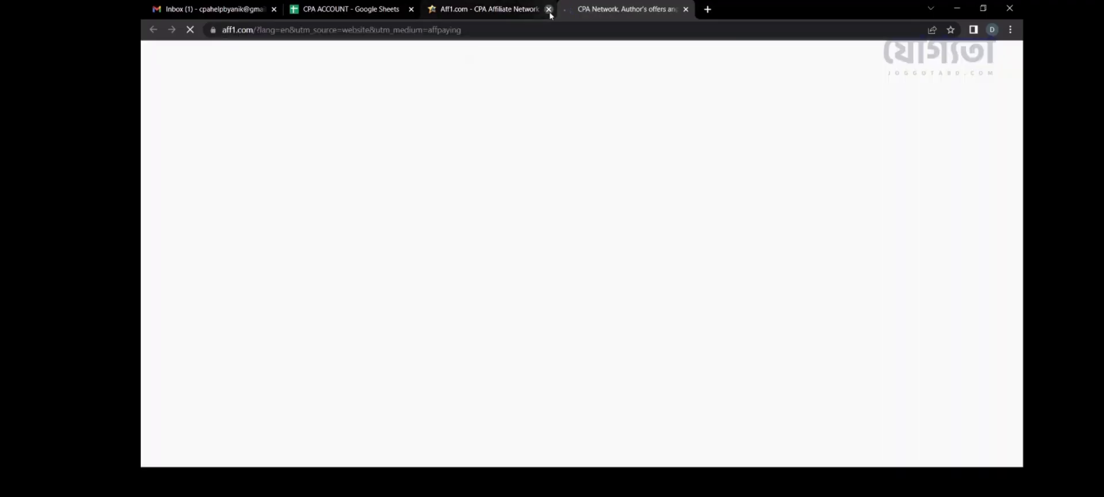
# Step: Close the review tab and start Aff1's sign-up form with the Publisher role
pyautogui.click(548, 9)
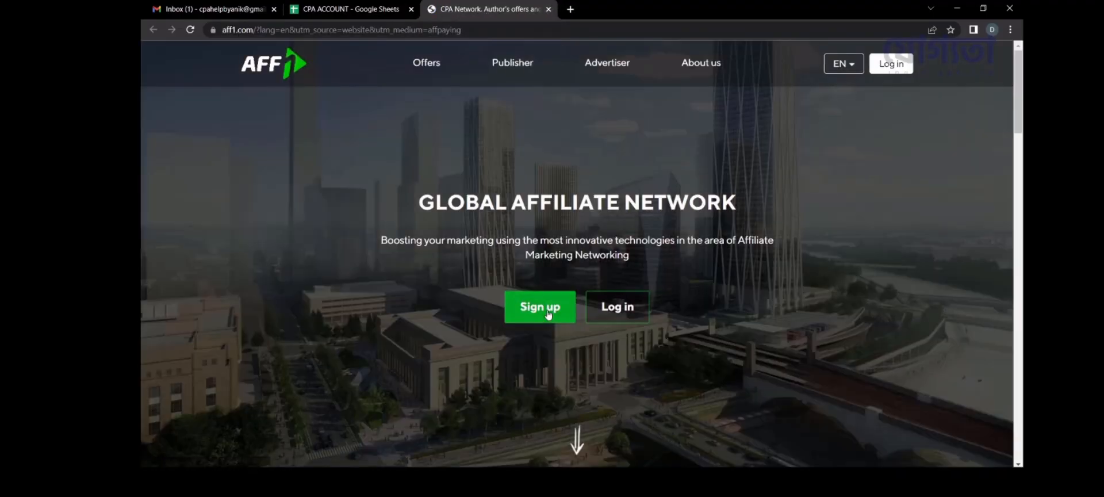
pyautogui.click(549, 314)
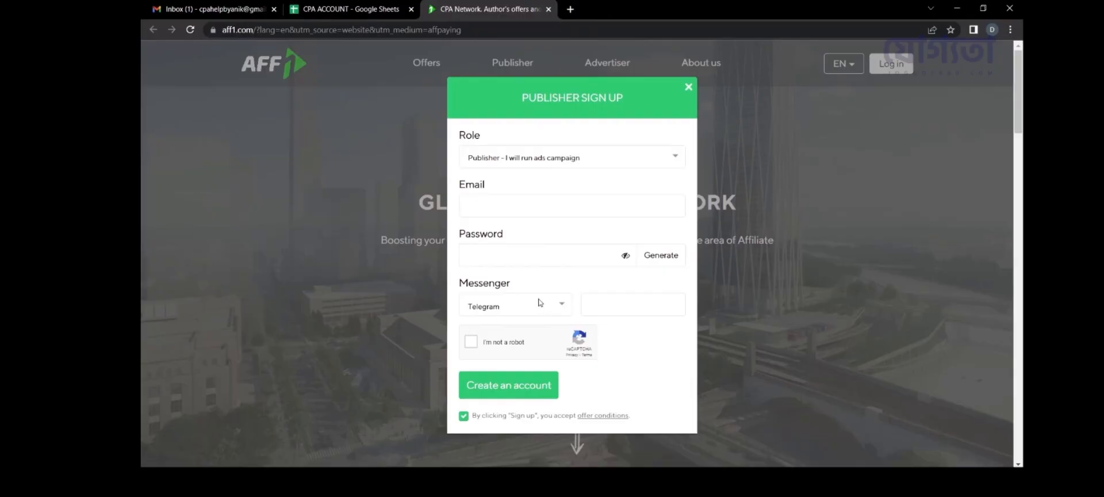
pyautogui.click(520, 163)
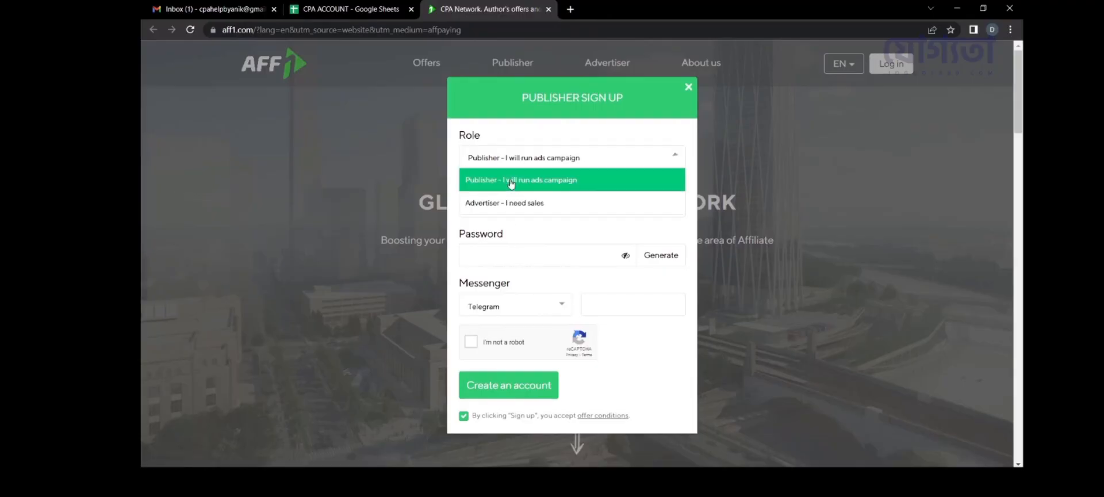
pyautogui.click(511, 180)
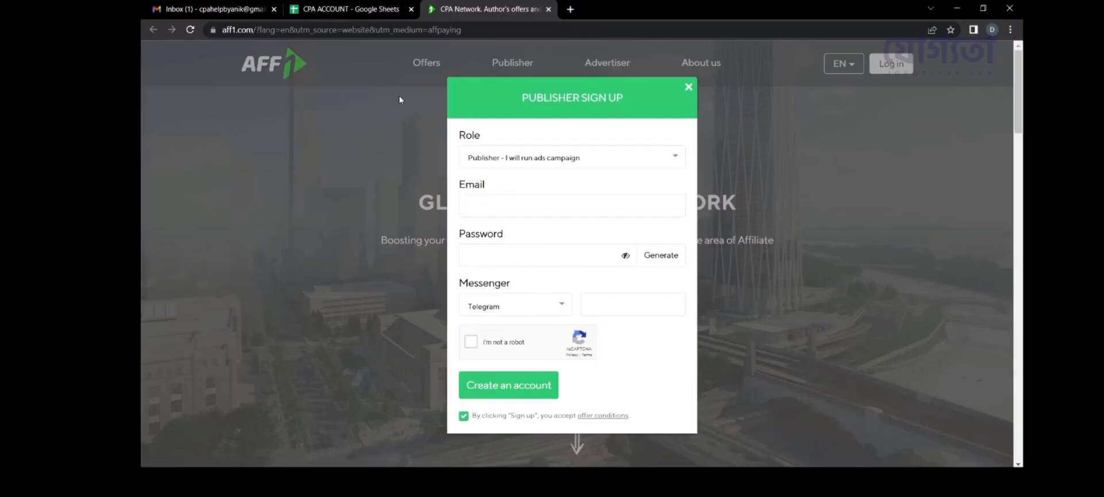
# Step: Fill the email and password fields with the values saved in the account sheet
pyautogui.click(351, 9)
pyautogui.click(242, 458)
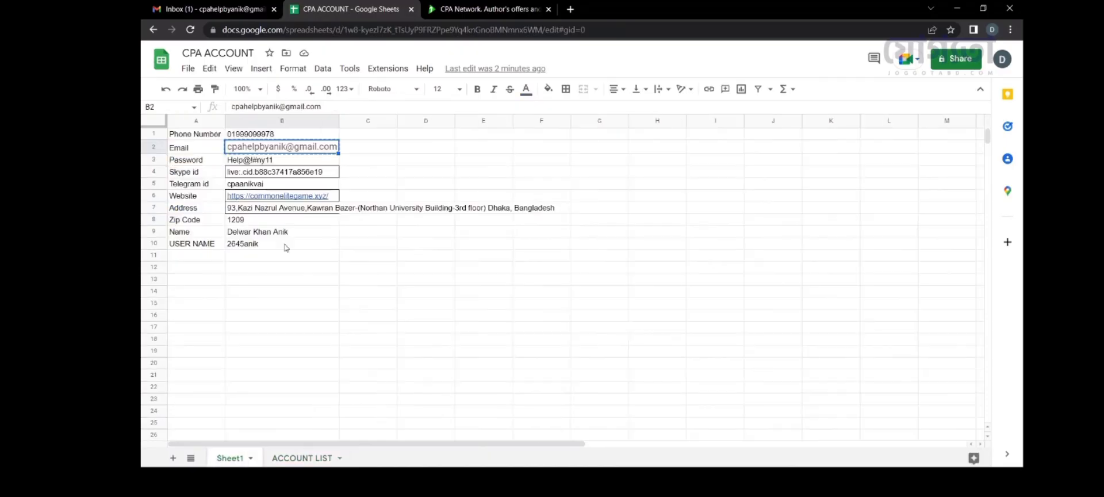
pyautogui.click(406, 162)
pyautogui.click(328, 151)
pyautogui.click(489, 9)
pyautogui.hotkey('ctrl', 'v')
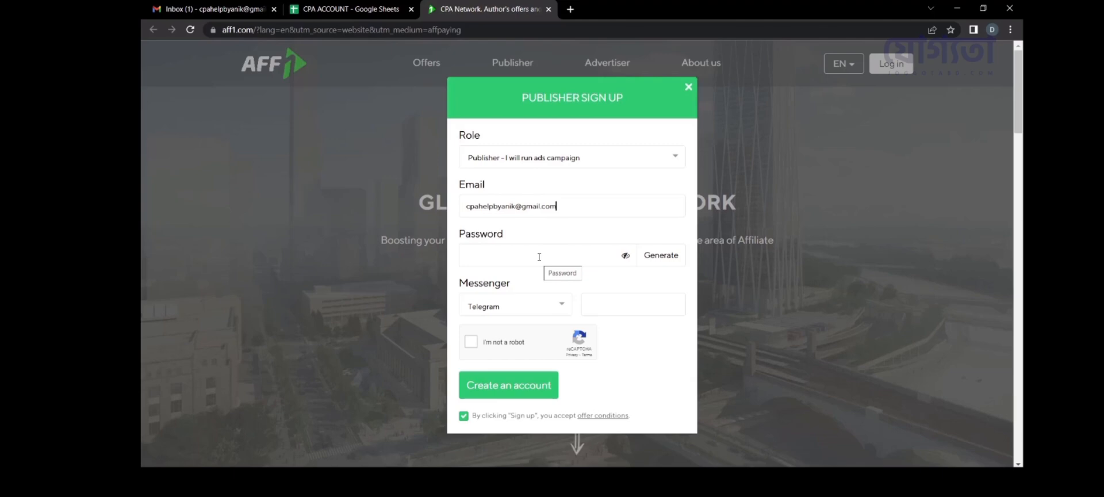
pyautogui.click(345, 8)
pyautogui.click(281, 161)
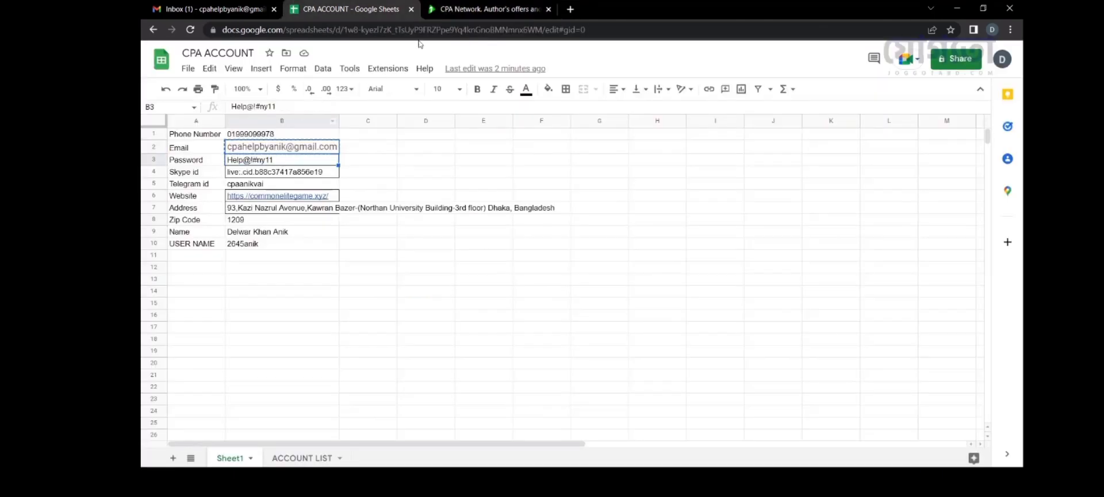
pyautogui.hotkey('ctrl', 'c')
pyautogui.click(489, 9)
pyautogui.click(543, 255)
pyautogui.hotkey('ctrl', 'v')
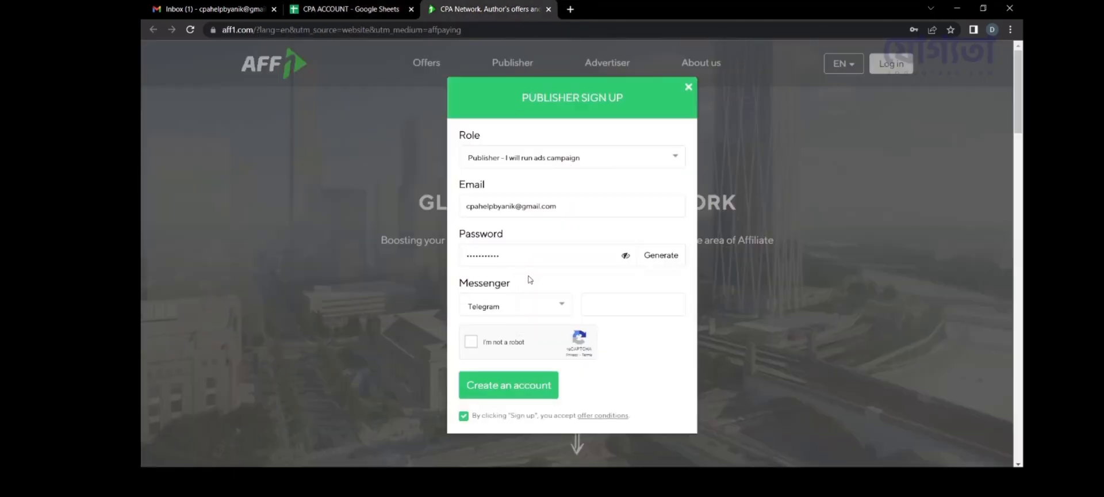
# Step: Set the messenger to Skype and paste the saved Skype id
pyautogui.click(518, 307)
pyautogui.click(489, 281)
pyautogui.click(345, 8)
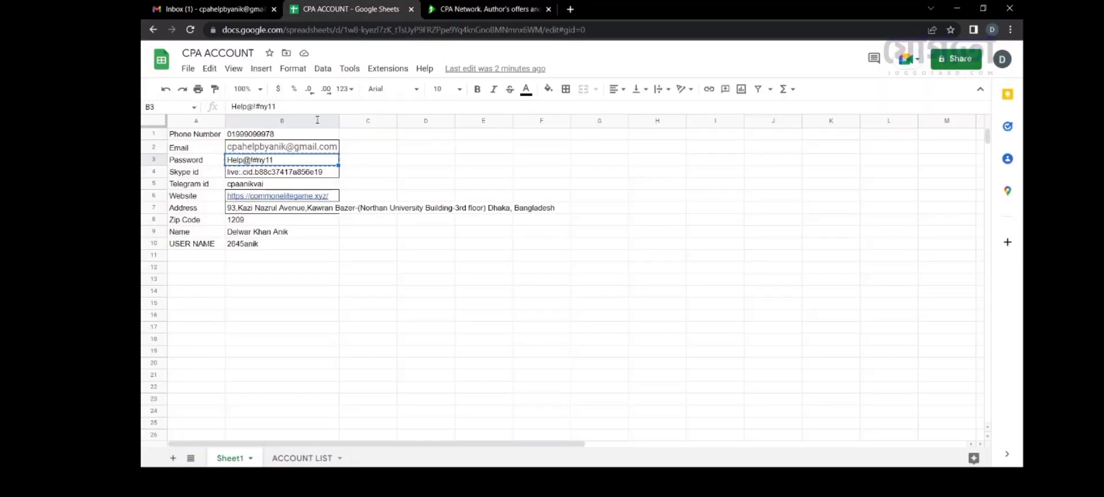
pyautogui.click(291, 172)
pyautogui.hotkey('ctrl', 'c')
pyautogui.click(489, 8)
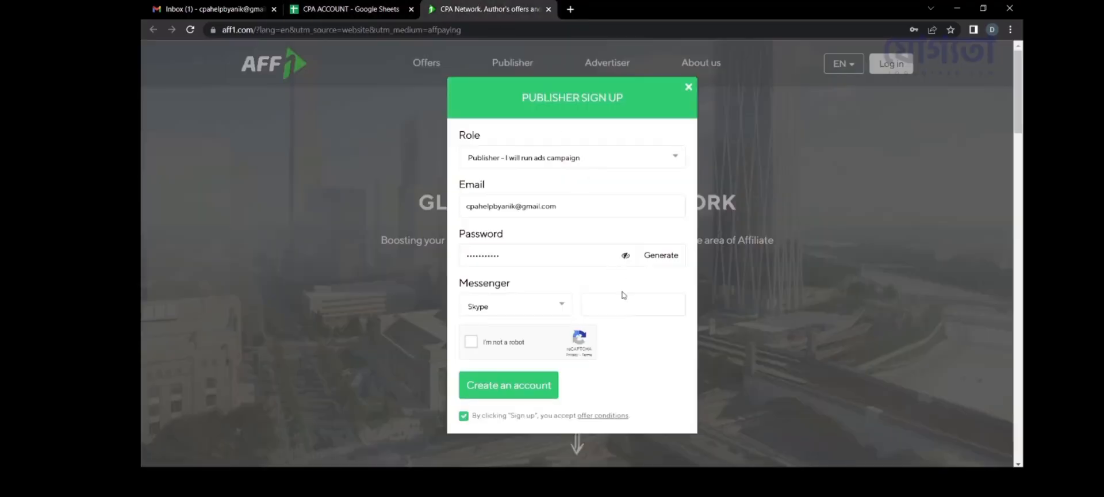
pyautogui.click(623, 295)
pyautogui.hotkey('ctrl', 'v')
# Step: Pass the reCAPTCHA stairs challenge, create the publisher account, and go to the Gmail inbox
pyautogui.click(486, 343)
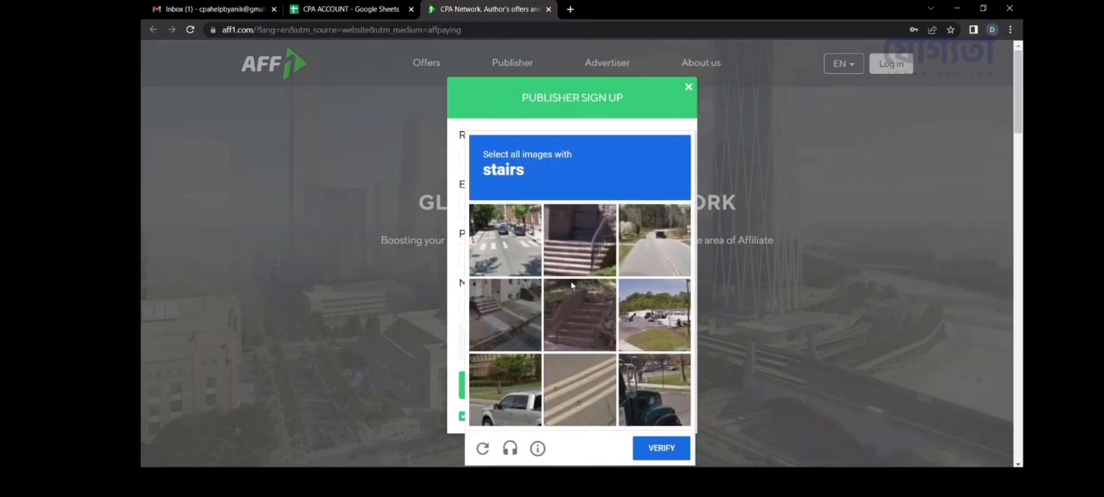
pyautogui.click(578, 242)
pyautogui.click(573, 319)
pyautogui.click(505, 317)
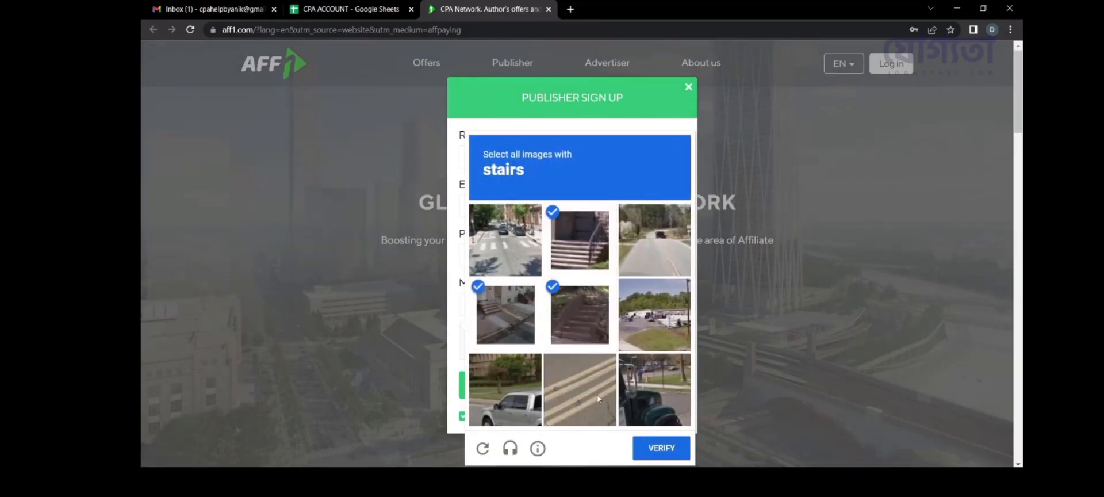
pyautogui.click(649, 447)
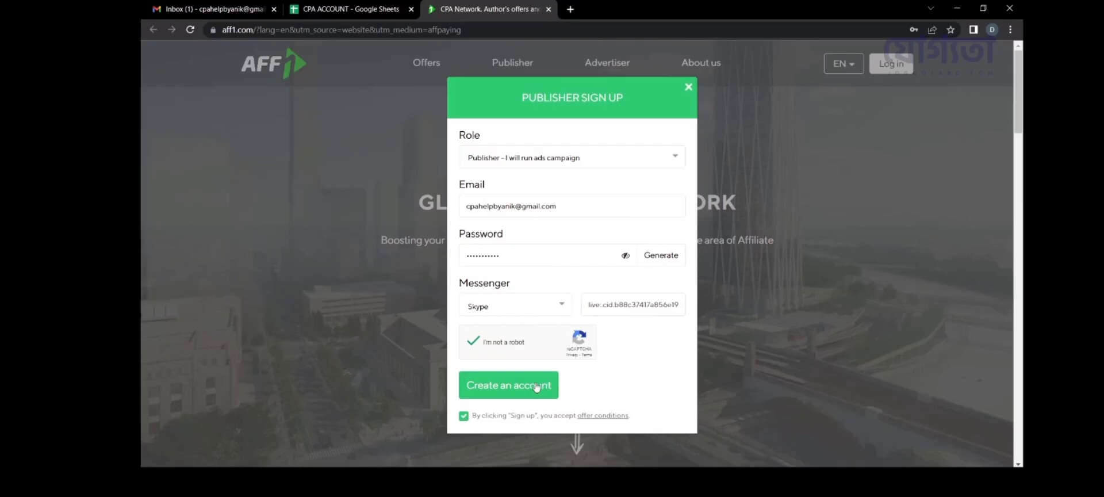
pyautogui.click(508, 385)
pyautogui.click(544, 392)
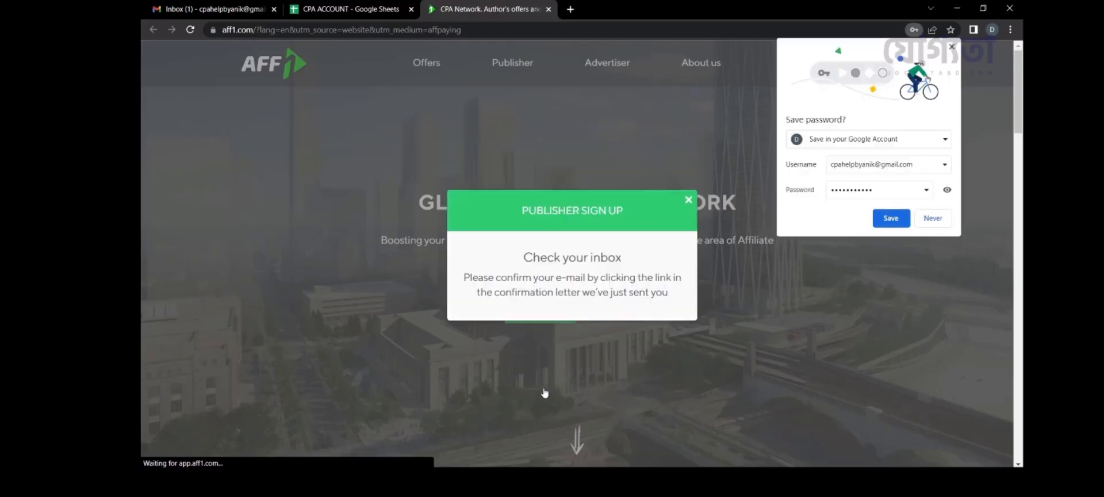
pyautogui.hotkey('ctrl', '1')
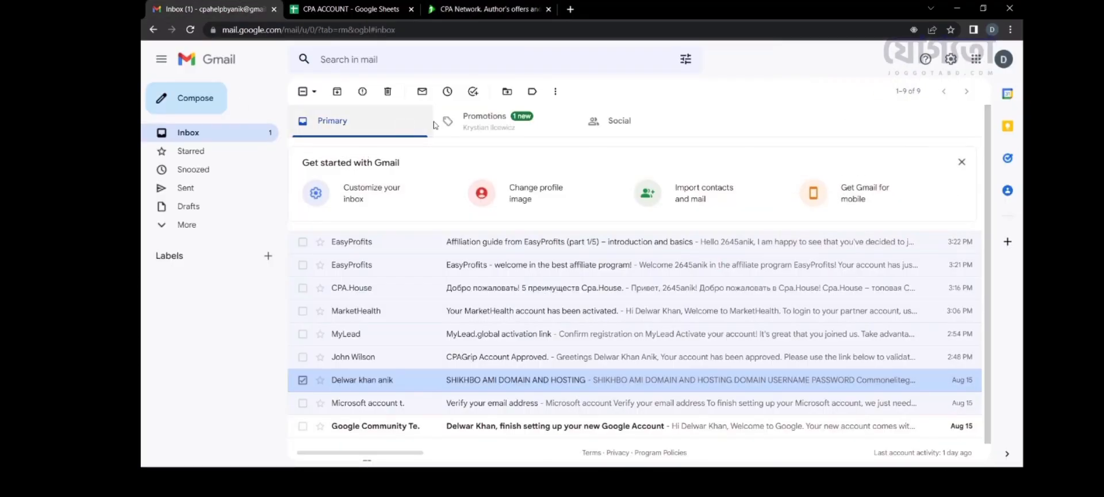
# Step: Refresh Gmail, open Aff1's 'Verify your email' message, and follow its verification link
pyautogui.click(411, 123)
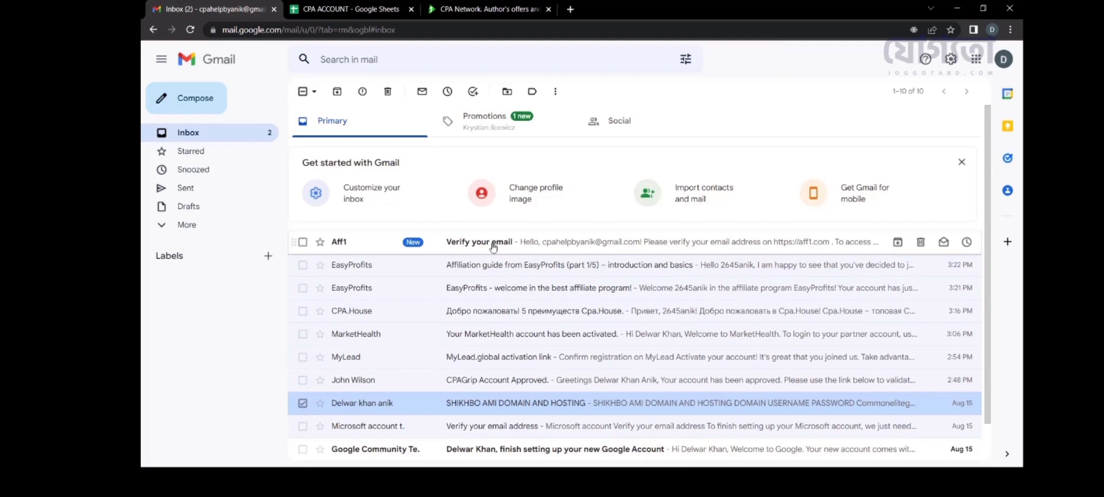
pyautogui.click(492, 247)
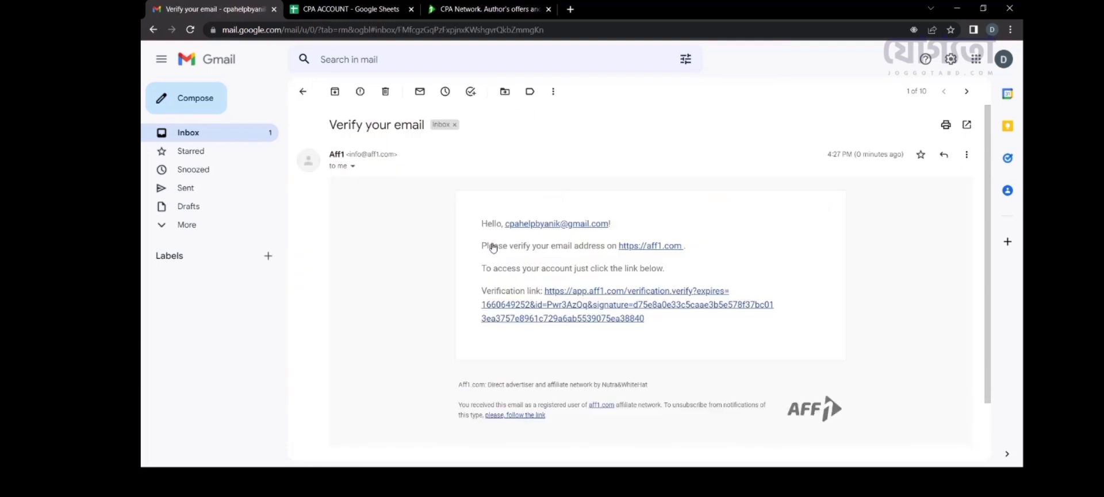
pyautogui.click(553, 303)
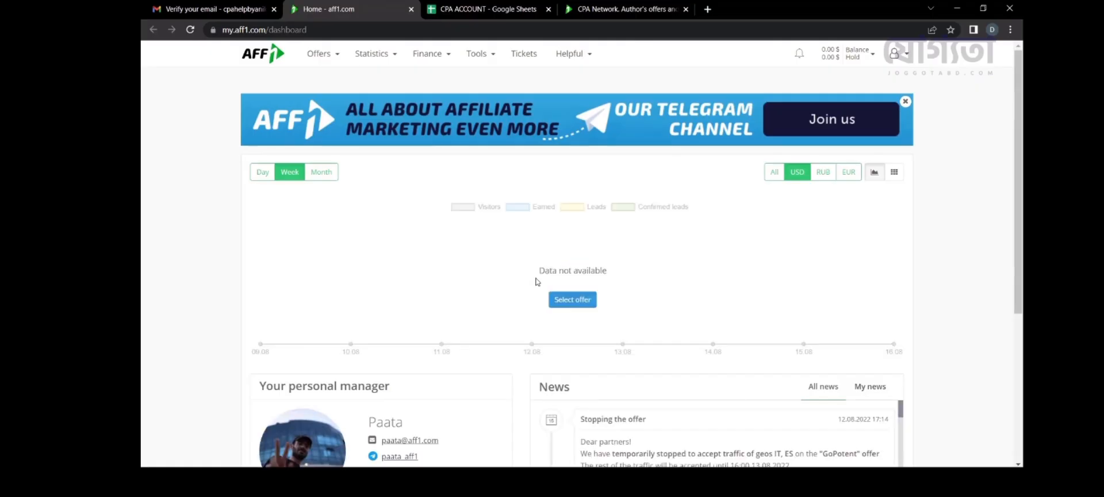
# Step: Show All offers from Aff1's offers menu and scroll the COD catalogue down to Elesse Cream
pyautogui.scroll(-4, 536, 281)
pyautogui.scroll(4, 537, 281)
pyautogui.click(320, 54)
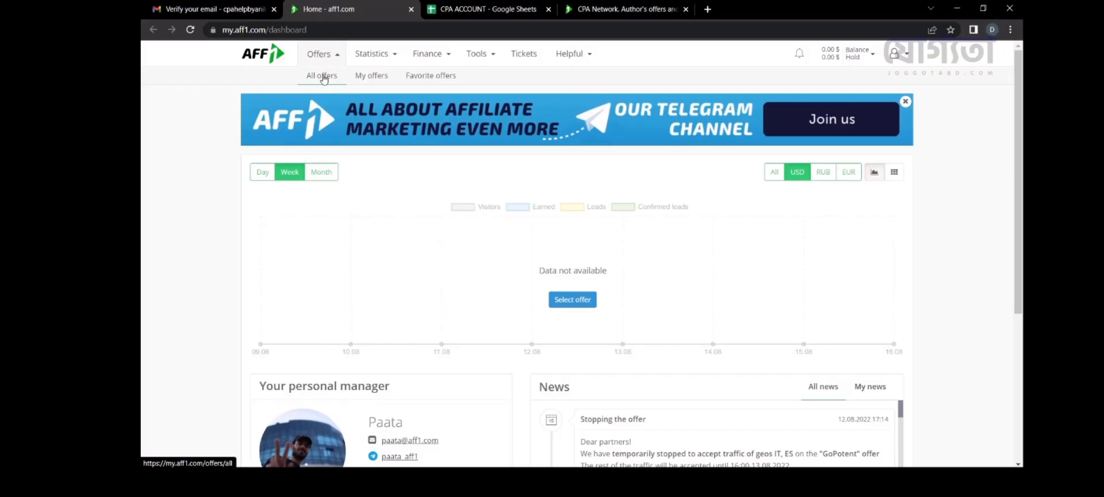
pyautogui.click(324, 78)
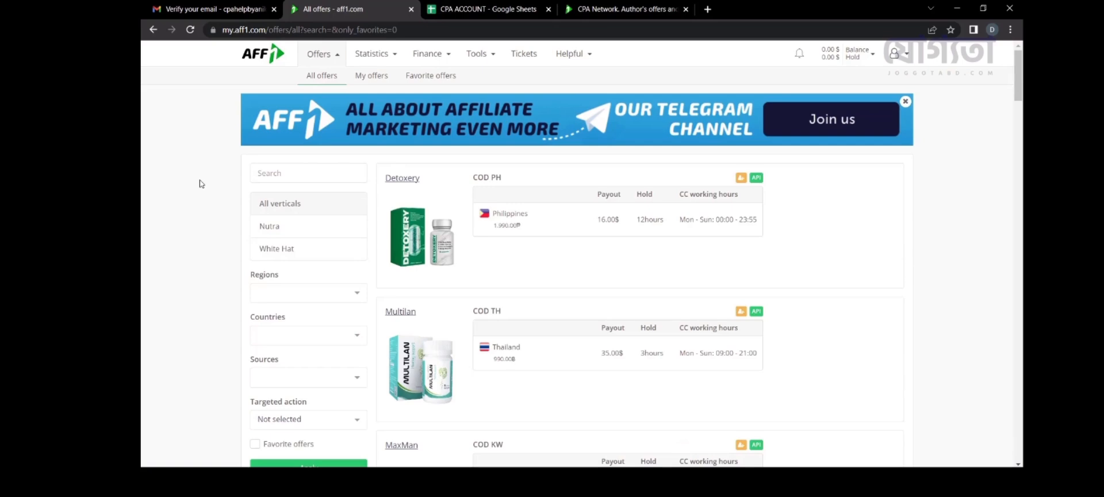
pyautogui.scroll(-5, 849, 209)
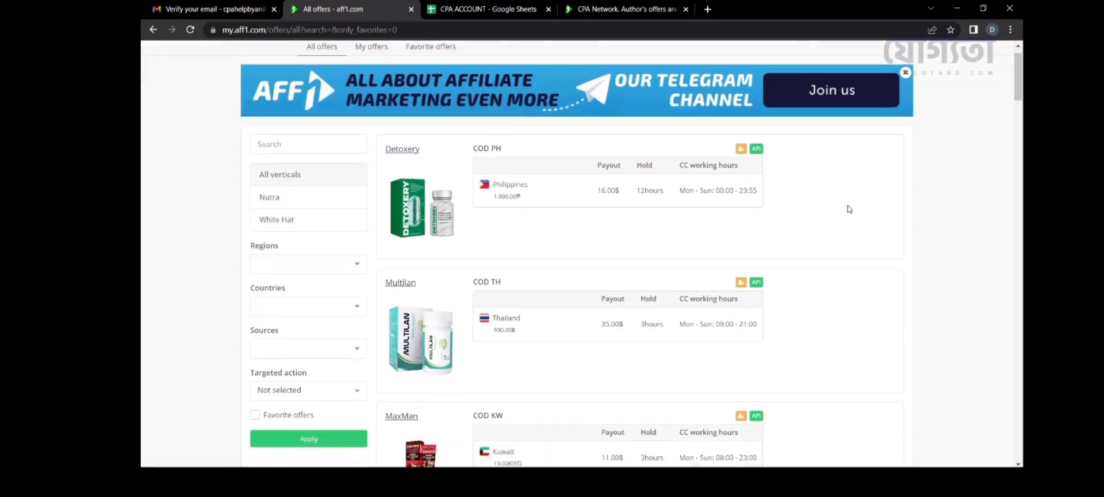
pyautogui.scroll(-7, 849, 209)
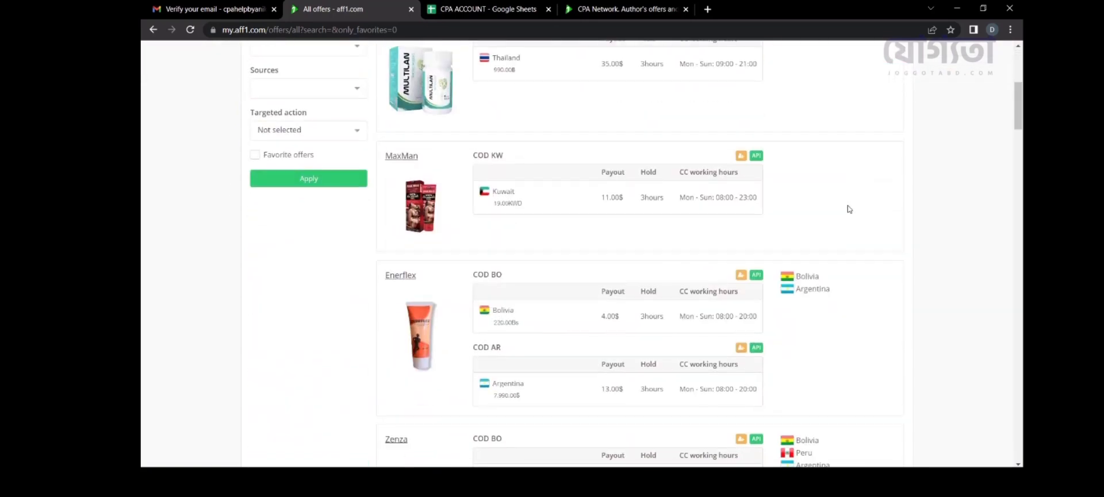
pyautogui.scroll(-4, 849, 209)
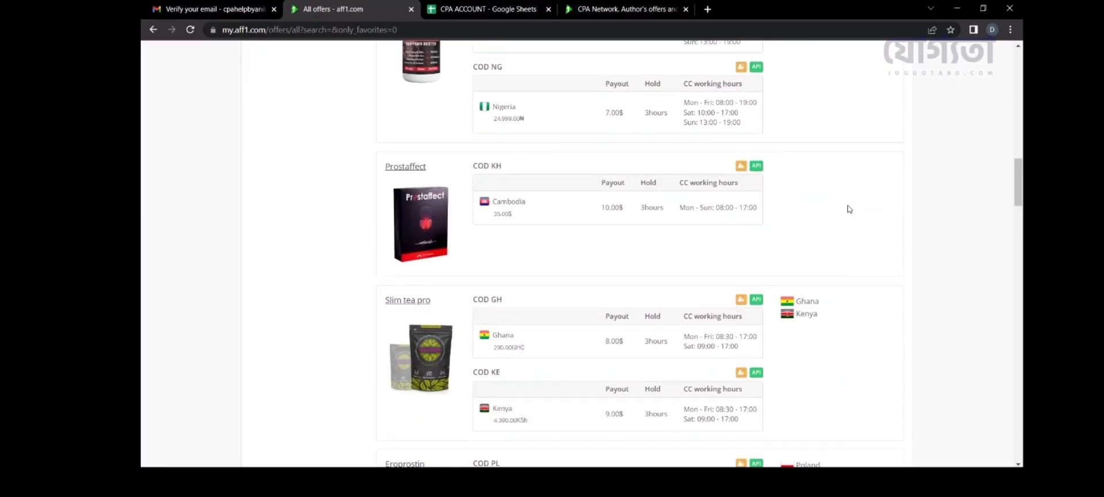
pyautogui.scroll(-4, 849, 209)
pyautogui.scroll(-5, 849, 209)
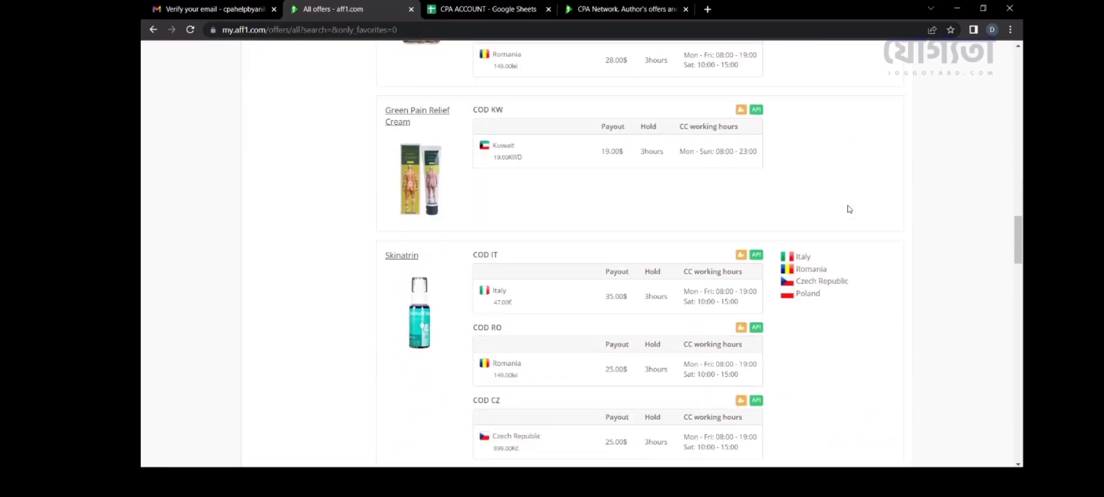
pyautogui.scroll(-4, 849, 209)
pyautogui.scroll(-1, 849, 209)
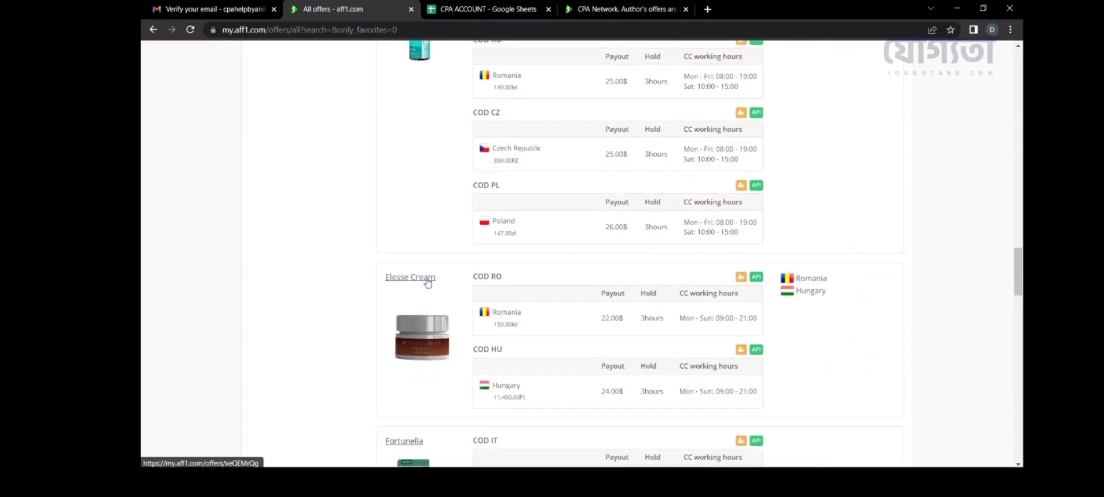
# Step: Open the Elesse Cream offer page to check its Hungary payout and landing page
pyautogui.click(428, 277)
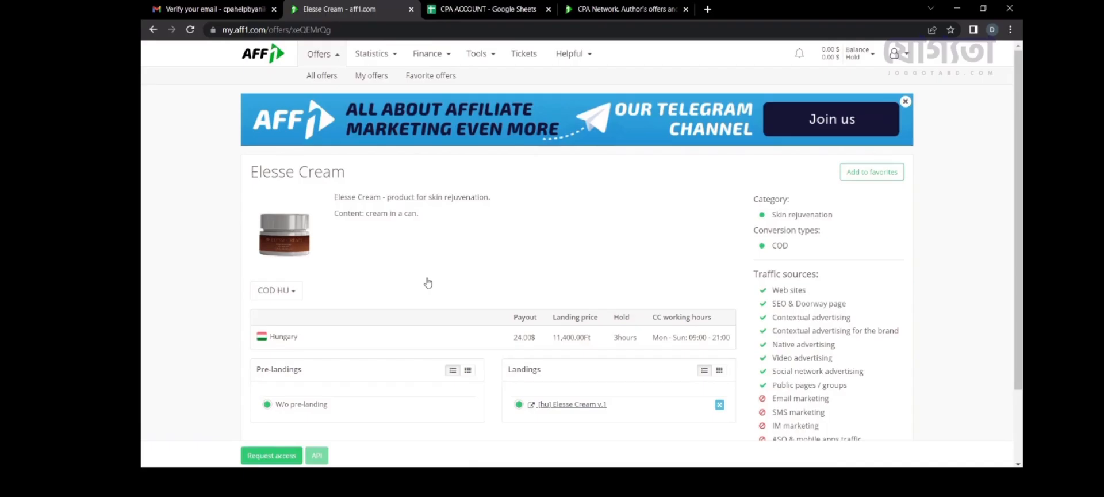
pyautogui.scroll(-2, 428, 283)
pyautogui.scroll(2, 428, 283)
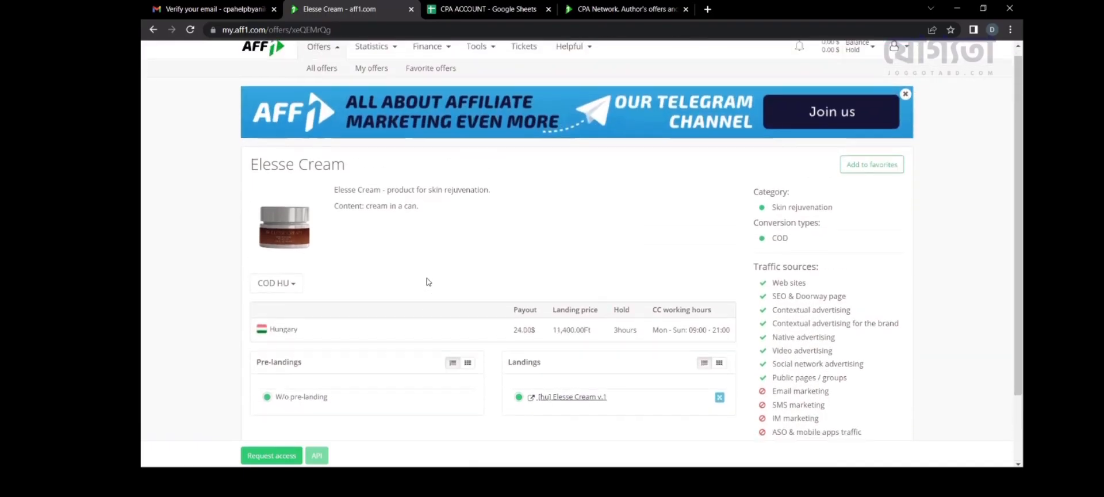
pyautogui.scroll(-2, 428, 282)
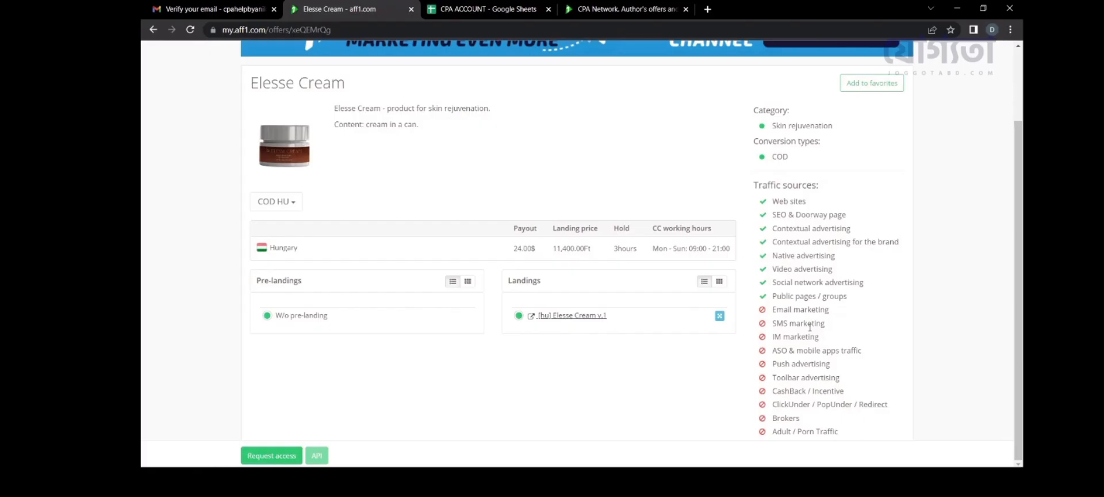
# Step: Highlight the offer's traffic sources, including SMS marketing and CashBack / Incentive
pyautogui.moveTo(845, 439); pyautogui.dragTo(765, 202)
pyautogui.click(807, 348)
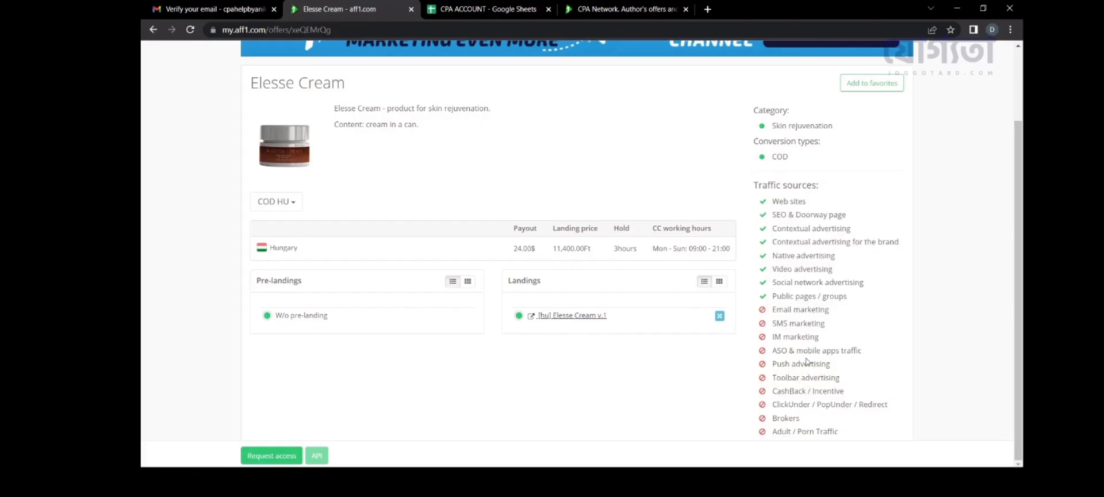
pyautogui.doubleClick(813, 324)
pyautogui.click(811, 326)
pyautogui.tripleClick(800, 390)
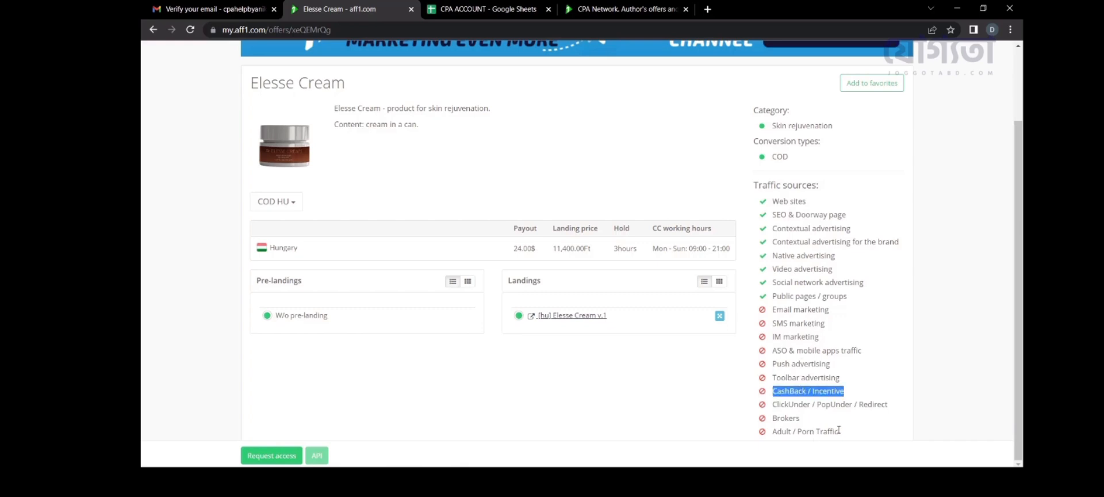
pyautogui.scroll(2, 839, 429)
pyautogui.scroll(-2, 790, 363)
pyautogui.scroll(2, 402, 349)
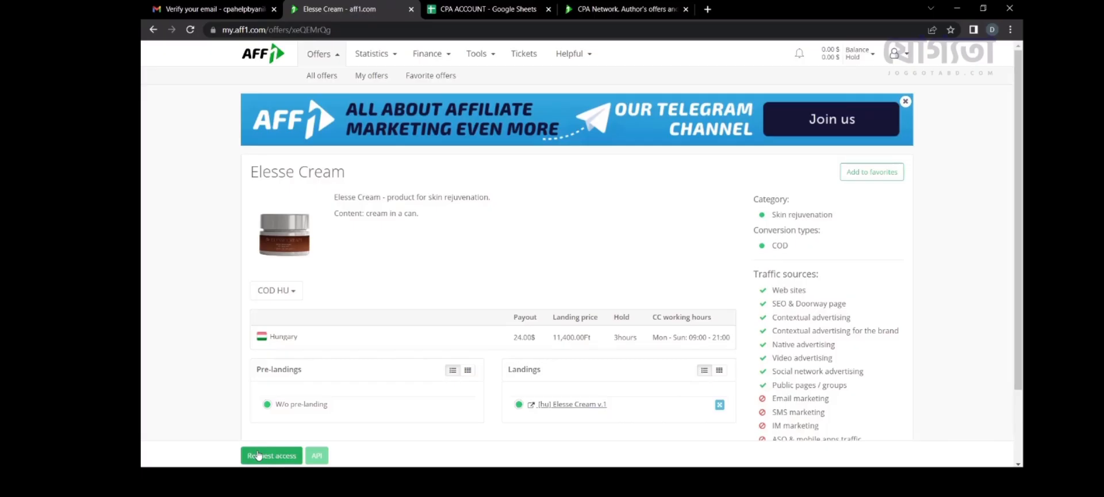
pyautogui.scroll(-2, 371, 370)
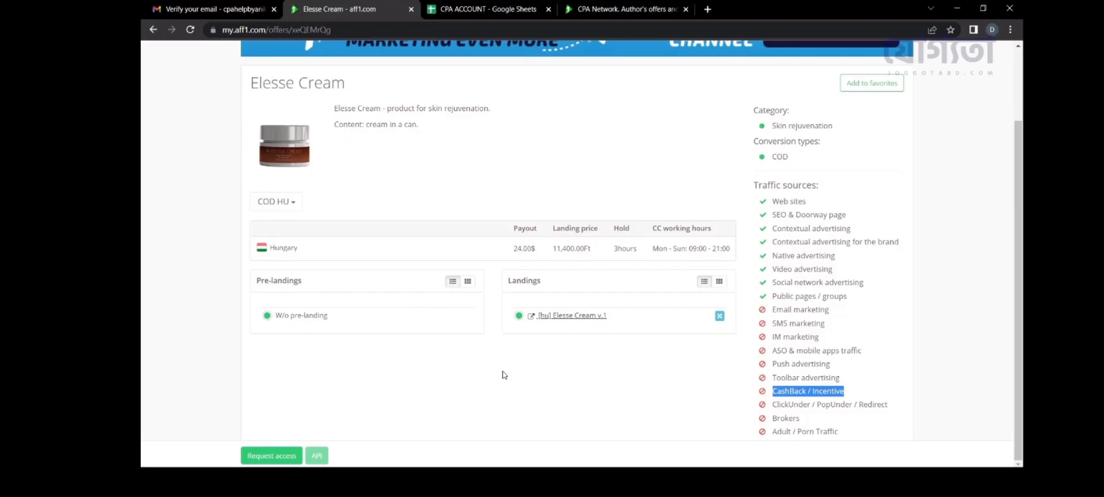
pyautogui.scroll(2, 504, 374)
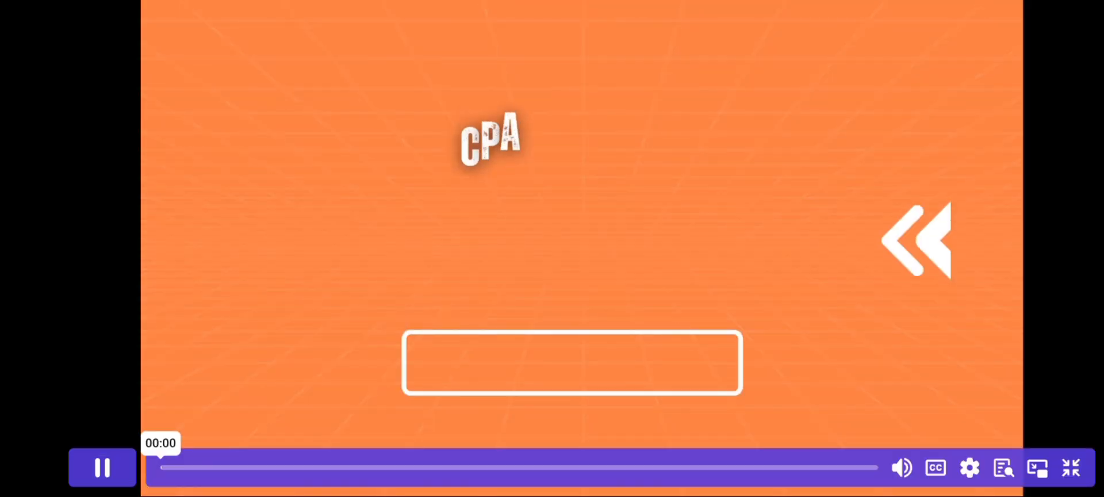
# Step: Leave full screen and open the CPA ACCOUNT CREATE 7 lesson on the course page
pyautogui.press('space')
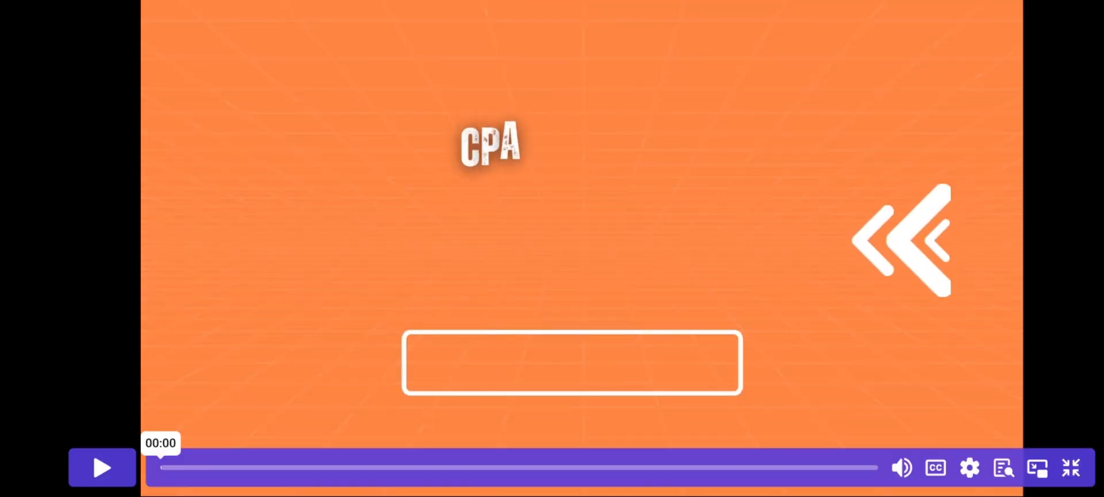
pyautogui.click(1071, 467)
pyautogui.click(799, 389)
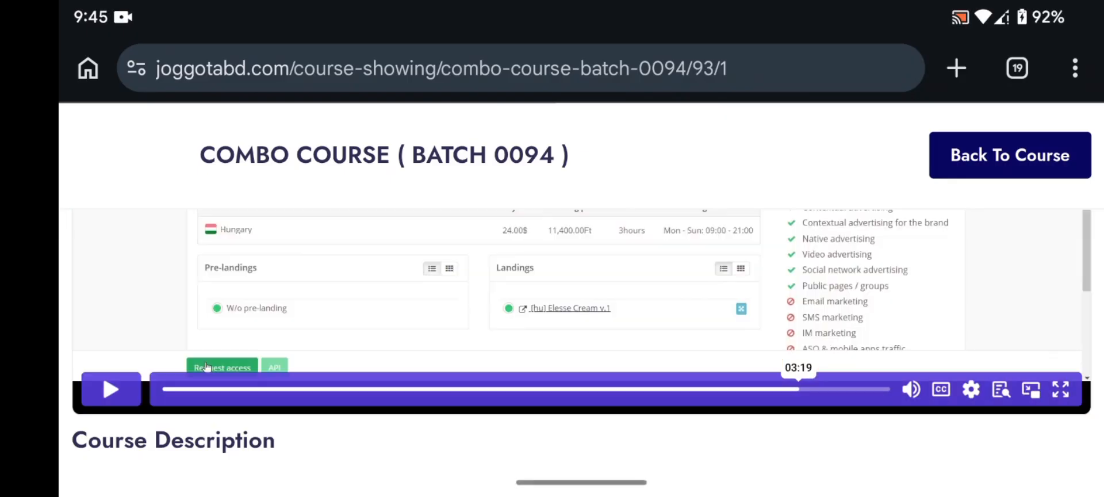
pyautogui.click(763, 390)
pyautogui.scroll(-10, 581, 345)
pyautogui.scroll(-2, 581, 346)
pyautogui.click(581, 333)
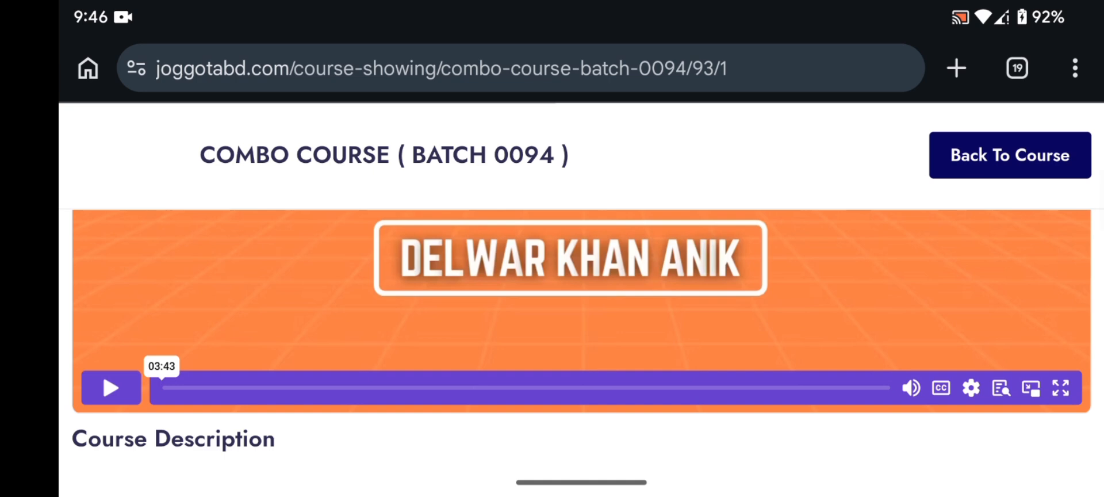
# Step: Play the FireAds lesson video full screen and adjust the volume
pyautogui.click(1061, 388)
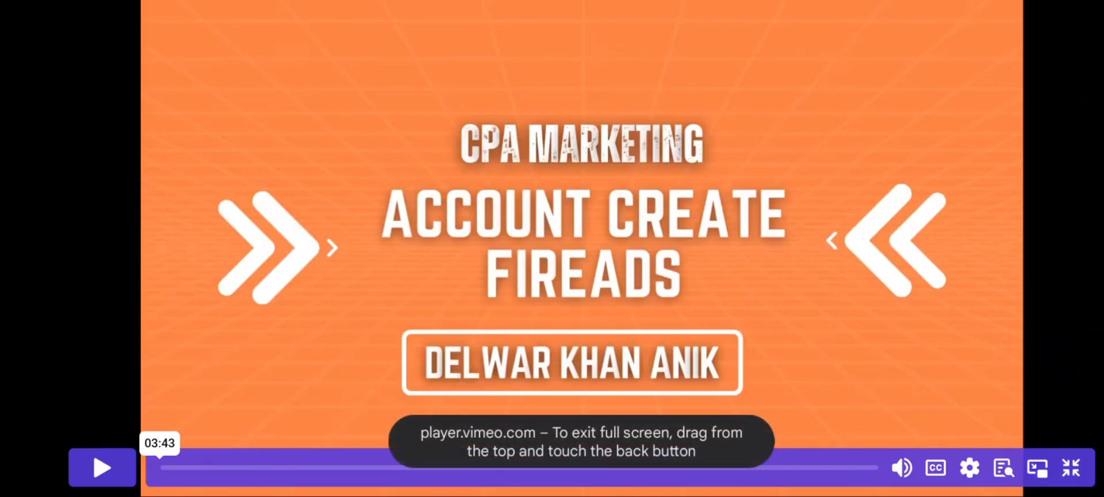
pyautogui.click(102, 468)
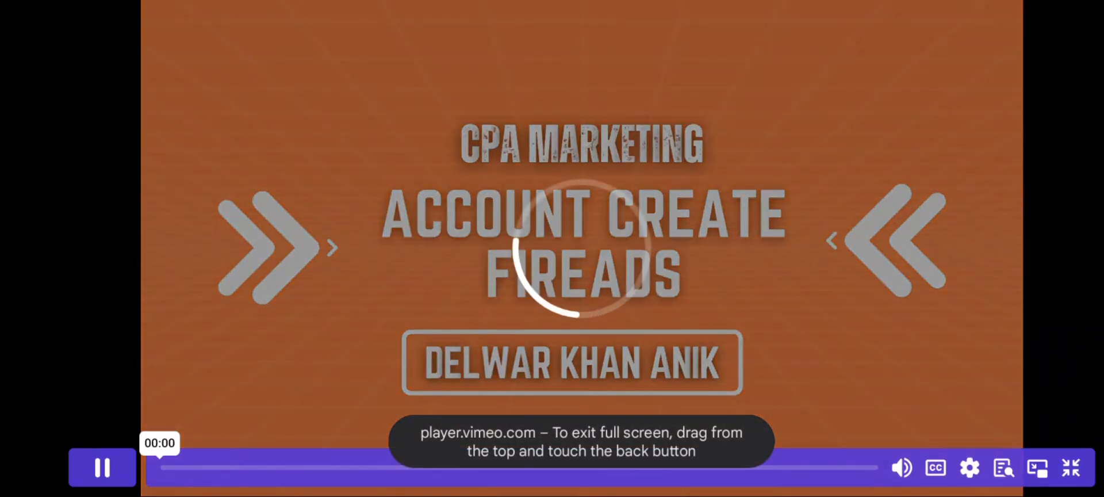
pyautogui.press('XF86AudioRaiseVolume')
pyautogui.press('XF86AudioLowerVolume')
pyautogui.press('XF86AudioLowerVolume')
pyautogui.press('XF86AudioLowerVolume')
pyautogui.press('XF86AudioLowerVolume')
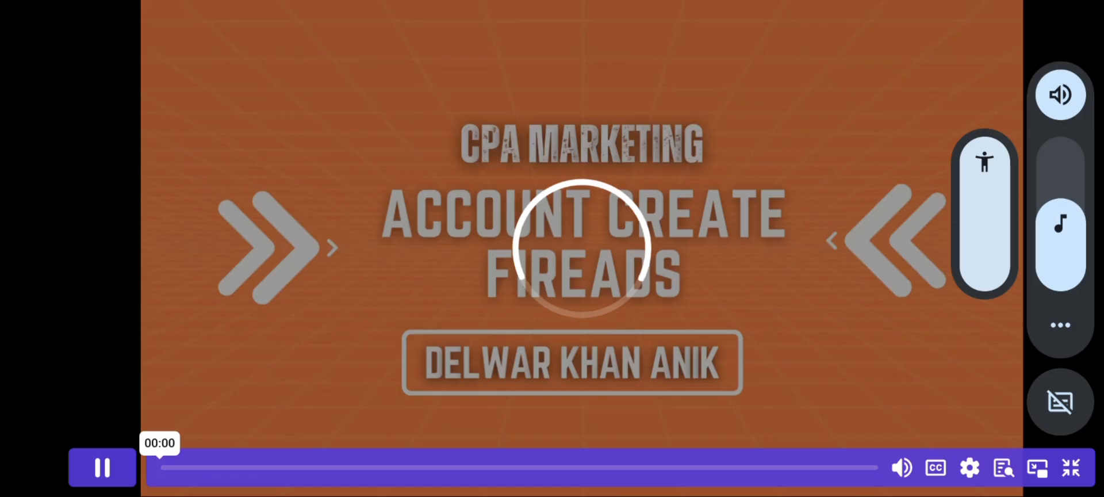
pyautogui.press('XF86AudioRaiseVolume')
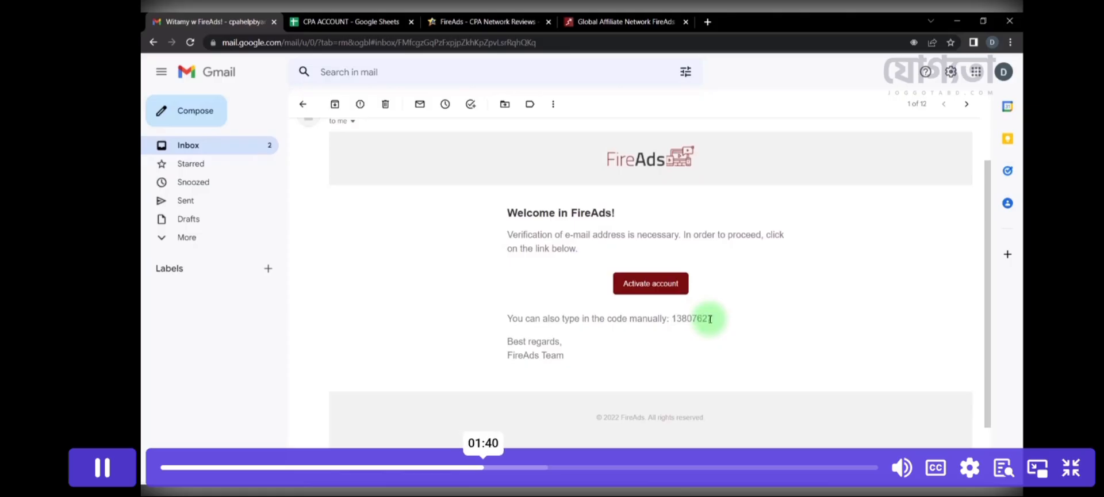
# Step: Enter the welcome e-mail's code in FireAds' Code field, verify it, and dismiss the activation message
pyautogui.click(621, 21)
pyautogui.hotkey('ctrl', 'v')
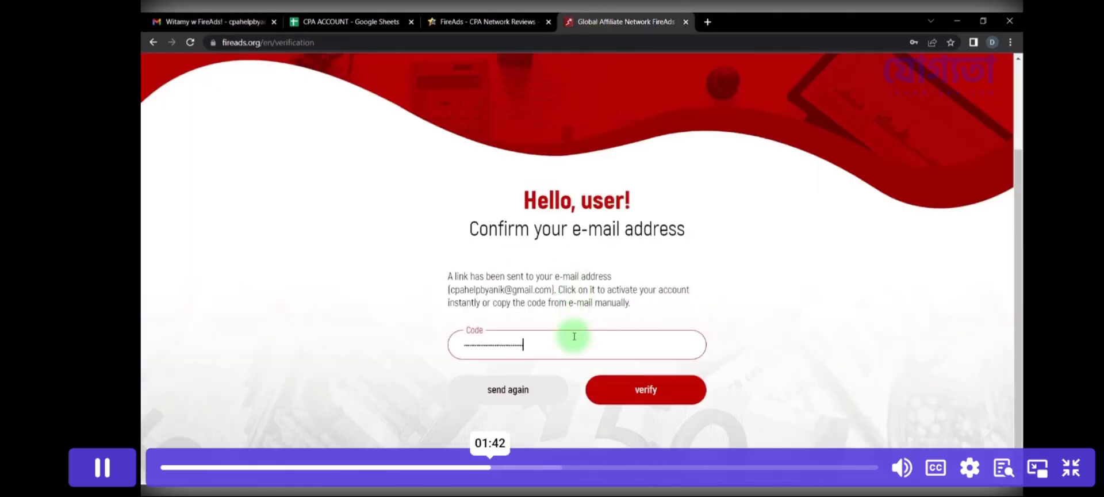
pyautogui.hotkey('ctrl', 'a')
pyautogui.press('BackSpace')
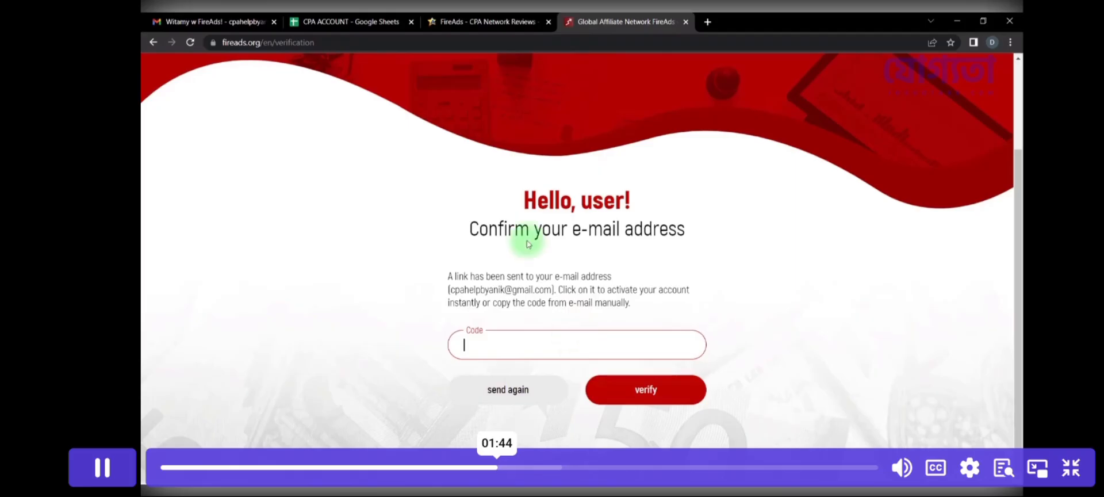
pyautogui.click(256, 22)
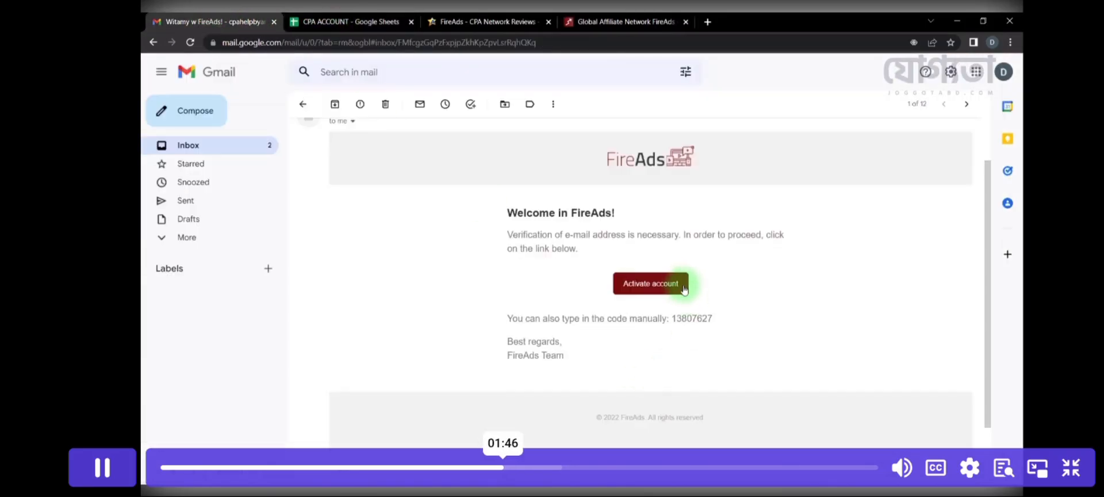
pyautogui.doubleClick(696, 318)
pyautogui.click(568, 21)
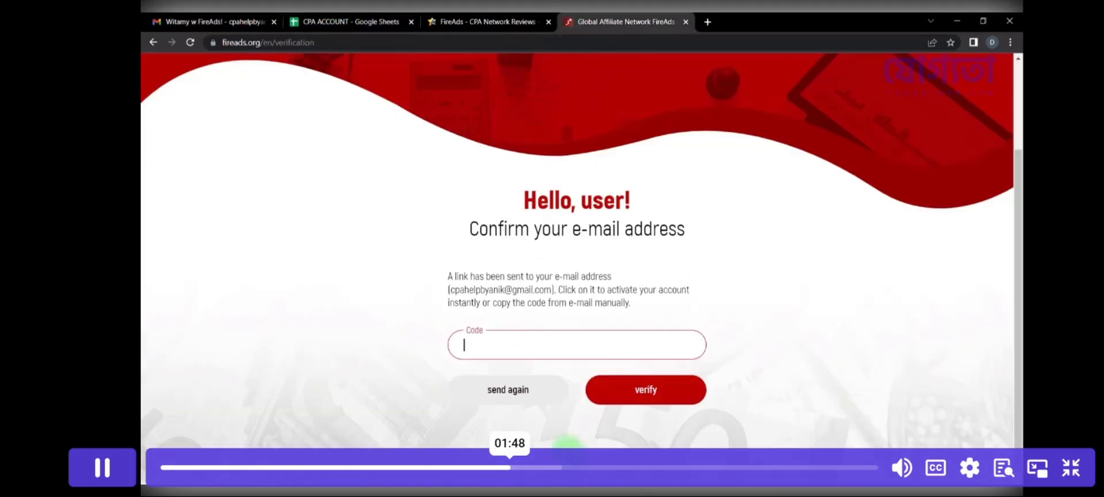
pyautogui.hotkey('ctrl', 'v')
pyautogui.click(620, 397)
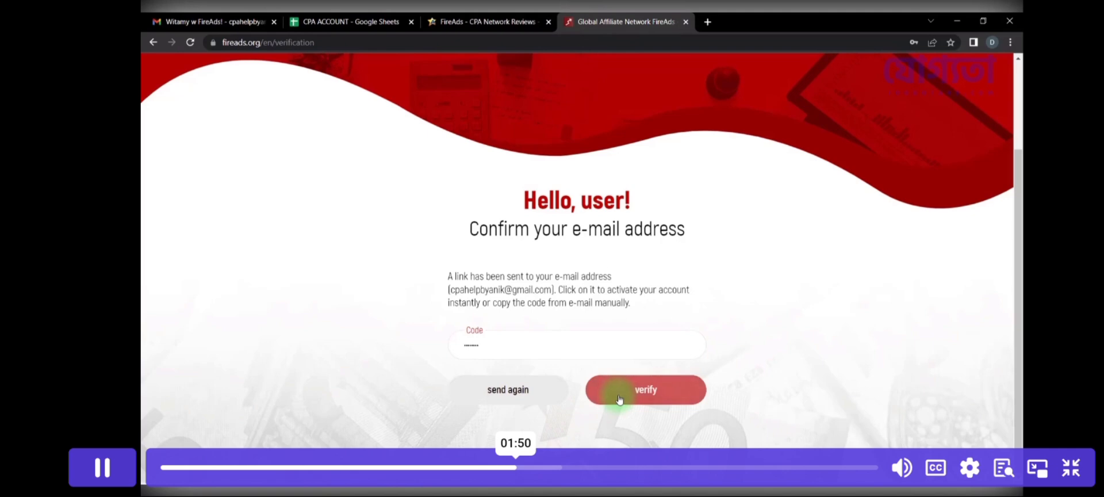
pyautogui.click(564, 334)
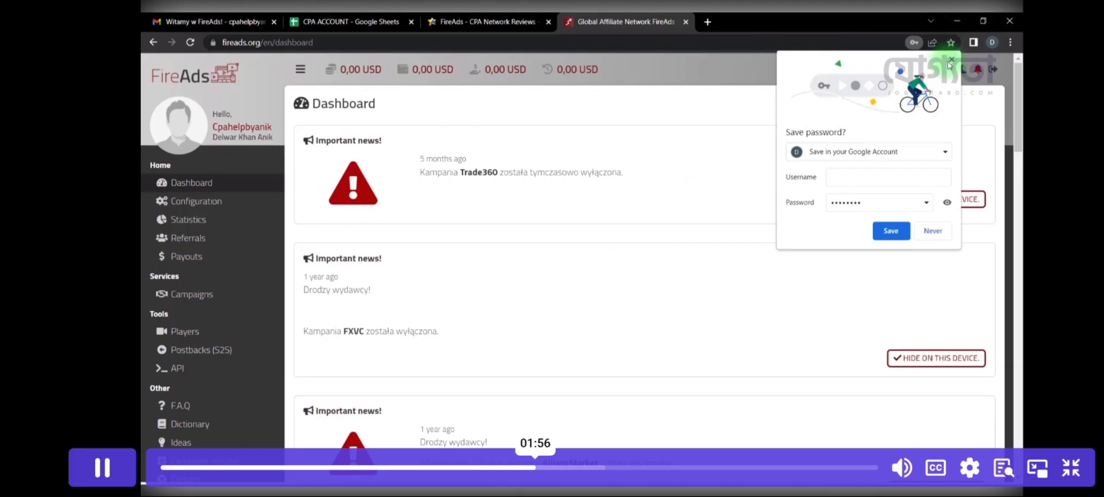
# Step: Dismiss Chrome's save-password prompt, open Campaigns, and scroll the 97-offer table to Wazamba
pyautogui.click(952, 59)
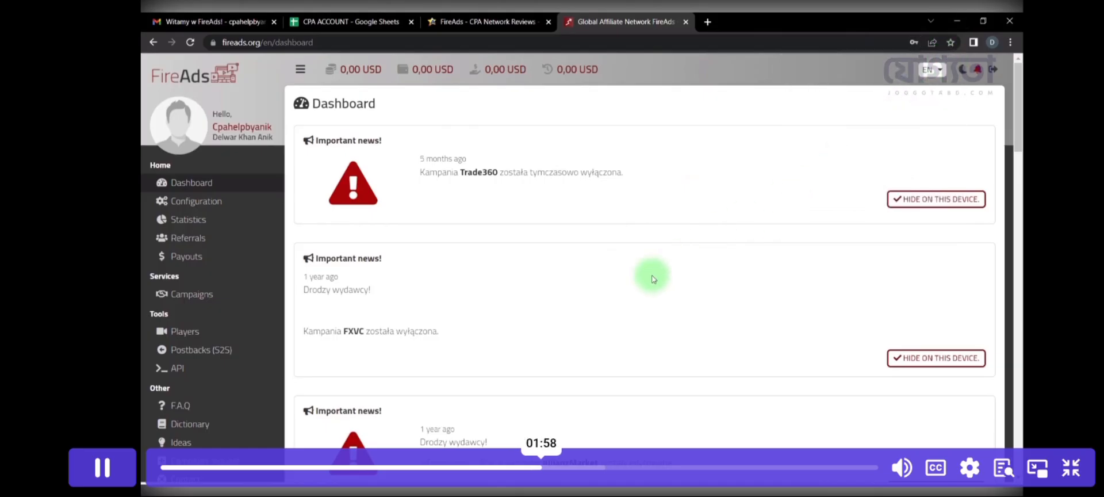
pyautogui.scroll(-2, 588, 273)
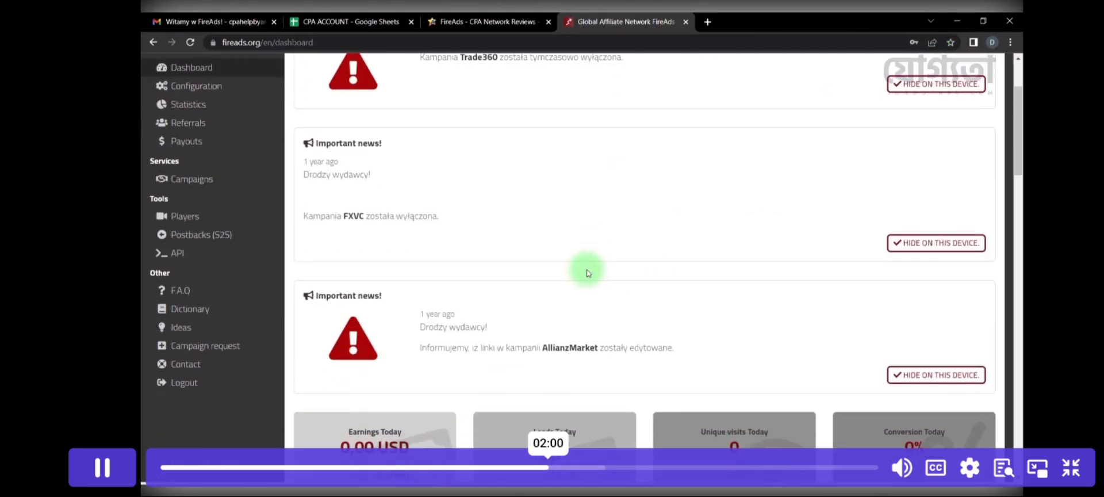
pyautogui.scroll(3, 587, 273)
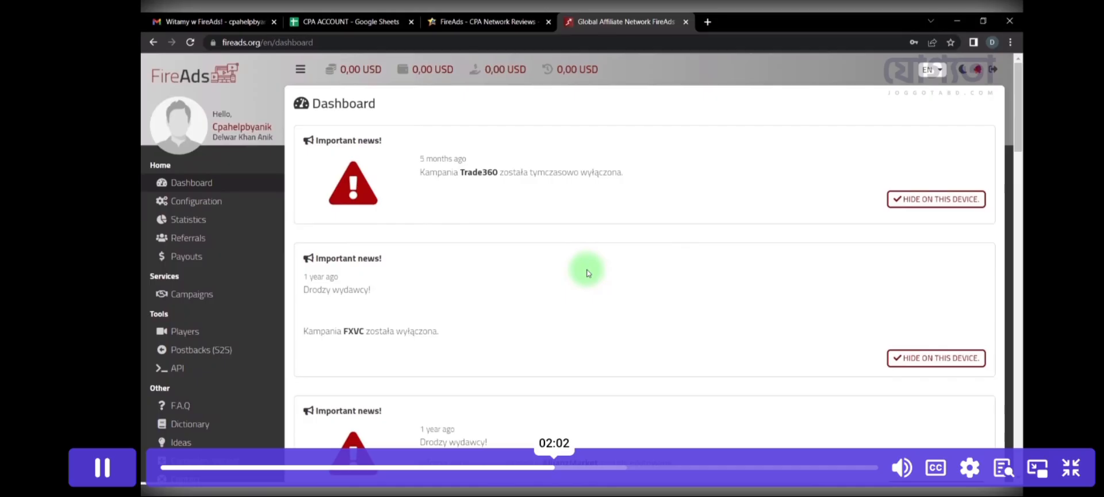
pyautogui.click(198, 303)
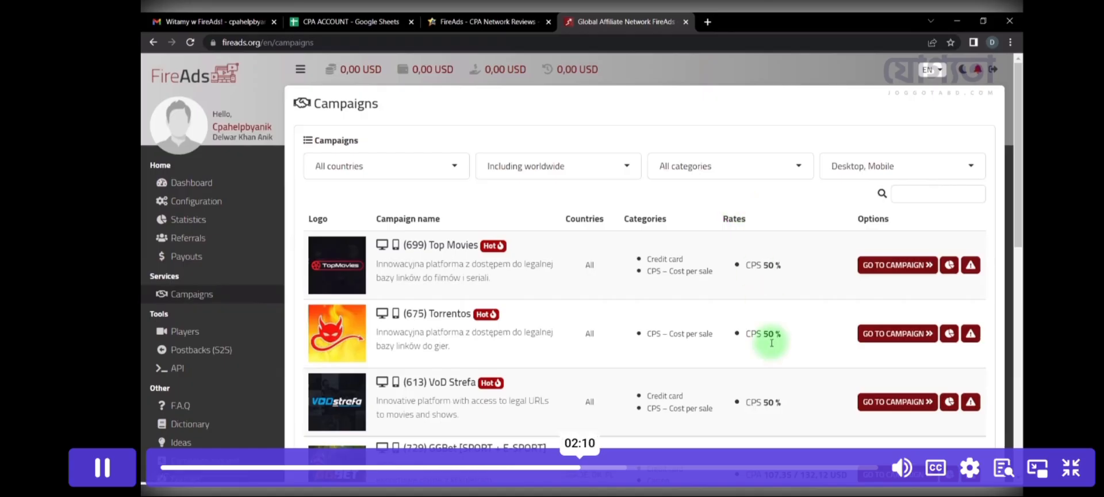
pyautogui.scroll(-3, 772, 344)
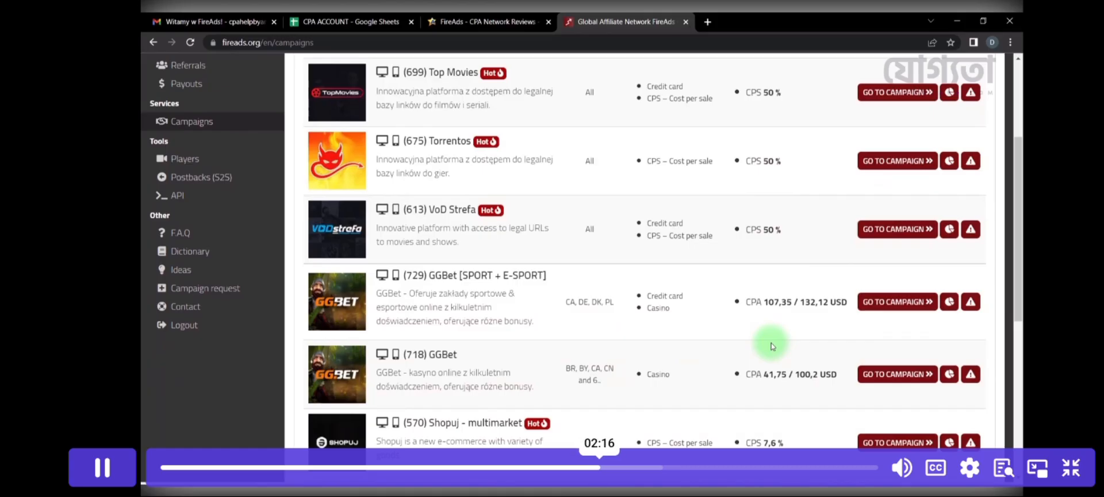
pyautogui.scroll(-4, 772, 344)
pyautogui.scroll(-2, 771, 343)
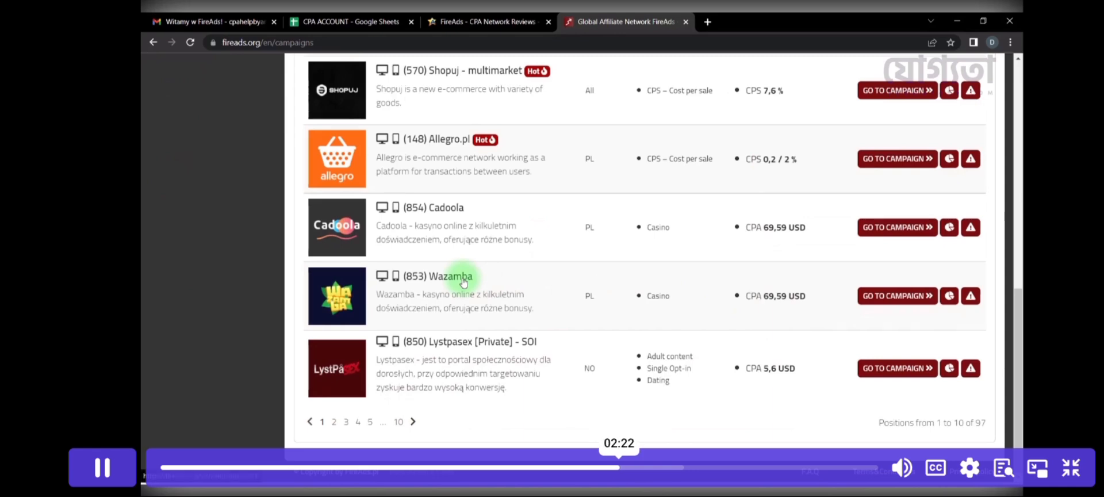
# Step: Open the Wazamba casino campaign (CPA 69,59 USD, Poland) and focus its promotion-method field
pyautogui.click(464, 278)
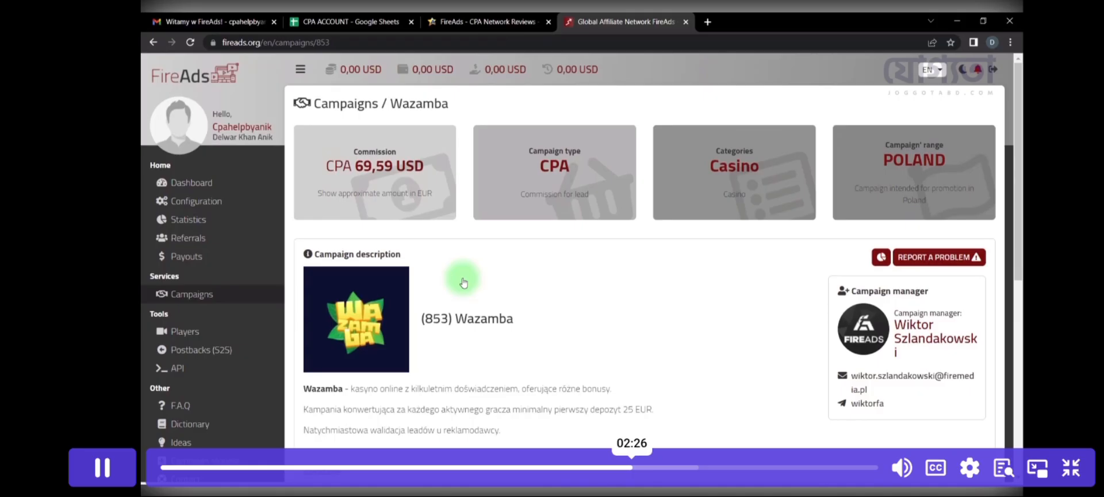
pyautogui.scroll(-4, 463, 282)
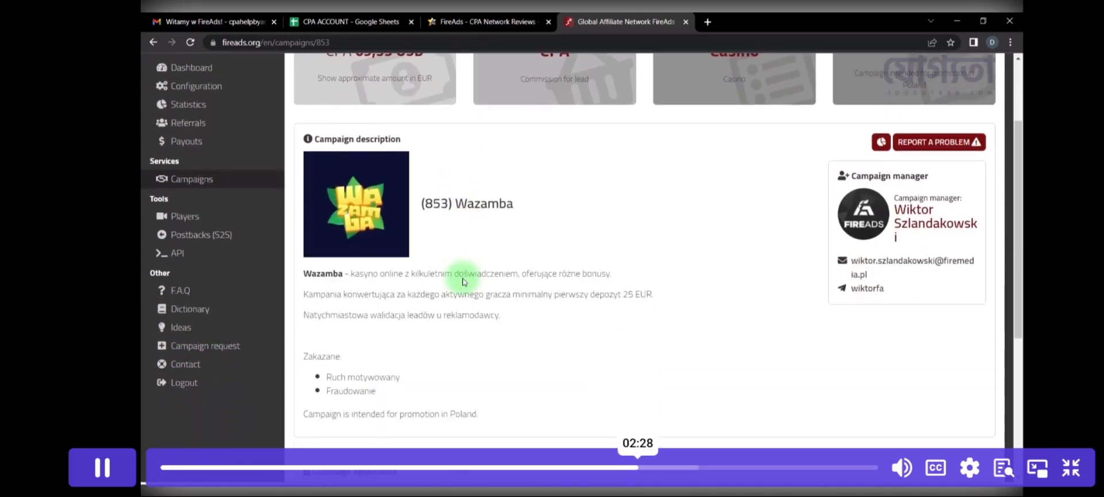
pyautogui.scroll(-3, 463, 282)
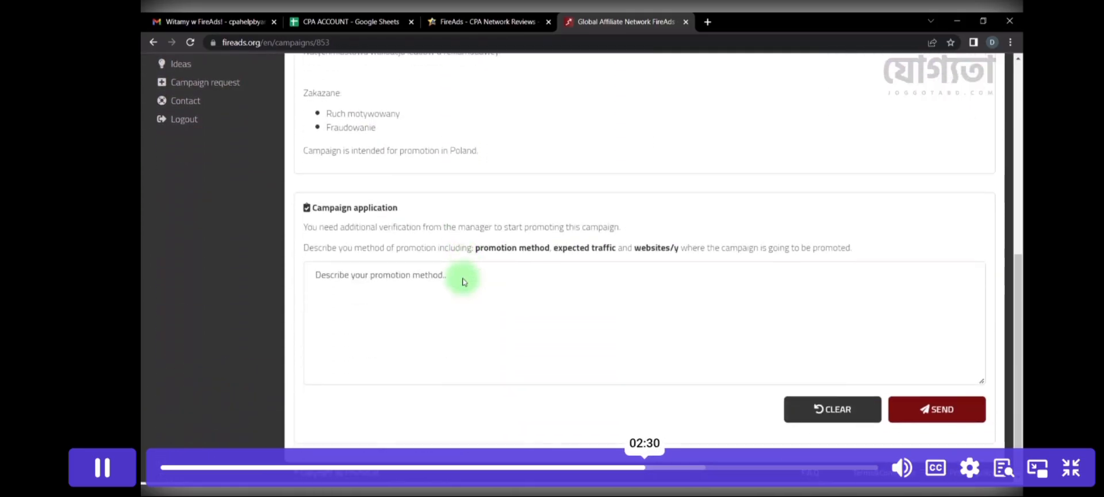
pyautogui.click(463, 281)
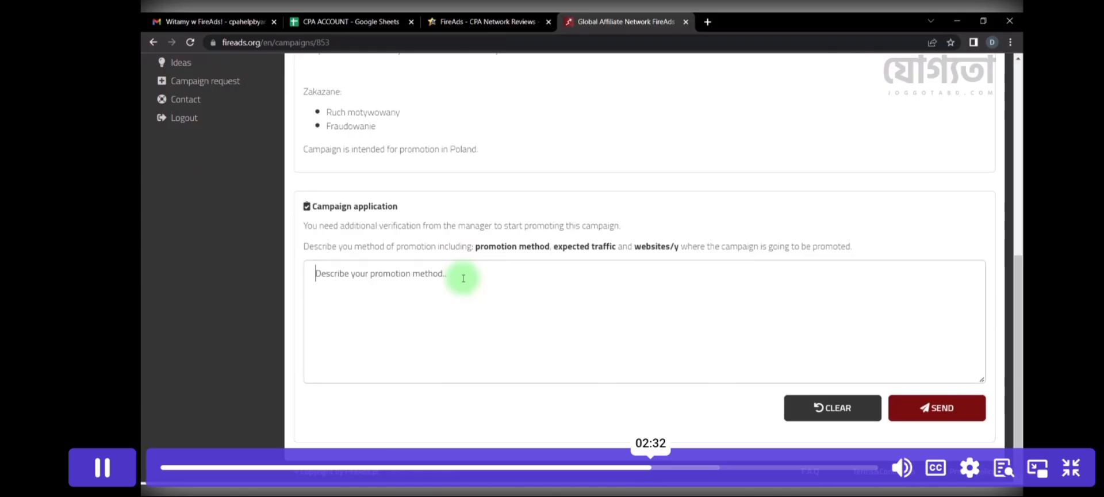